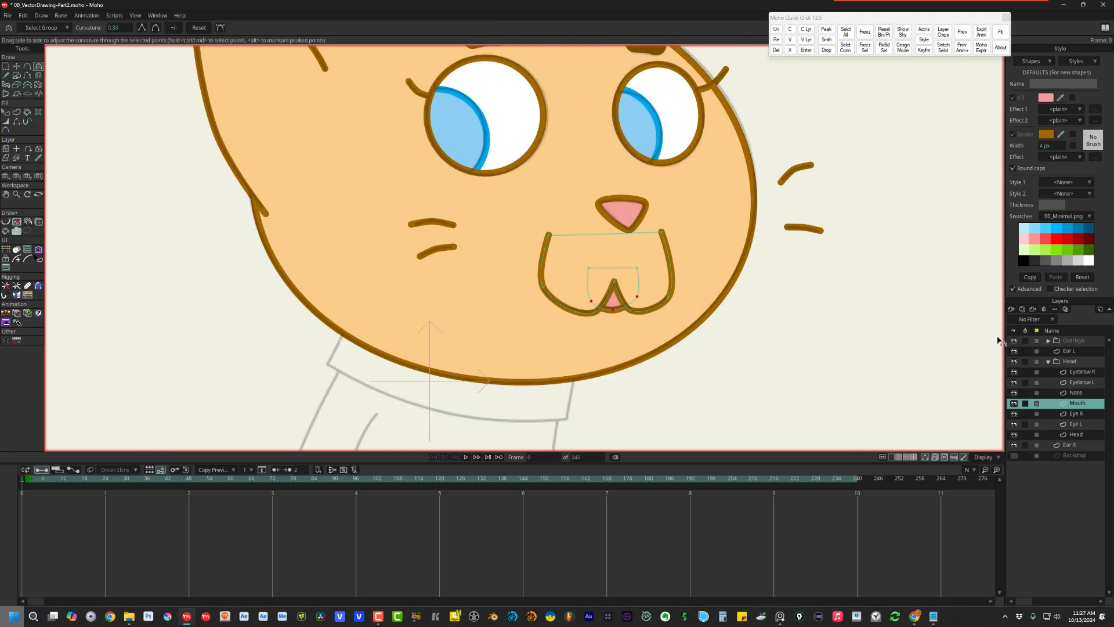
left_click_drag(359, 322, 512, 392)
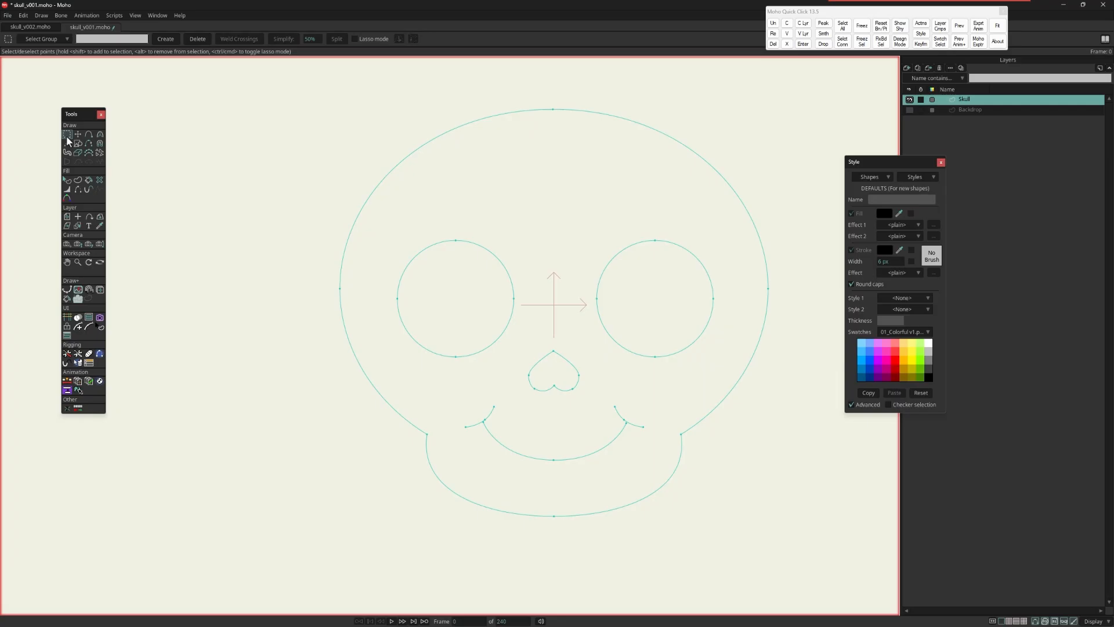
Step: Select all the skull's points and create a single filled and stroked shape from them
left_click_drag(257, 92, 859, 560)
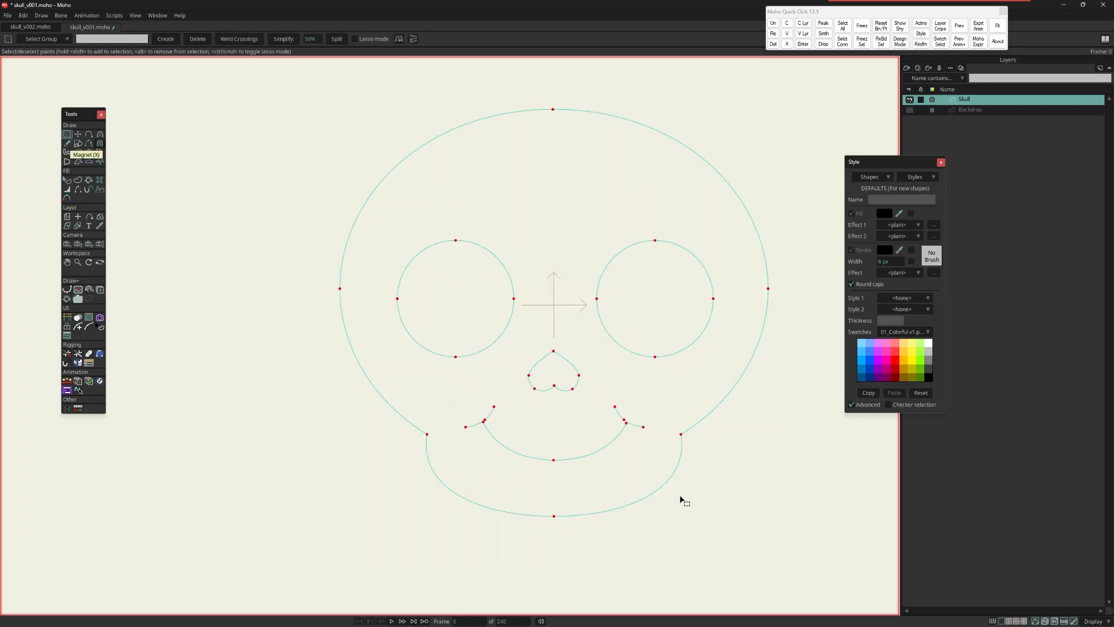
left_click(78, 180)
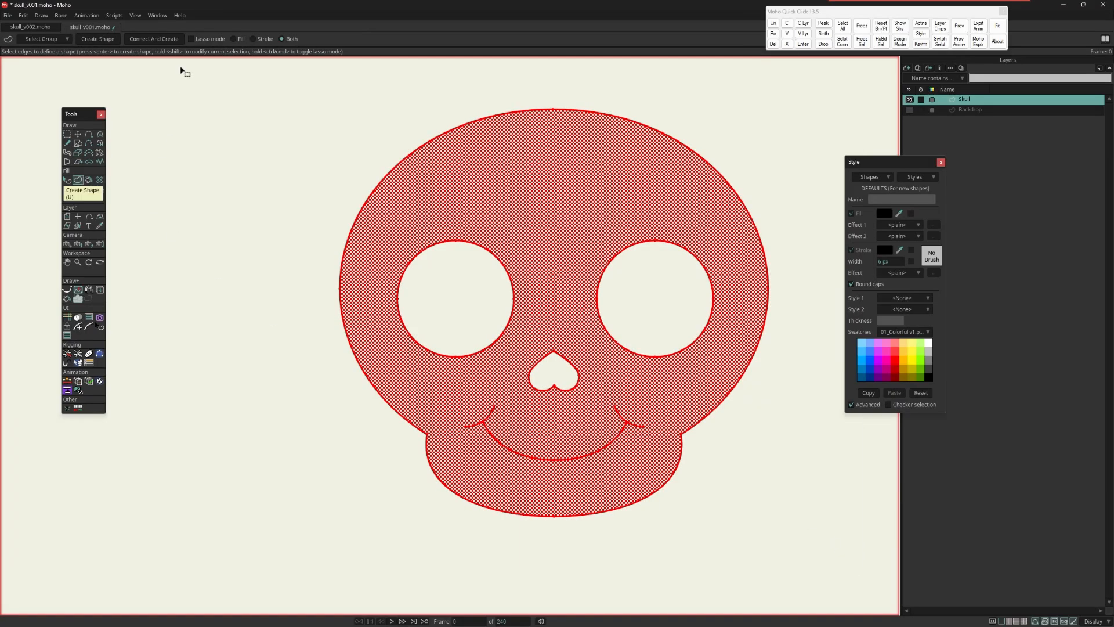
left_click(85, 39)
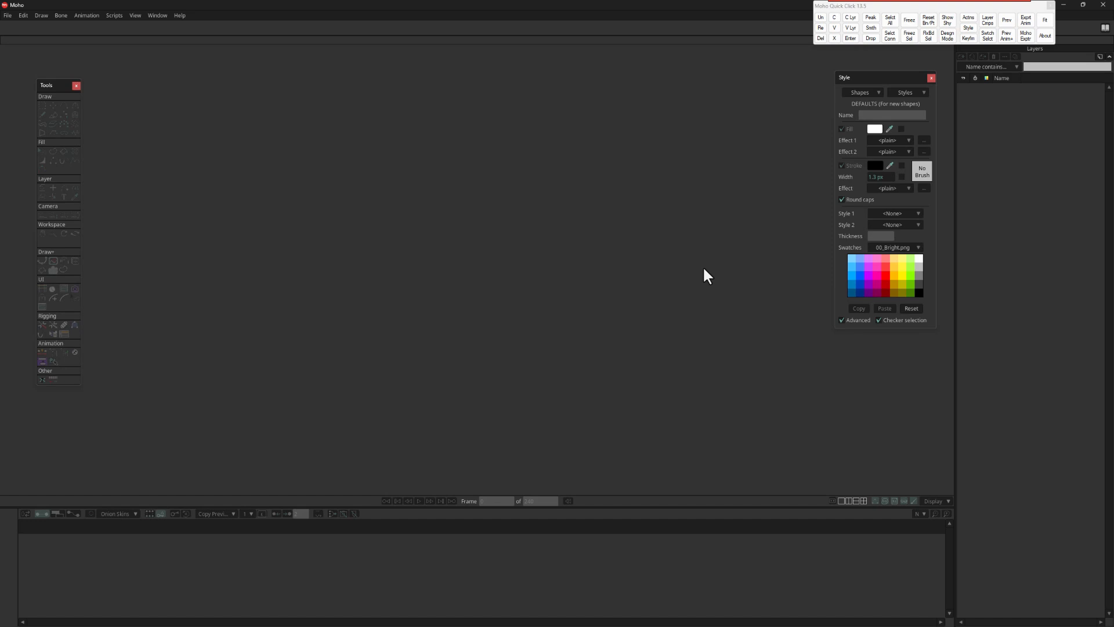
Step: Create a new document and switch the style swatches to Gradient.png
left_click(9, 15)
left_click(12, 23)
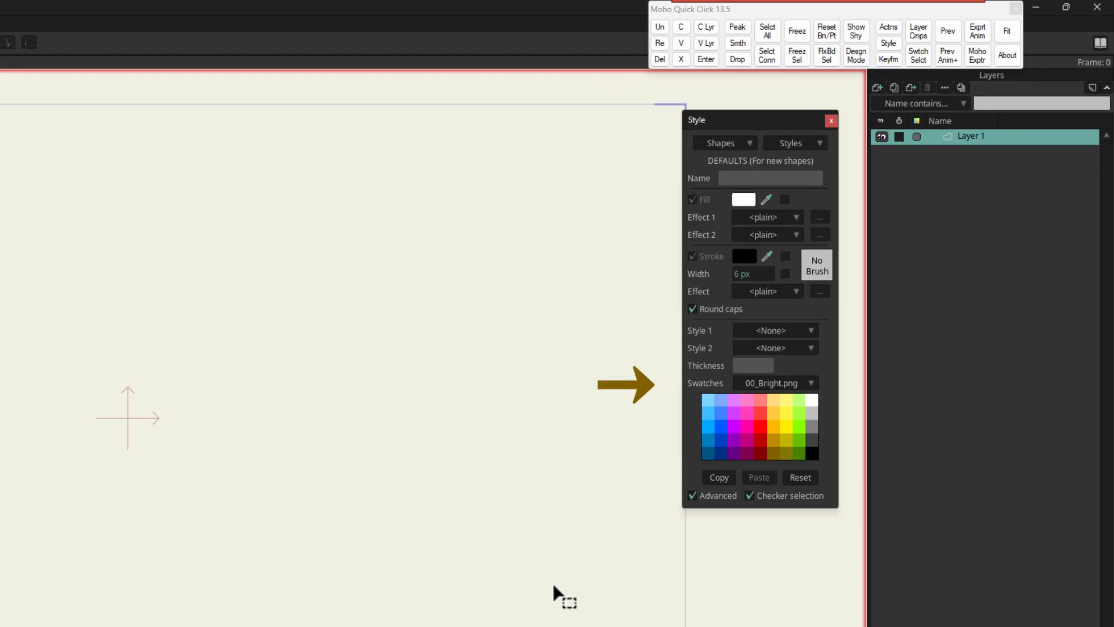
left_click(779, 382)
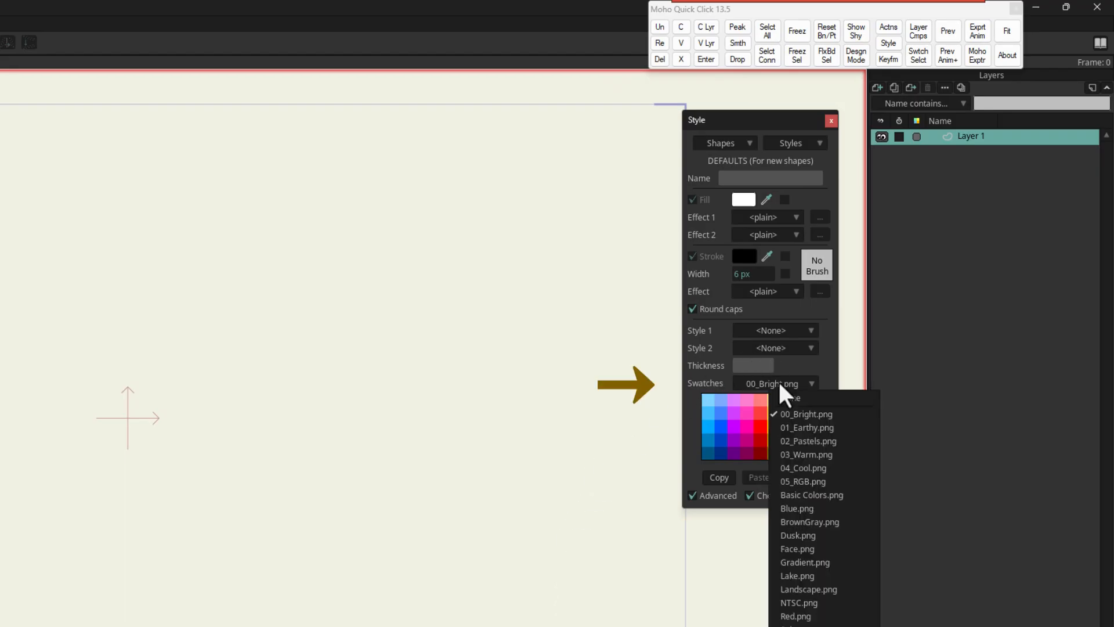
left_click(809, 562)
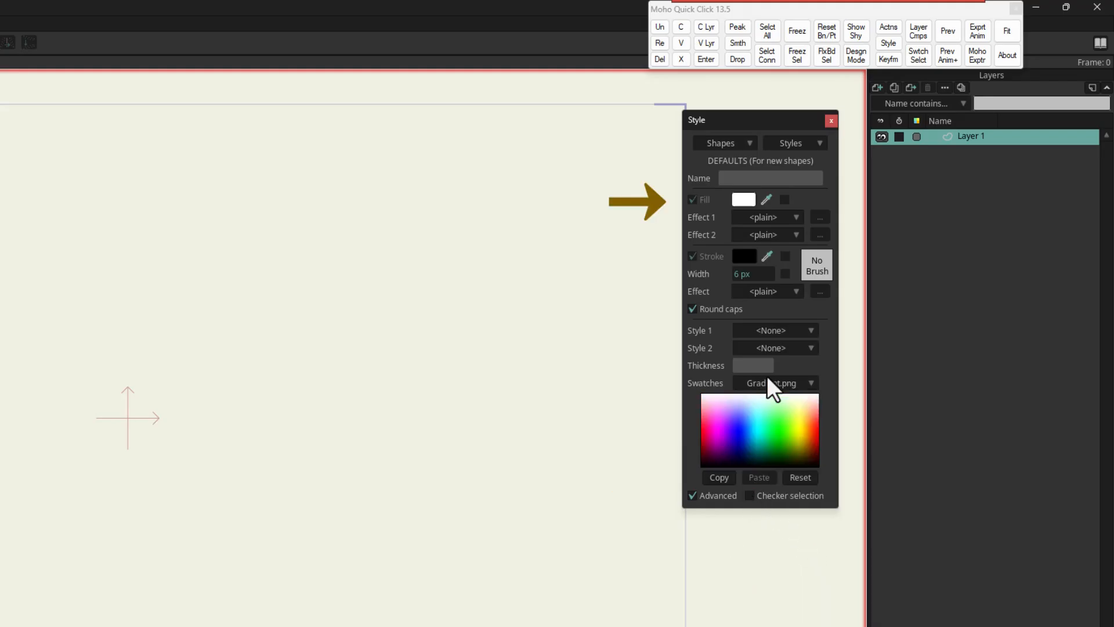
Step: Set the default style for new shapes to an orange-yellow fill and a purple stroke 10 px wide
mouse_move(768, 199)
left_mouse_down()
mouse_move(785, 387)
mouse_move(803, 423)
left_mouse_up()
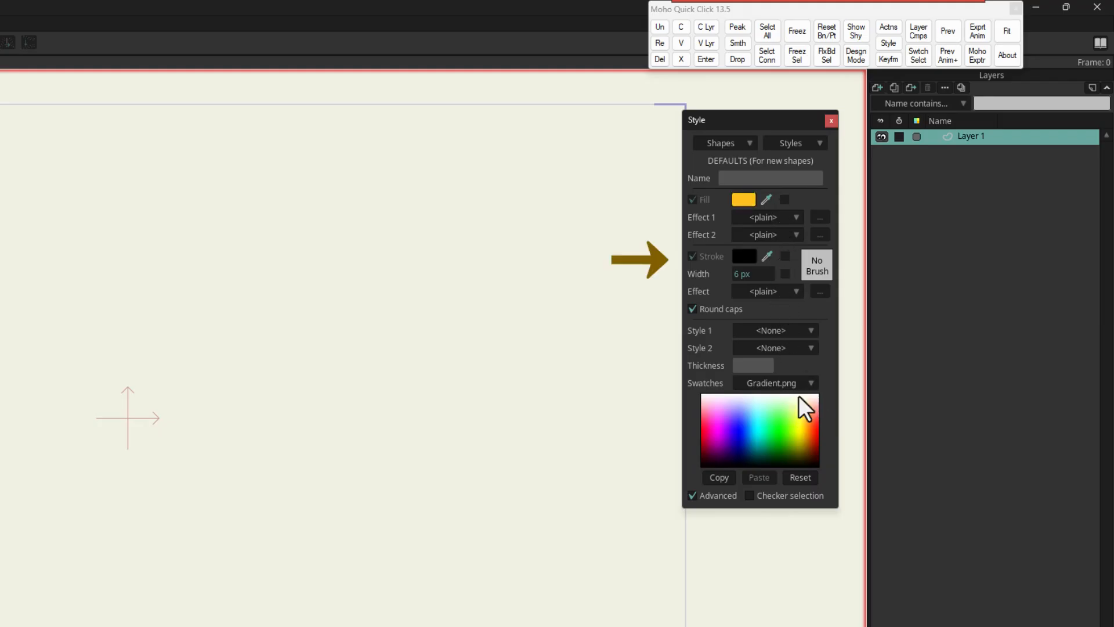
mouse_move(767, 257)
left_mouse_down()
mouse_move(778, 337)
mouse_move(732, 426)
left_mouse_up()
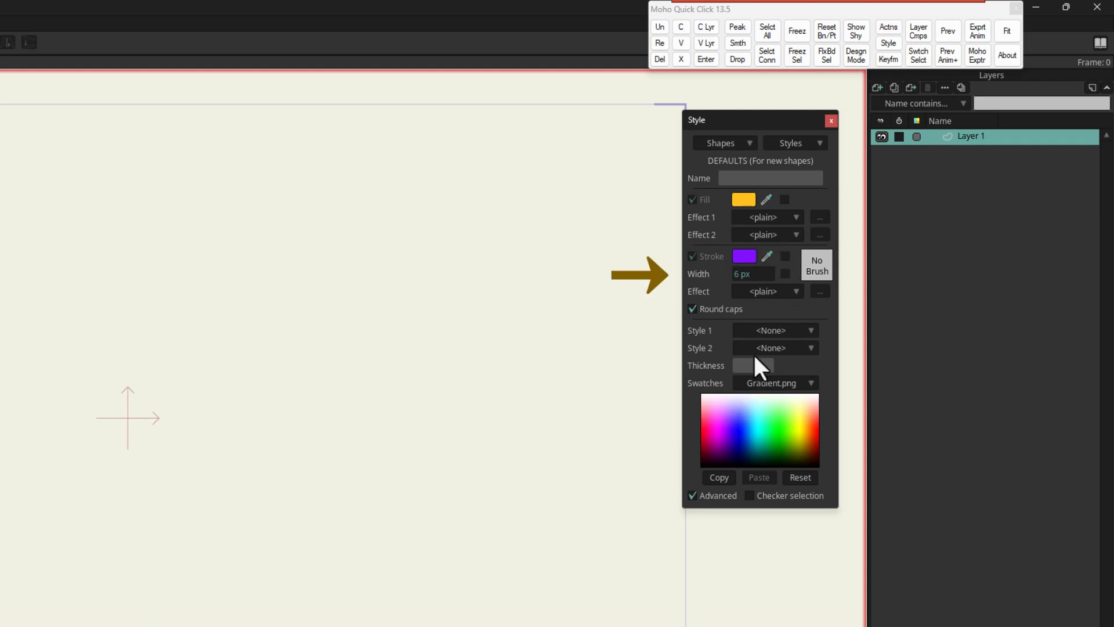
left_click(761, 274)
type("10")
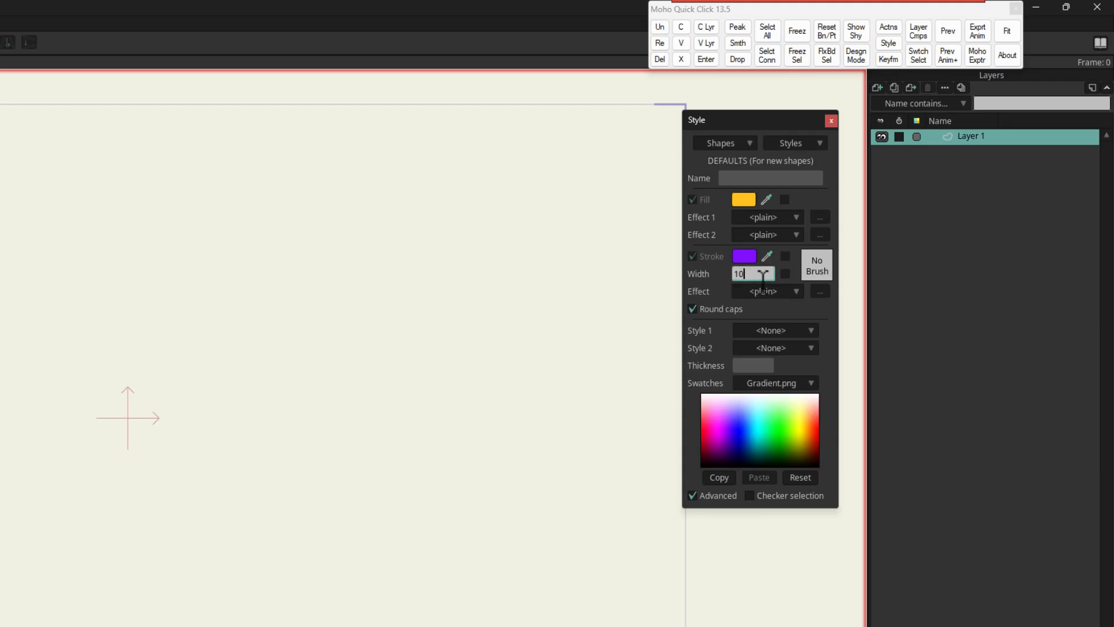
key("Return")
mouse_move(763, 278)
left_mouse_down()
mouse_move(809, 277)
mouse_move(767, 280)
left_mouse_up()
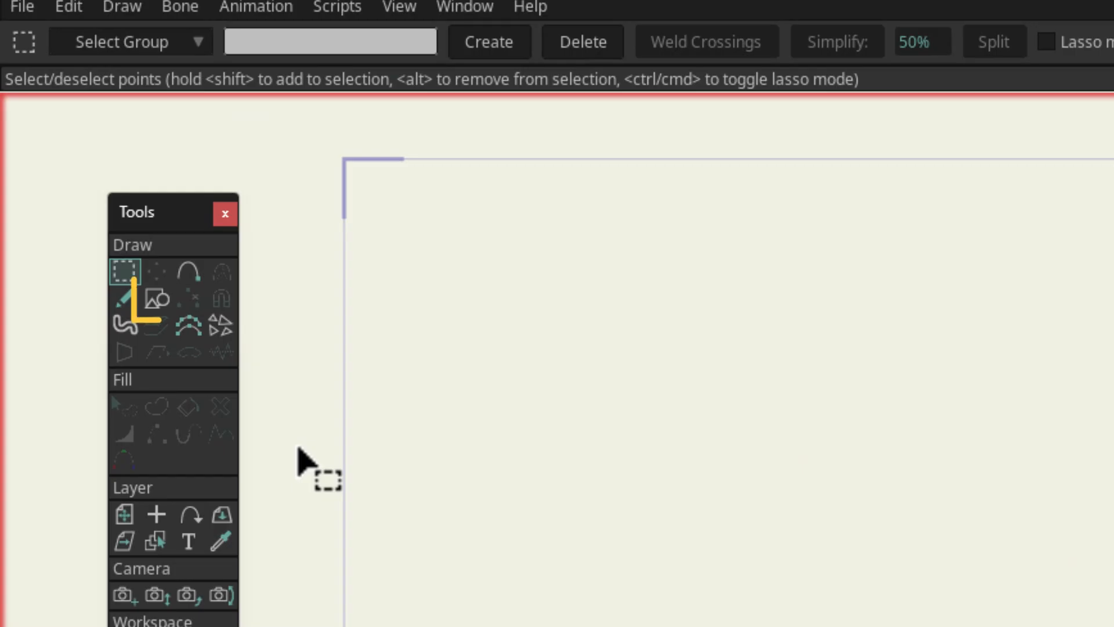
Step: Draw a large five-pointed star centred on the canvas origin with the Draw Shape tool
left_click(157, 299)
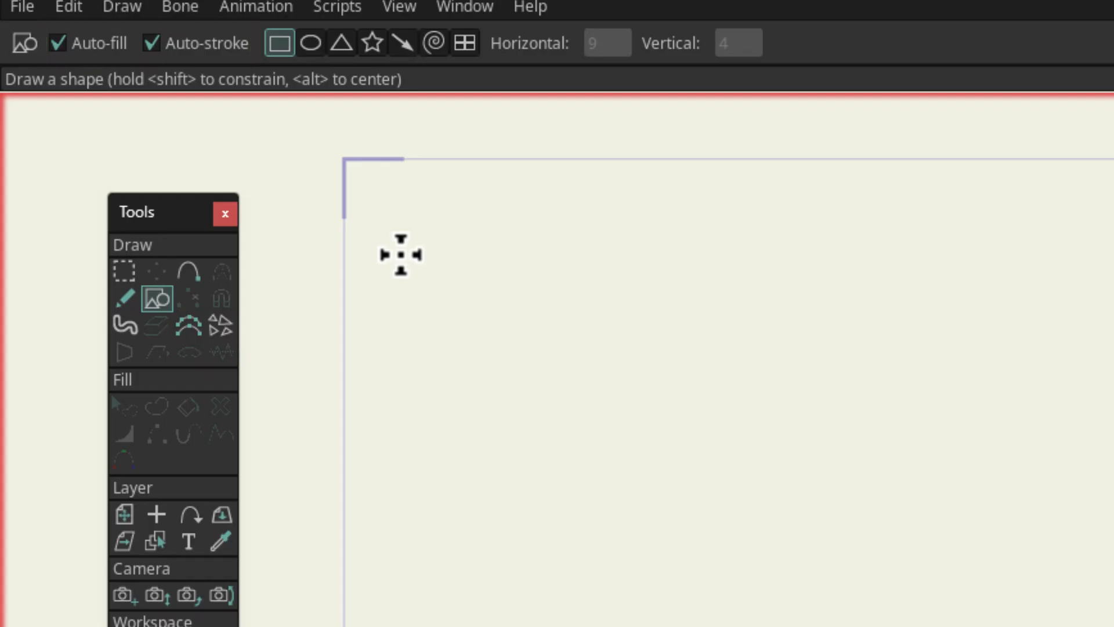
left_click(374, 44)
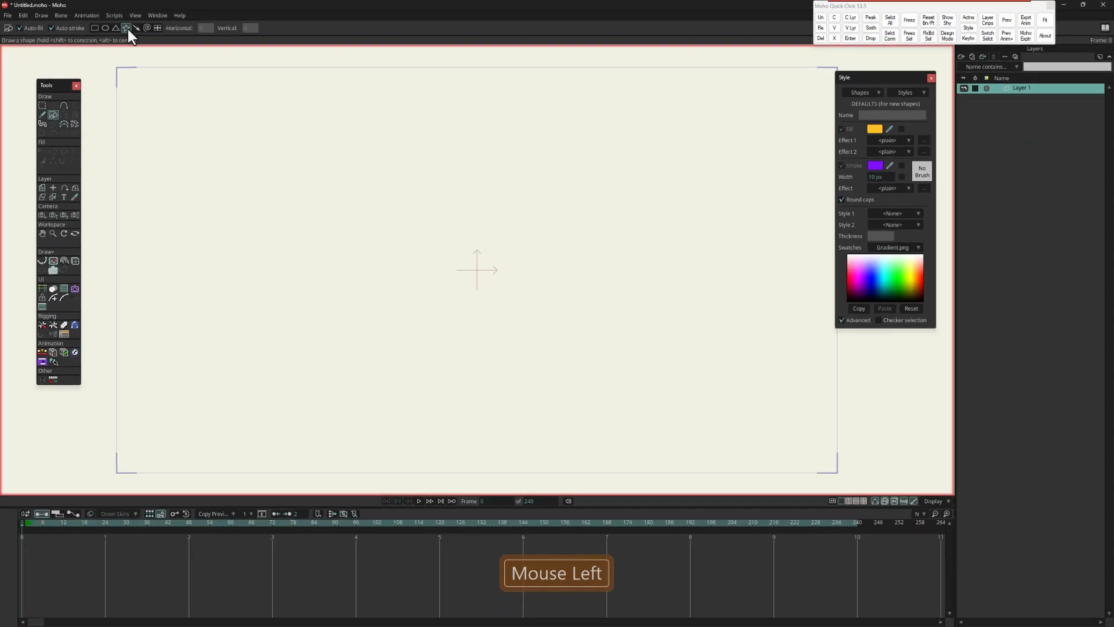
left_click_drag(480, 269, 567, 397)
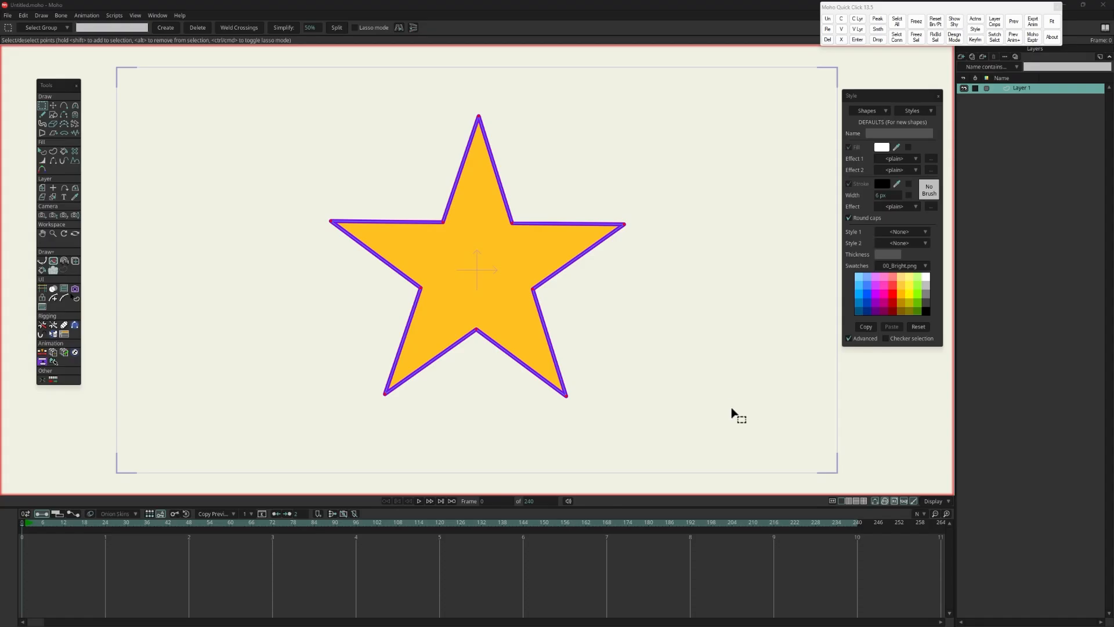
Step: Hide fills and strokes in the canvas display so only the star's points and curves are drawn
left_click(935, 502)
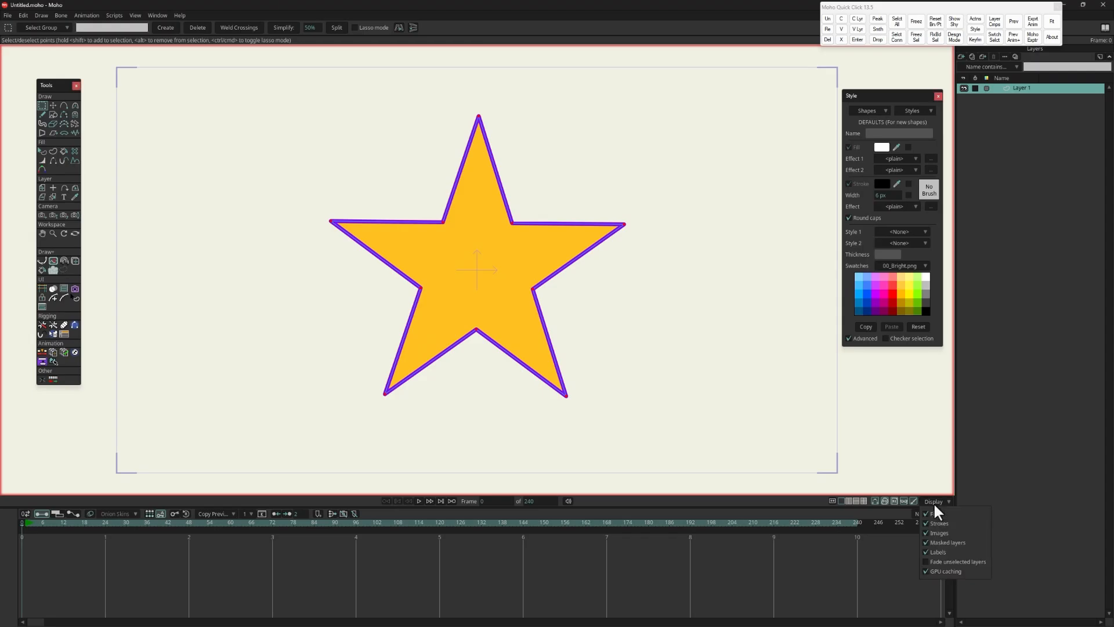
left_click(925, 515)
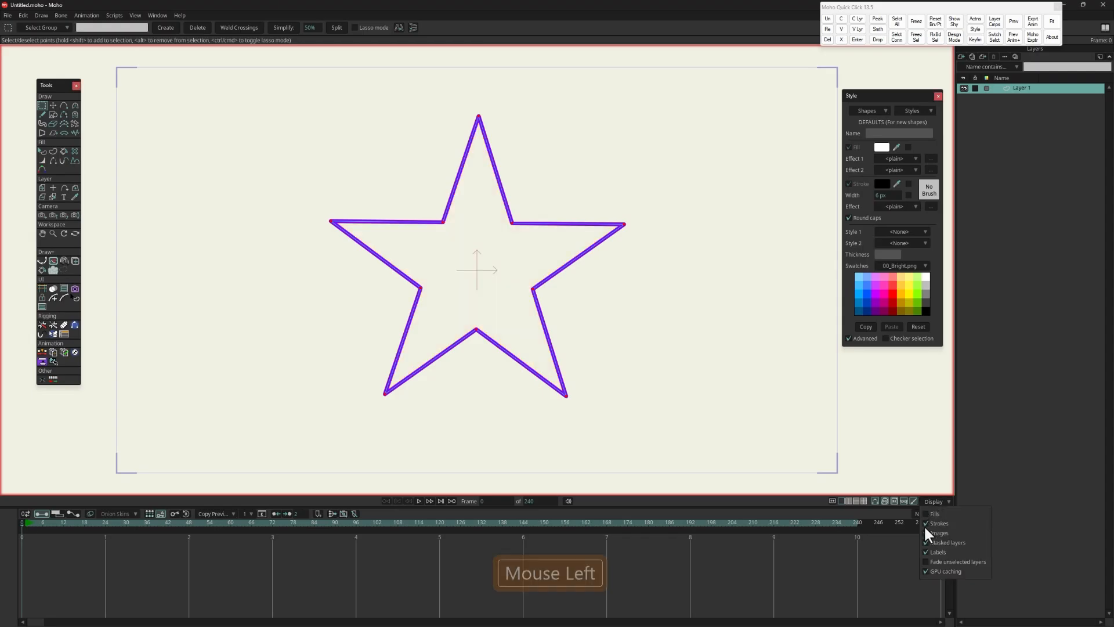
left_click(927, 523)
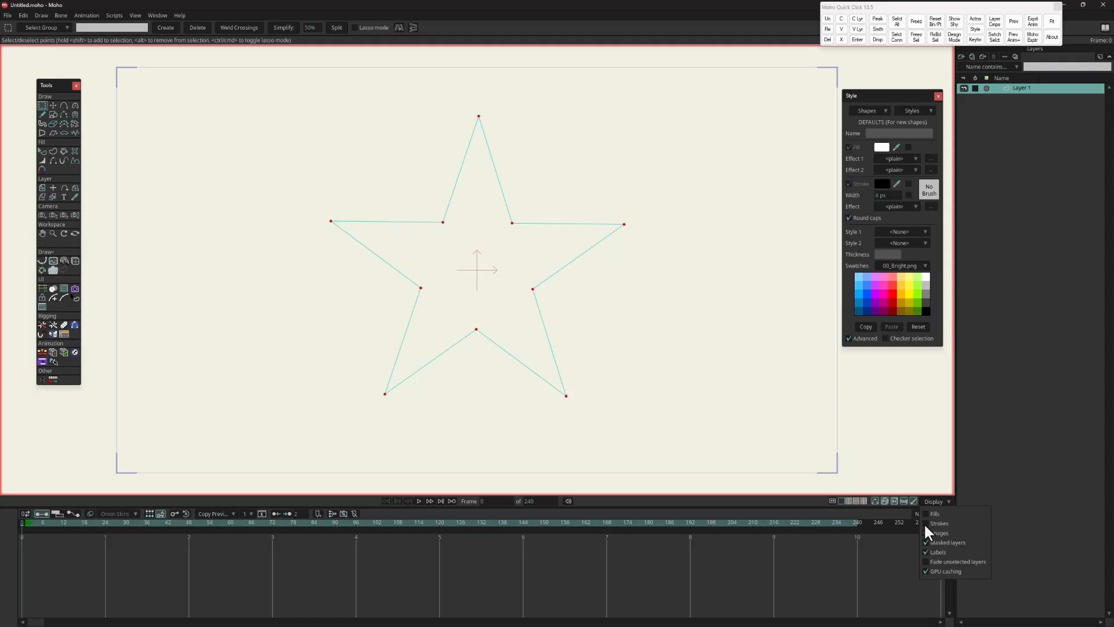
left_click(903, 468)
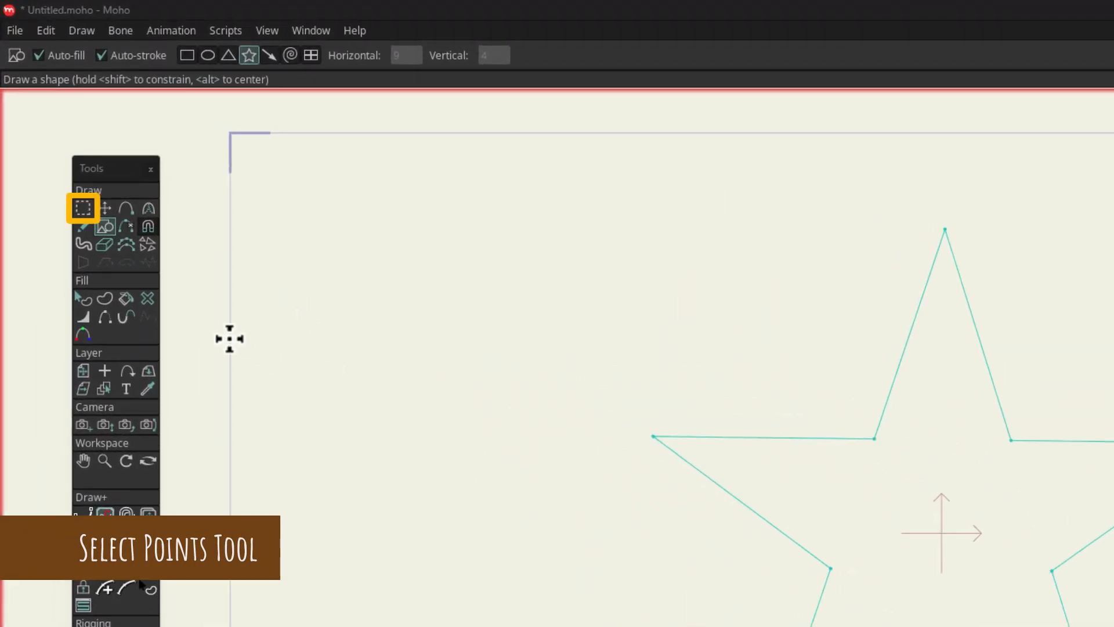
Step: Box-select different parts of the star with Select Points, including all its points, and clear the selection
left_click(75, 186)
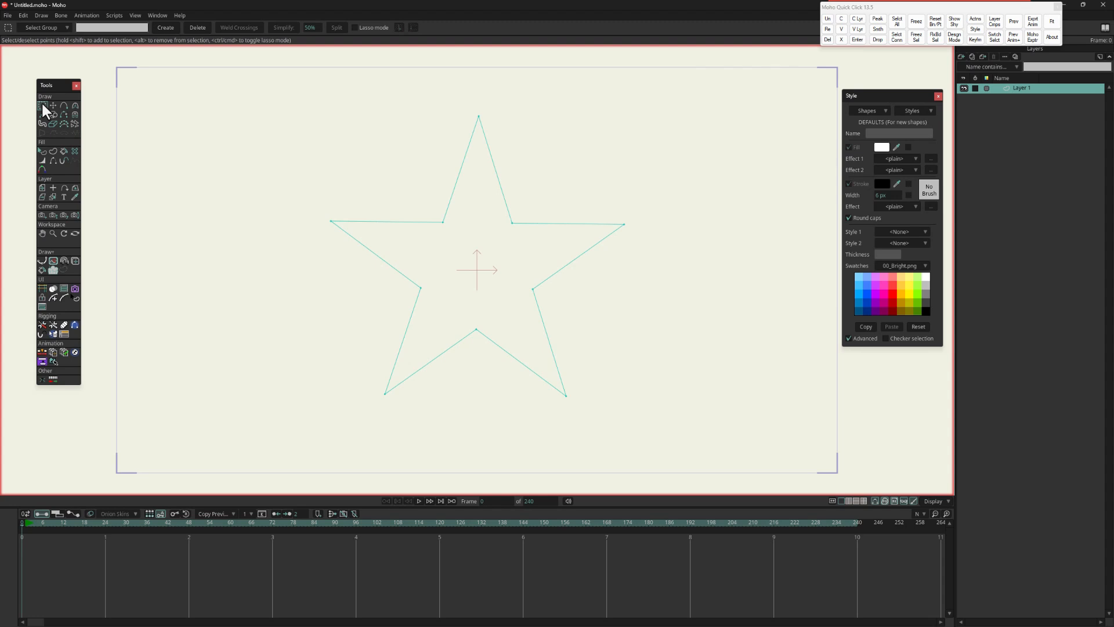
mouse_move(294, 103)
left_mouse_down()
mouse_move(352, 170)
mouse_move(548, 323)
mouse_move(580, 315)
left_mouse_up()
left_click_drag(698, 188, 464, 441)
left_click_drag(283, 70, 710, 453)
left_click(652, 159)
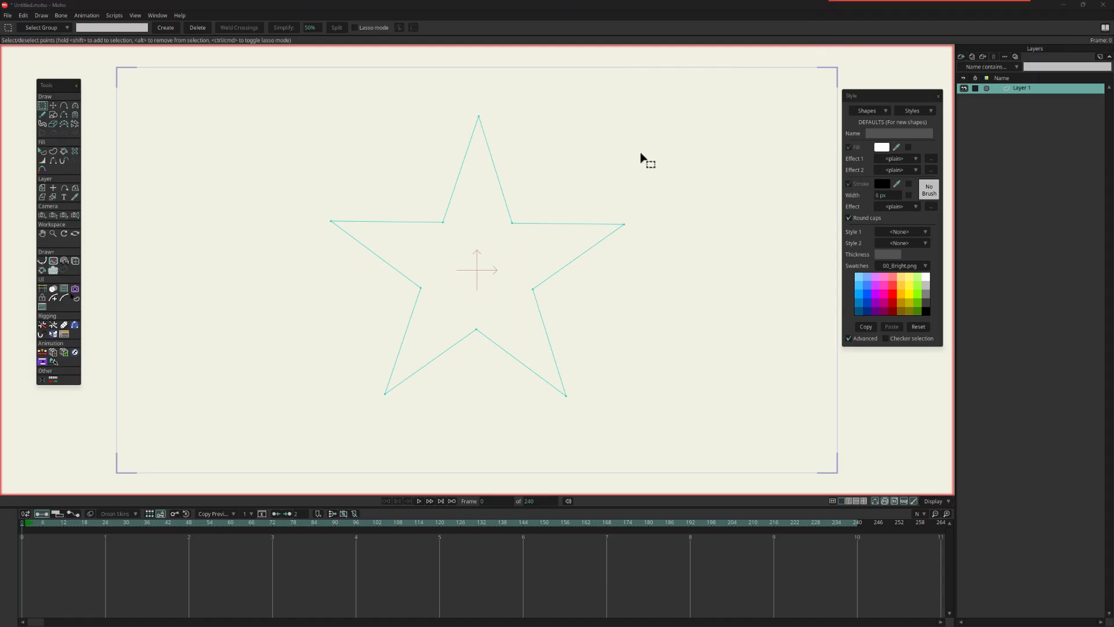
Step: Box-select the star's left tip, extend the selection to neighbouring points, and remove those points from it again
mouse_move(301, 219)
left_mouse_down()
mouse_move(316, 236)
mouse_move(398, 261)
mouse_move(475, 237)
mouse_move(509, 199)
mouse_move(632, 265)
mouse_move(723, 210)
mouse_move(607, 180)
mouse_move(435, 165)
mouse_move(293, 182)
mouse_move(353, 242)
mouse_move(378, 256)
left_mouse_up()
left_click_drag(413, 174, 463, 252)
left_click_drag(490, 202, 603, 272)
left_click_drag(529, 208, 490, 267)
left_click_drag(468, 206, 284, 255)
key("F9")
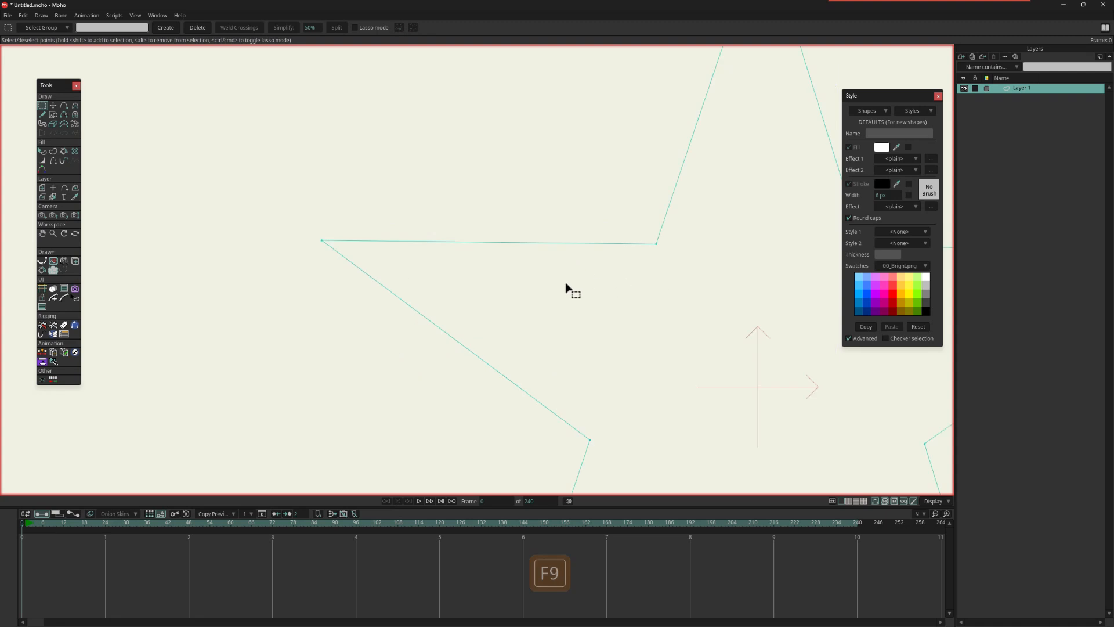
Step: Select the star's left tip, the inner point above its arm and the inner point below it individually
left_click(321, 240)
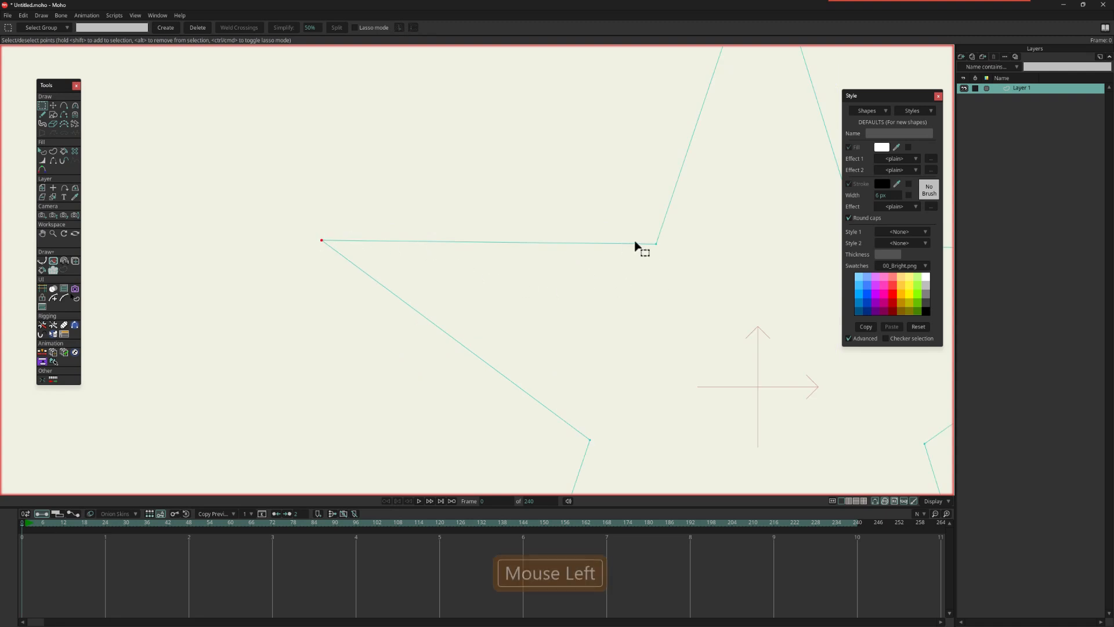
left_click(655, 245)
left_click(590, 441)
Step: Select the left tip and its two adjacent inner points together, and deselect them one by one
left_click(321, 239, "shift")
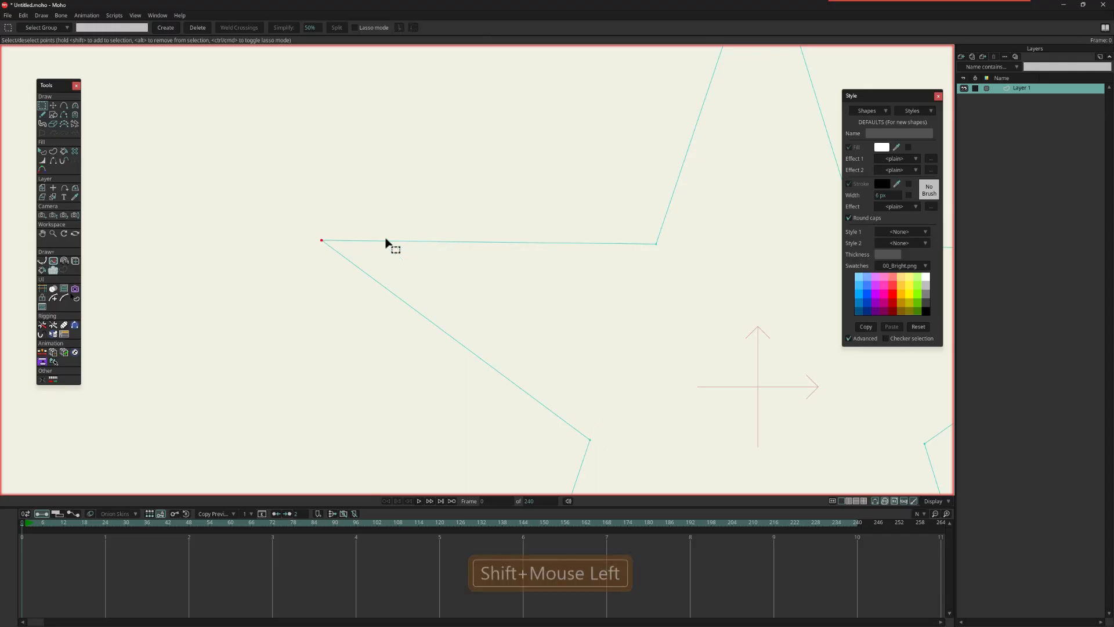
left_click(656, 244, "shift")
left_click(590, 440, "shift")
left_click(322, 240, "alt")
left_click(656, 244, "alt")
left_click(590, 440, "alt")
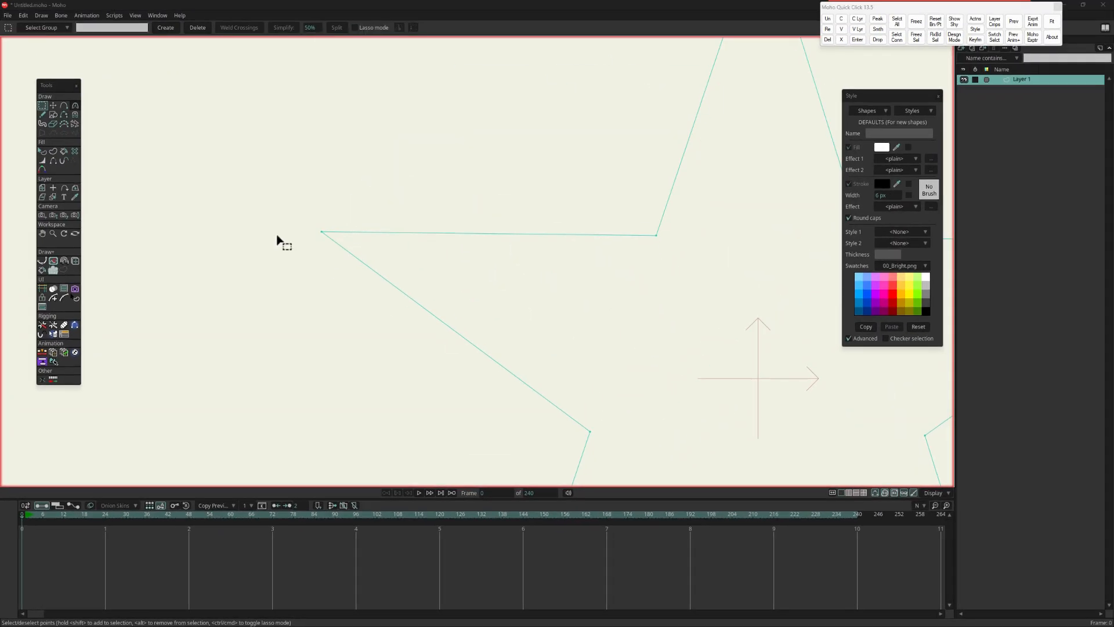
Step: Enable the status bar at top of window option in the tool preferences
left_click(22, 16)
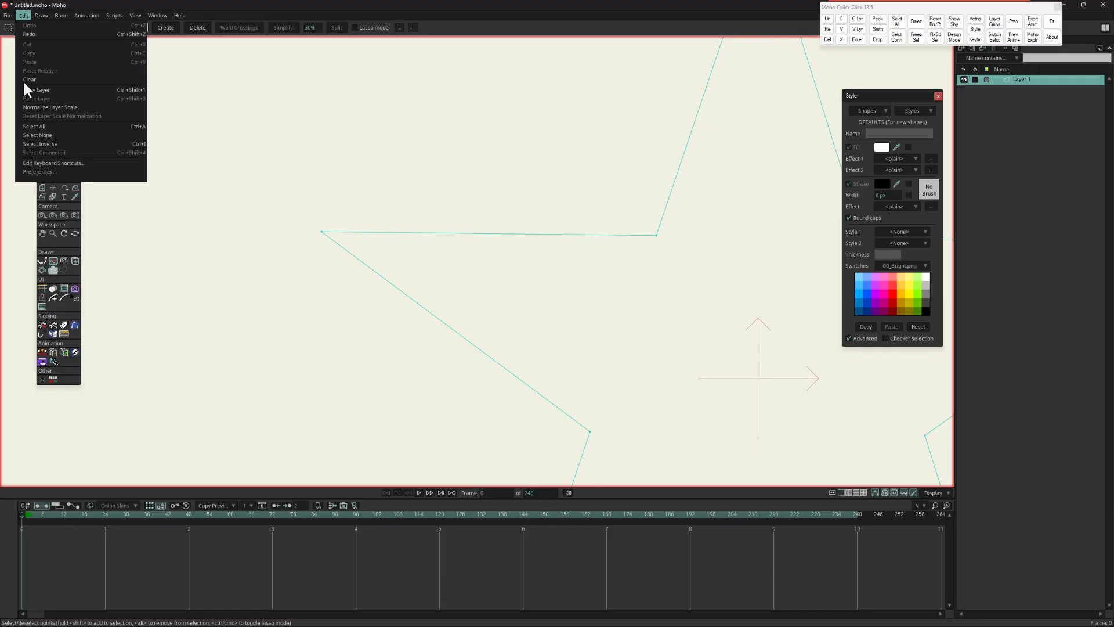
left_click(48, 171)
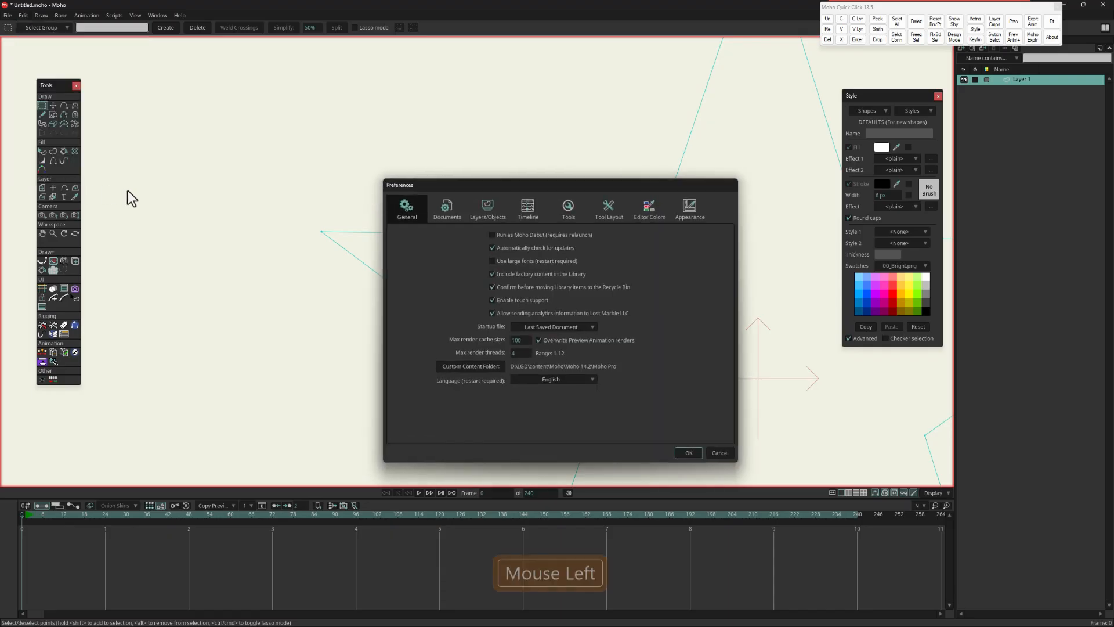
left_click(568, 204)
left_click(510, 235)
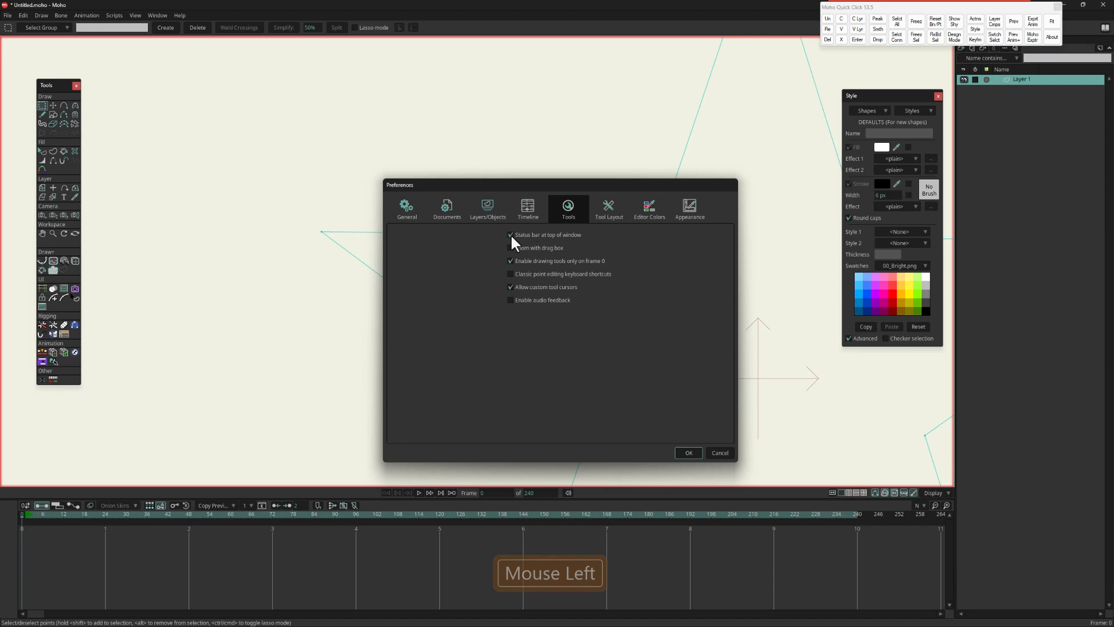
left_click(692, 452)
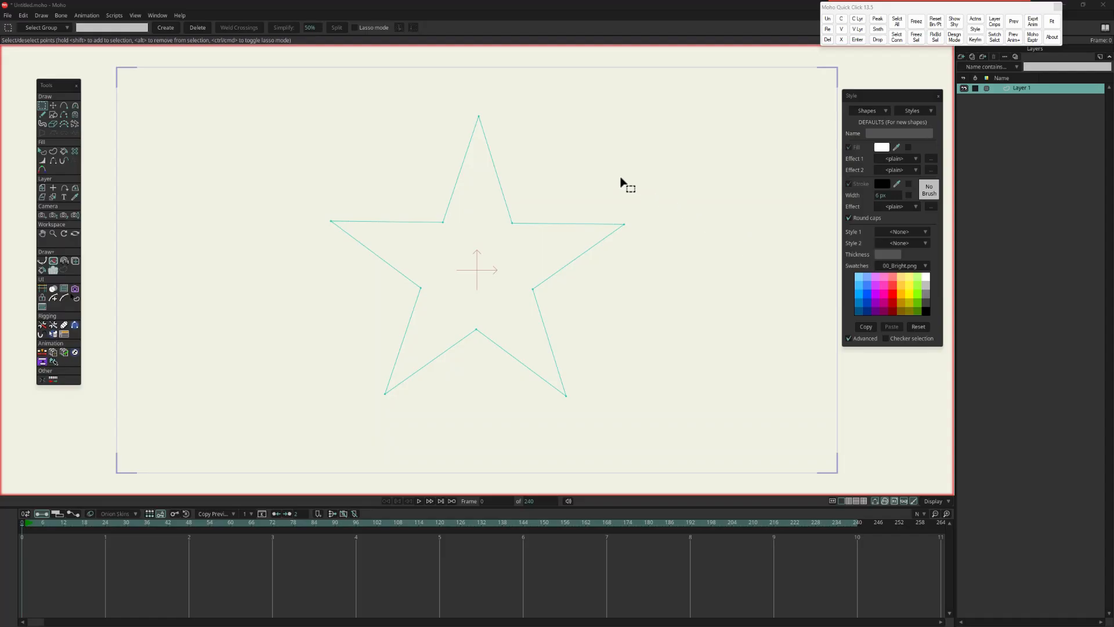
Step: Select the star's right tip, expand the selection to all connected points, and clear it
left_click_drag(609, 173, 663, 270)
key("Tab")
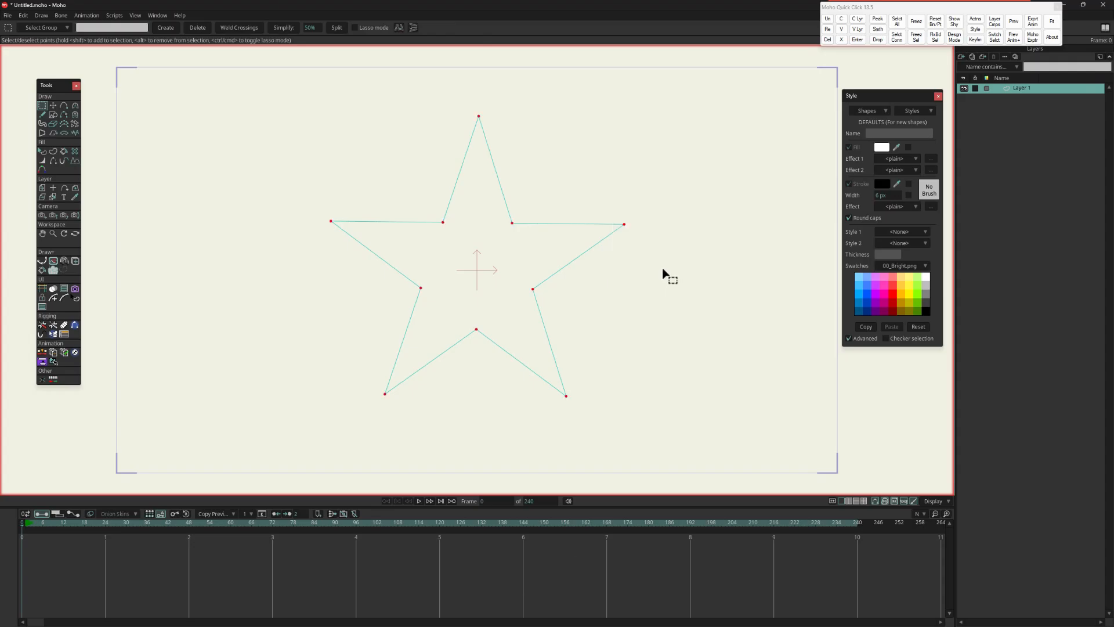
left_click(656, 273)
Step: Delete the star's five inner points to leave a pentagon
left_click_drag(390, 193, 582, 363)
key("Delete")
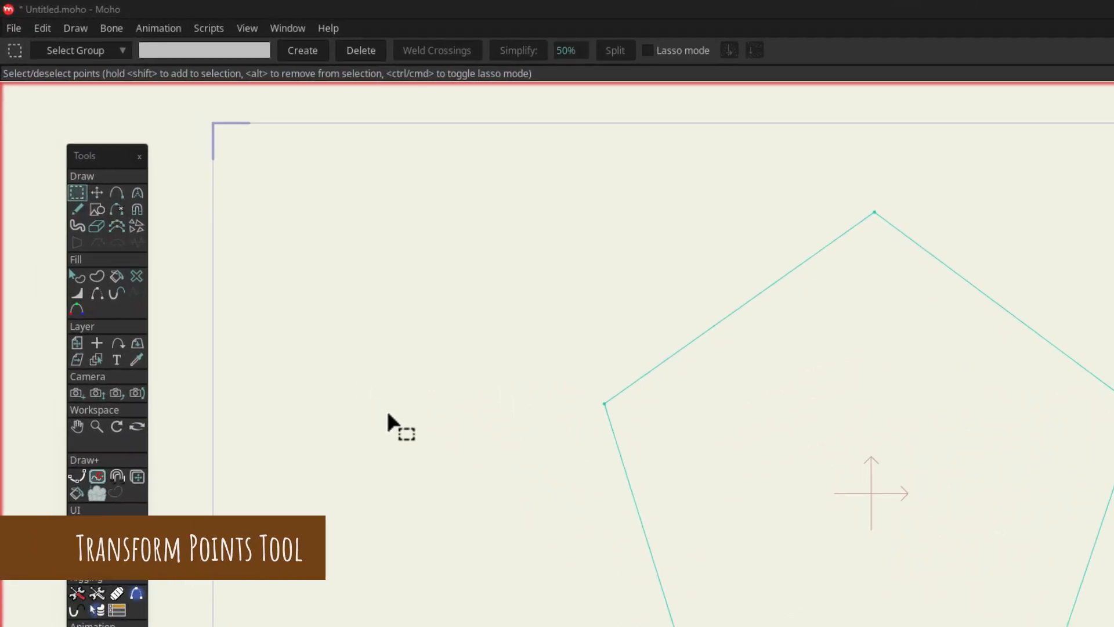
Step: Try moving the pentagon's three upper points slightly with Transform Points and undo the move
left_click(95, 194)
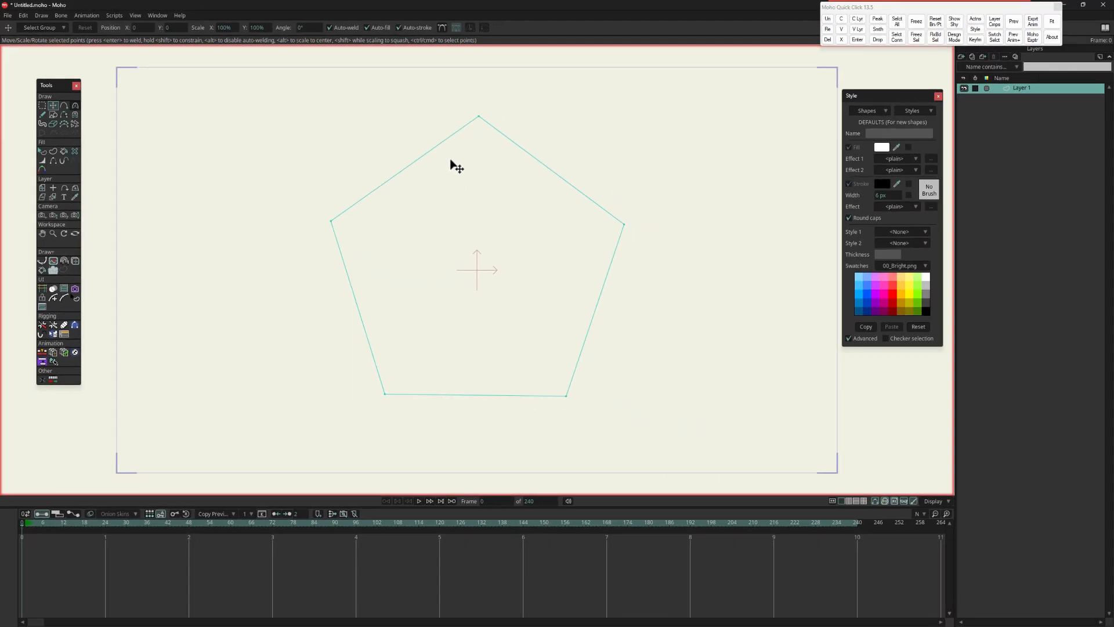
left_click_drag(293, 96, 719, 271)
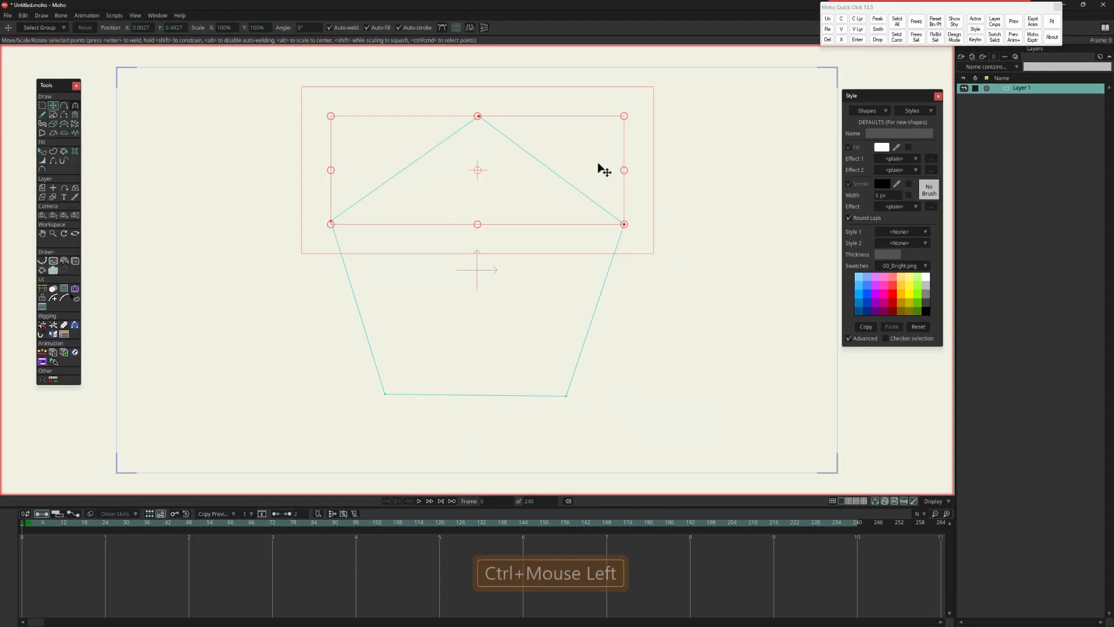
mouse_move(554, 130)
left_mouse_down()
mouse_move(515, 150)
mouse_move(552, 133)
left_mouse_up()
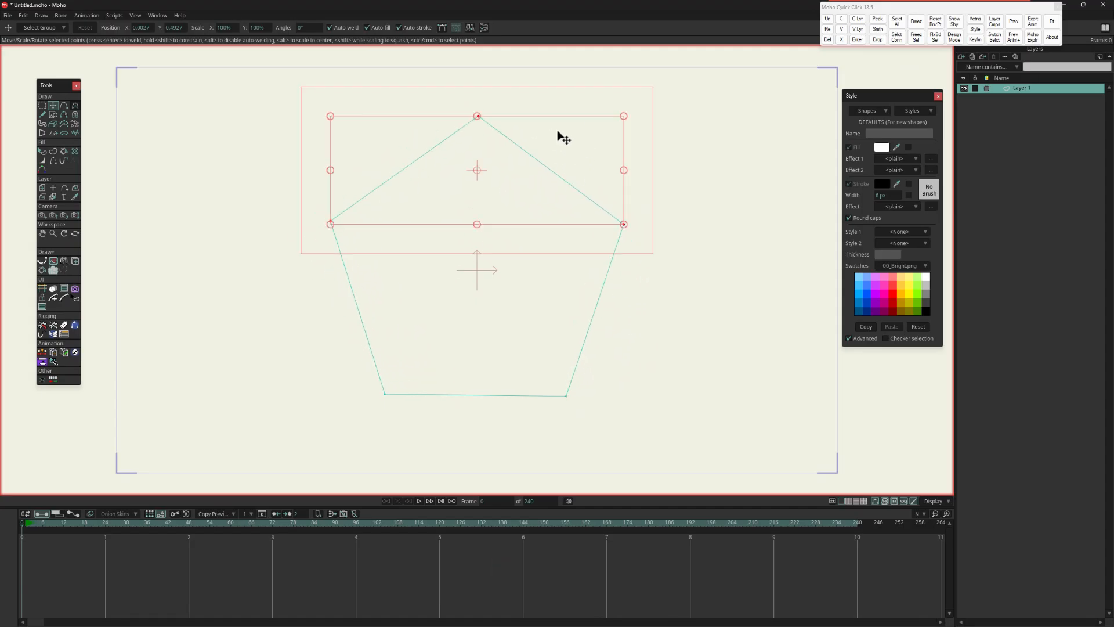
key("ctrl+z")
Step: Try rotating and scaling the three upper points, undo both changes, and deselect the points
mouse_move(638, 107)
left_mouse_down()
mouse_move(637, 197)
mouse_move(604, 80)
mouse_move(614, 120)
mouse_move(624, 93)
mouse_move(638, 107)
left_mouse_up()
key("ctrl+z")
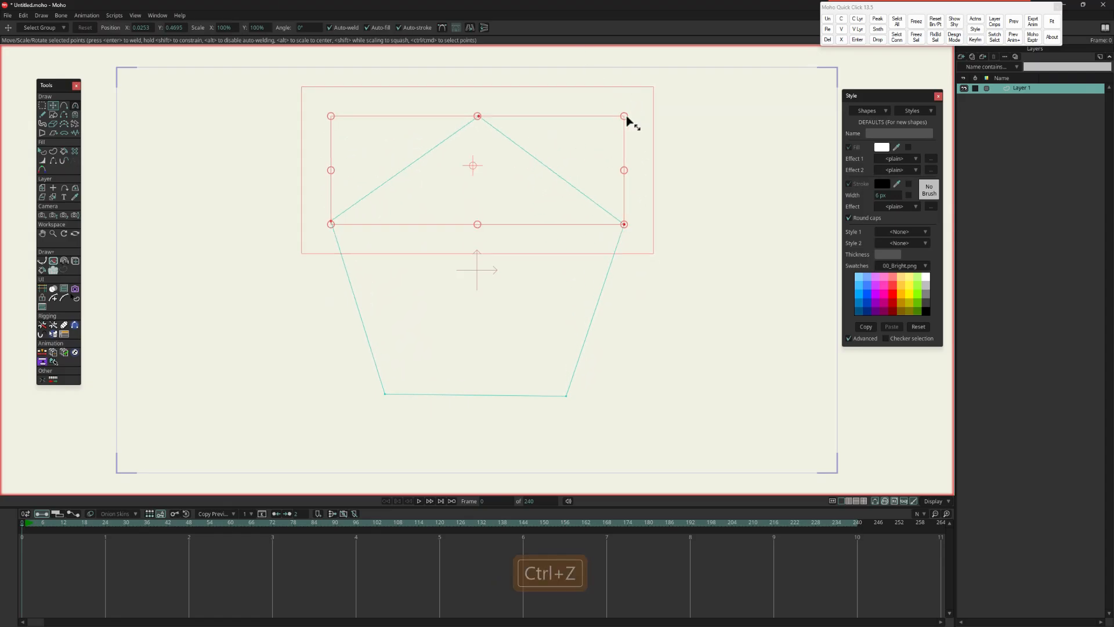
left_click_drag(625, 119, 610, 161, "alt")
key("ctrl+z")
key("Escape")
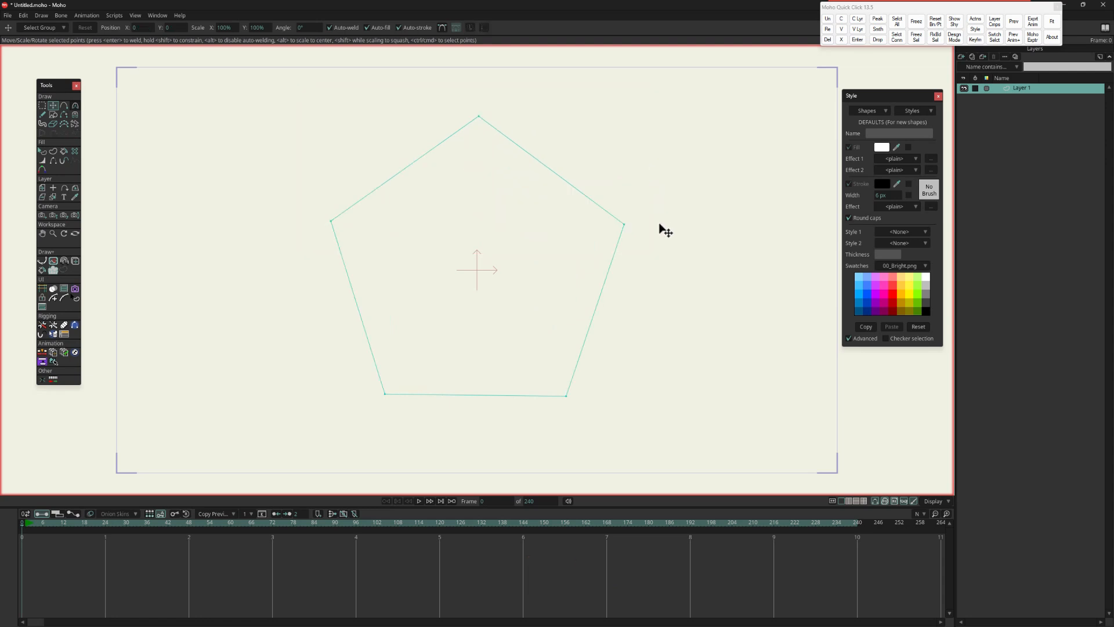
Step: Try moving each of the pentagon's five points inward individually with Transform Points, and undo the moves
left_click_drag(659, 229, 668, 235)
left_click_drag(381, 232, 398, 232)
left_click_drag(490, 102, 505, 132)
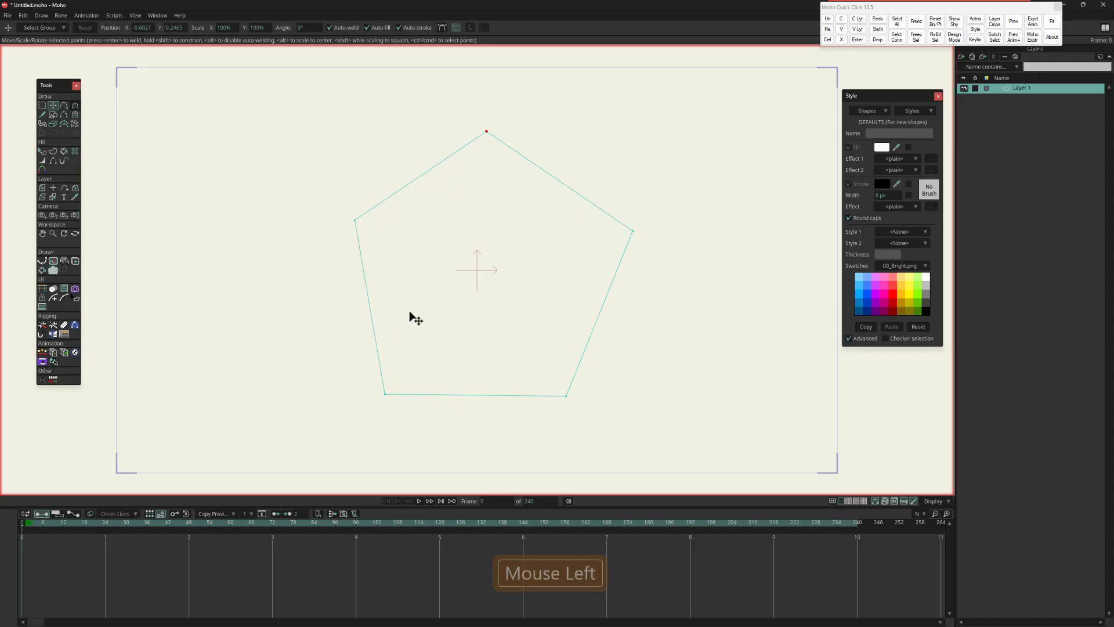
left_click_drag(373, 436, 396, 406)
left_click_drag(572, 428, 556, 395)
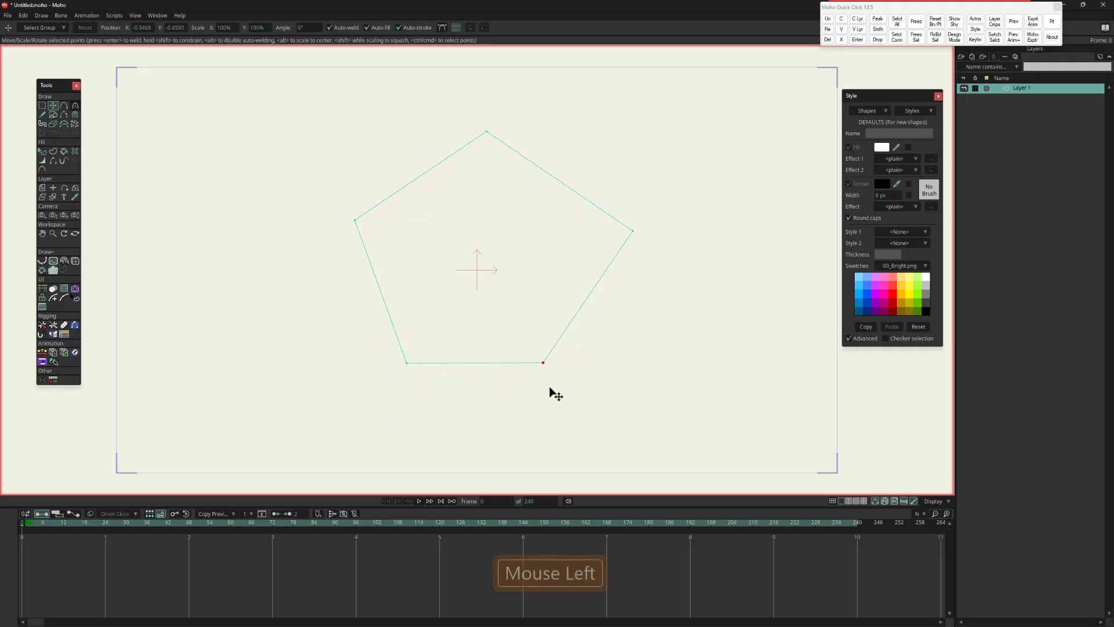
key("ctrl+z")
key("ctrl+z")
key("ctrl+z")
key("ctrl+z")
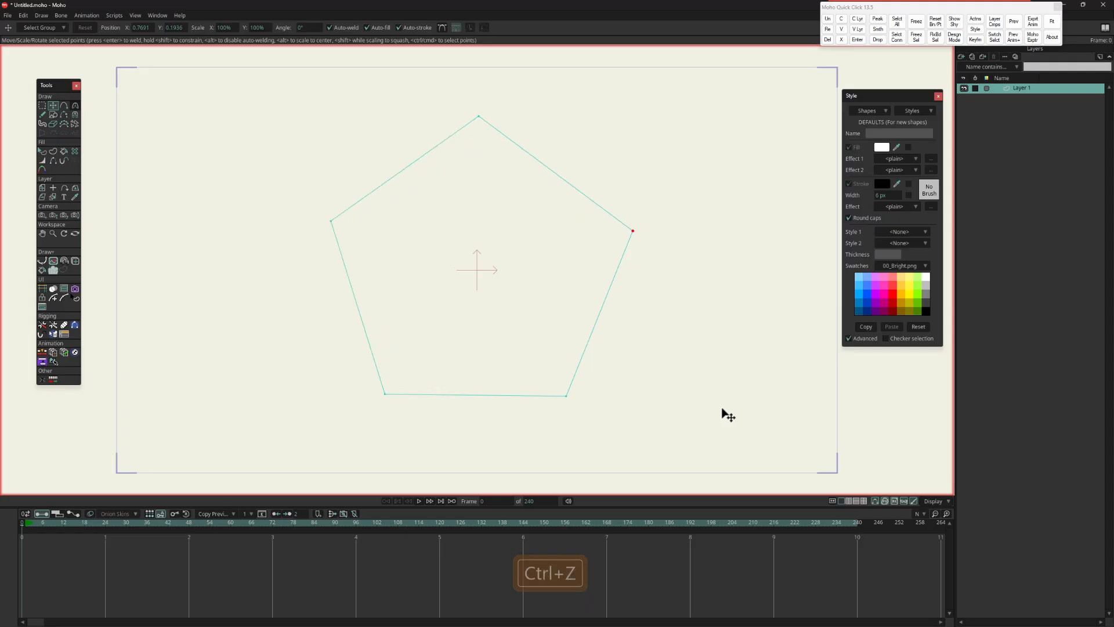
key("ctrl+z")
Step: Select all points of the pentagon and delete them
key("ctrl+a")
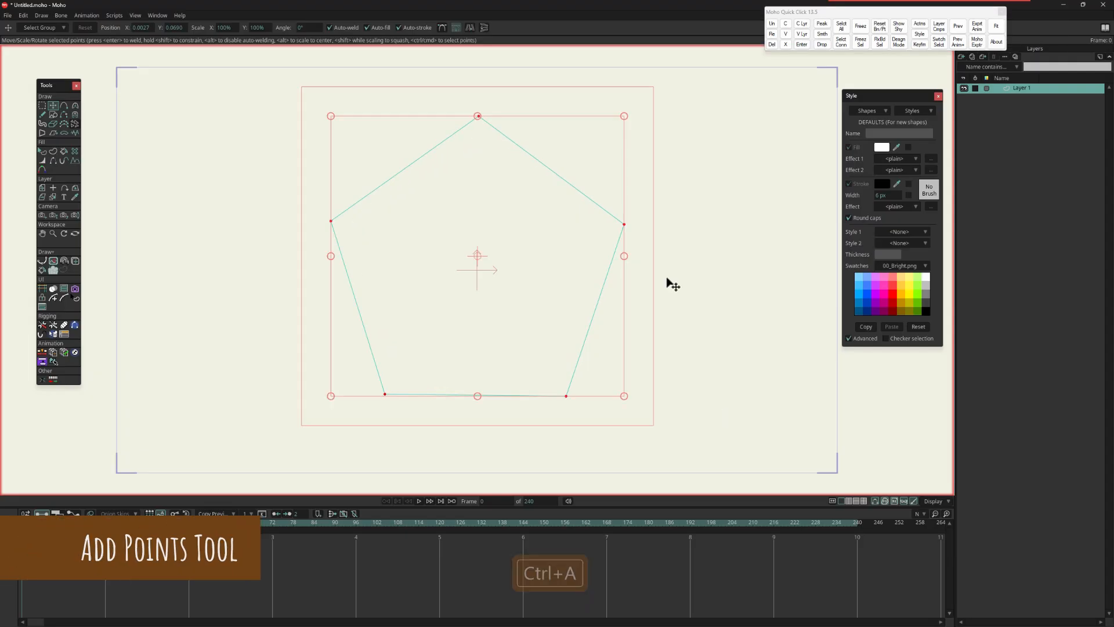
key("Delete")
key("g")
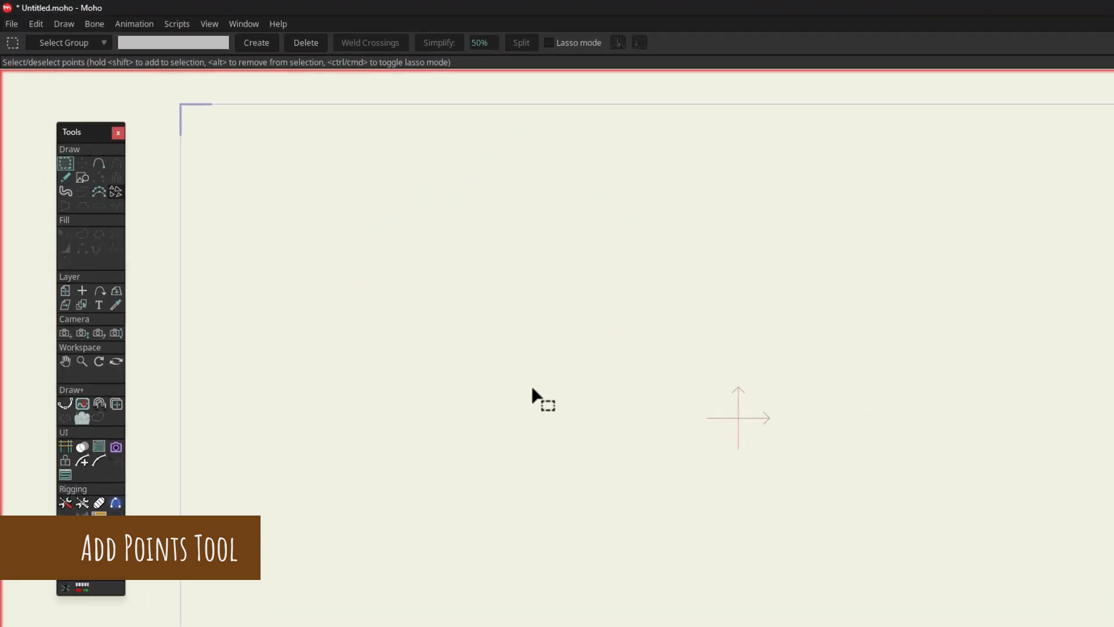
Step: Draw a closed rounded shape through three points around the canvas origin with the Add Point tool
left_click(99, 163)
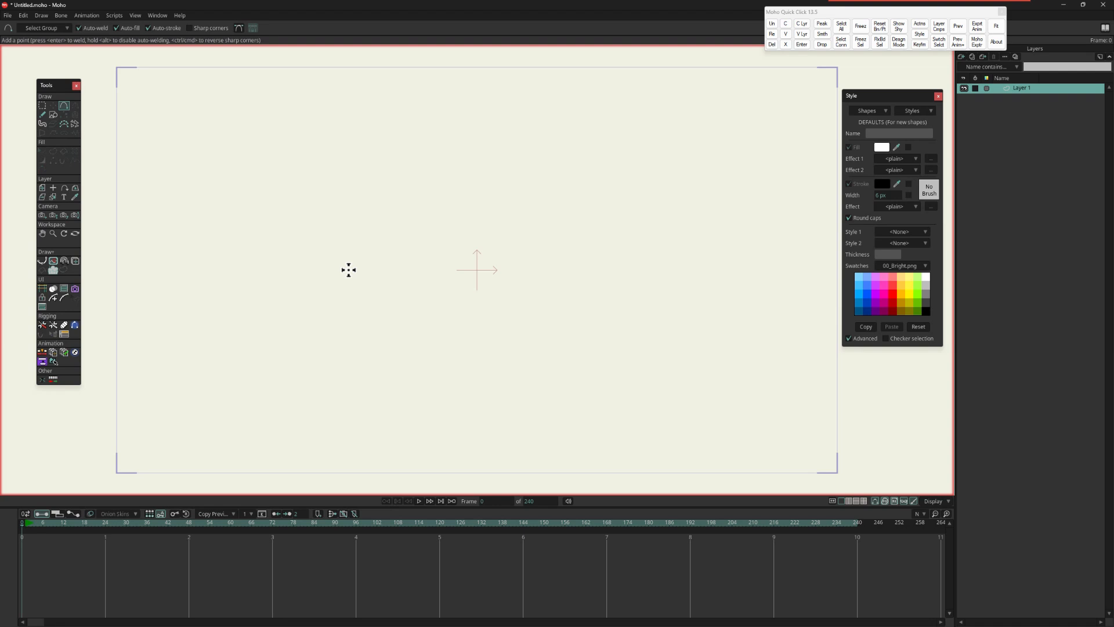
left_click_drag(349, 270, 481, 156)
left_click_drag(481, 157, 601, 278)
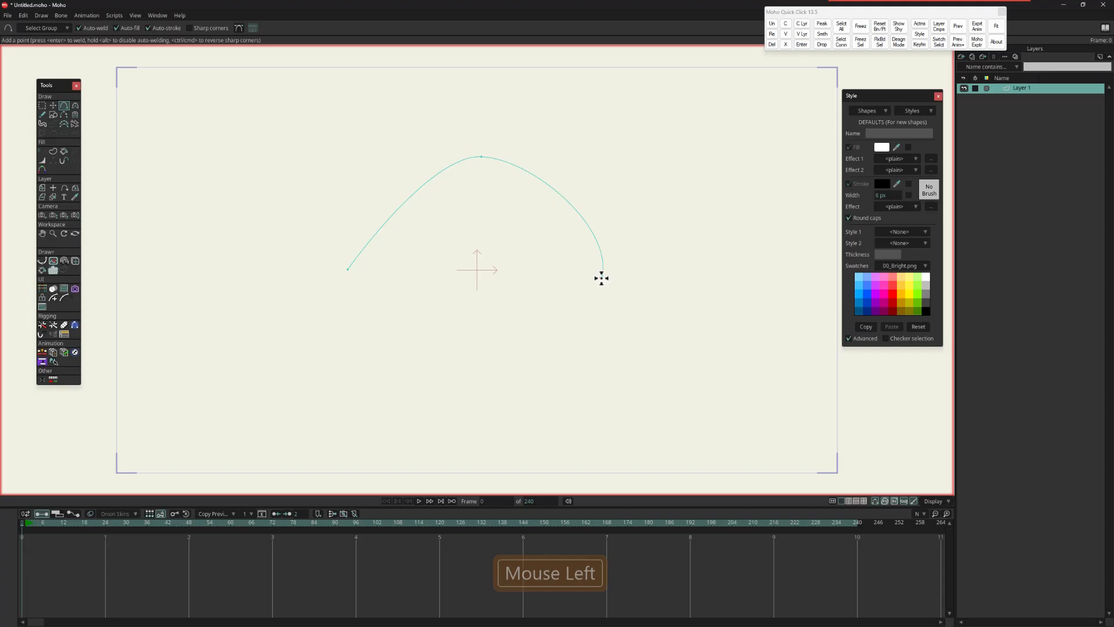
mouse_move(601, 278)
left_mouse_down()
mouse_move(520, 350)
mouse_move(360, 288)
mouse_move(347, 271)
left_mouse_up()
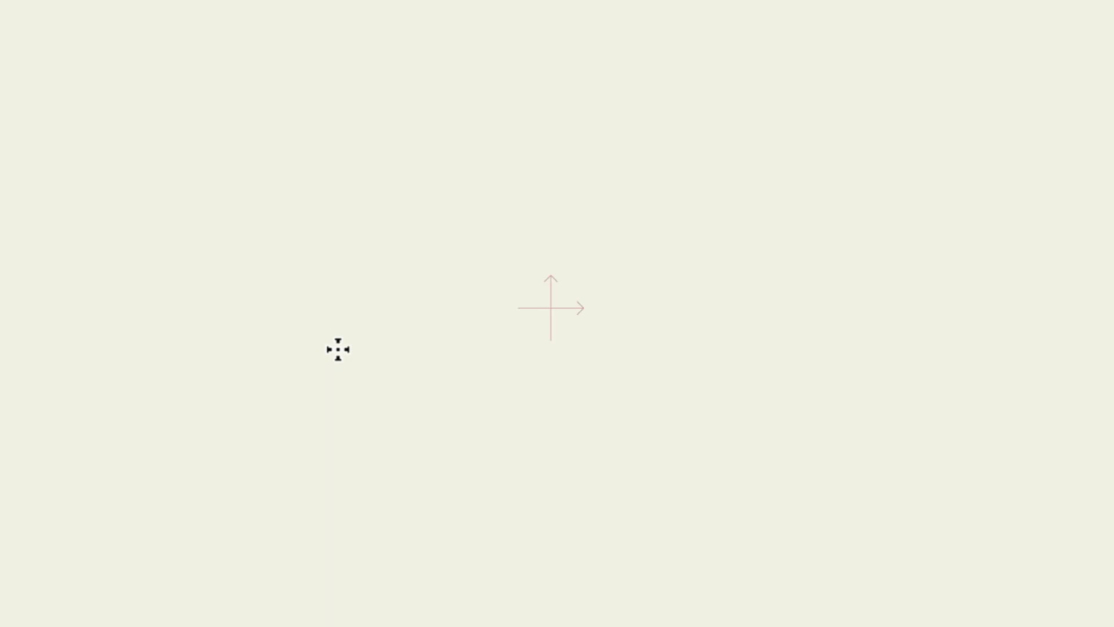
Step: Draw an open wave-shaped curve through four points across the canvas origin, and undo the last action
left_click(334, 347)
left_click(470, 251)
left_click(625, 358)
left_click_drag(710, 314, 775, 266)
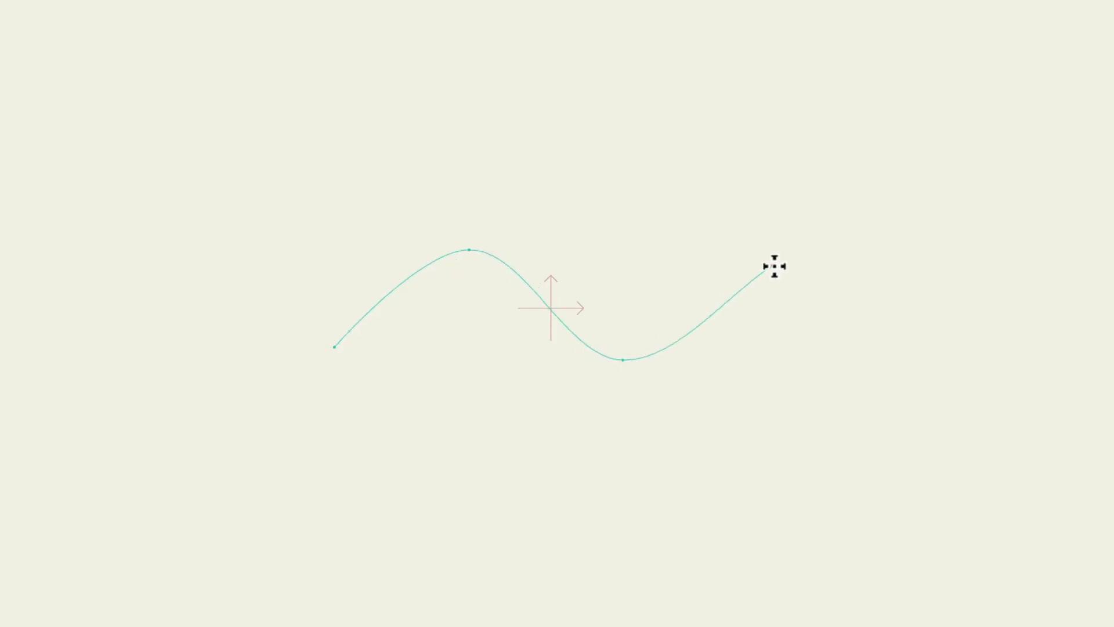
left_click(773, 266)
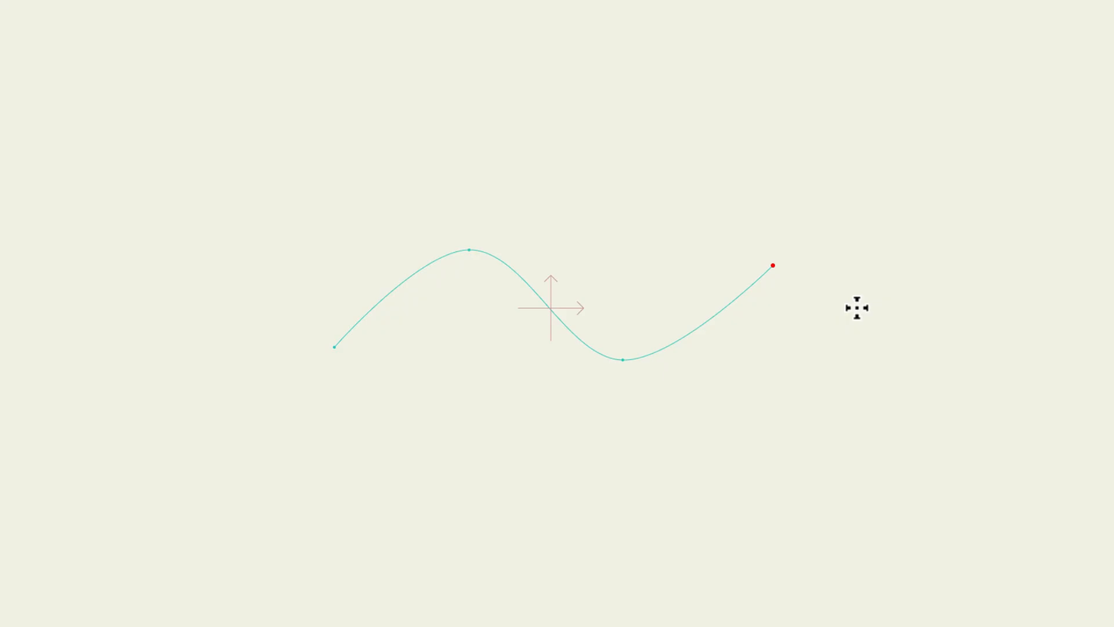
key("ctrl+z")
Step: In Moho Pro 12.5, draw a four-point wave-shaped curve and place several loose points above it
mouse_move(264, 378)
left_mouse_down()
mouse_move(420, 221)
mouse_move(527, 313)
mouse_move(653, 229)
left_mouse_up()
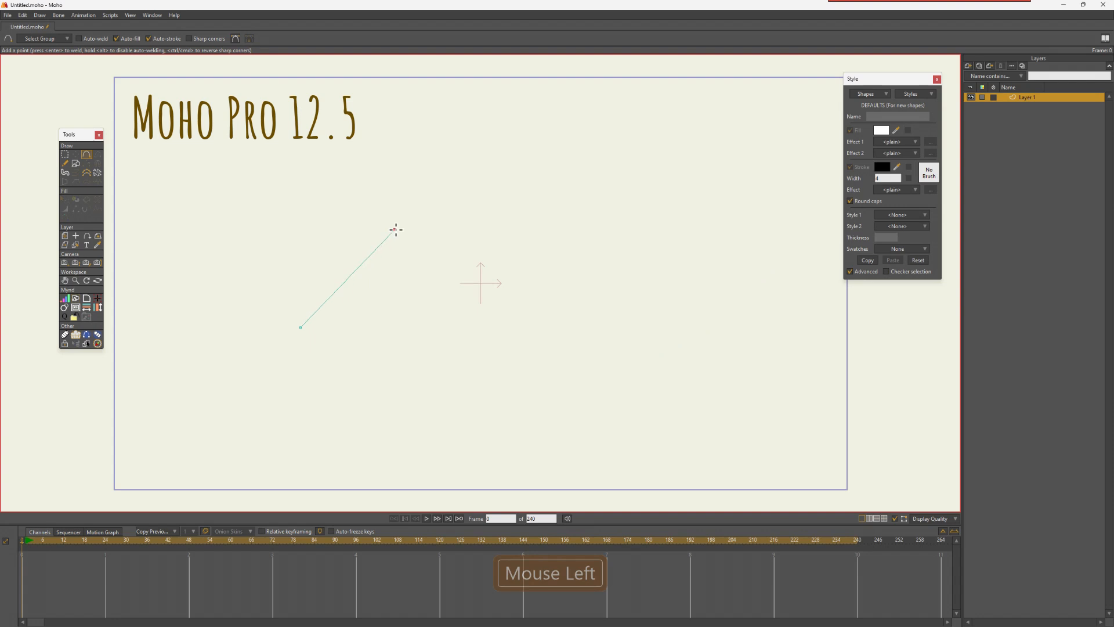
left_click(538, 235)
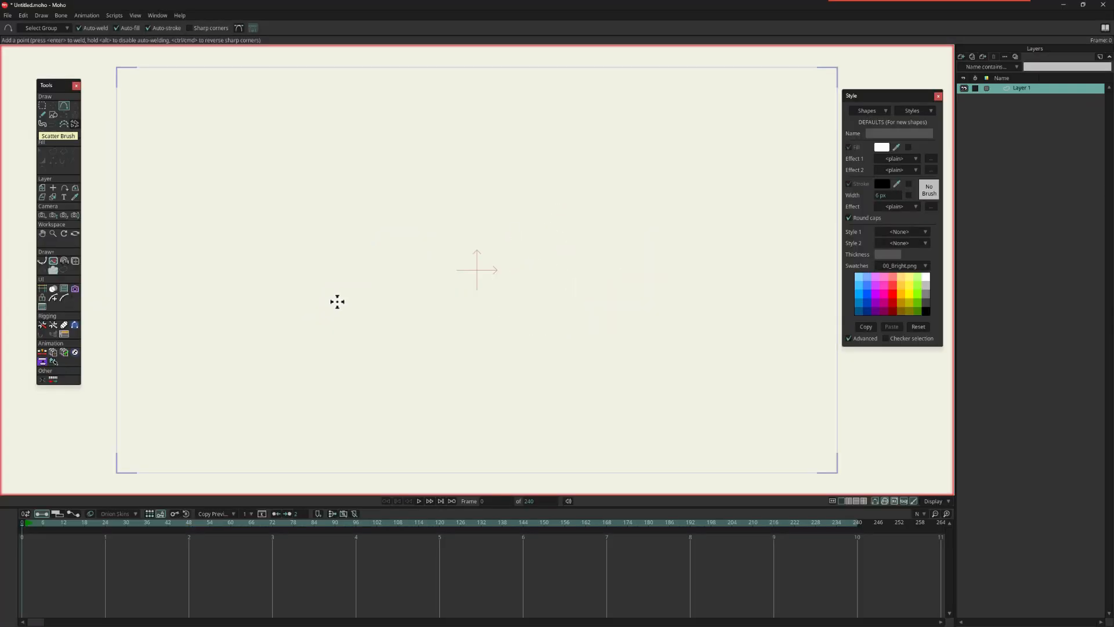
Step: Back in the newer Moho version, draw an open wave-shaped curve and extend it from its right end with four more alternating points
left_click_drag(336, 301, 434, 212)
left_click(448, 238)
mouse_move(464, 256)
left_mouse_down()
mouse_move(538, 308)
mouse_move(649, 215)
left_mouse_up()
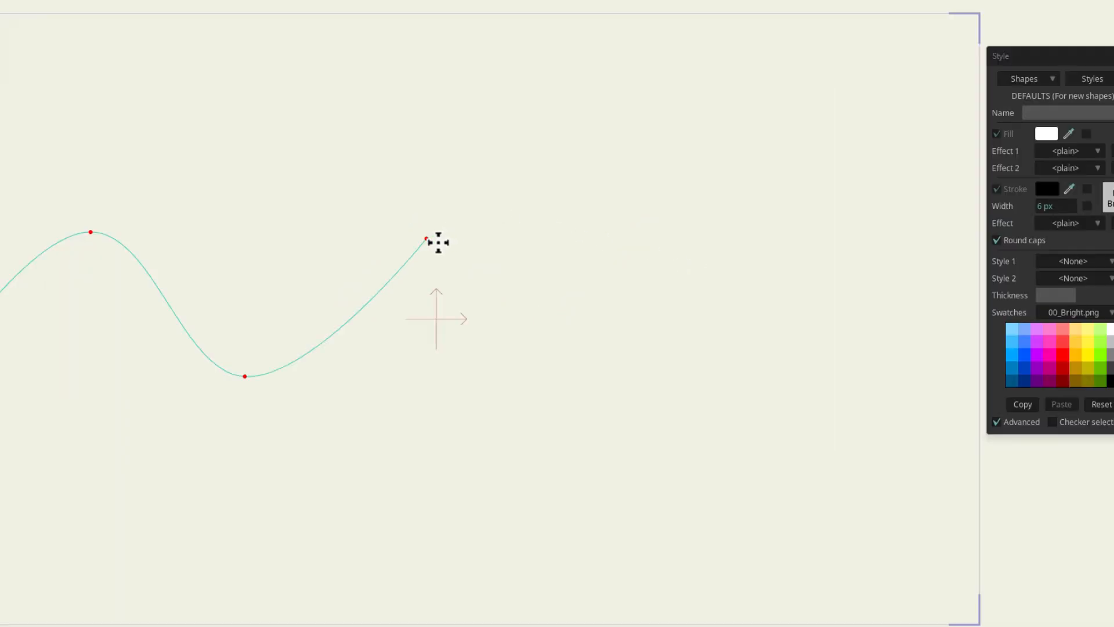
left_click(586, 257)
mouse_move(600, 312)
left_mouse_down()
mouse_move(554, 363)
mouse_move(703, 286)
mouse_move(711, 234)
mouse_move(835, 299)
mouse_move(839, 350)
mouse_move(823, 367)
left_mouse_up()
left_click_drag(856, 323, 940, 250)
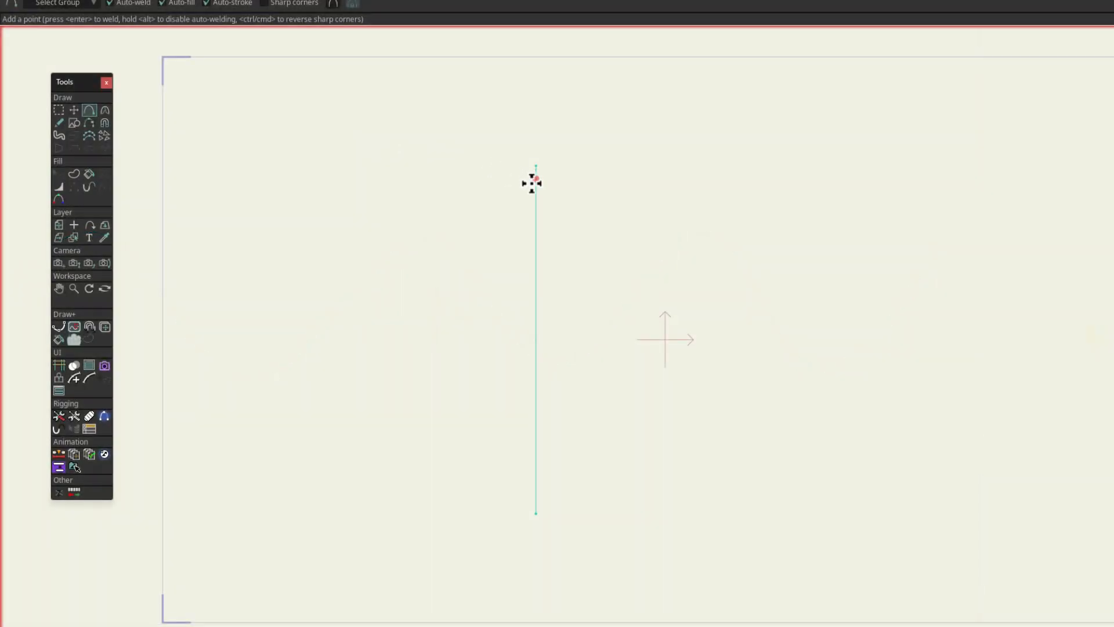
Step: Add six points at roughly even spacing along the vertical line
left_click(534, 211)
left_click(535, 256)
left_click(535, 312)
left_click(535, 369)
left_click(536, 428)
Step: Select every second point of the vertical line with a freehand selection and move them right to form a zigzag
key("g")
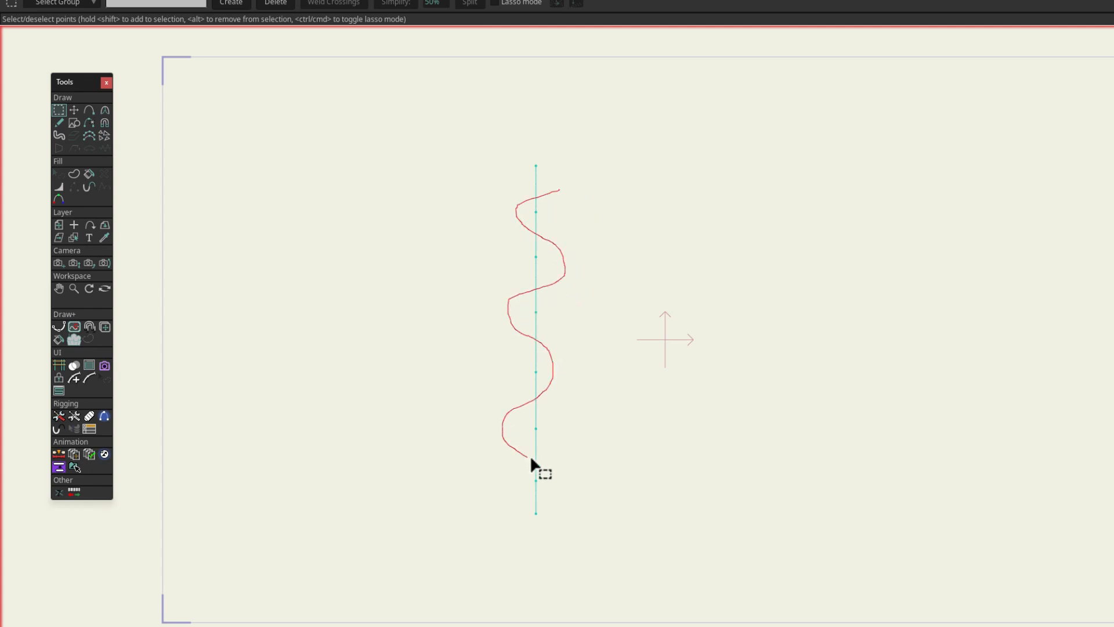
left_click_drag(589, 468, 591, 464)
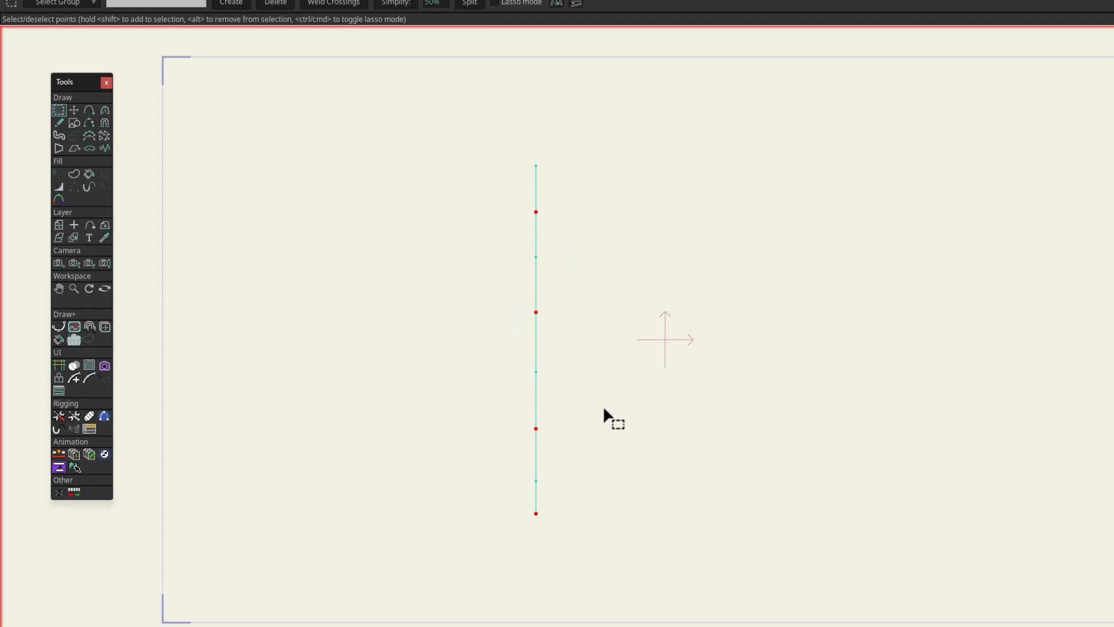
key("t")
left_click_drag(599, 380, 676, 389)
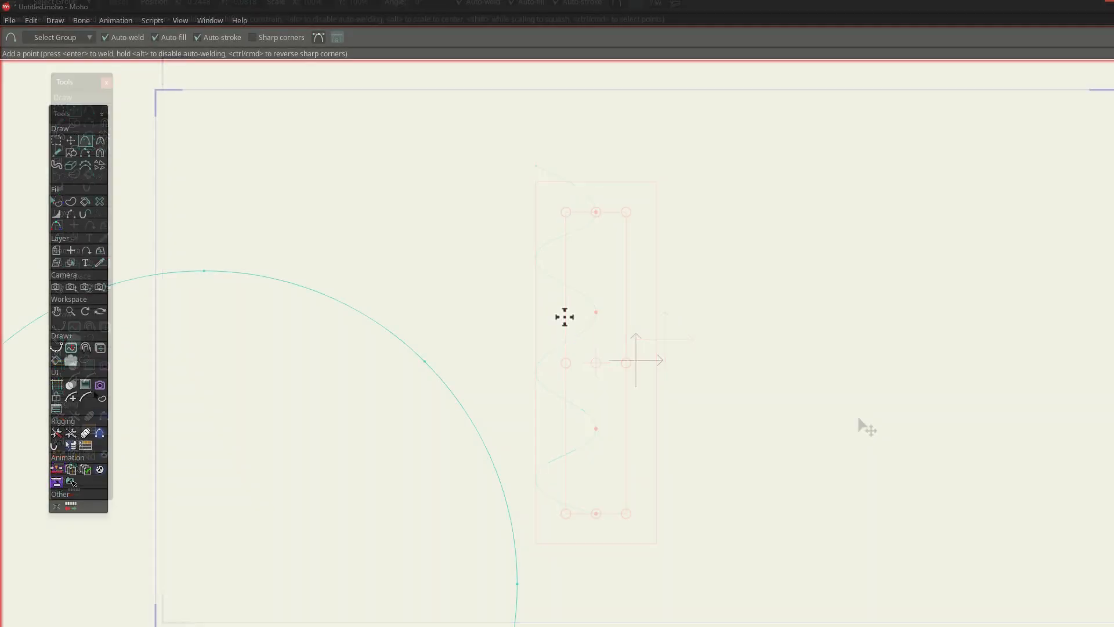
Step: Draw a straight line outward from the circle's upper-right point with the Add Point tool
mouse_move(425, 361)
left_mouse_down()
mouse_move(607, 246)
mouse_move(648, 200)
left_mouse_up()
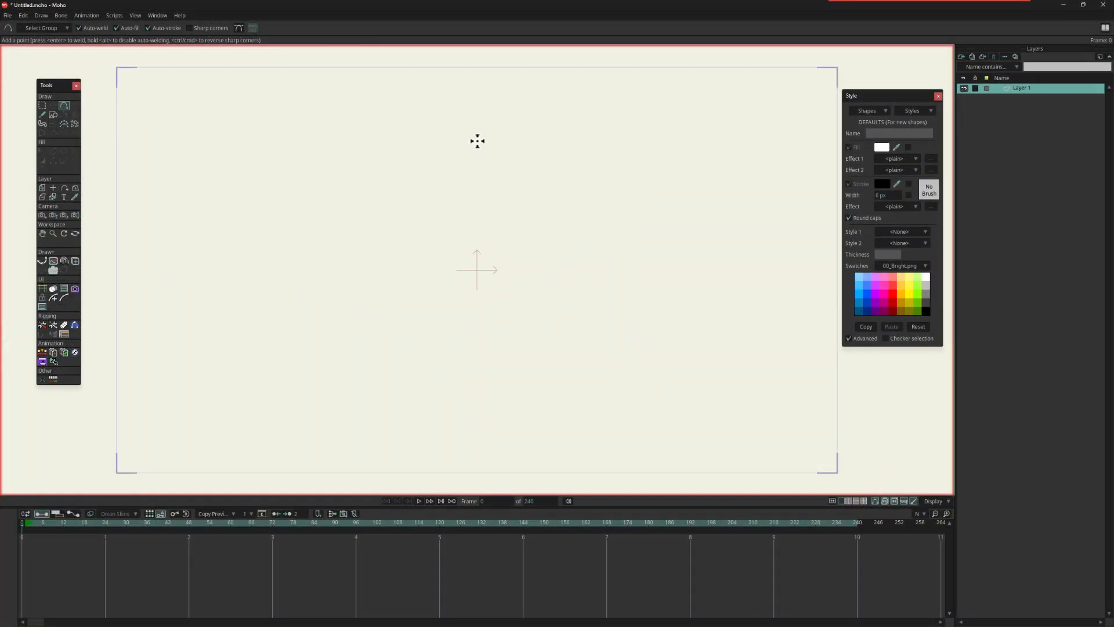
mouse_move(477, 140)
left_mouse_down()
mouse_move(509, 185)
mouse_move(513, 227)
mouse_move(629, 243)
mouse_move(553, 314)
mouse_move(541, 307)
mouse_move(576, 407)
mouse_move(484, 339)
mouse_move(396, 423)
mouse_move(437, 310)
mouse_move(386, 268)
mouse_move(358, 263)
mouse_move(405, 237)
mouse_move(447, 234)
mouse_move(480, 140)
left_mouse_up()
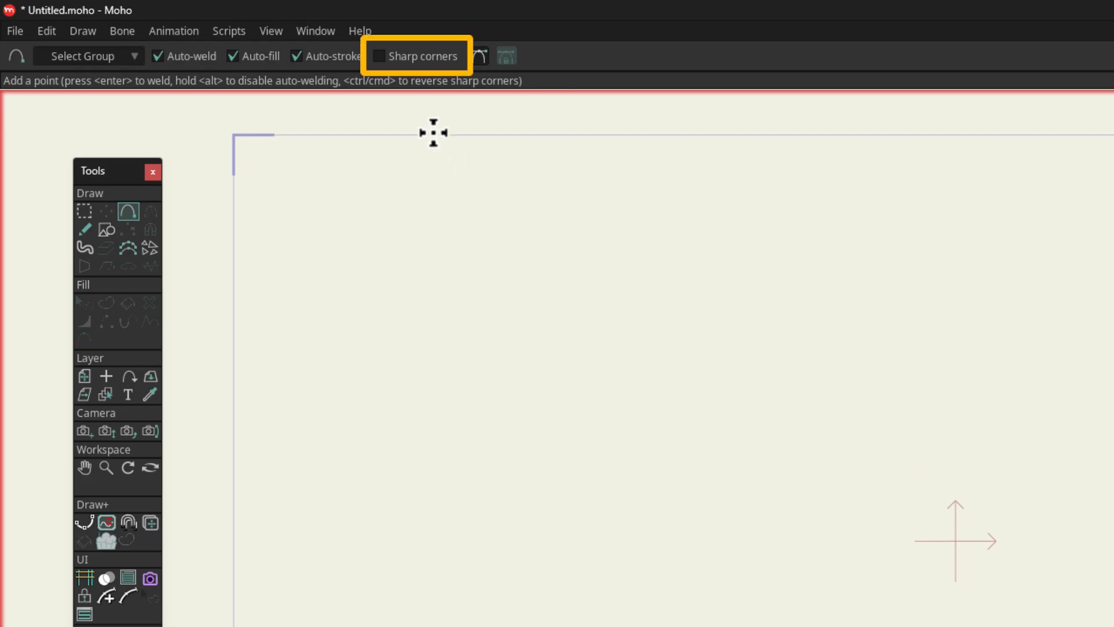
Step: Enable Sharp corners and draw a closed five-pointed star with sharp inner corners and reversed, rounded outer tips
left_click(387, 57)
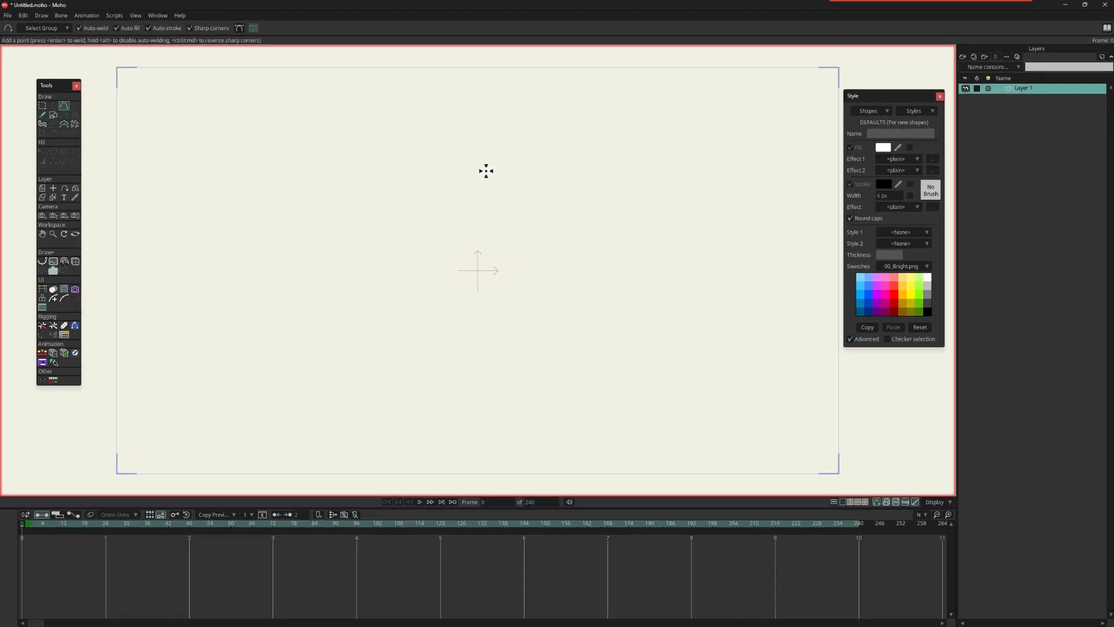
left_click_drag(480, 156, 519, 245)
mouse_move(519, 244)
left_mouse_down()
mouse_move(629, 255)
mouse_move(558, 316)
mouse_move(528, 312)
mouse_move(560, 409)
mouse_move(463, 342)
mouse_move(478, 337)
mouse_move(412, 414)
mouse_move(437, 317)
mouse_move(349, 273)
left_mouse_up()
left_click_drag(349, 274, 445, 250)
left_click_drag(470, 170, 480, 157)
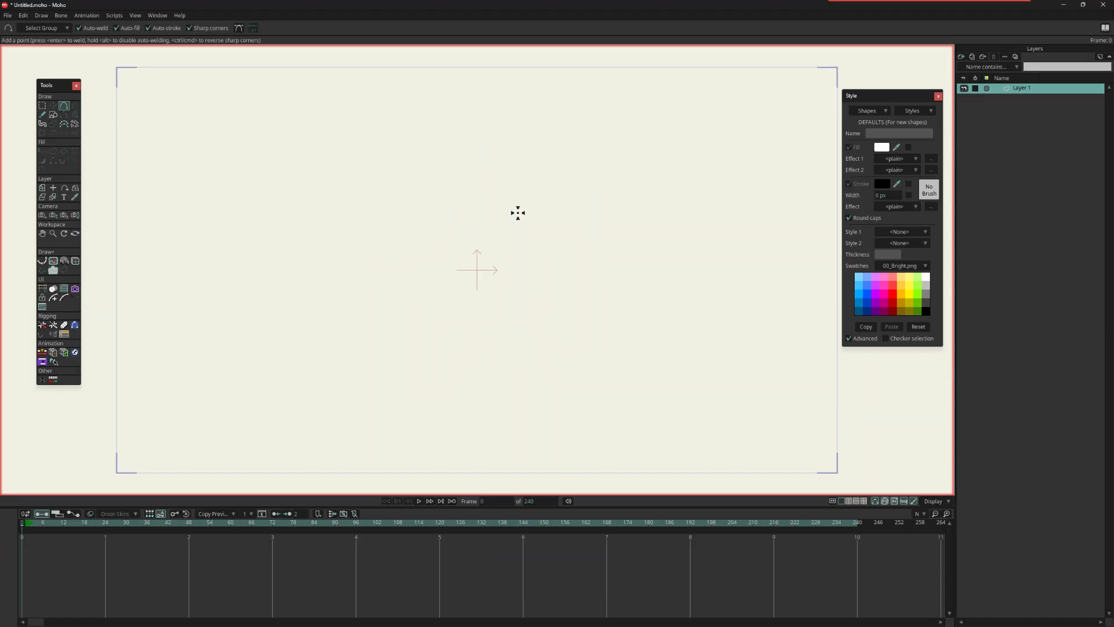
mouse_move(518, 213)
left_mouse_down()
mouse_move(609, 235)
mouse_move(540, 274)
mouse_move(551, 318)
left_mouse_up()
mouse_move(563, 361)
left_mouse_down()
mouse_move(510, 345)
mouse_move(486, 302)
mouse_move(416, 372)
mouse_move(437, 286)
mouse_move(352, 251)
mouse_move(432, 211)
mouse_move(446, 218)
mouse_move(484, 134)
mouse_move(474, 141)
mouse_move(495, 147)
mouse_move(519, 212)
left_mouse_up()
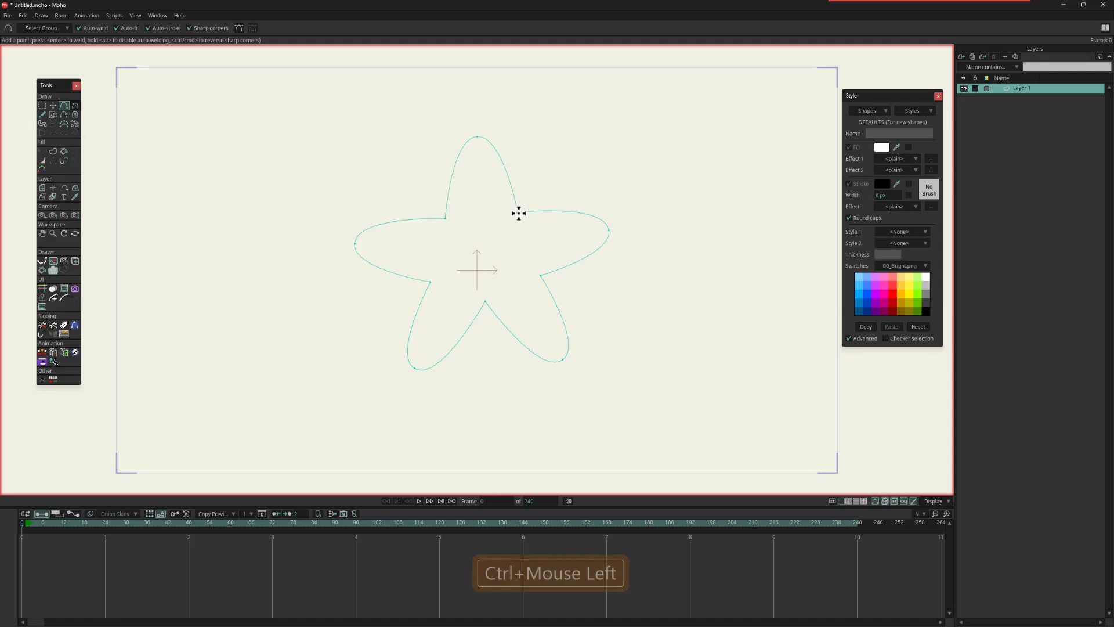
left_click(520, 211)
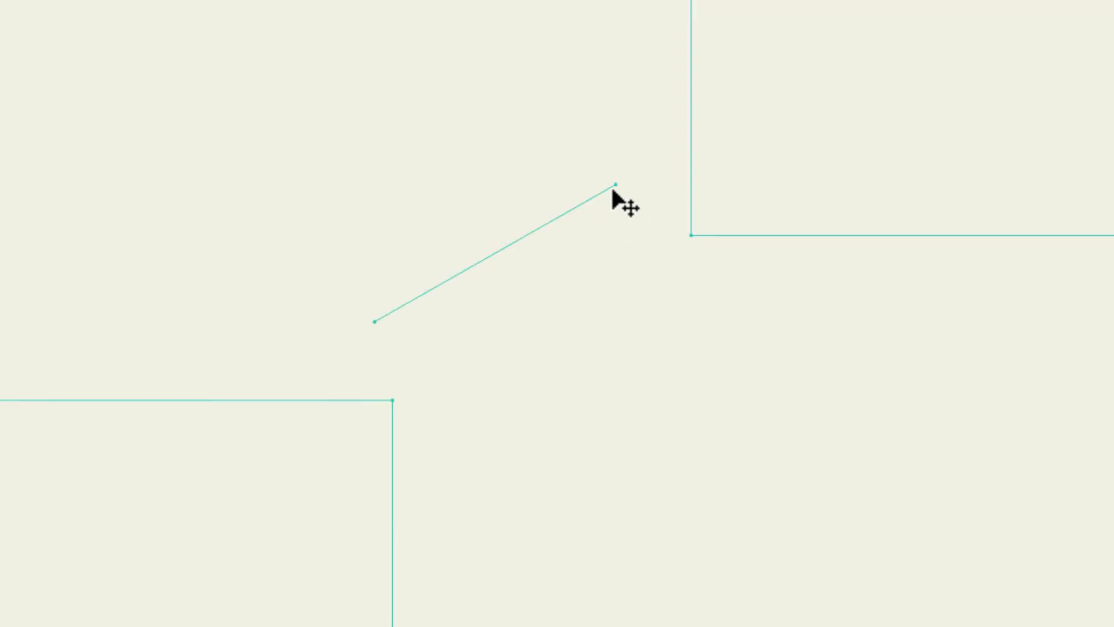
Step: Move the slanted line's two ends onto the nearest corners of the neighbouring shapes and weld them
left_click_drag(613, 191, 688, 244)
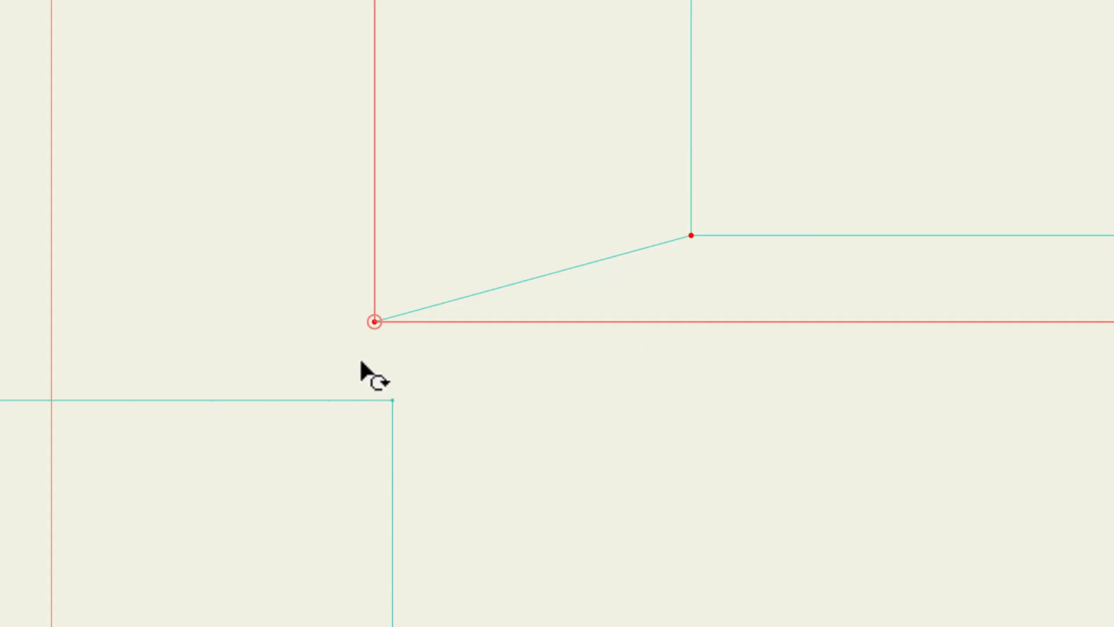
key("Return")
left_click_drag(376, 333, 396, 410)
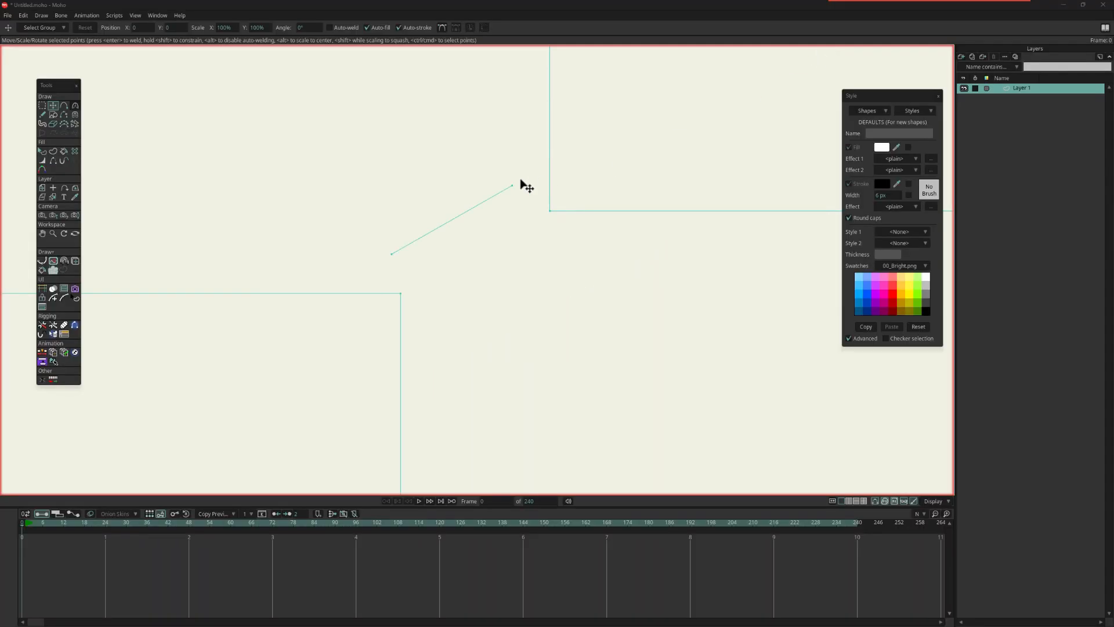
Step: With Auto-weld off, move each end of the separate line onto its neighbouring shape's corner and weld it manually
left_click_drag(520, 186, 567, 206)
key("Return")
key("Escape")
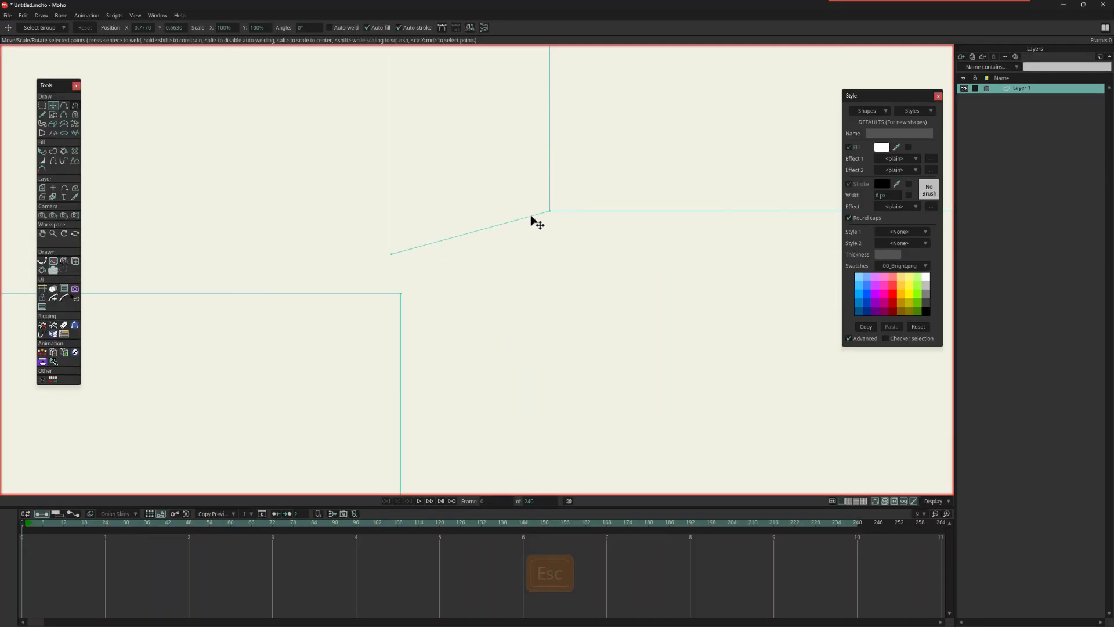
left_click_drag(394, 260, 397, 292)
key("Return")
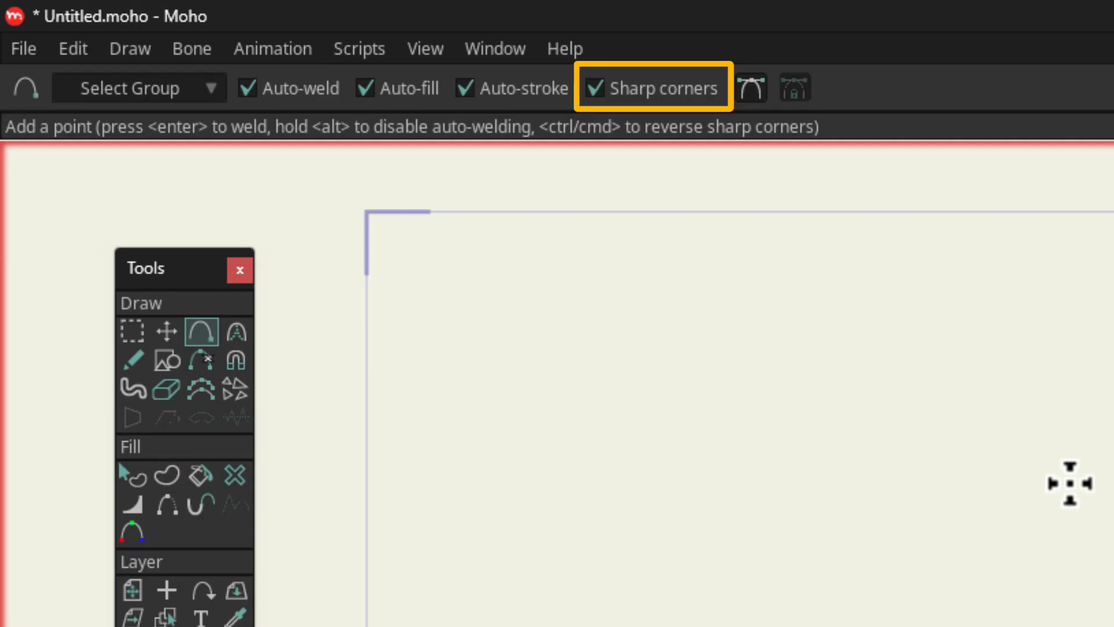
Step: Turn off Sharp corners for the Add Point tool and show the Bezier handles
left_click(609, 87)
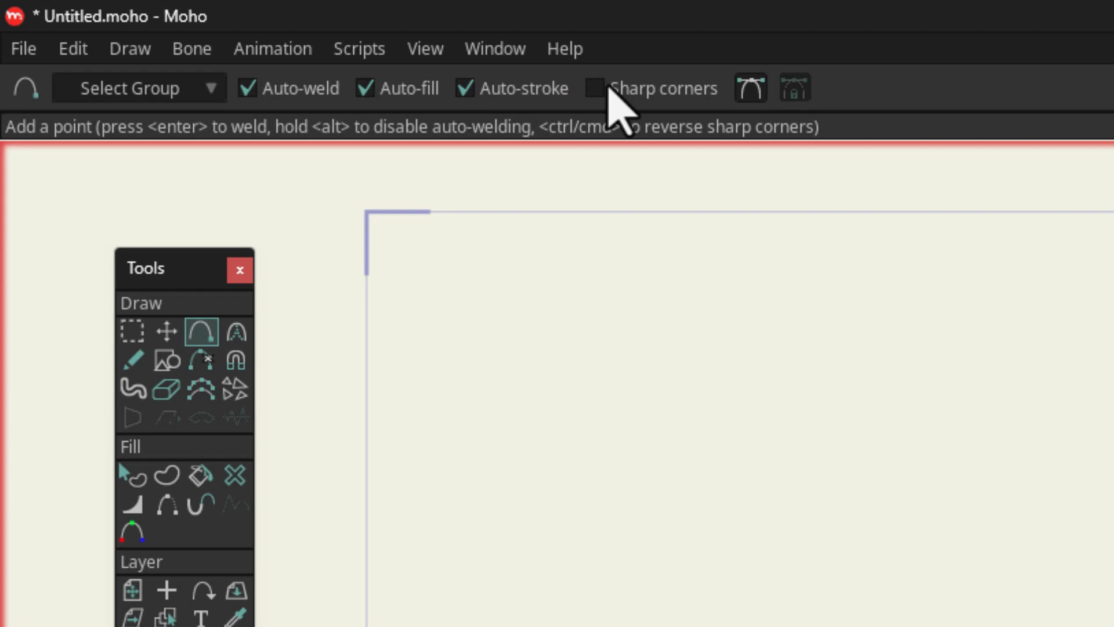
left_click(753, 88)
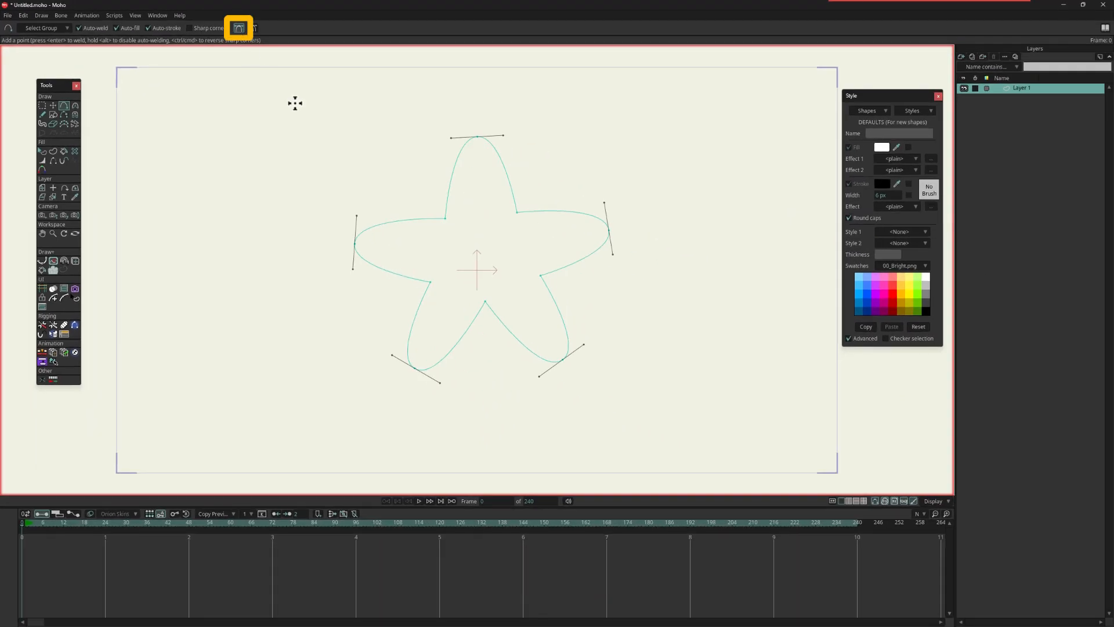
Step: Try bending one Bezier handle inward independently at each of the star's five rounded tips with Transform Points
key("t")
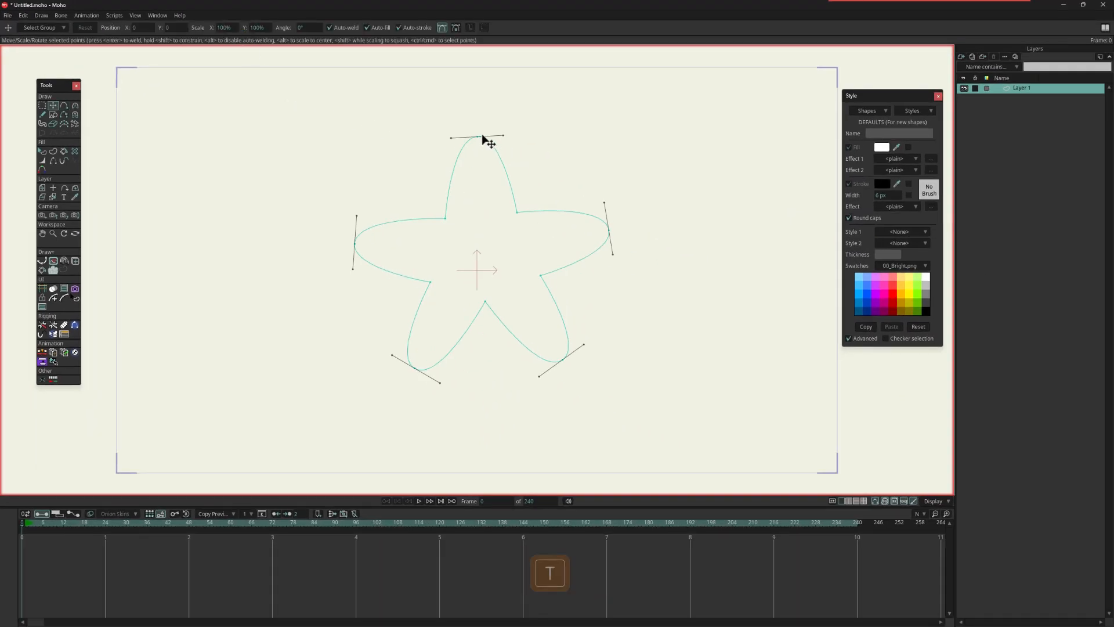
left_click_drag(504, 135, 491, 160)
left_click_drag(603, 204, 588, 242, "alt")
left_click(583, 344)
left_click_drag(577, 342, 532, 329, "alt")
left_click_drag(439, 382, 433, 324, "alt")
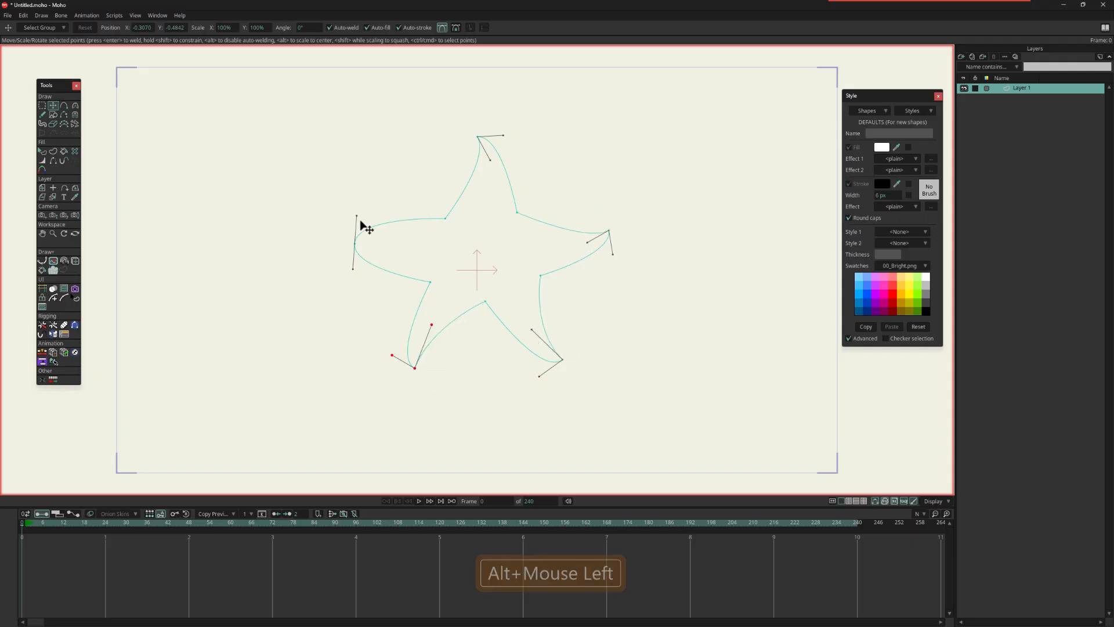
left_click_drag(354, 270, 384, 229, "alt")
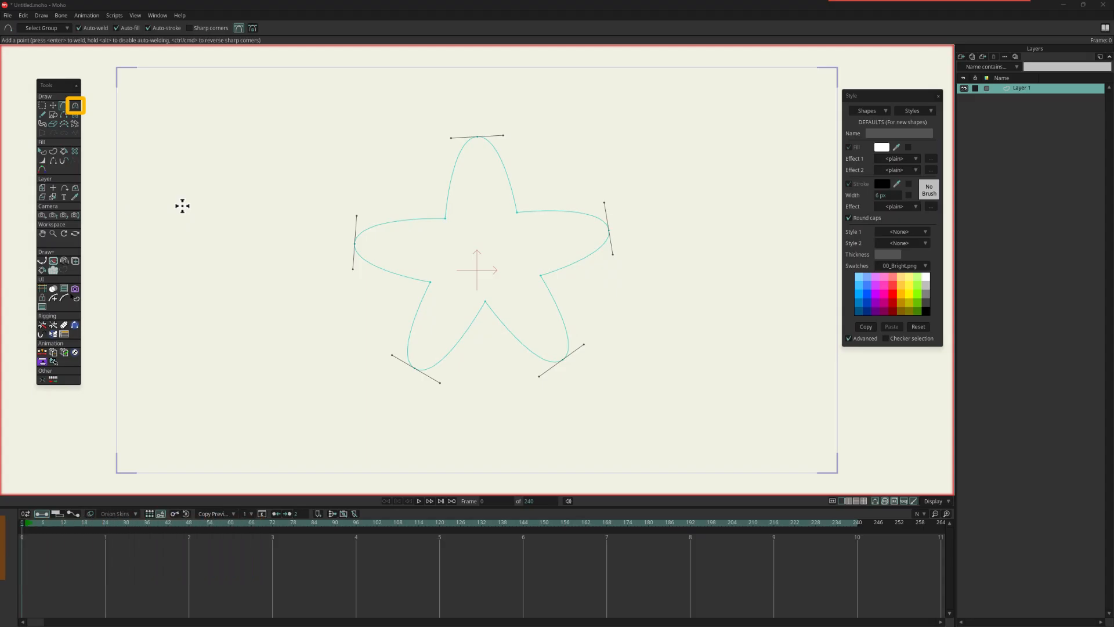
Step: Hide the Bezier handles in the Curvature tool and adjust the curvature of the star's top tip to about 0.38
left_click(76, 105)
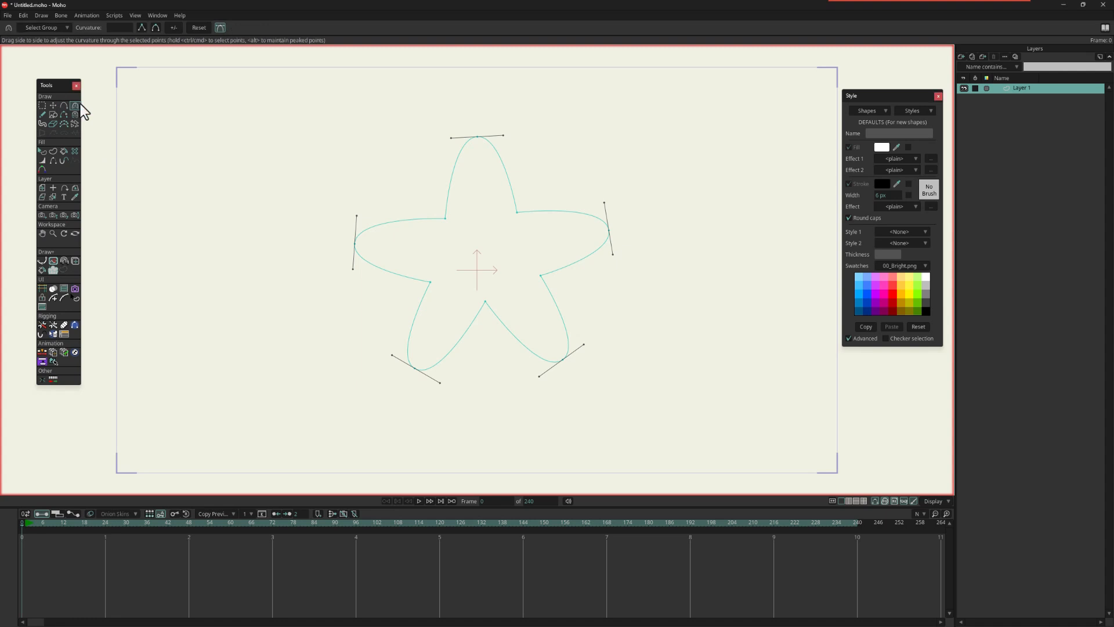
left_click(221, 30)
mouse_move(478, 138)
left_mouse_down()
mouse_move(141, 107)
mouse_move(1081, 199)
mouse_move(466, 133)
left_mouse_up()
left_click(117, 29)
left_click_drag(116, 30, 173, 38)
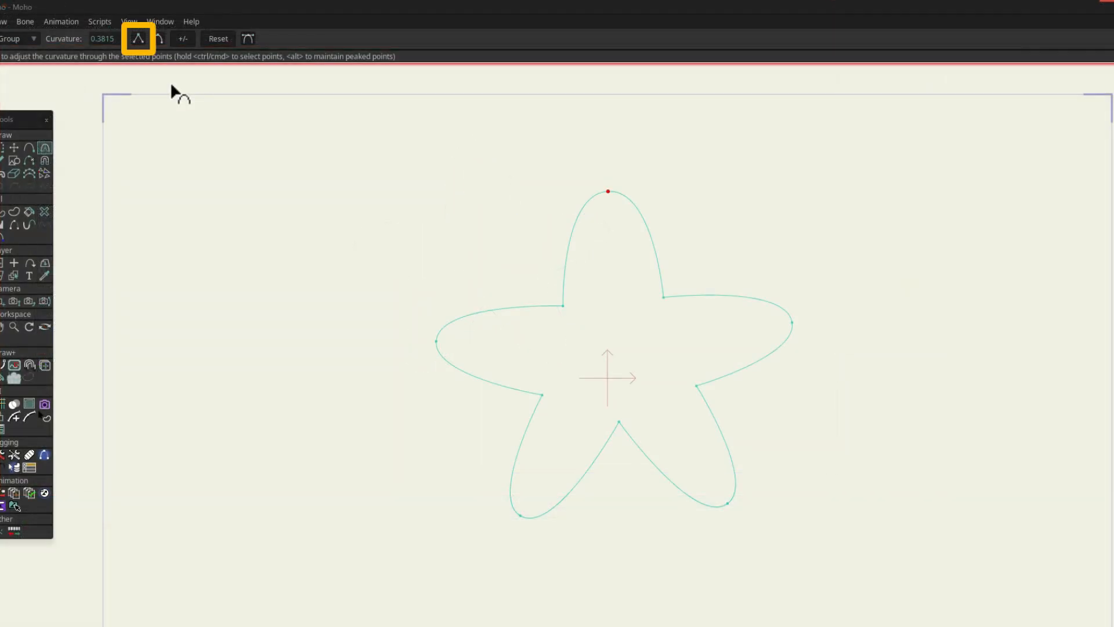
Step: Peak the star's top tip, and smooth it again to a curvature of 0.30
left_click(140, 40)
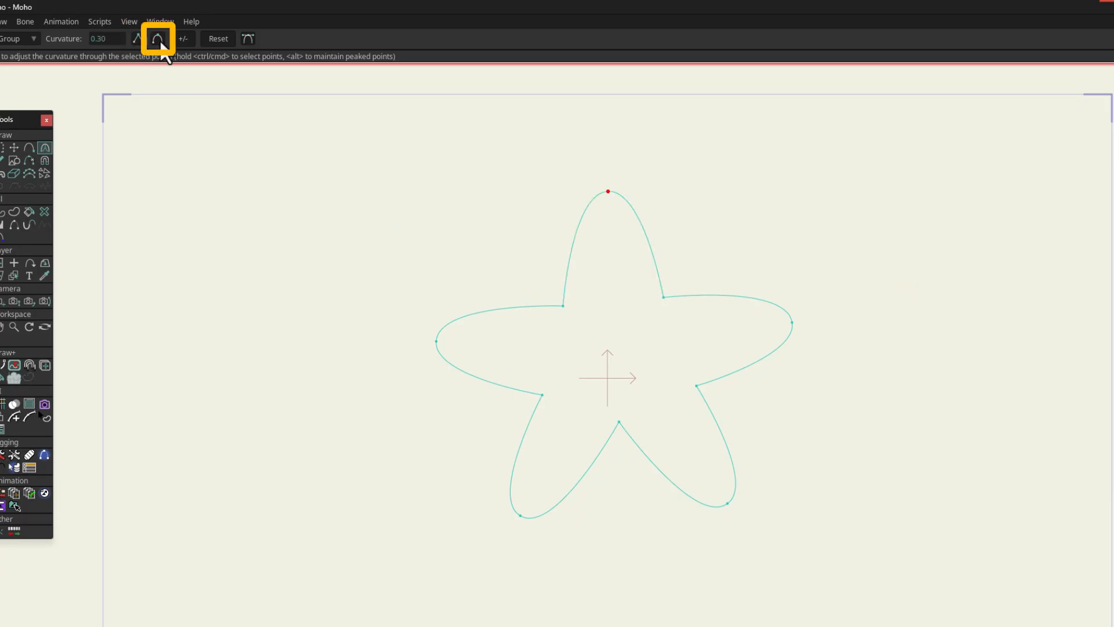
left_click(157, 39)
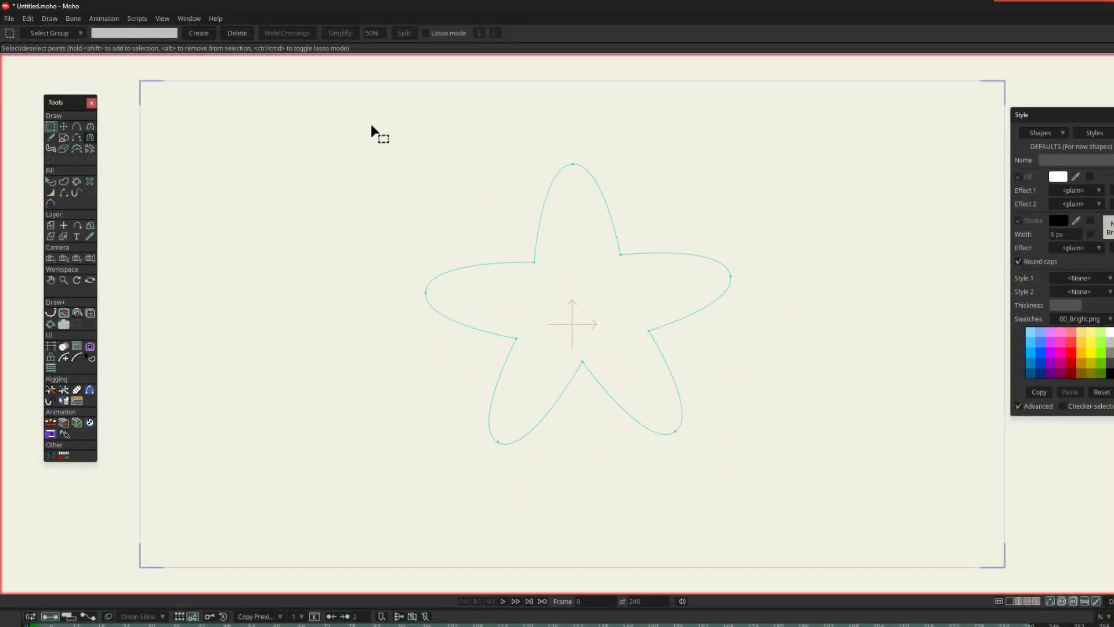
Step: Select only the star's five outer tip points and adjust their curvature together with the Curvature tool
left_click_drag(374, 132, 814, 481)
left_click_drag(471, 232, 705, 415)
key("c")
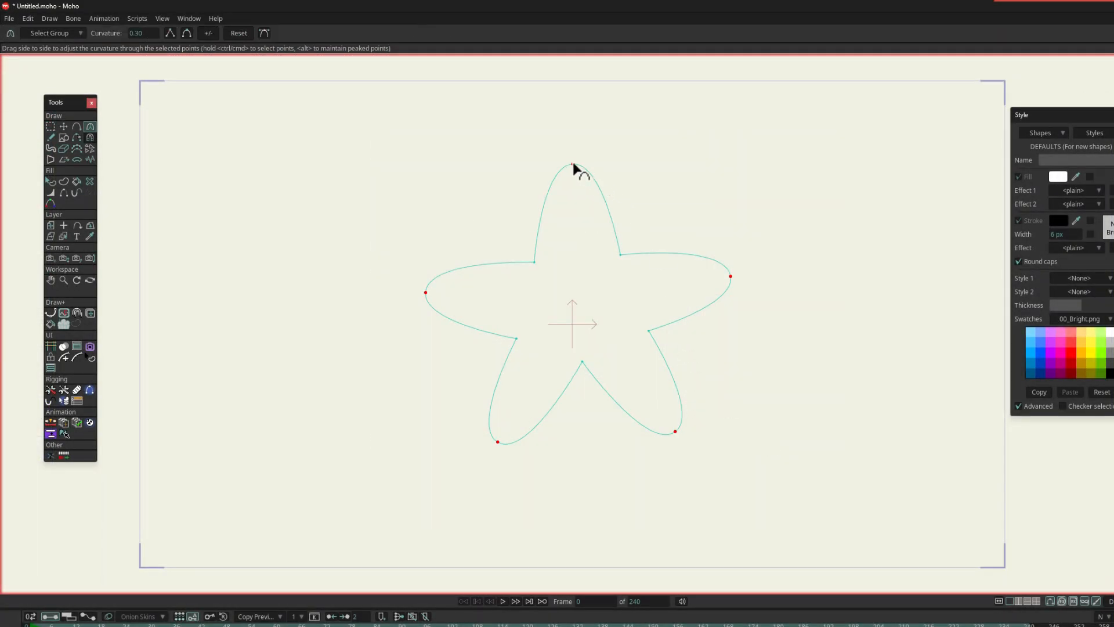
left_click_drag(572, 169, 350, 308)
key("g")
key("c")
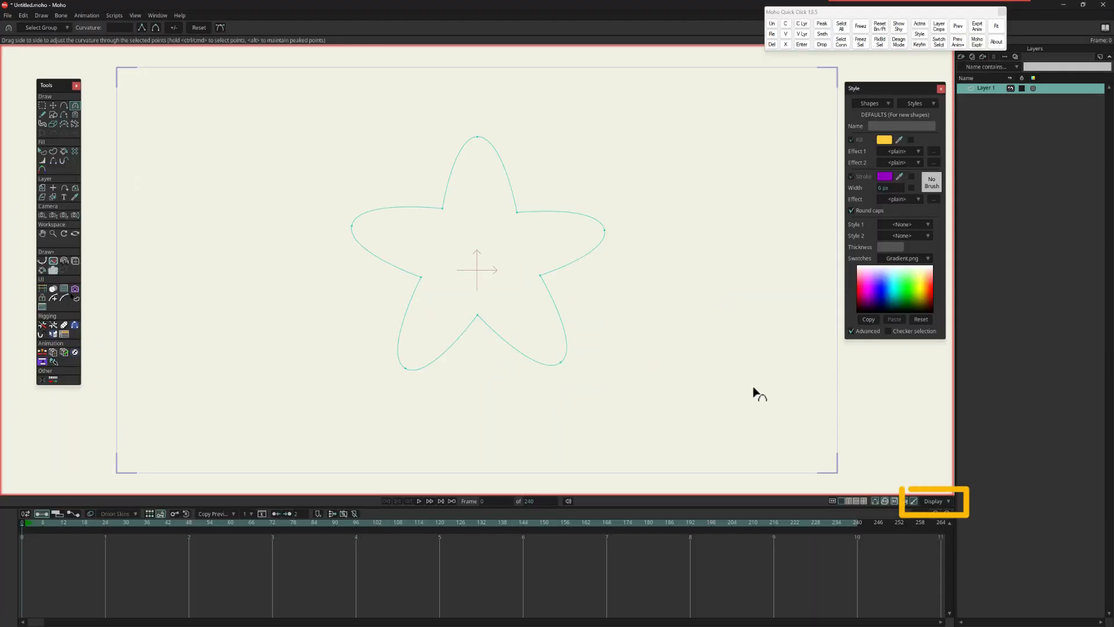
Step: Turn on the display of fills and strokes in the workspace
left_click(932, 501)
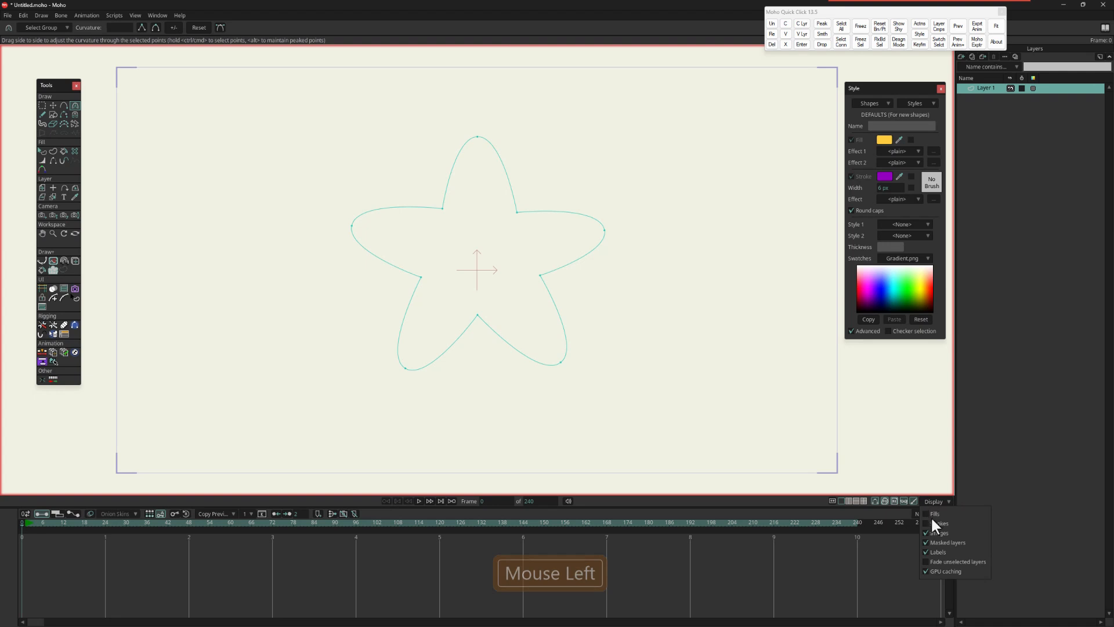
left_click(928, 514)
left_click(927, 523)
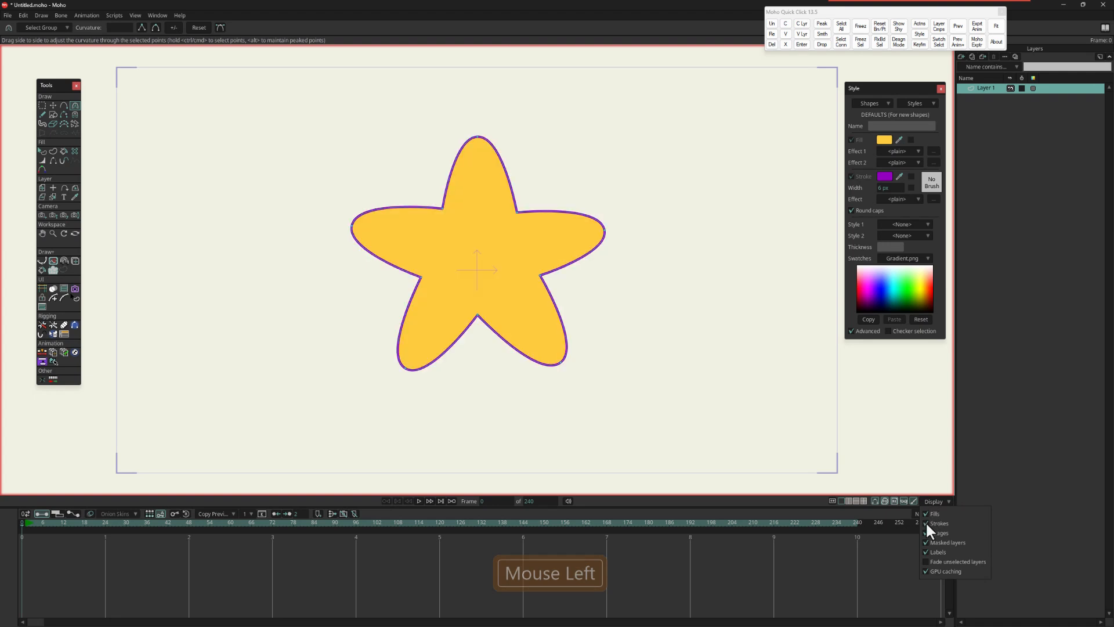
left_click(886, 515)
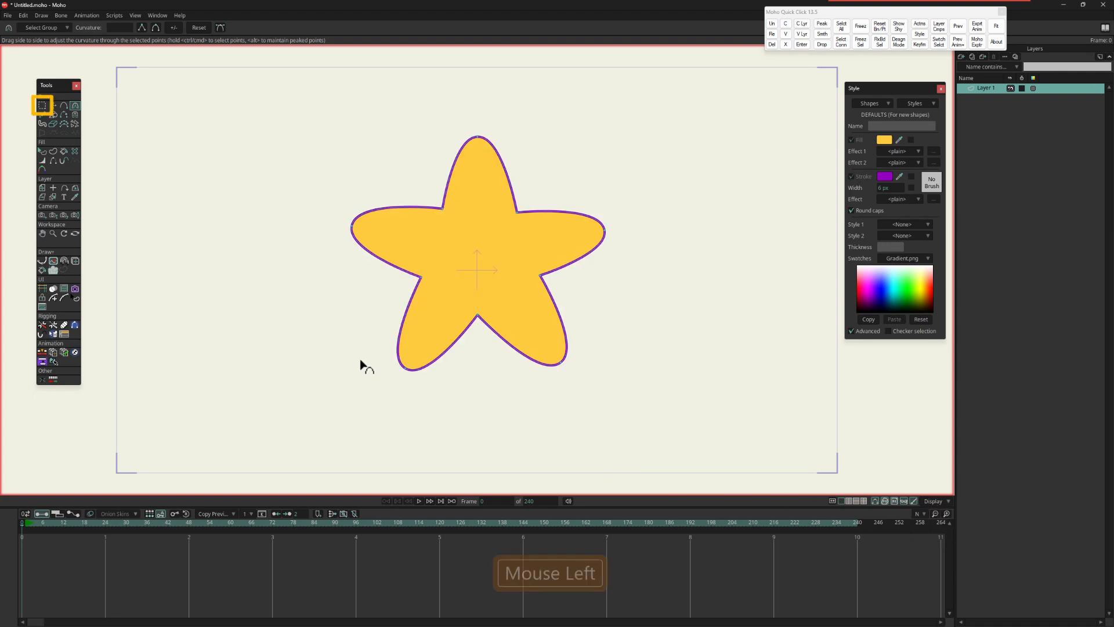
Step: Select the whole star with the Select Points tool and delete it
left_click(43, 104)
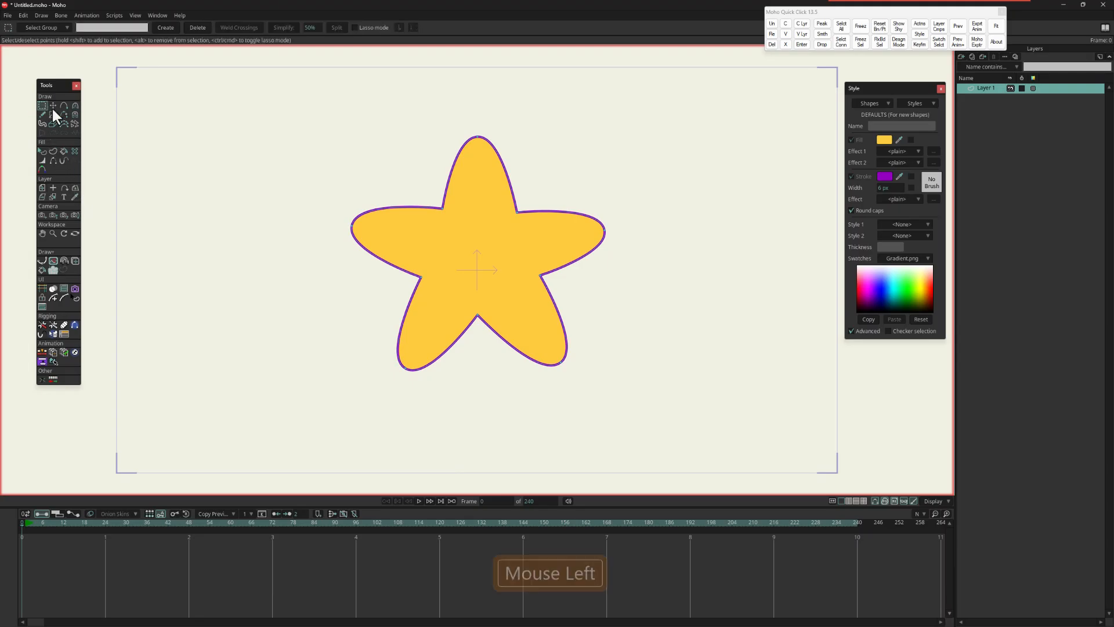
left_click(519, 257)
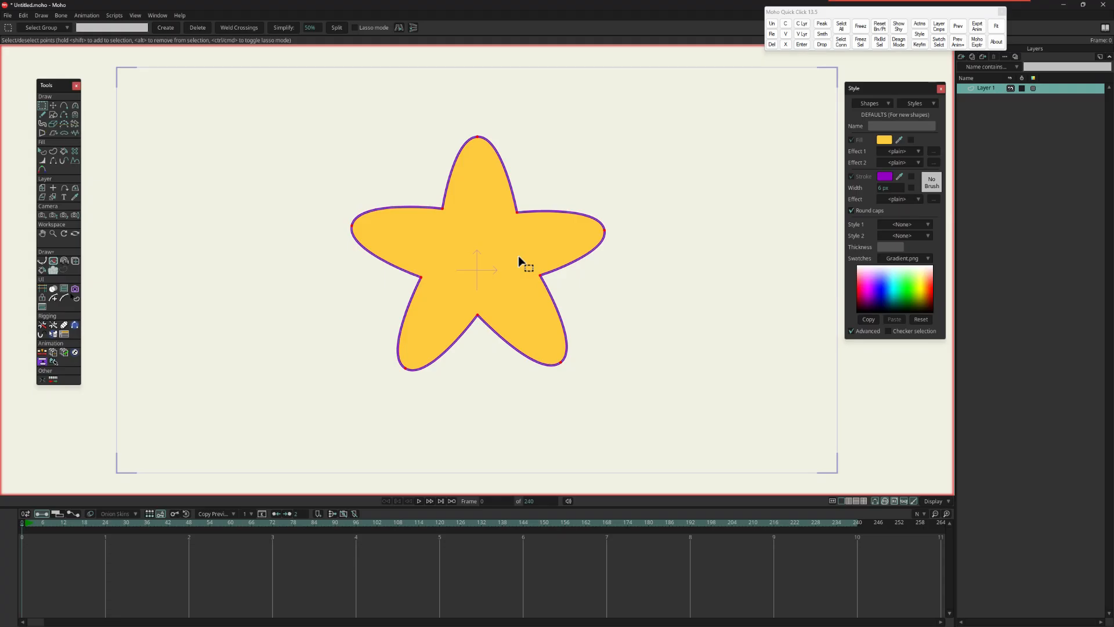
key("Delete")
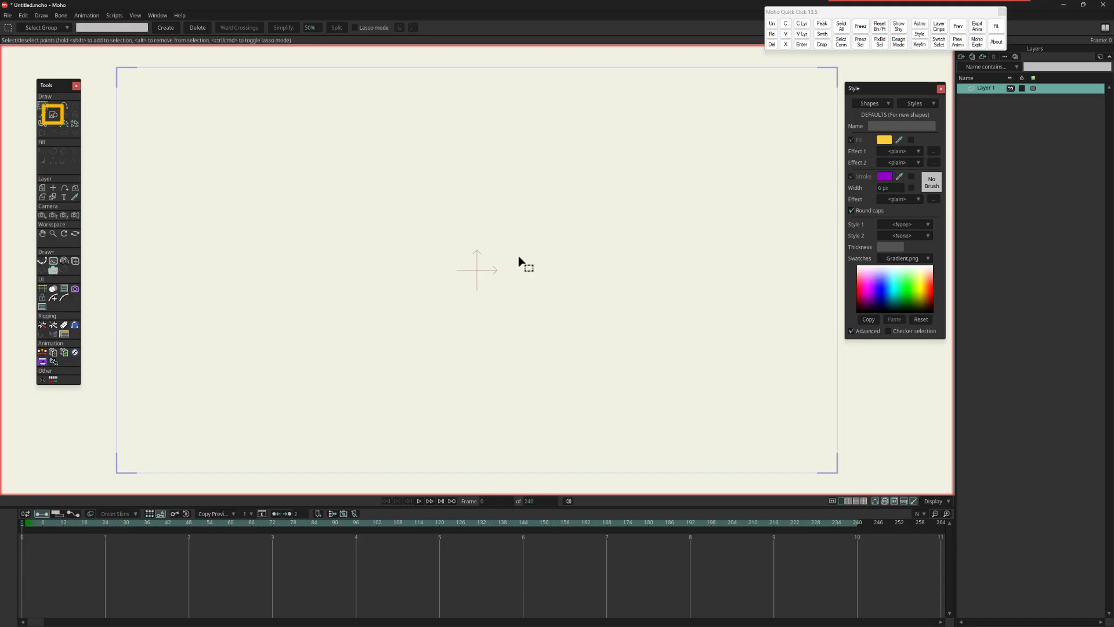
Step: Draw eighteen circles of varied sizes scattered over the canvas, plus one much larger circle overlapping the group left of centre
left_click(51, 115)
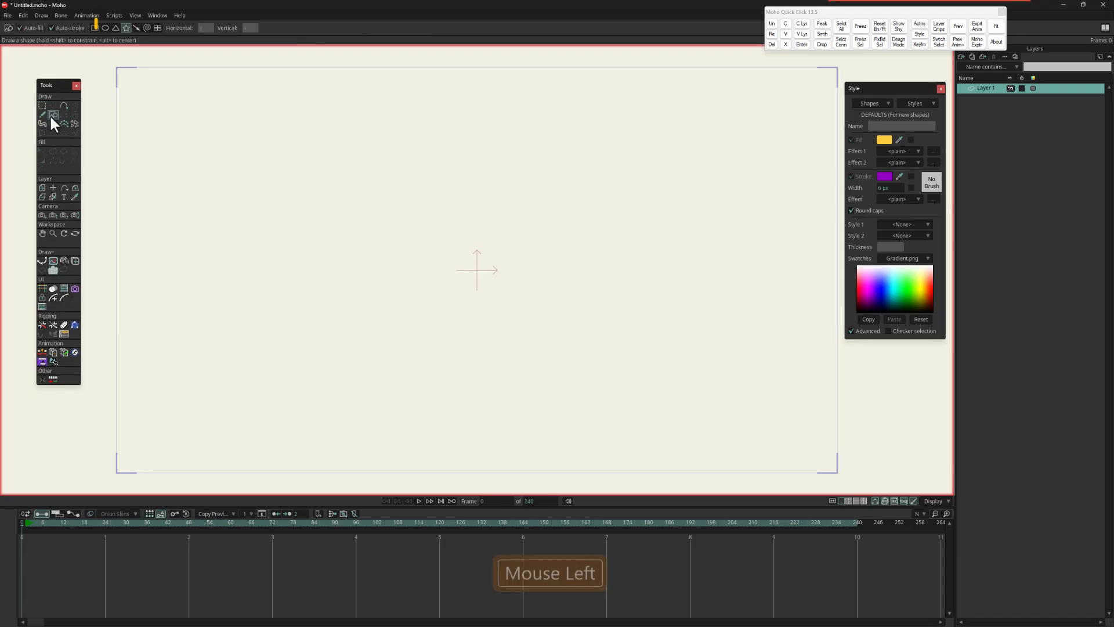
left_click(105, 28)
left_click_drag(319, 226, 376, 283)
mouse_move(438, 152)
left_mouse_down()
mouse_move(499, 214)
mouse_move(630, 297)
left_mouse_up()
left_click_drag(447, 250, 503, 306)
left_click_drag(357, 326, 415, 385)
left_click_drag(533, 352, 592, 411)
left_click_drag(577, 159, 631, 213)
left_click_drag(342, 115, 396, 169)
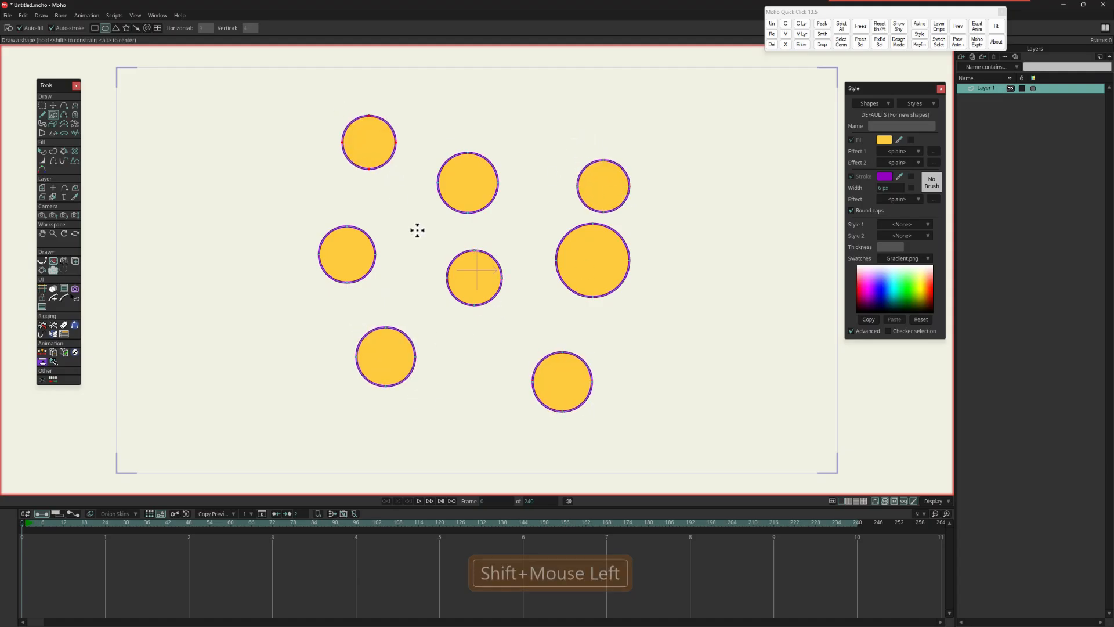
left_click_drag(401, 228, 436, 263)
left_click_drag(541, 132, 581, 171)
left_click_drag(473, 340, 491, 357)
left_click_drag(623, 331, 680, 388)
left_click_drag(290, 314, 319, 342)
left_click_drag(283, 170, 313, 205)
left_click_drag(661, 133, 706, 178)
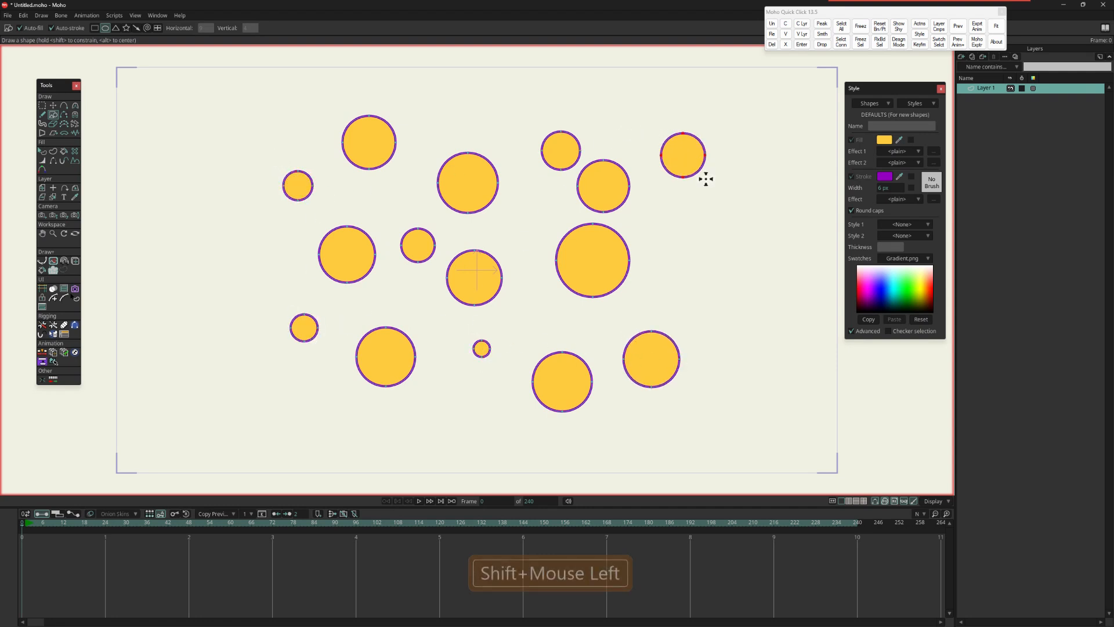
left_click_drag(668, 268, 694, 294)
left_click_drag(520, 209, 549, 237)
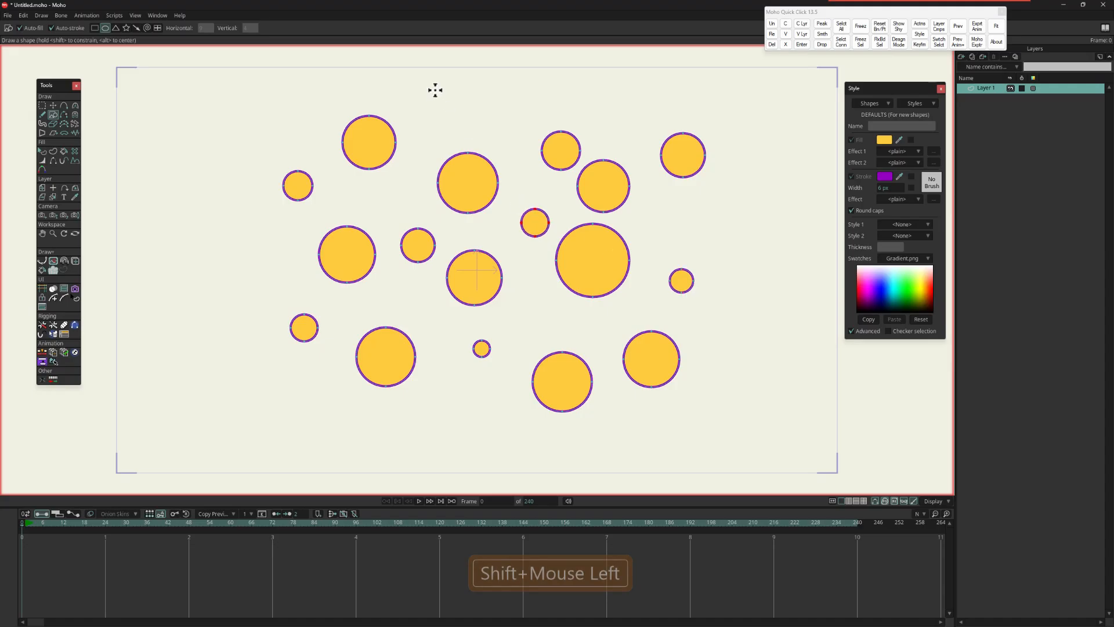
left_click_drag(457, 112, 484, 140)
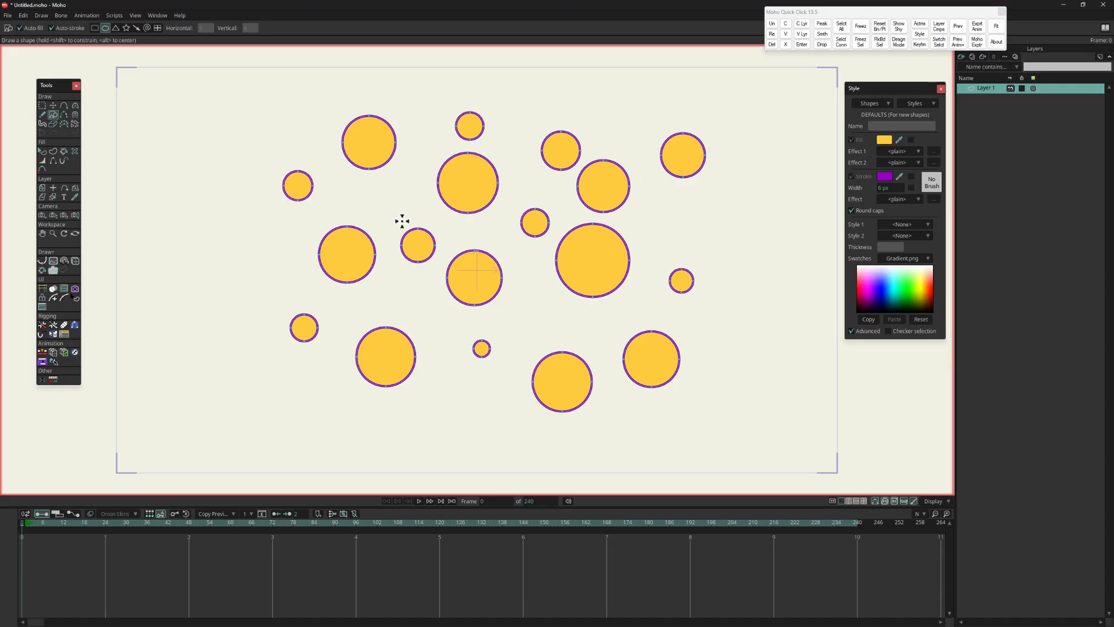
left_click_drag(381, 227, 473, 296)
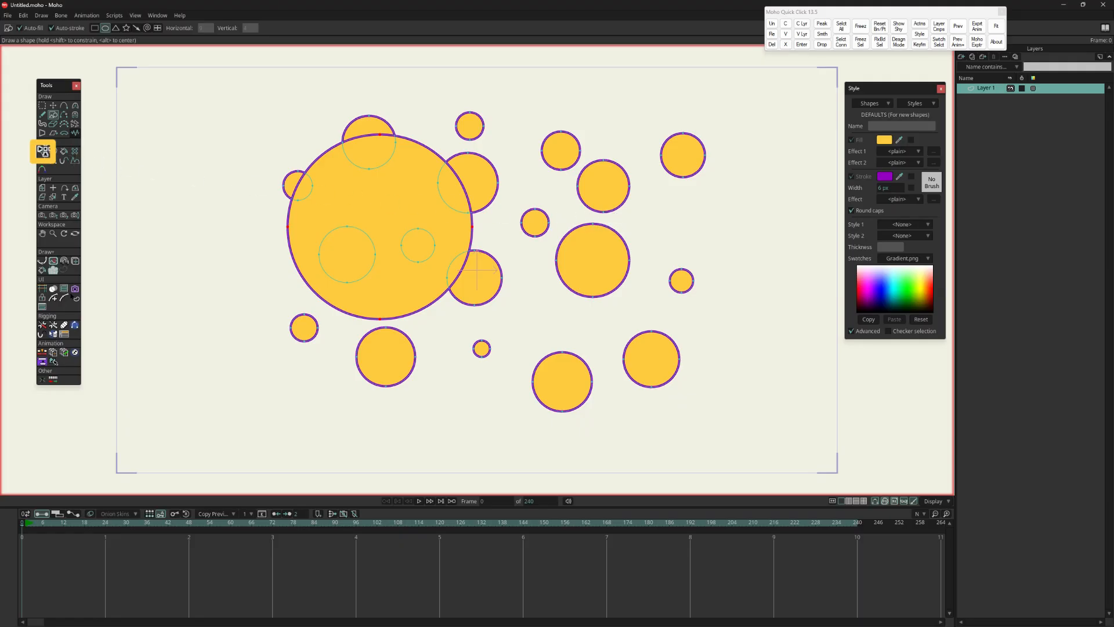
Step: Select the large circle's shape and change its fill color to light pink
left_click(46, 149)
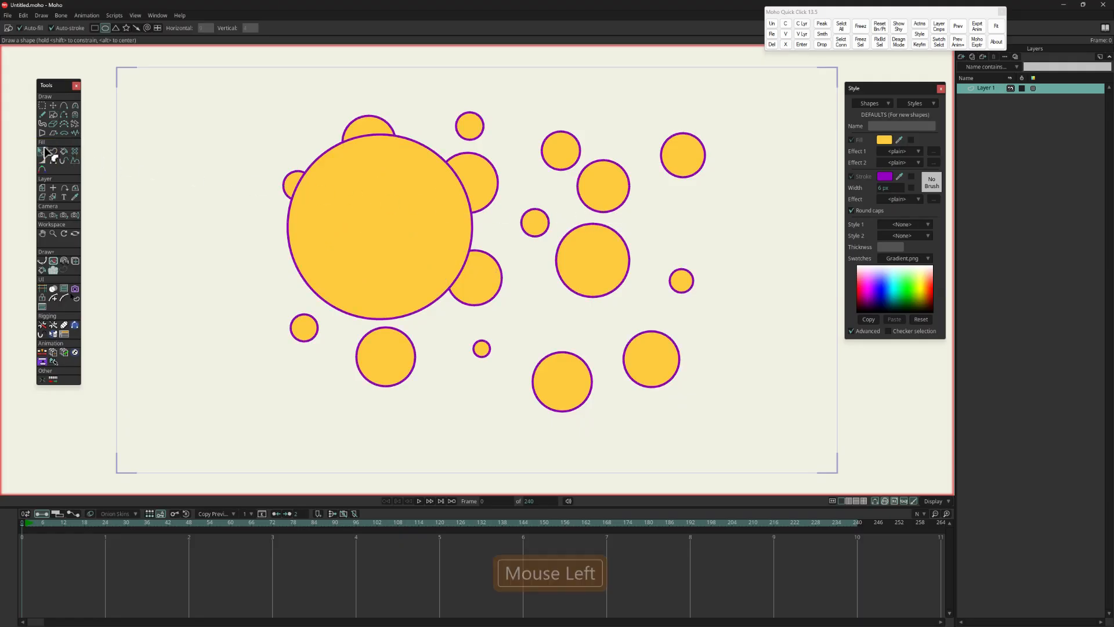
left_click(385, 159)
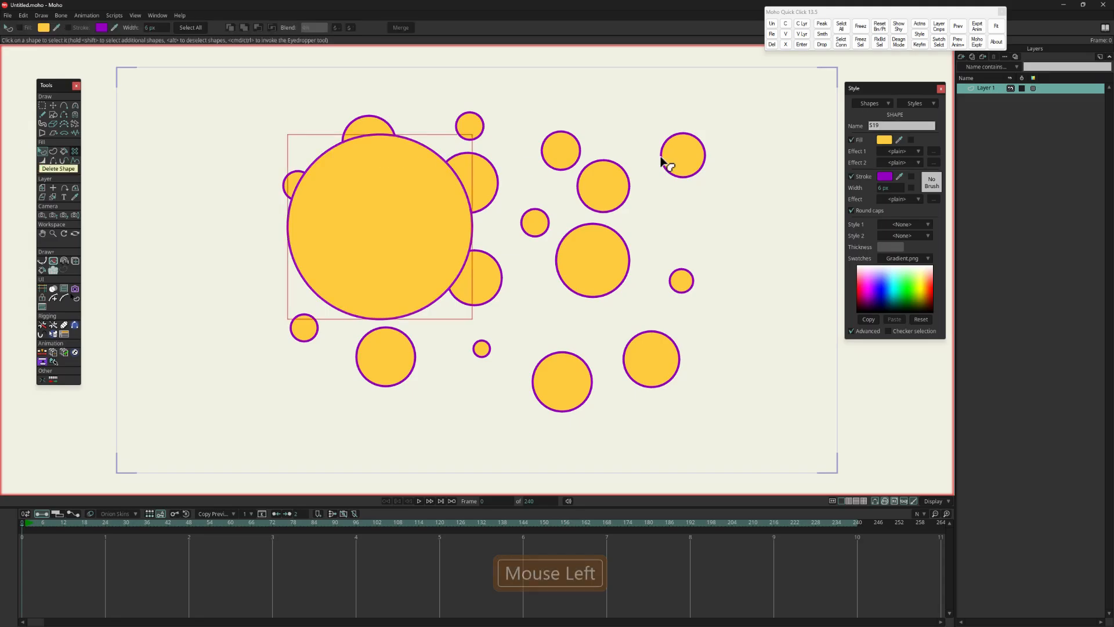
left_click(883, 140)
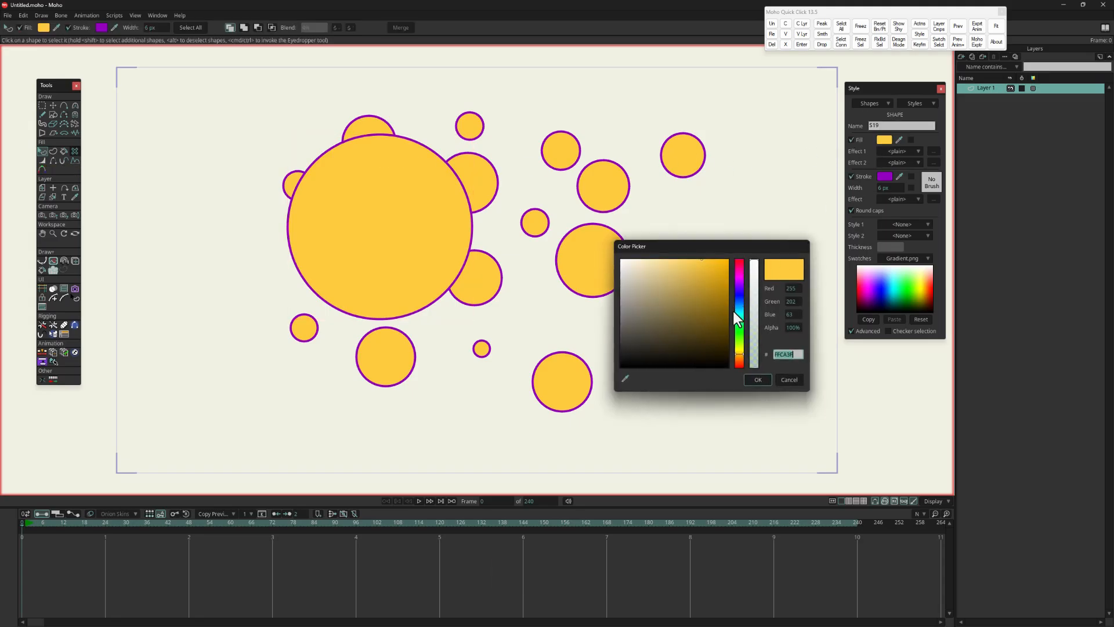
left_click_drag(738, 353, 655, 263)
left_click(757, 380)
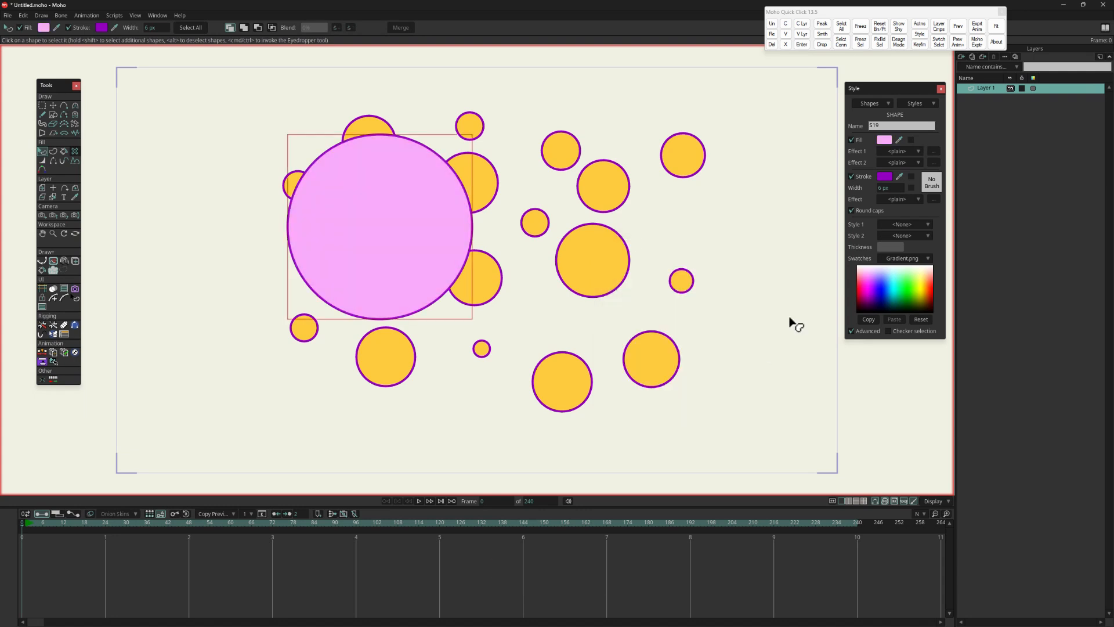
Step: Apply an Image Texture effect to the large circle's fill using Star.png
left_click(919, 152)
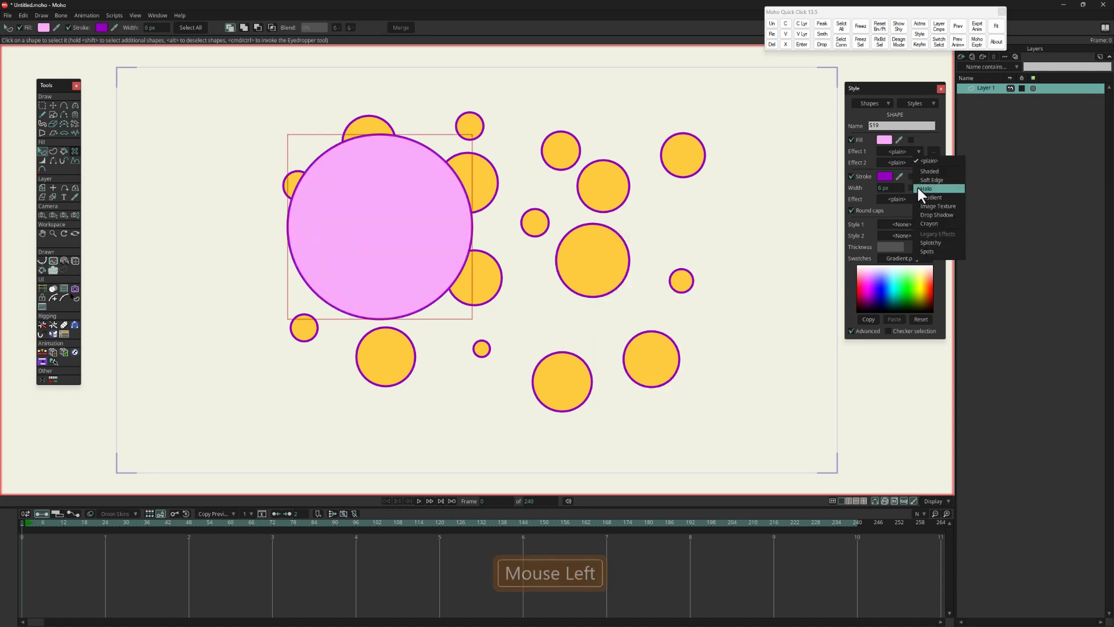
left_click(929, 206)
left_click(615, 280)
double_click(442, 192)
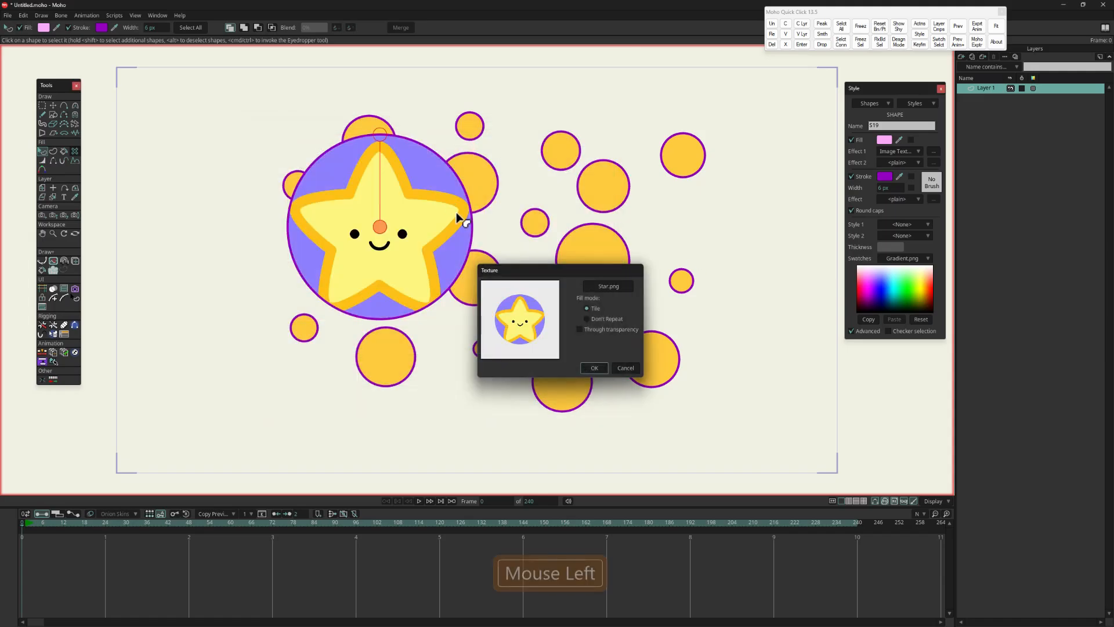
left_click(594, 368)
Step: Tilt the star texture slightly counterclockwise, shift it a little, and enlarge it within the large circle
left_click_drag(380, 136, 347, 142)
mouse_move(381, 228)
left_mouse_down()
mouse_move(575, 193)
mouse_move(315, 164)
mouse_move(448, 235)
mouse_move(385, 219)
left_mouse_up()
mouse_move(365, 131)
left_mouse_down()
mouse_move(381, 198)
mouse_move(361, 114)
left_mouse_up()
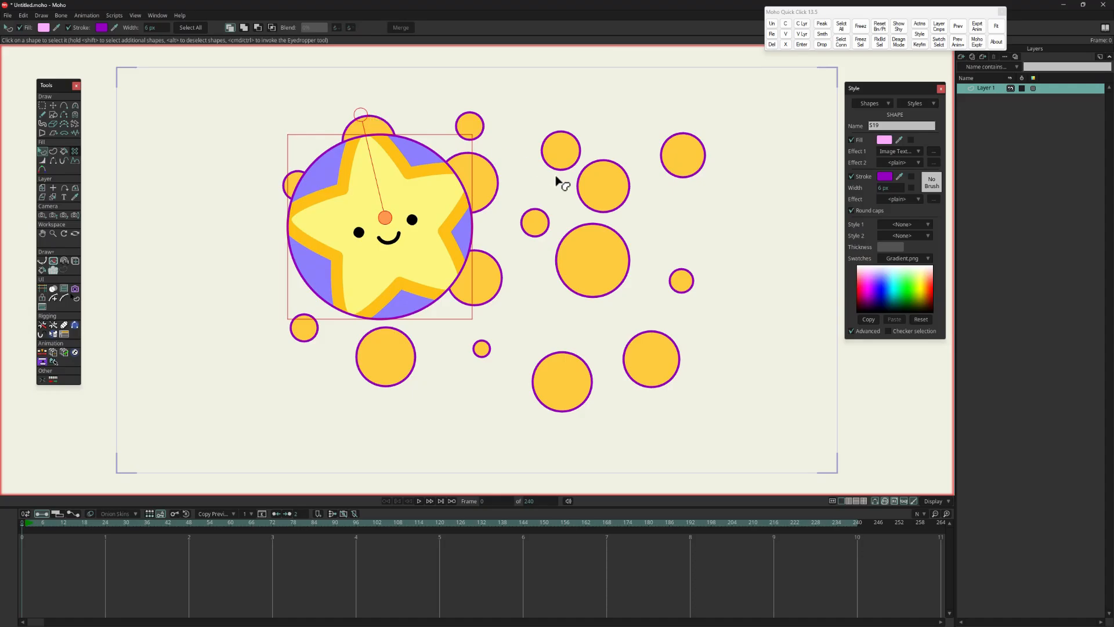
Step: Lower the large circle behind the circles overlapping it, and shift its star texture slightly upward
key("Down")
key("Down")
key("Down")
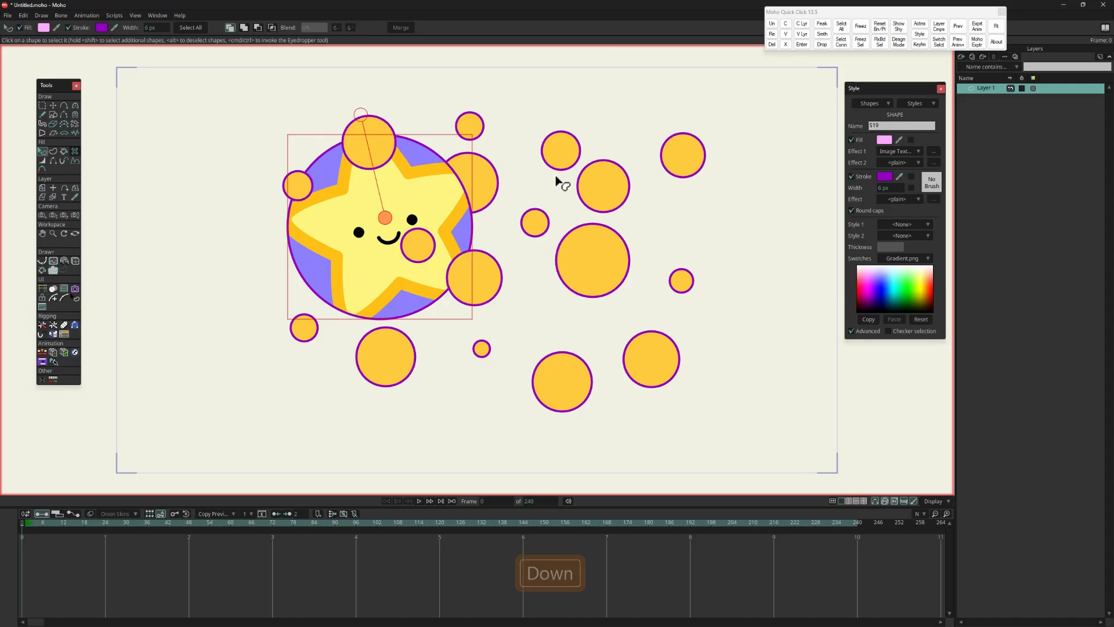
key("Down")
key("Down")
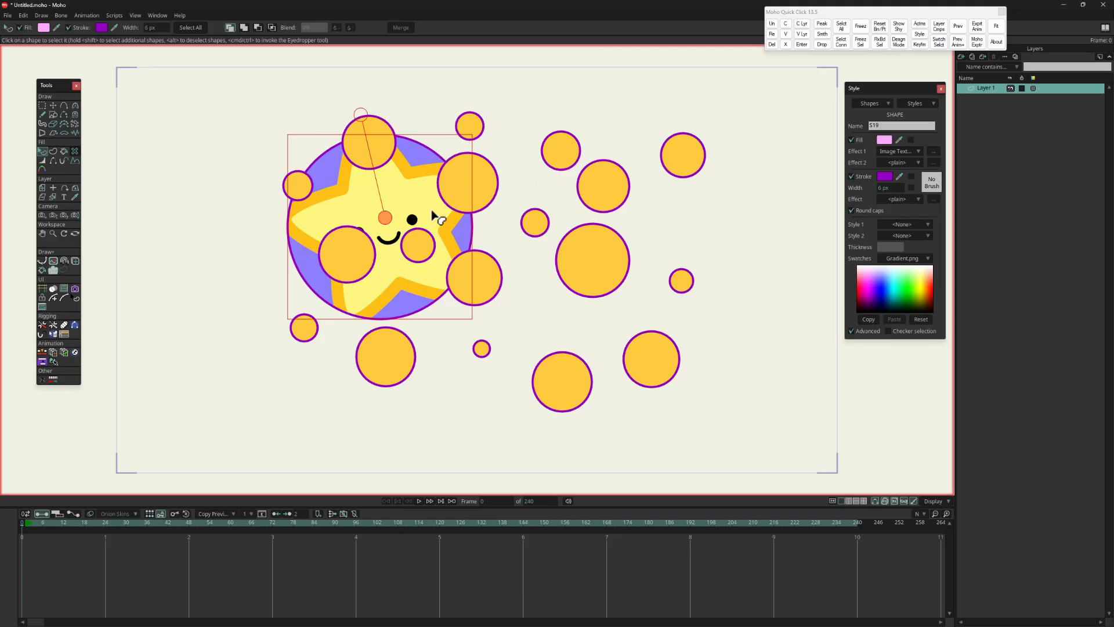
left_click_drag(385, 219, 388, 203)
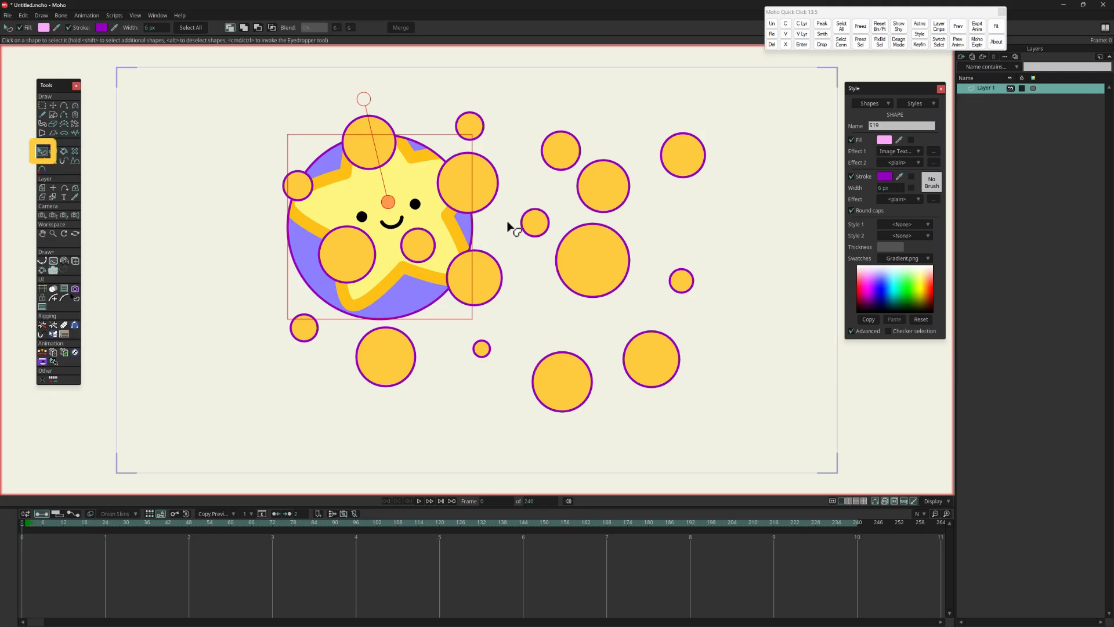
Step: Build a selection of most circles and the star-textured circle by adding shapes one by one, and clear it
left_click(369, 142)
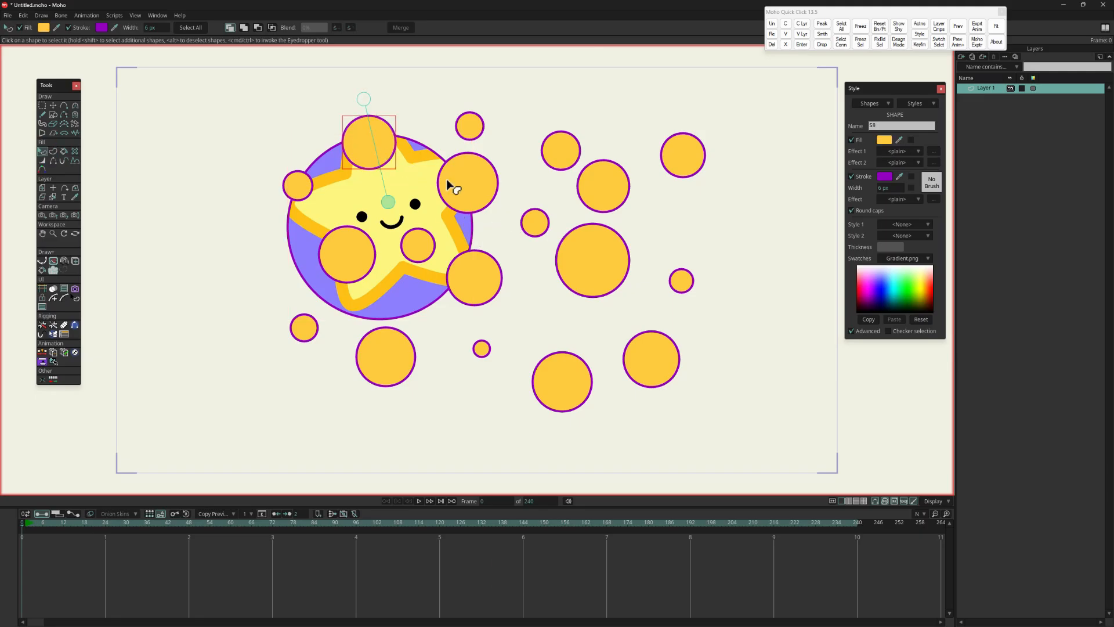
left_click(463, 183, "shift")
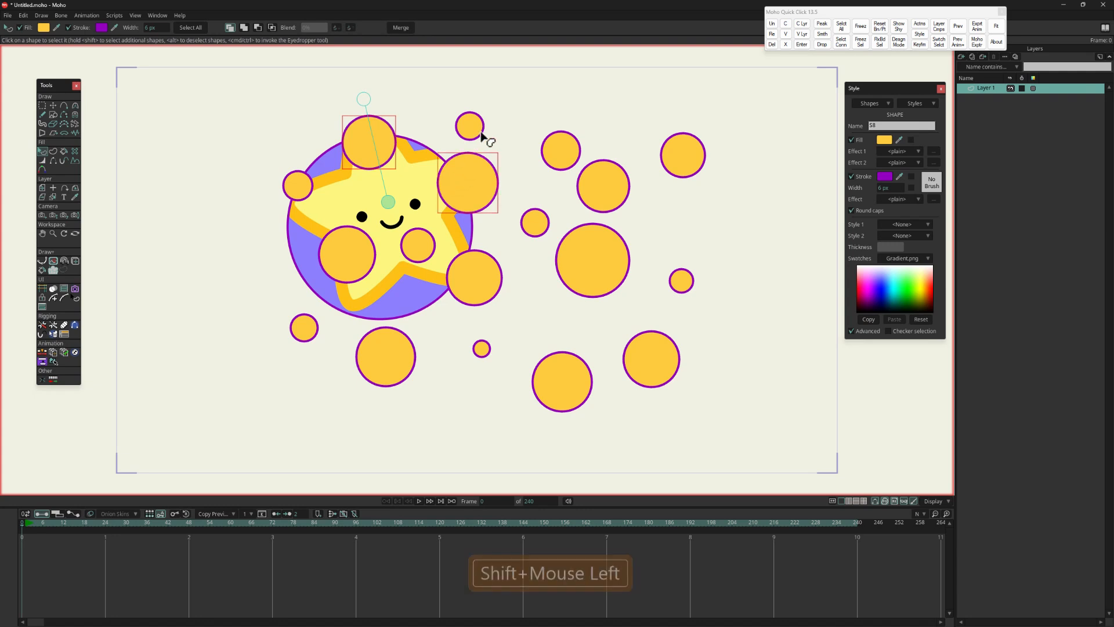
left_click(479, 129, "shift")
left_click(550, 149, "shift")
left_click(540, 228, "shift")
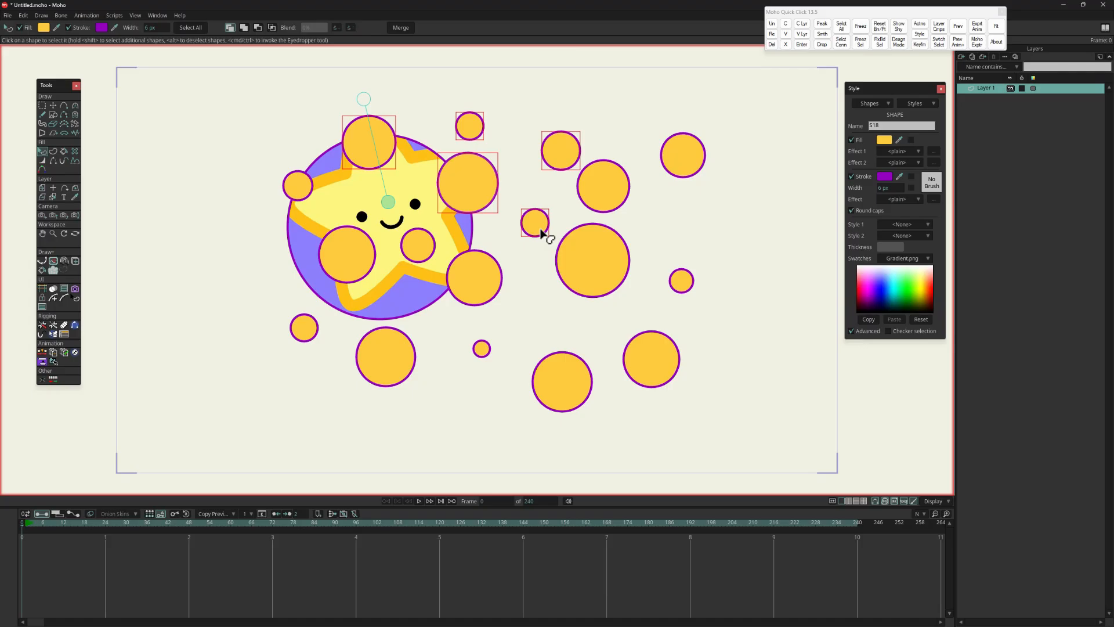
left_click(610, 179, "shift")
left_click(696, 153, "shift")
left_click(618, 254, "shift")
left_click(633, 368, "shift")
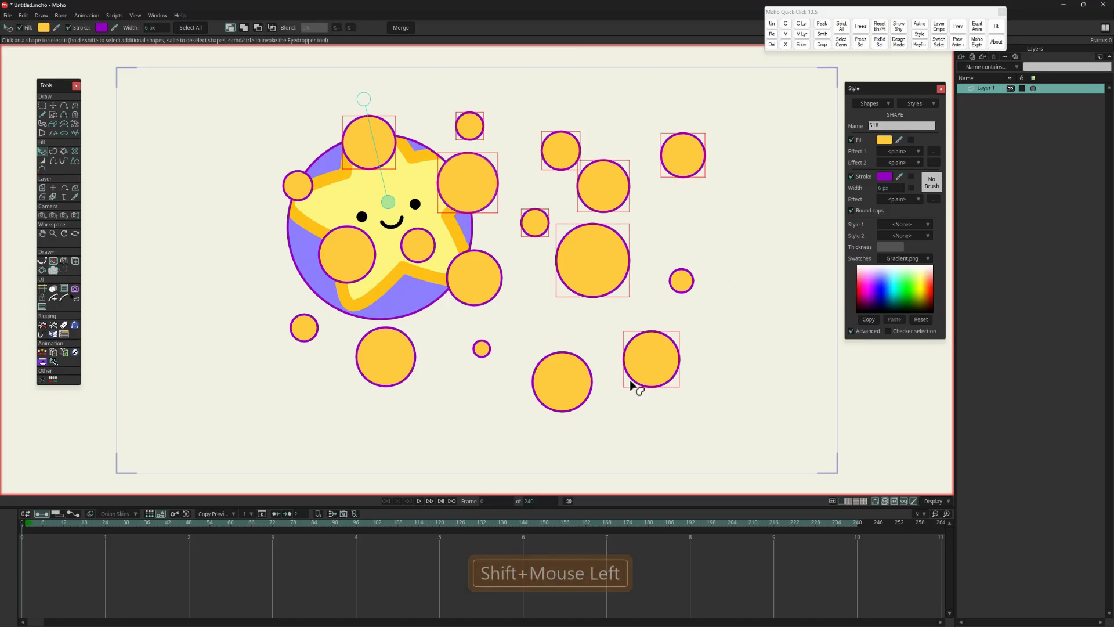
left_click(558, 383, "shift")
left_click(490, 281, "shift")
left_click(372, 349, "shift")
left_click(482, 349, "shift")
left_click(406, 302, "shift")
left_click(361, 256, "shift")
left_click(406, 248, "shift")
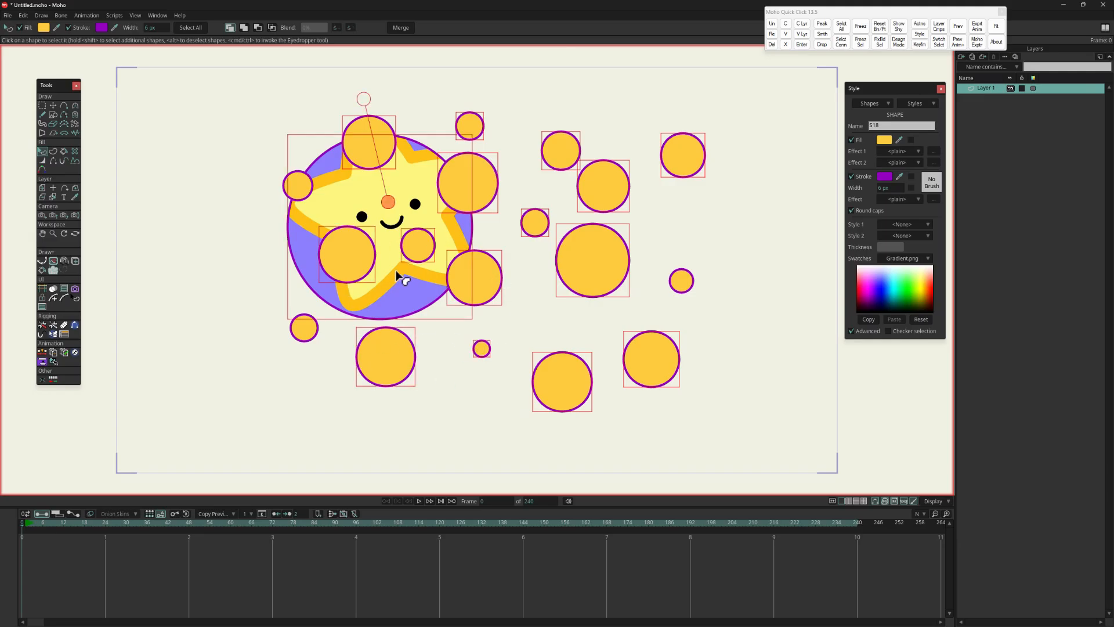
left_click(660, 115)
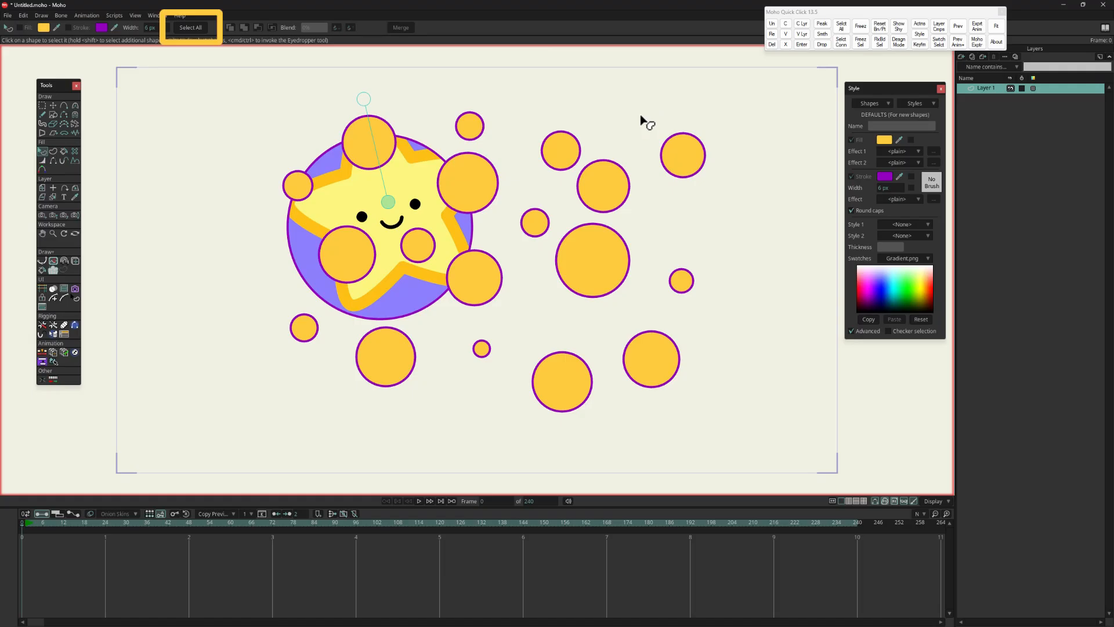
Step: Select all shapes at once, and toggle their fill and their stroke off and back on
left_click(190, 29)
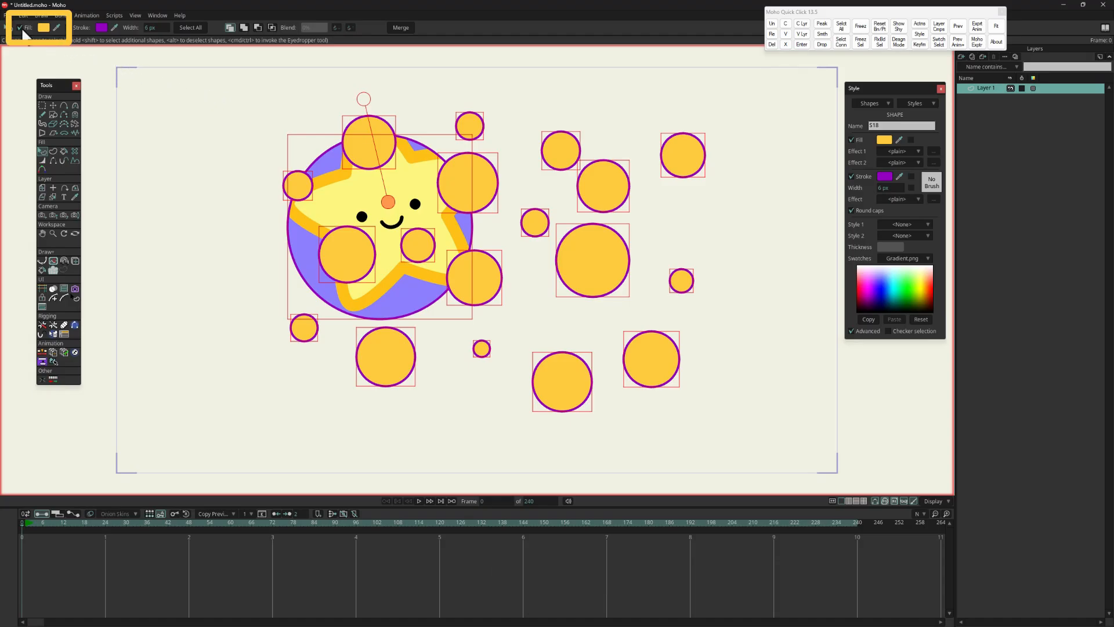
left_click(21, 29)
left_click(21, 28)
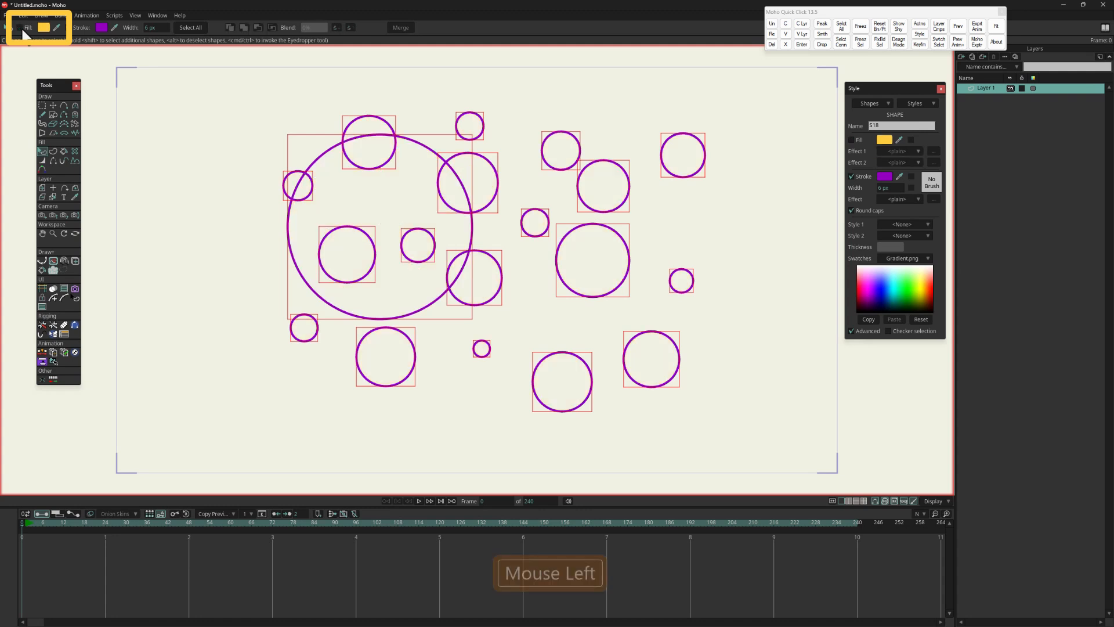
left_click(69, 29)
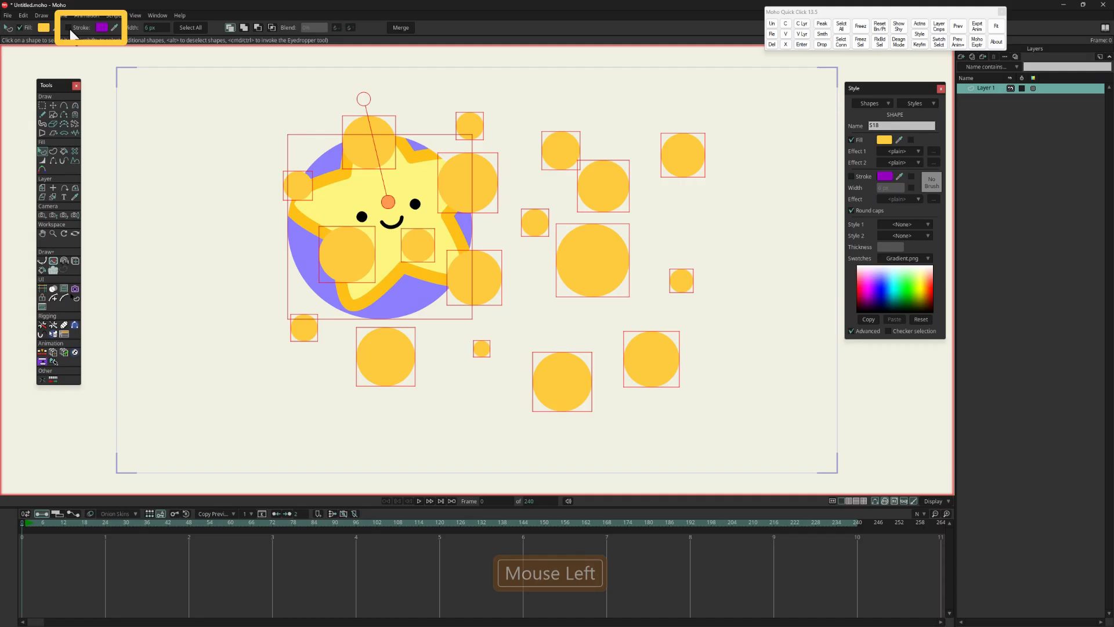
left_click(69, 28)
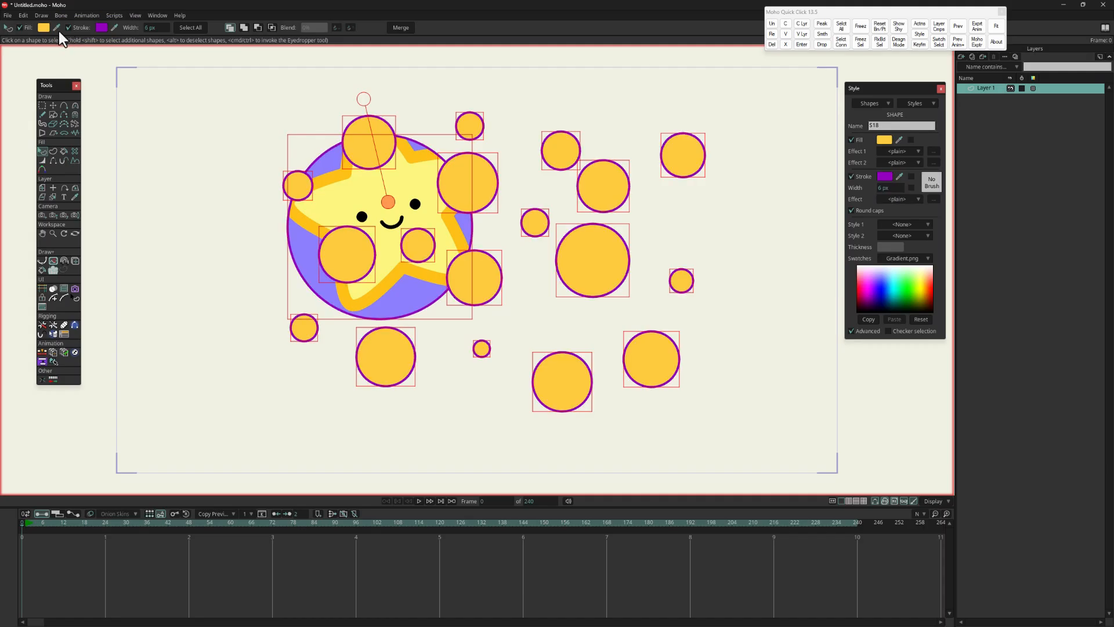
Step: Change the fill of all selected shapes to light green 82EF9E
left_click(44, 27)
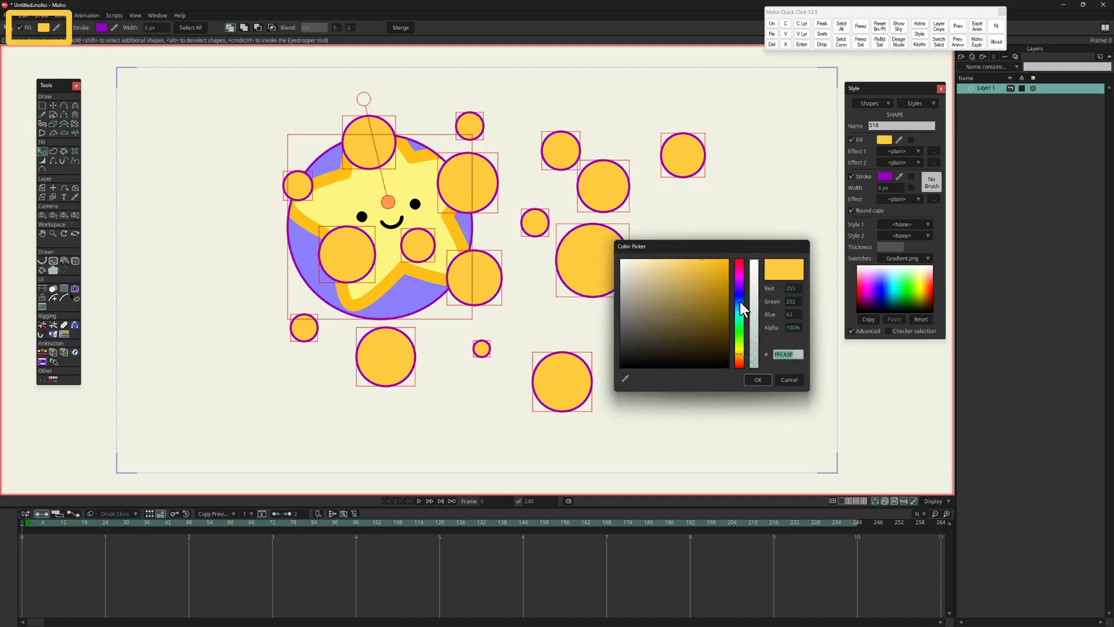
left_click_drag(740, 301, 740, 326)
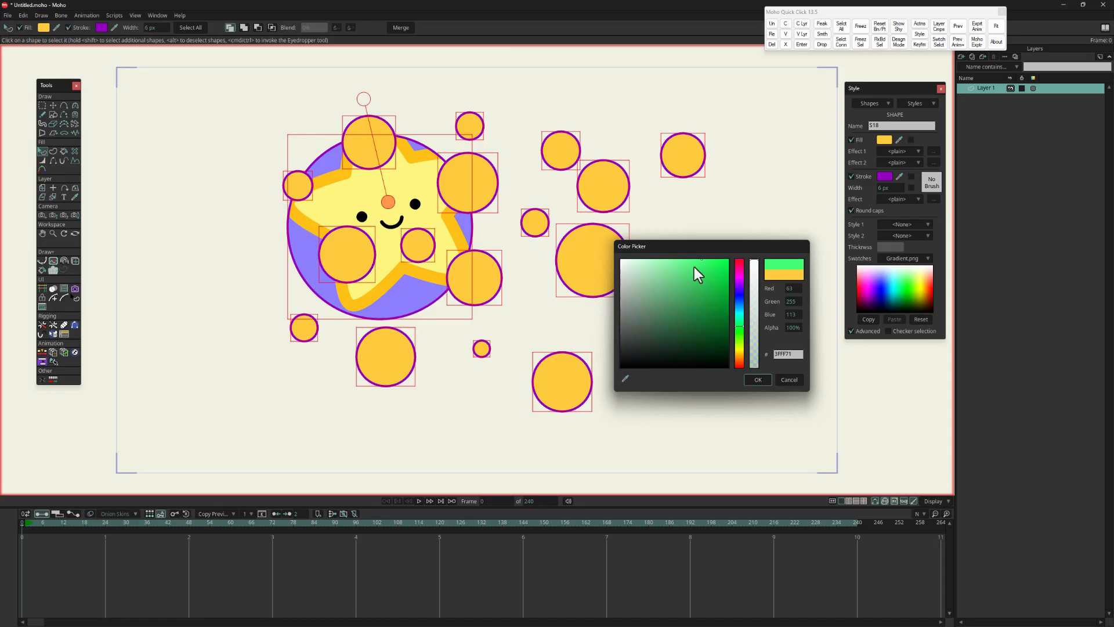
left_click(671, 267)
left_click(758, 380)
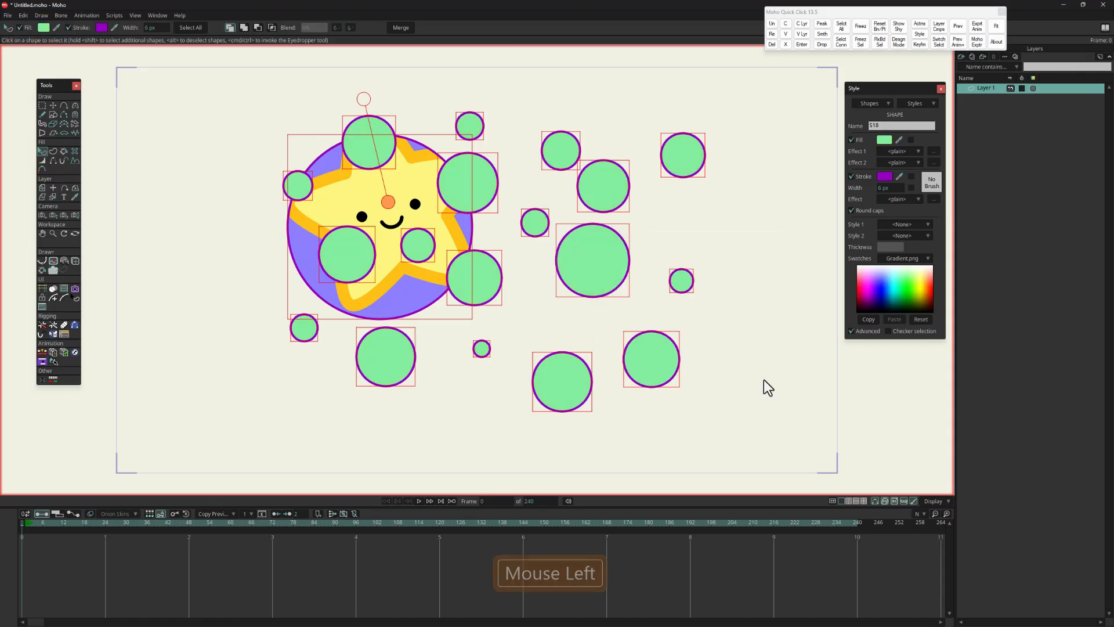
Step: Set the stroke of all selected shapes to teal 008692 with a 10 px width, and clear the selection
left_click(101, 27)
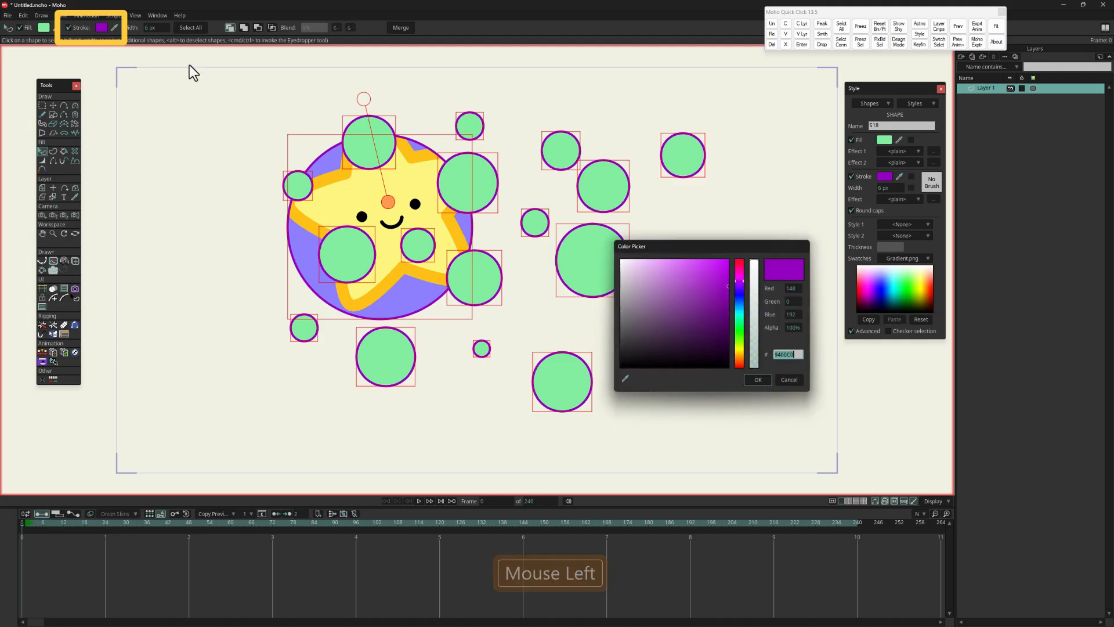
mouse_move(738, 282)
left_mouse_down()
mouse_move(741, 311)
mouse_move(716, 277)
mouse_move(726, 296)
left_mouse_up()
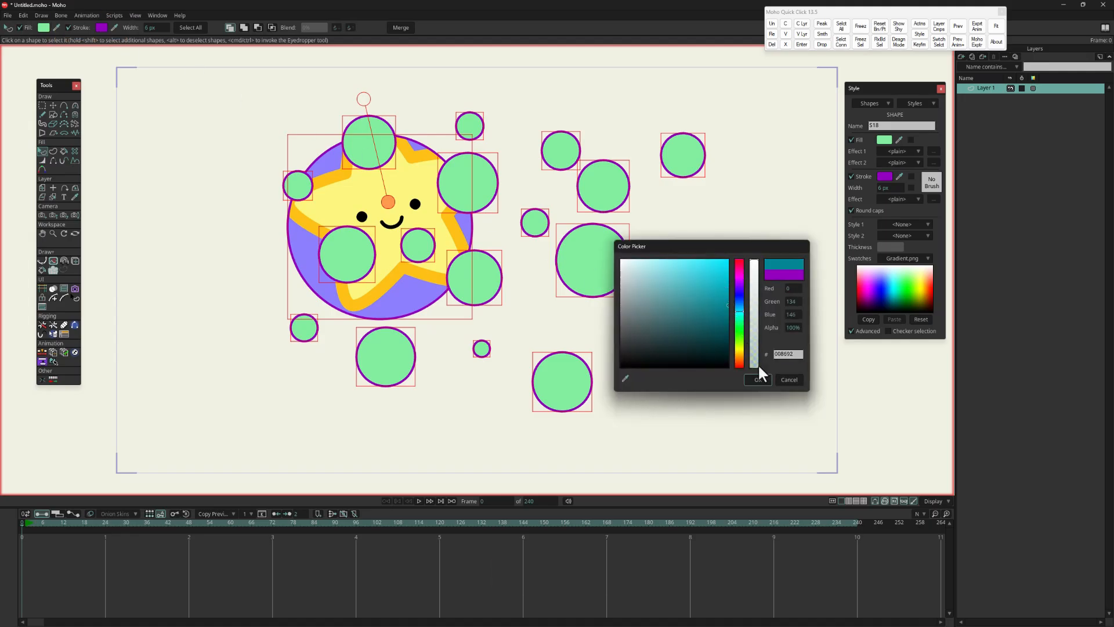
left_click(758, 379)
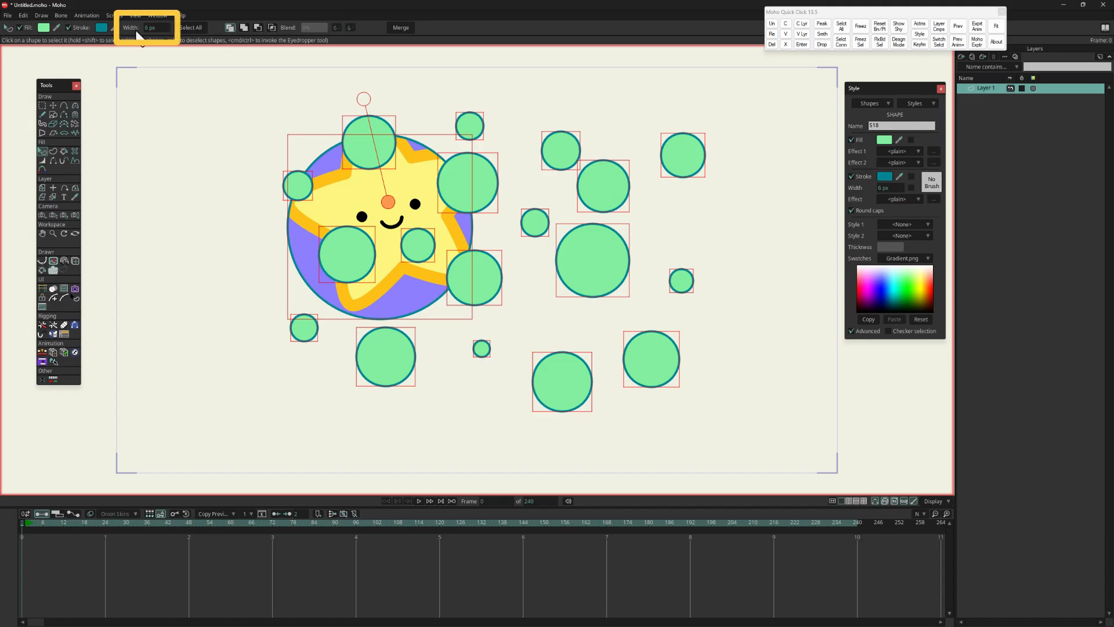
left_click(157, 28)
mouse_move(158, 28)
left_mouse_down()
mouse_move(286, 40)
mouse_move(82, 26)
mouse_move(124, 31)
mouse_move(119, 43)
left_mouse_up()
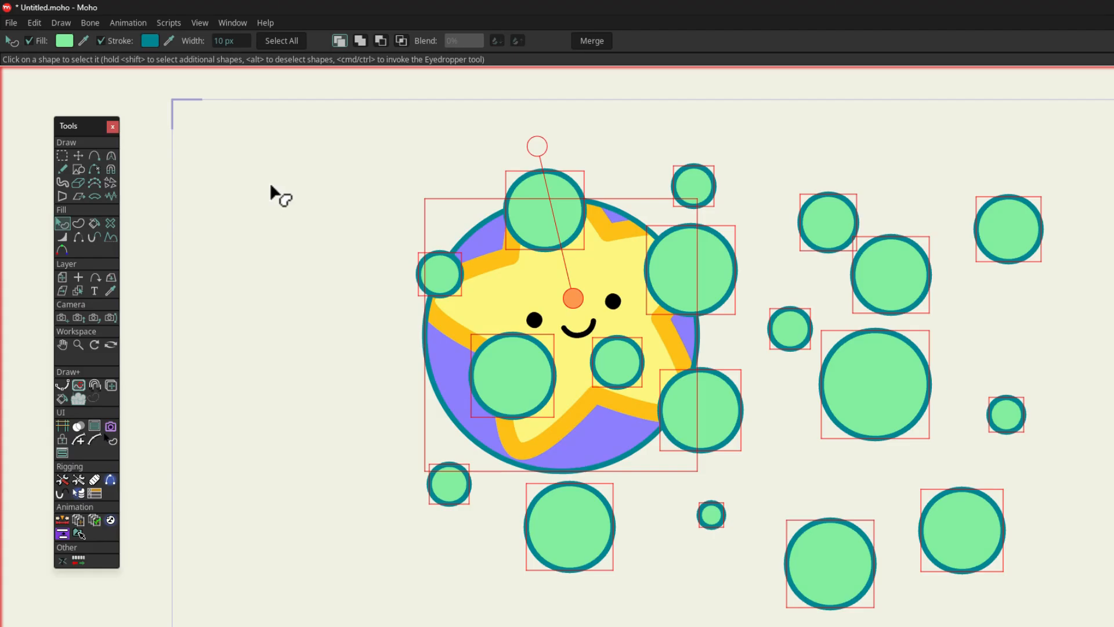
left_click(271, 185)
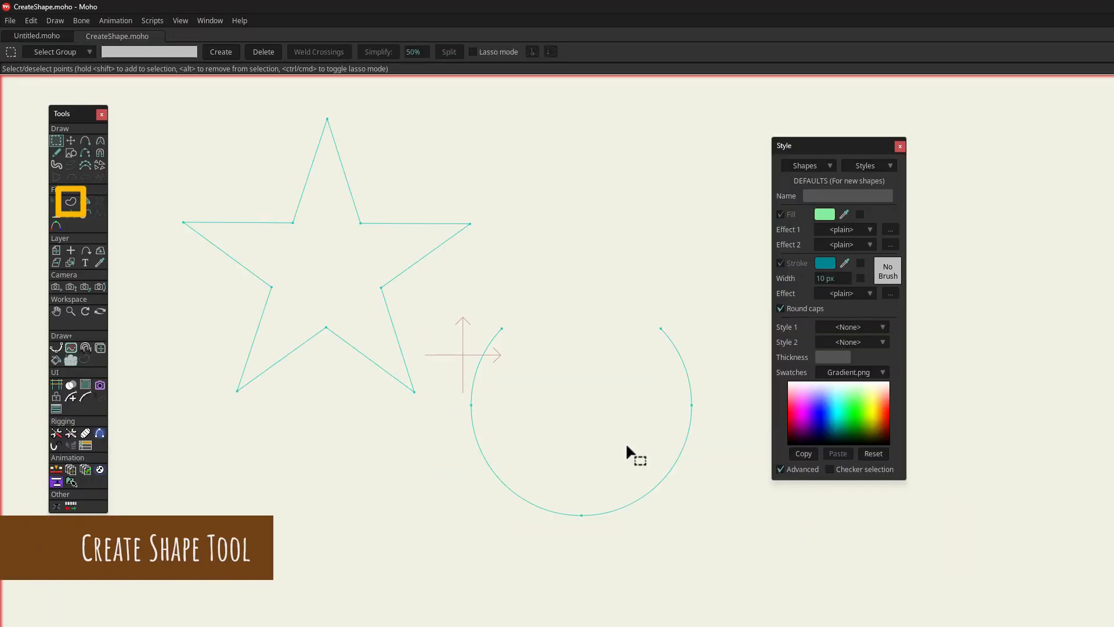
Step: Create a filled and stroked shape from the closed star outline in CreateShape.moho
left_click(73, 202)
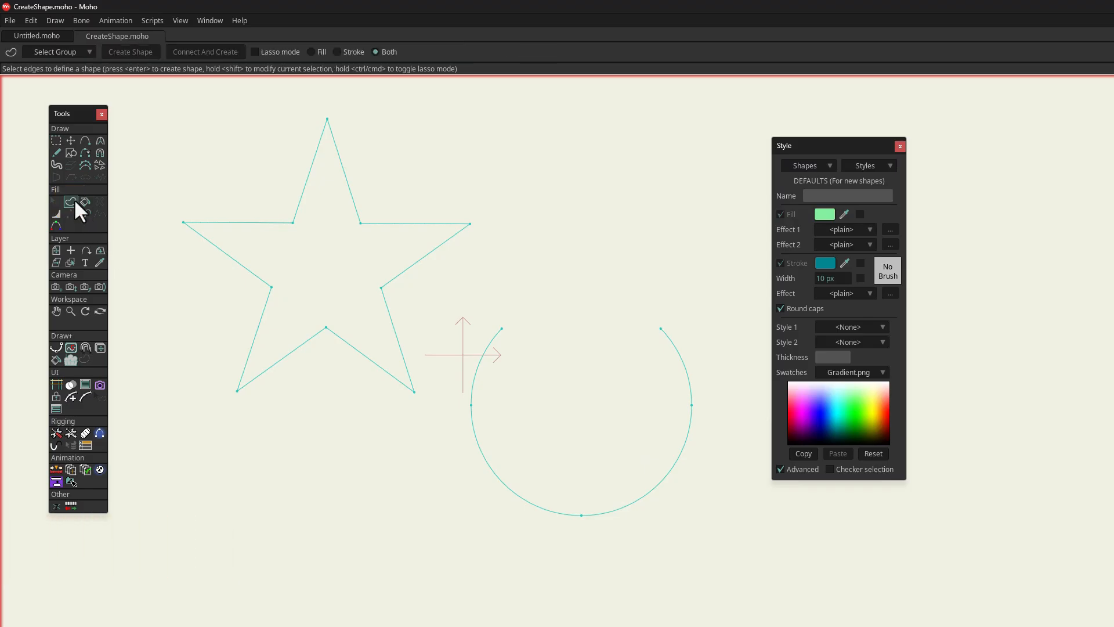
left_click(271, 223)
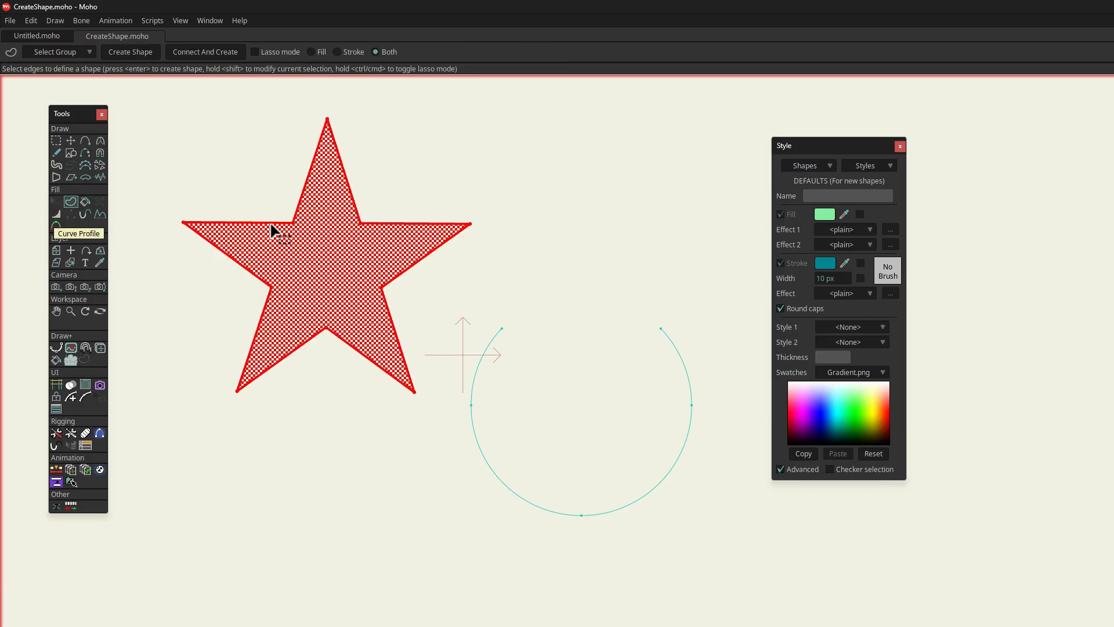
key("Return")
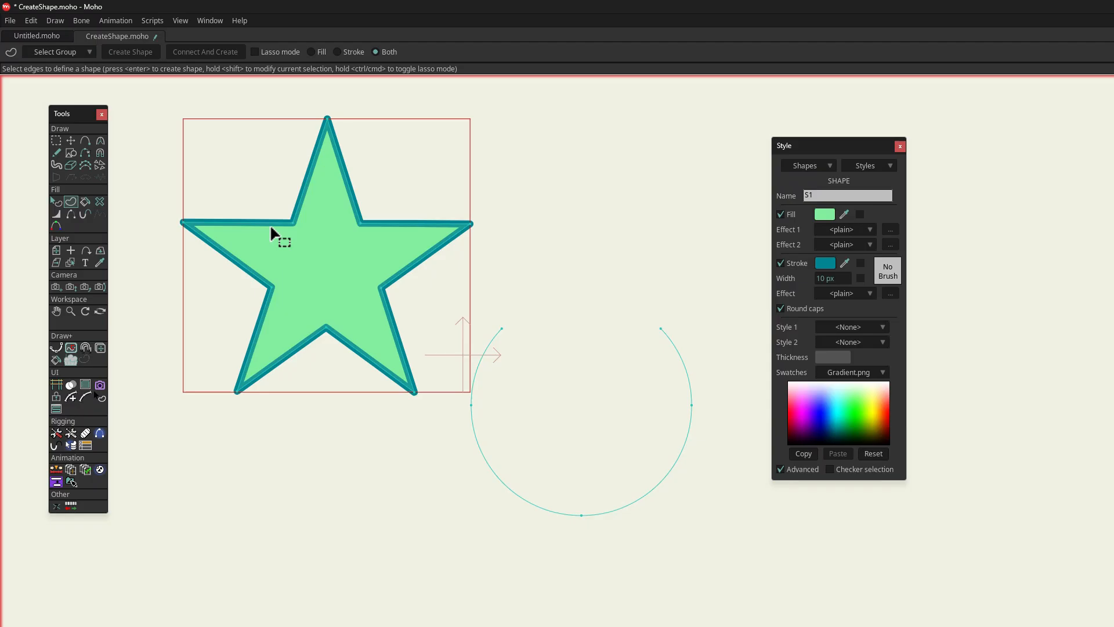
Step: Change the star shape's fill to bright yellow
left_click(57, 203)
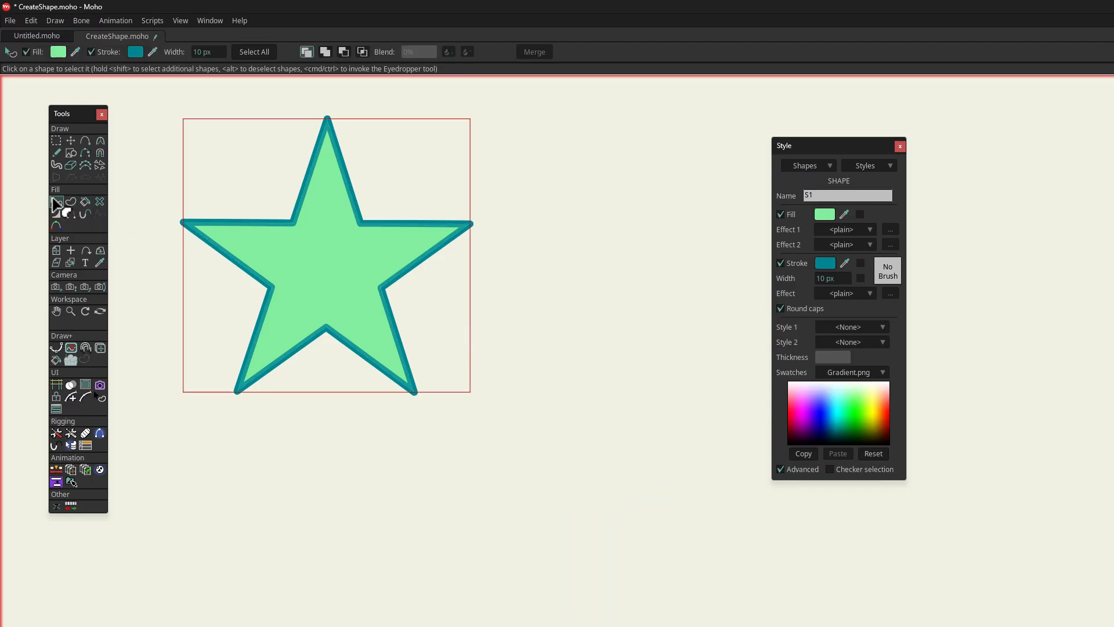
left_click(825, 214)
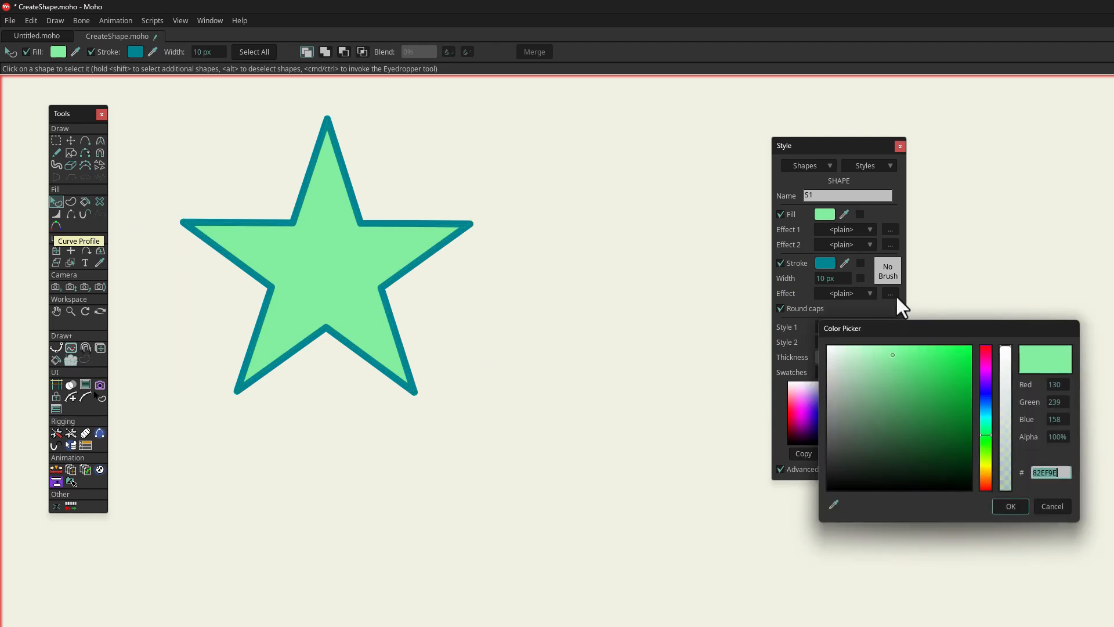
left_click_drag(987, 447, 990, 466)
left_click_drag(900, 353, 968, 368)
left_click(1012, 506)
Step: Change the star shape's stroke to pink FF31B9
left_click(825, 263)
left_click(987, 365)
left_click(946, 355)
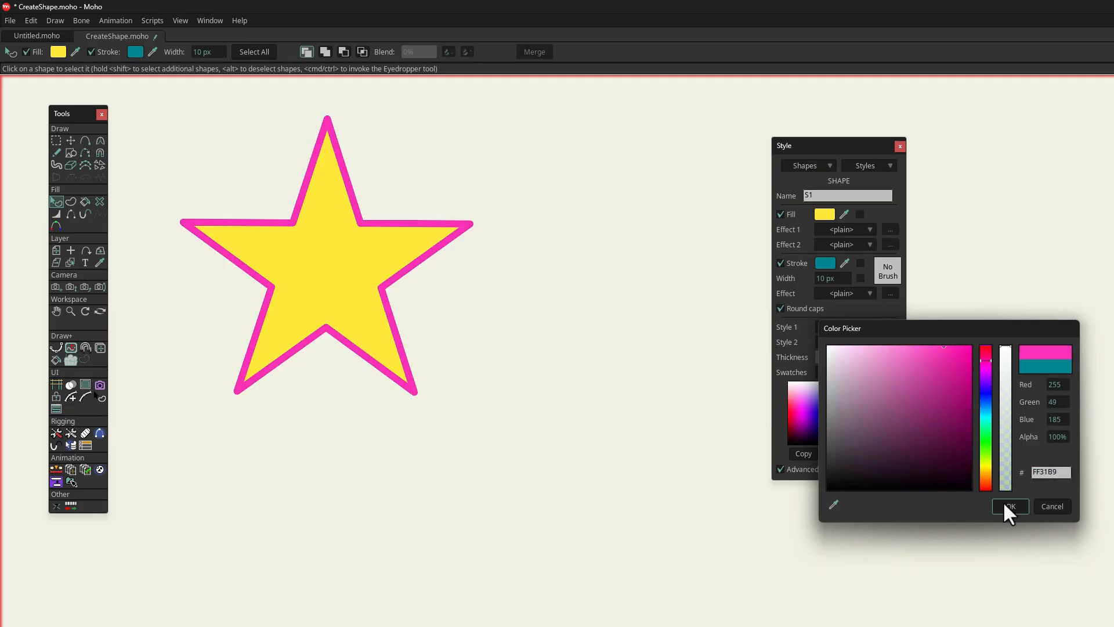
left_click(1011, 506)
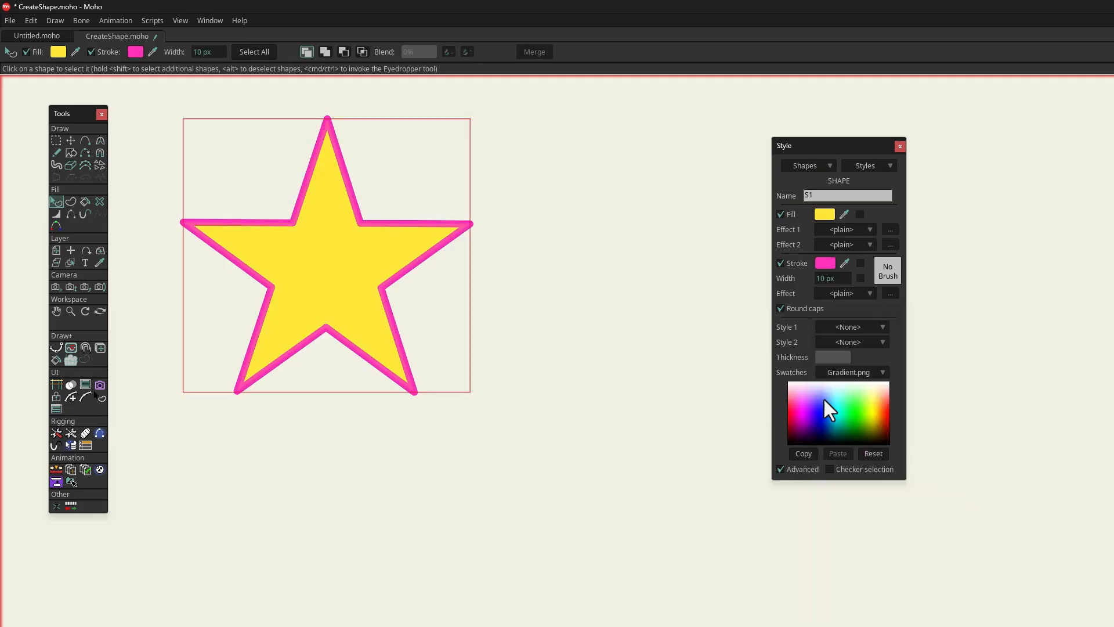
Step: Connect the ends of the open circular curve and create a filled and stroked shape from it
left_click(75, 200)
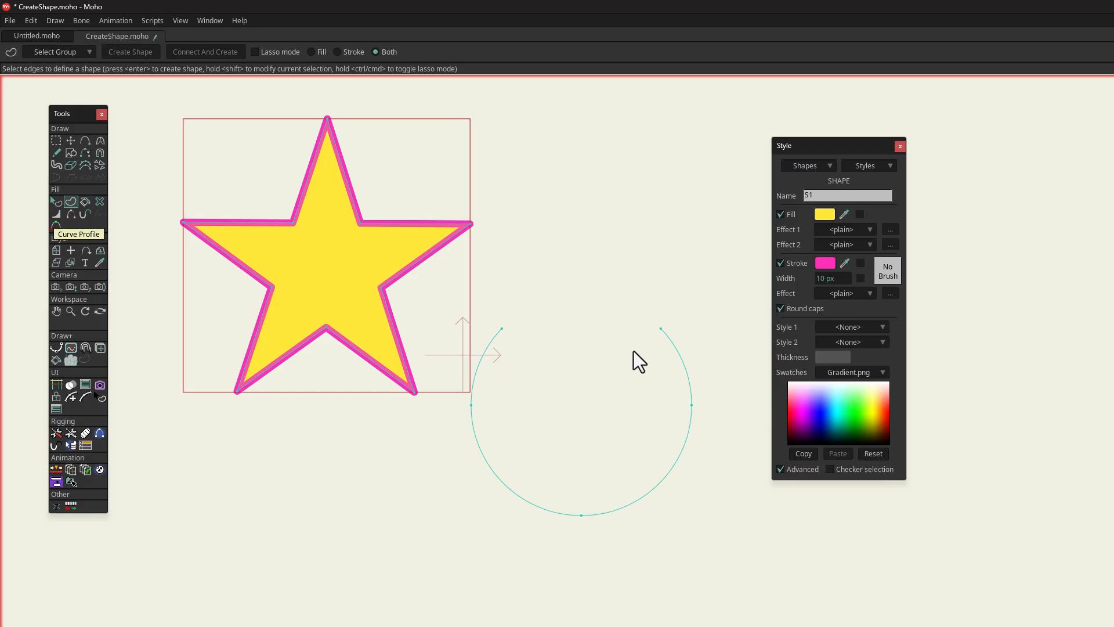
left_click(674, 346)
left_click(673, 346)
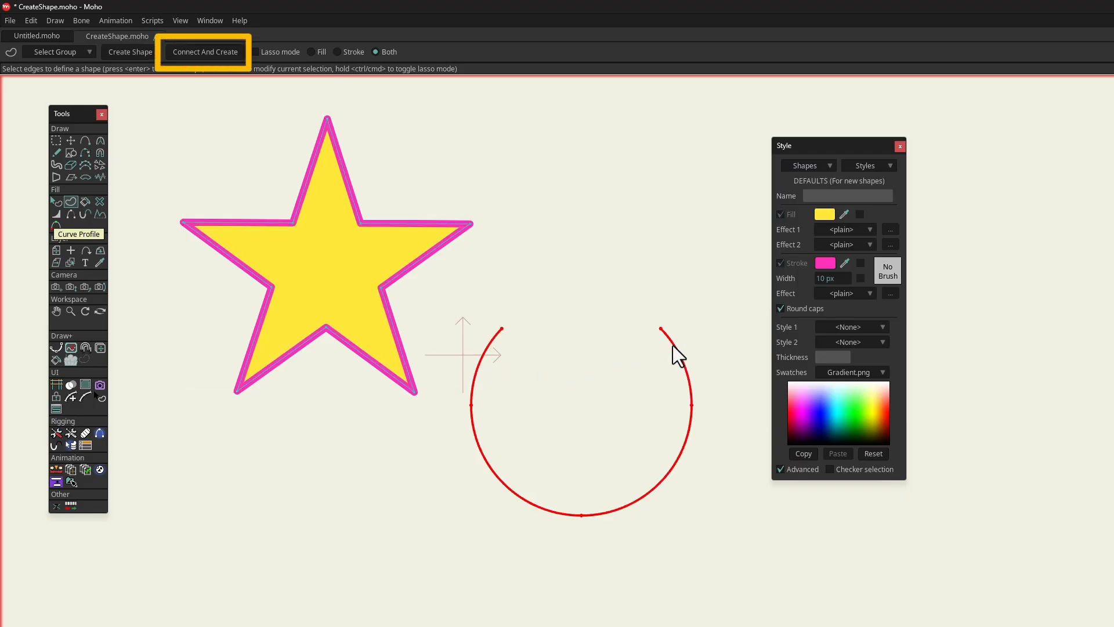
left_click(227, 54)
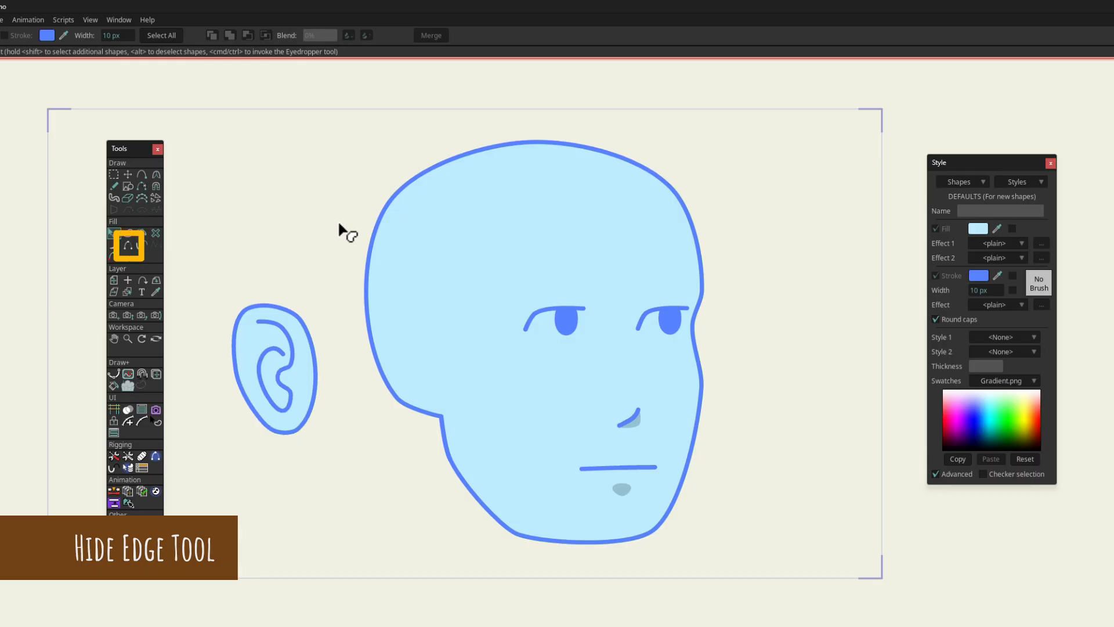
Step: Hide the ear's outline edge on the side facing the head with the Hide Edge tool
left_click(134, 247)
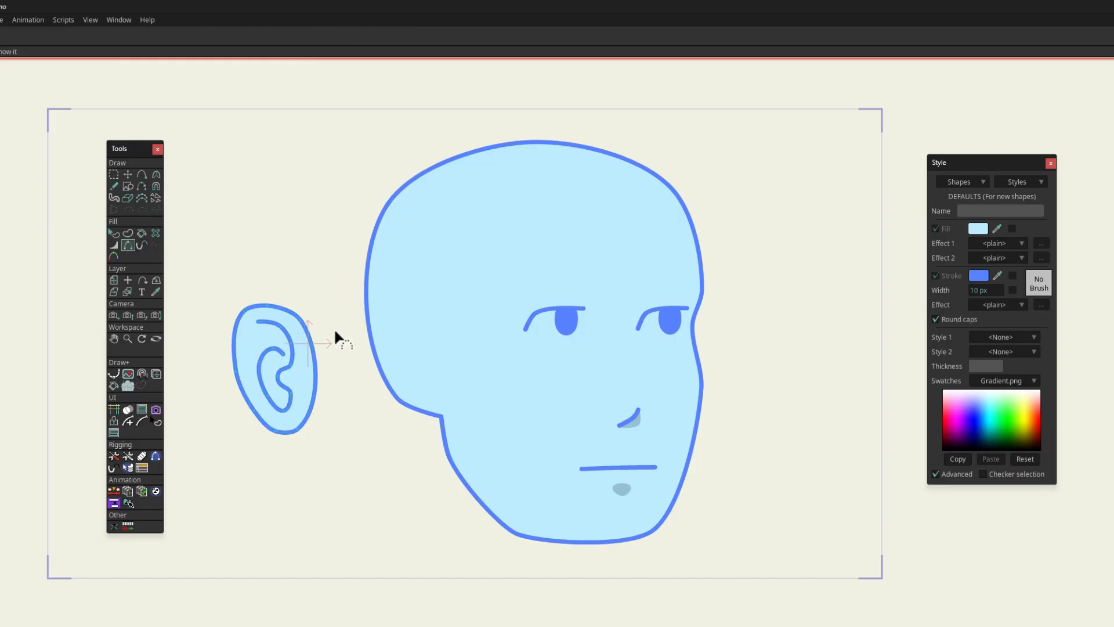
left_click(316, 379)
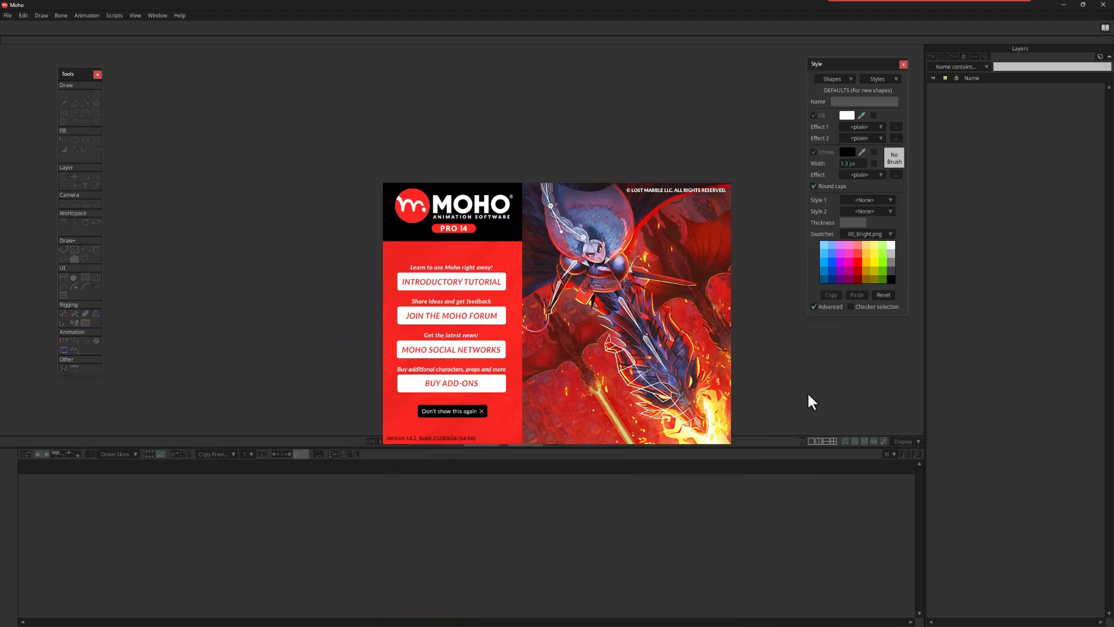
Step: Dismiss the welcome screen and open DrawExercise-001.moho from the LGD_DrawExercise folder
left_click(703, 383)
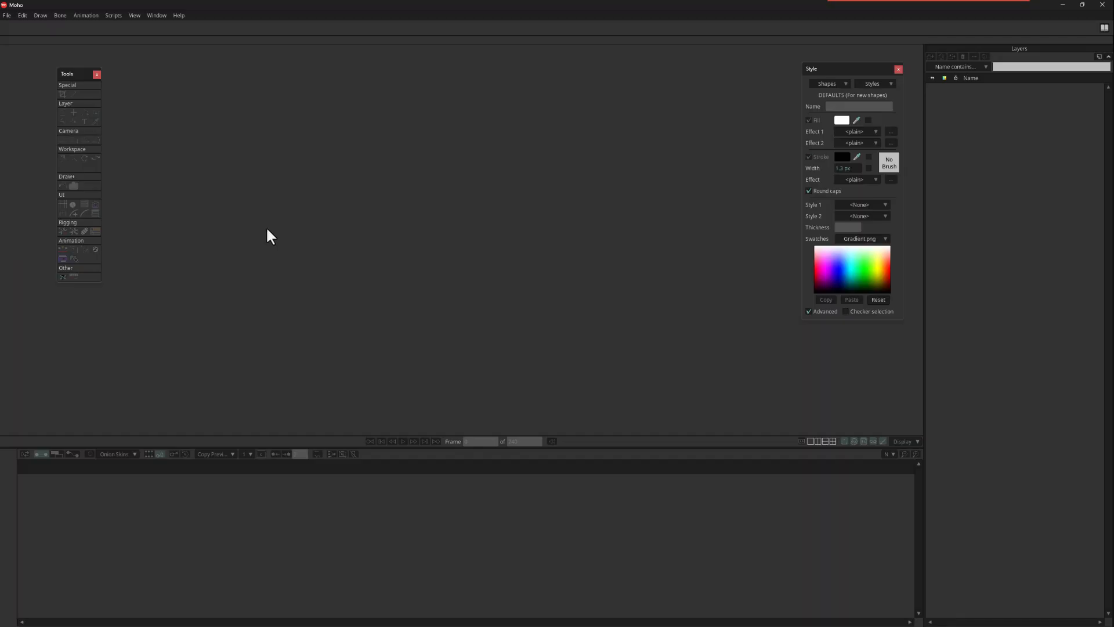
left_click(7, 15)
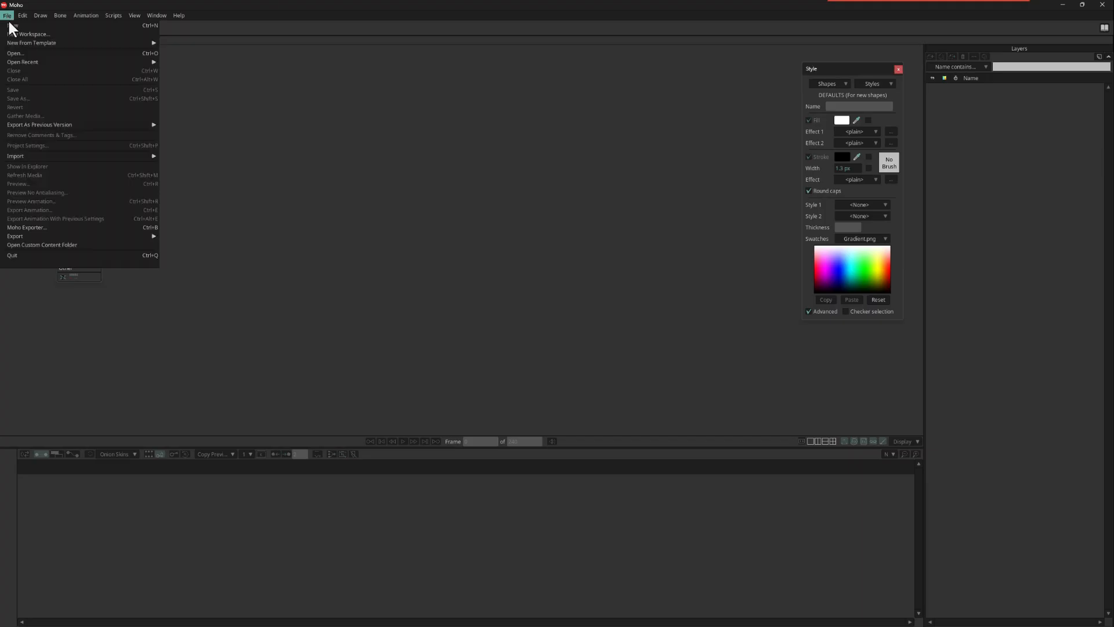
left_click(19, 54)
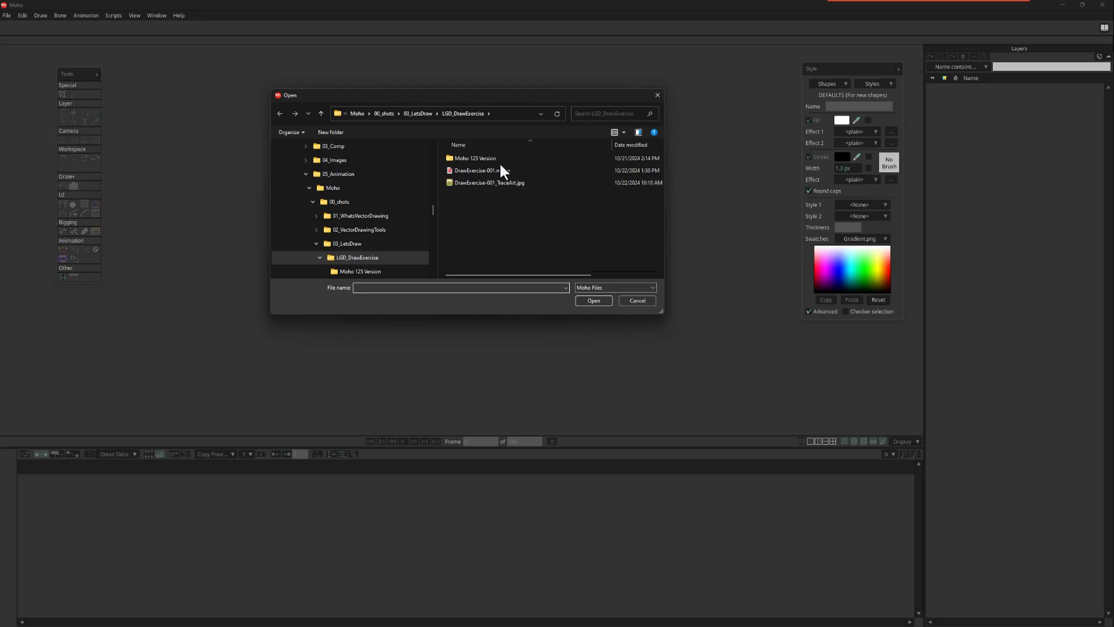
double_click(499, 168)
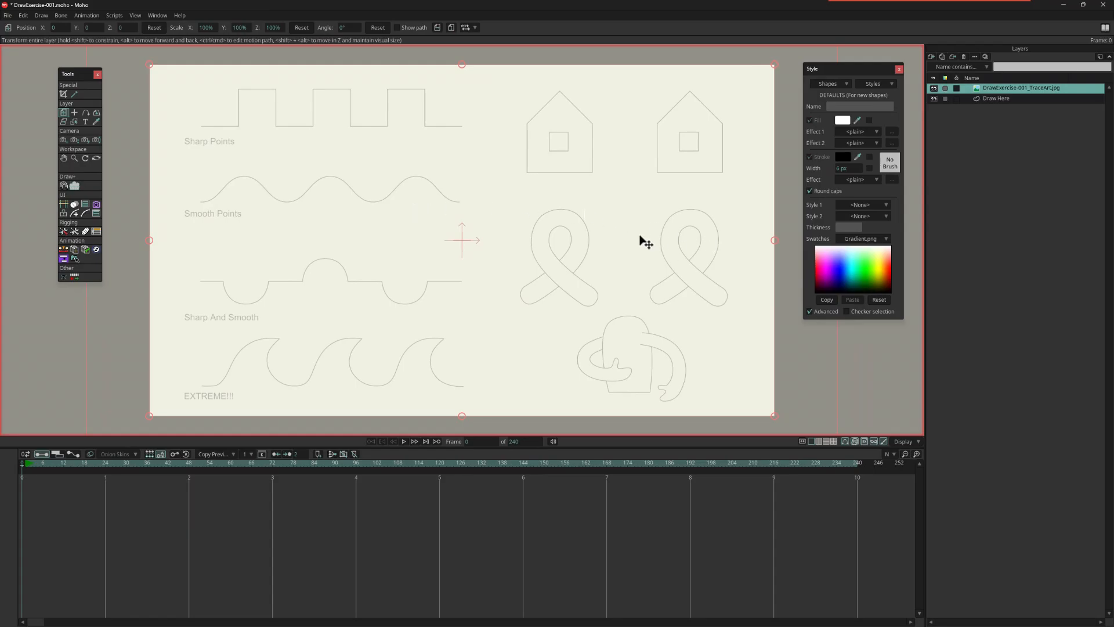
Step: Examine the exercise's trace artwork by panning, zooming and rotating the view, and reset the view to the full canvas
mouse_move(644, 242)
left_mouse_down()
mouse_move(569, 251)
mouse_move(617, 182)
mouse_move(689, 281)
mouse_move(565, 217)
mouse_move(660, 229)
mouse_move(572, 246)
mouse_move(659, 234)
mouse_move(652, 257)
mouse_move(656, 247)
left_mouse_up()
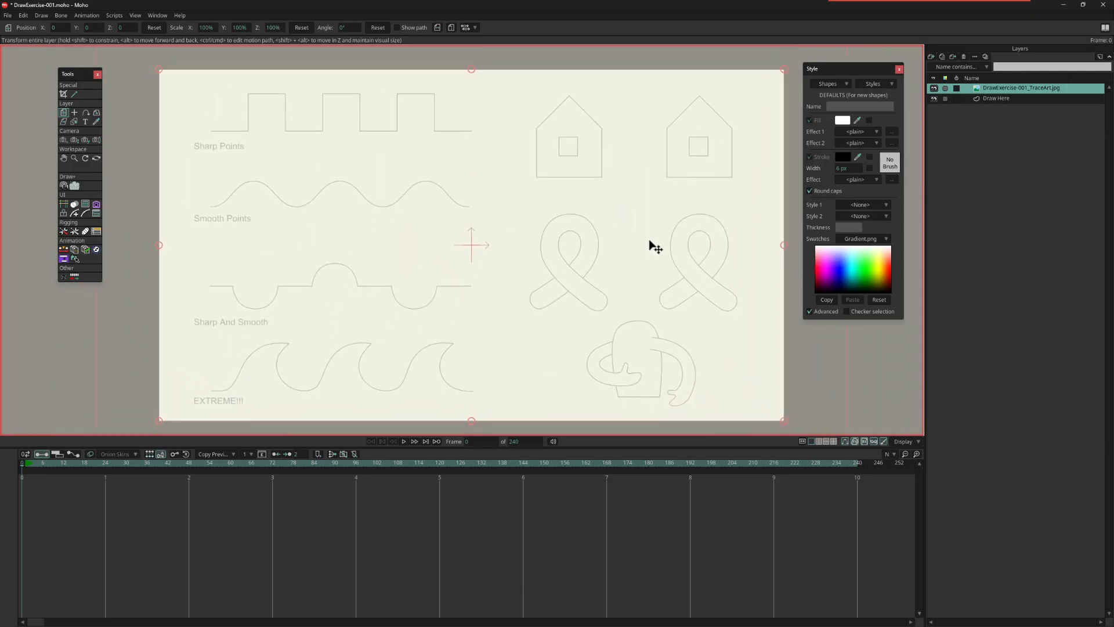
scroll(644, 257, "down", 2)
scroll(645, 256, "up", 6)
scroll(644, 257, "down", 5)
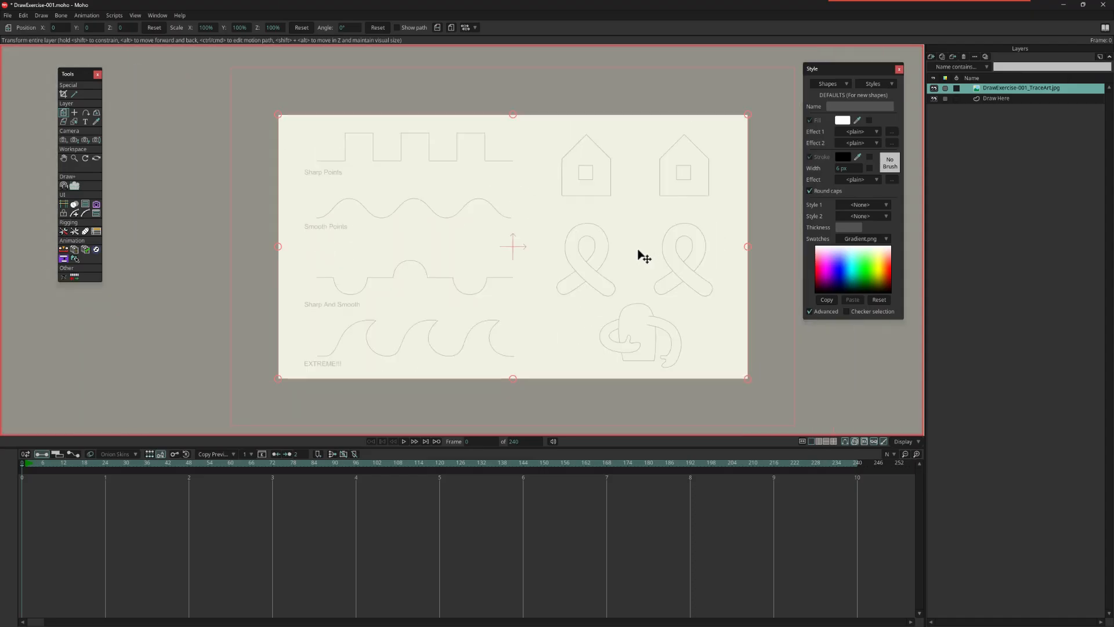
scroll(644, 257, "up", 3)
scroll(644, 256, "up", 3)
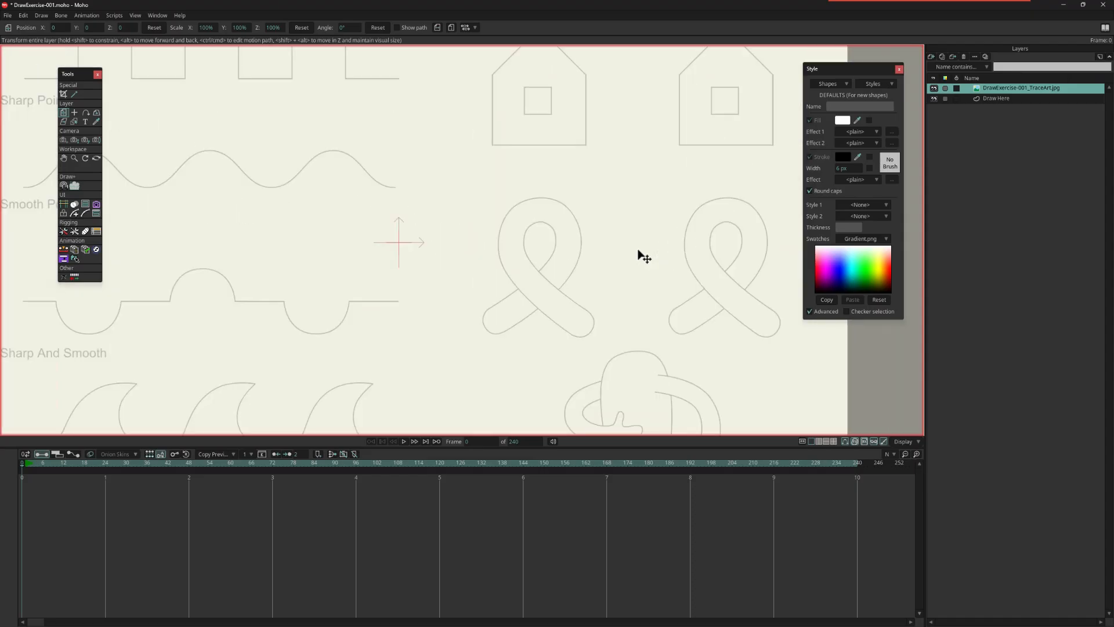
scroll(644, 257, "down", 5)
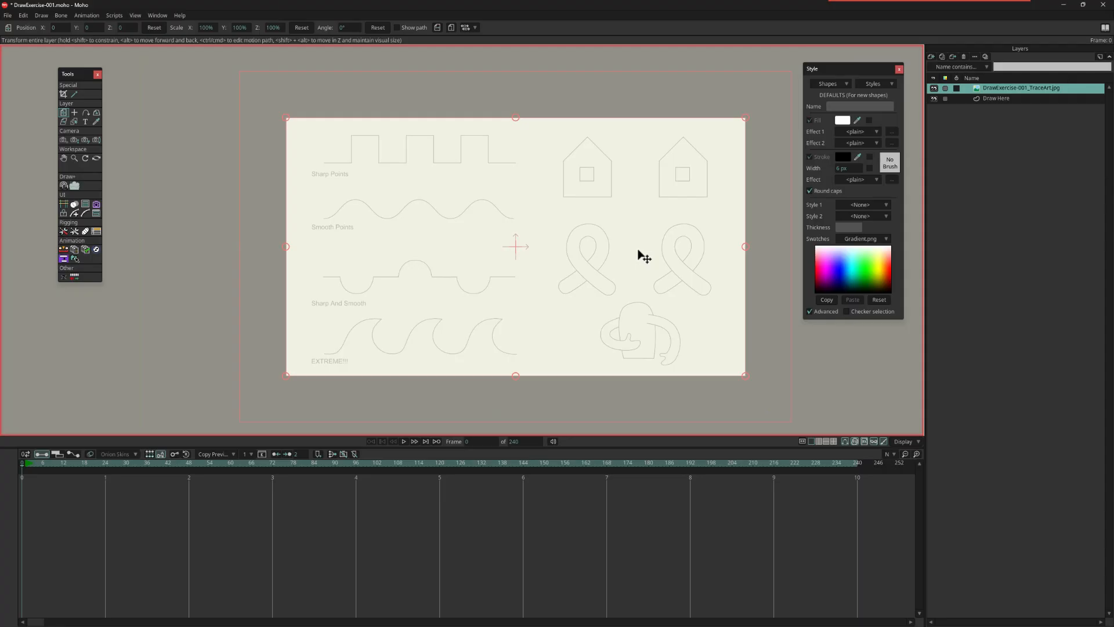
left_click_drag(639, 251, 738, 299)
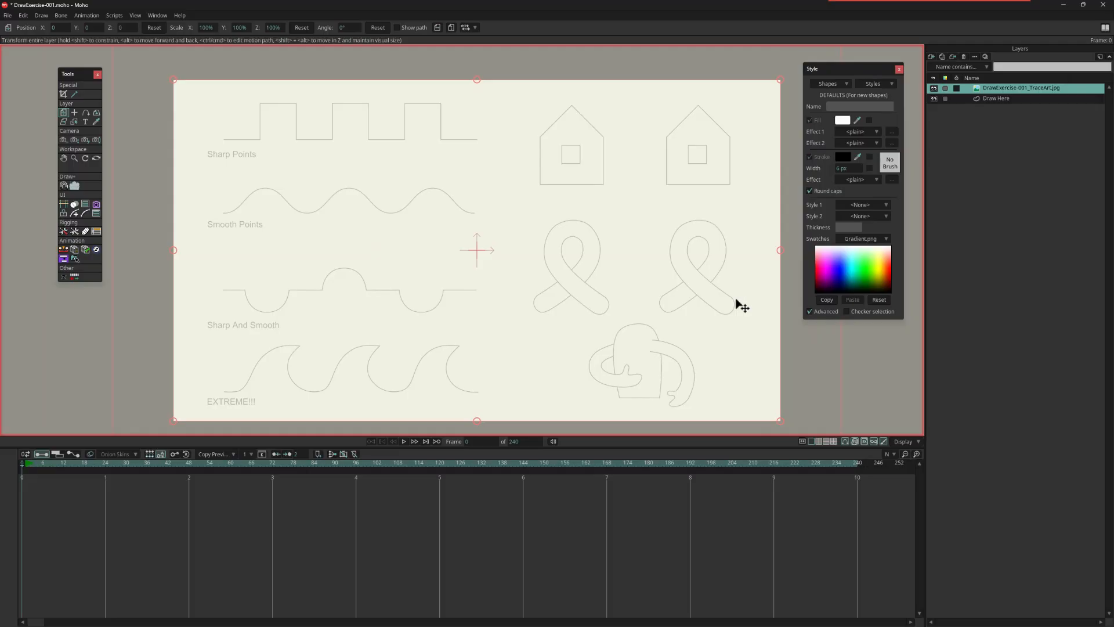
left_click_drag(743, 306, 632, 219)
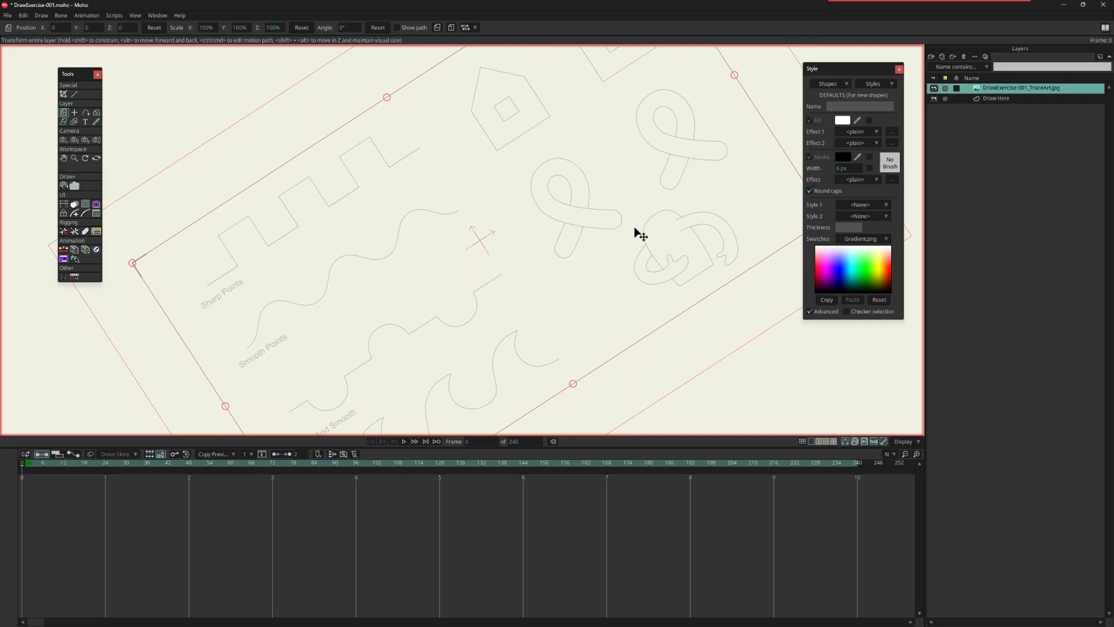
key("Home")
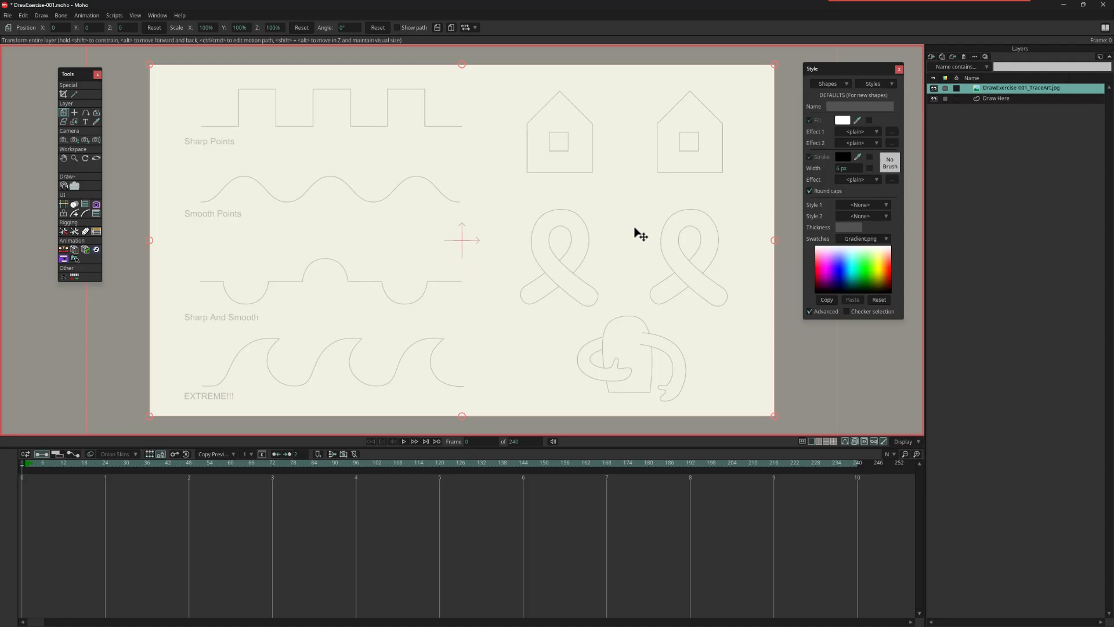
Step: Hide the timeline to enlarge the canvas, and make the Draw Here layer active
key("ctrl+bracketleft")
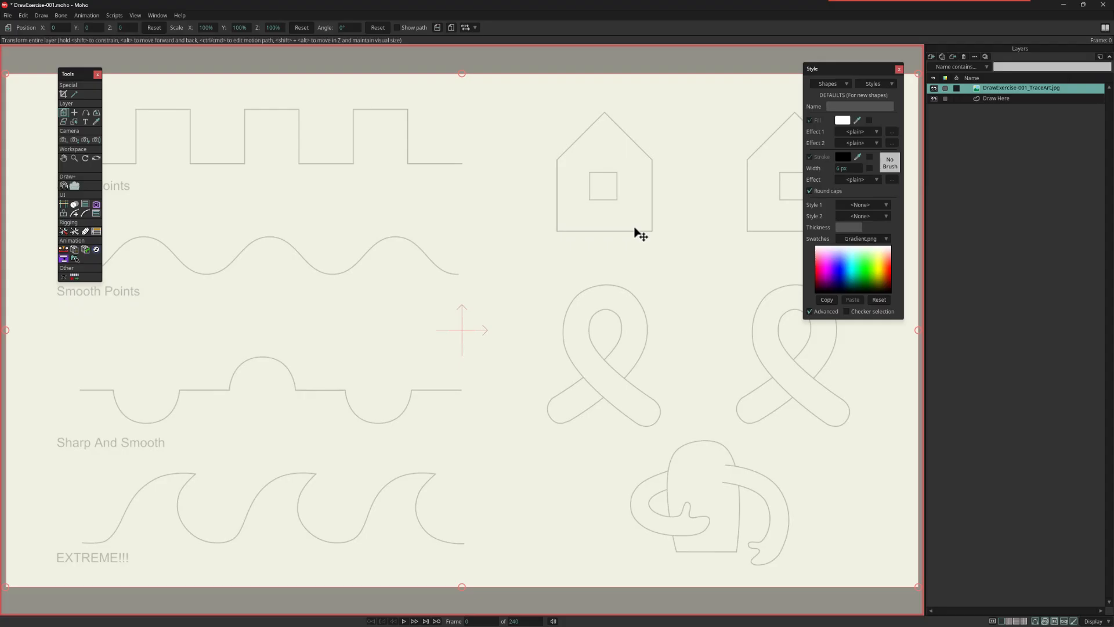
key("ctrl+bracketleft")
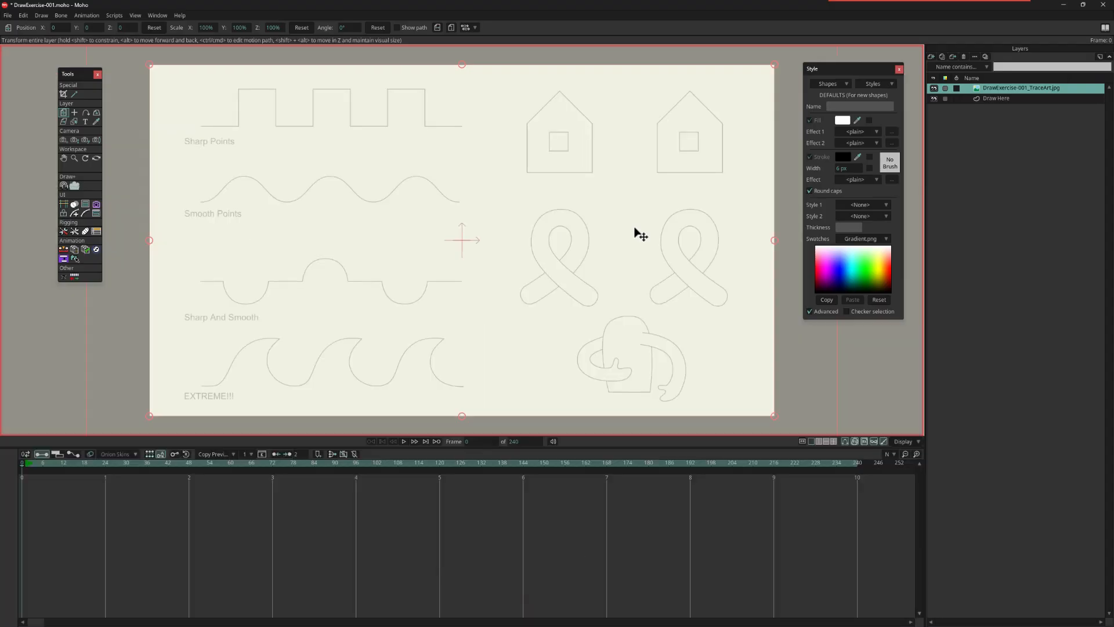
key("ctrl+bracketleft")
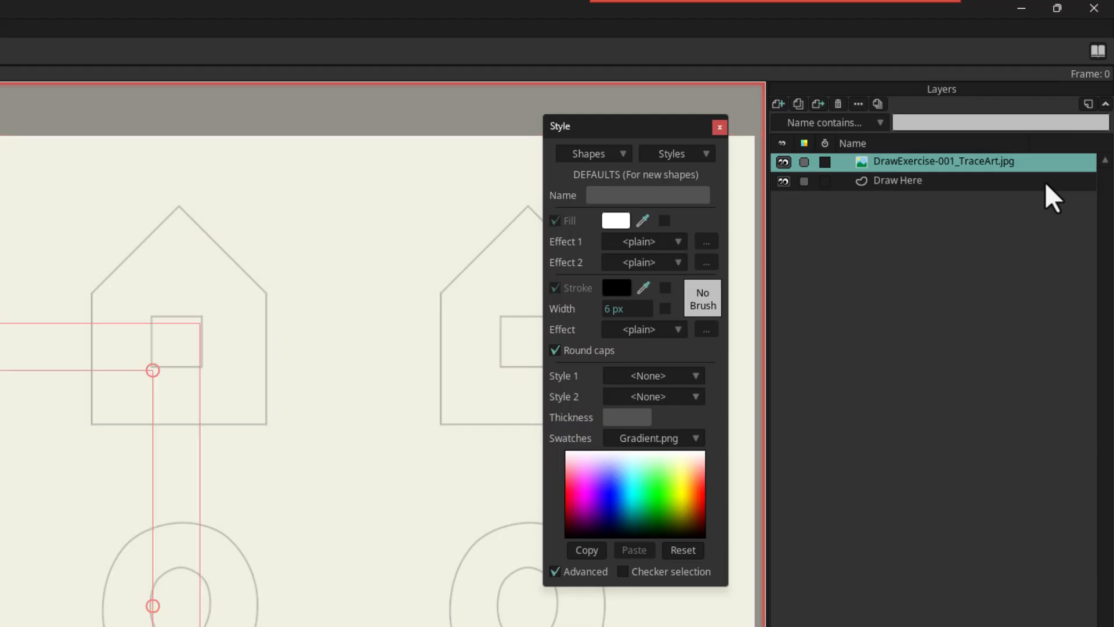
left_click(1046, 183)
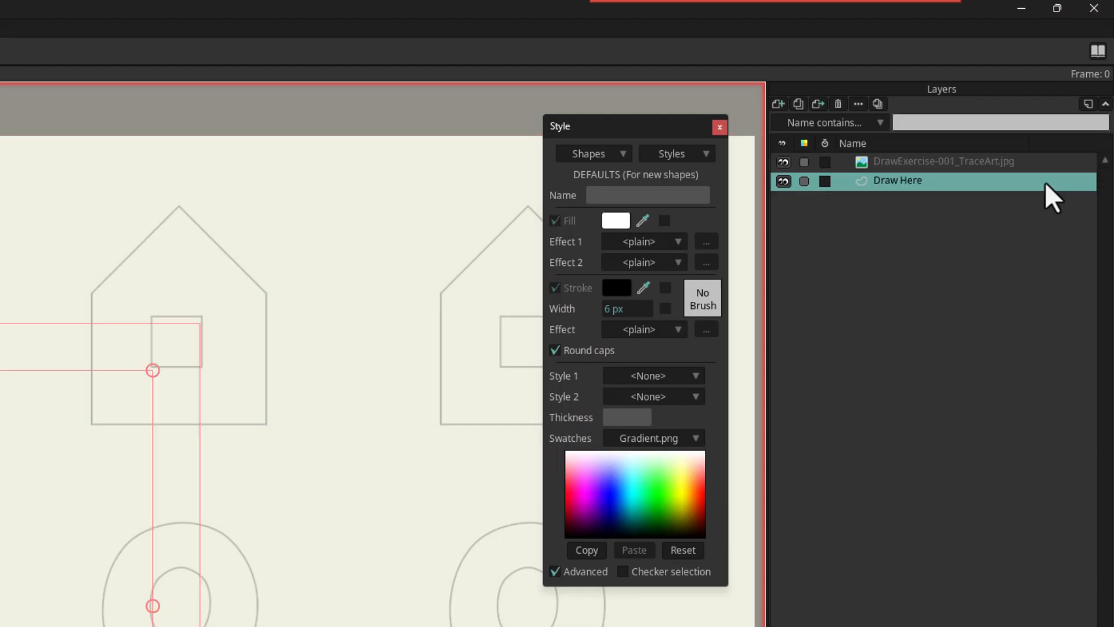
Step: Set the default fill colour for new shapes to light blue CAF1FF
left_click(618, 225)
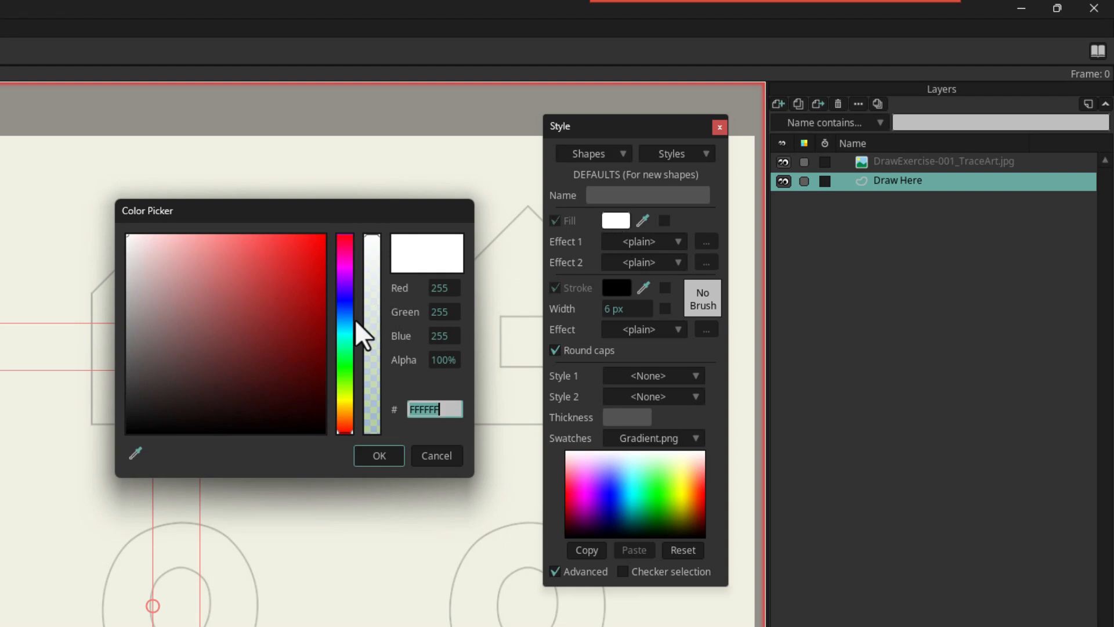
left_click(344, 323)
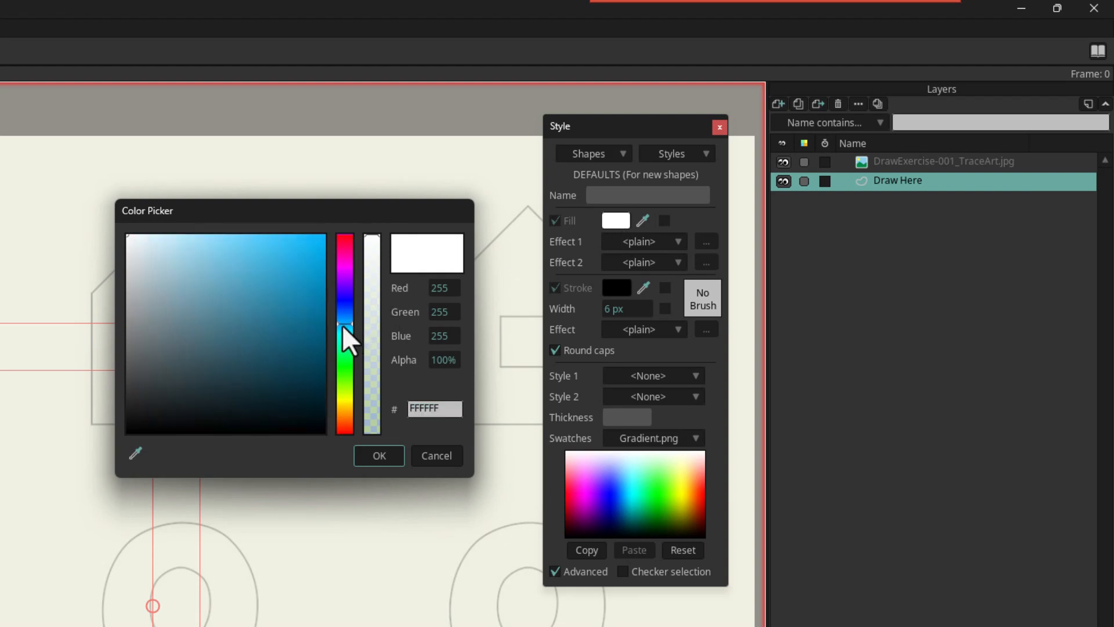
left_click_drag(177, 233, 167, 228)
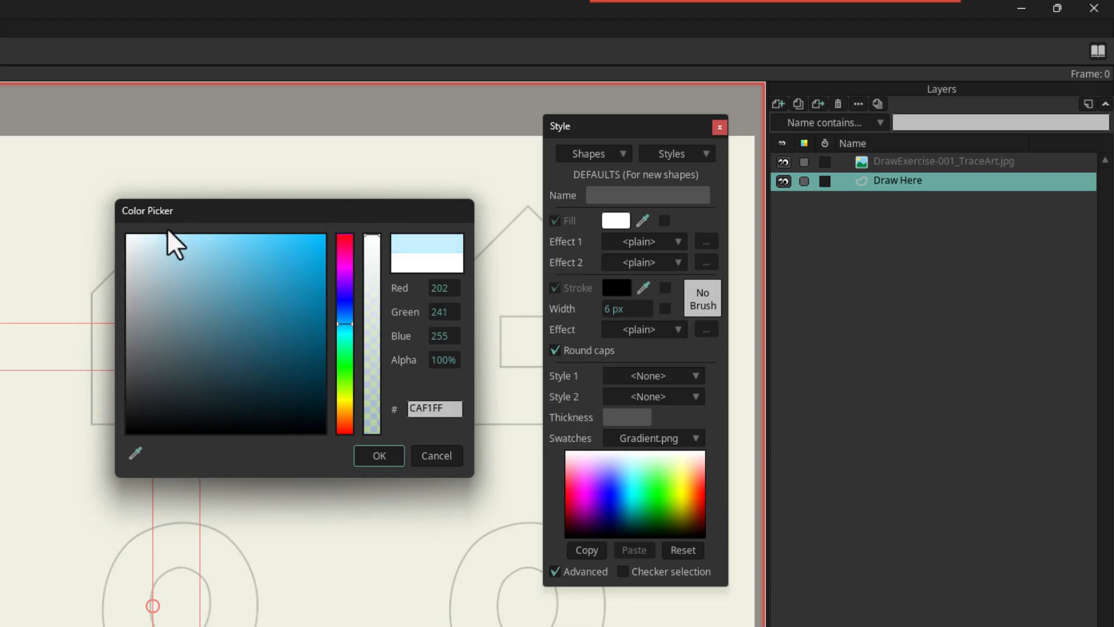
left_click(397, 459)
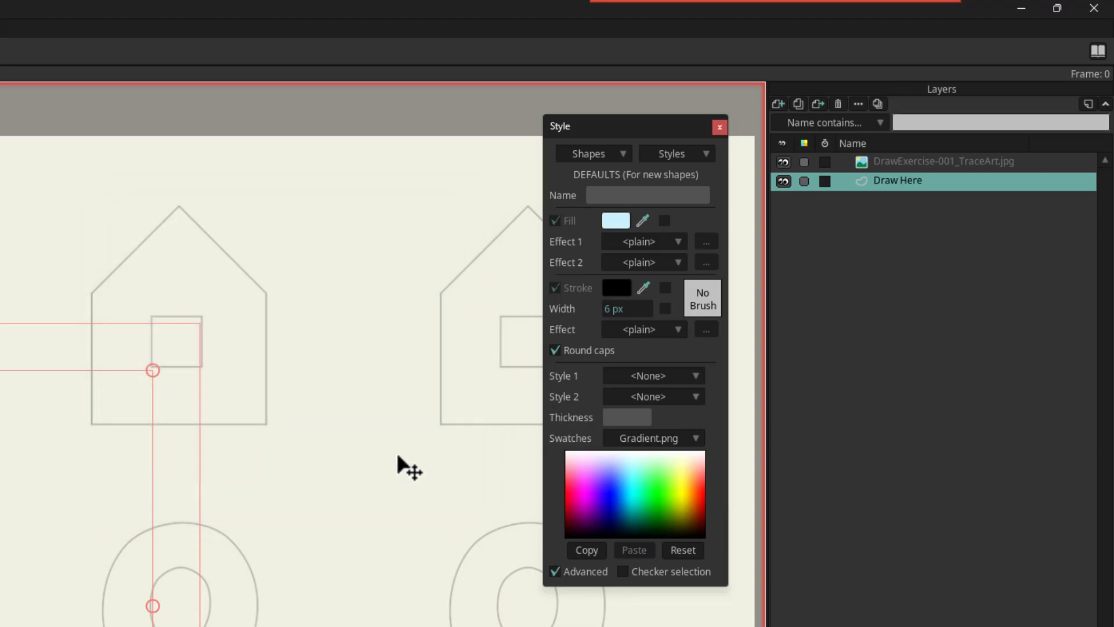
Step: Sample the fill colour for the default stroke and darken it to the medium blue 5ABCE1
left_click(625, 286)
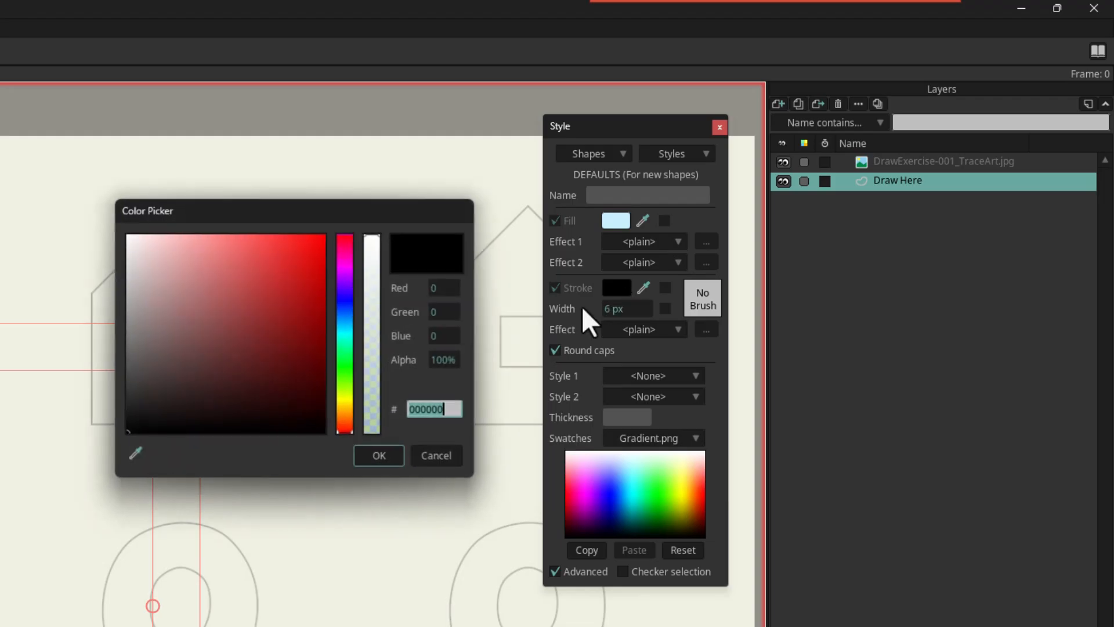
left_click(133, 455)
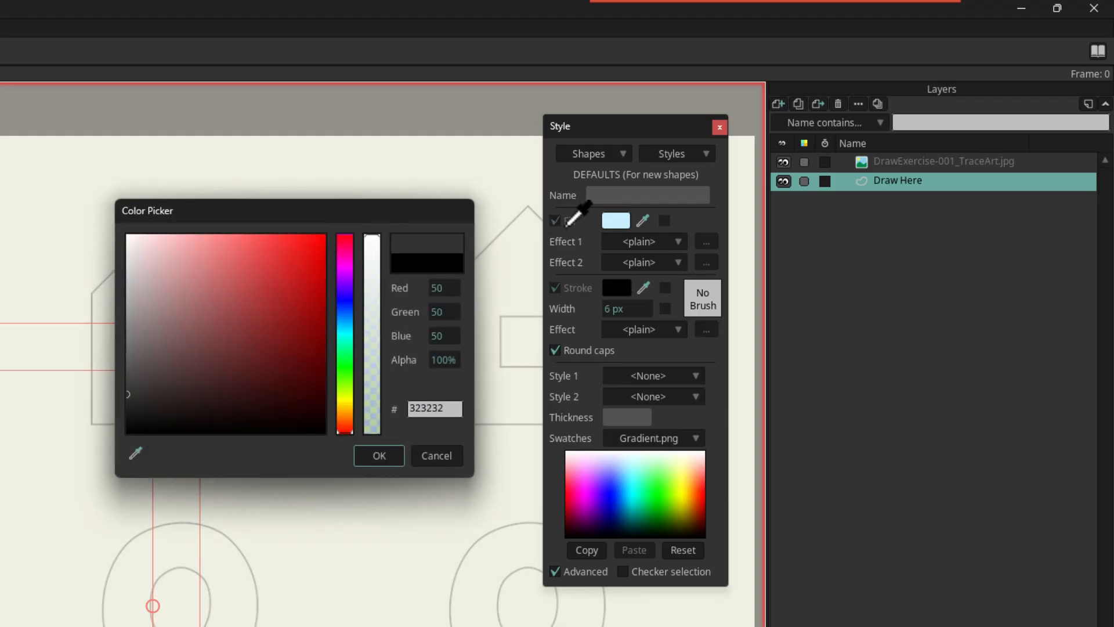
left_click(622, 218)
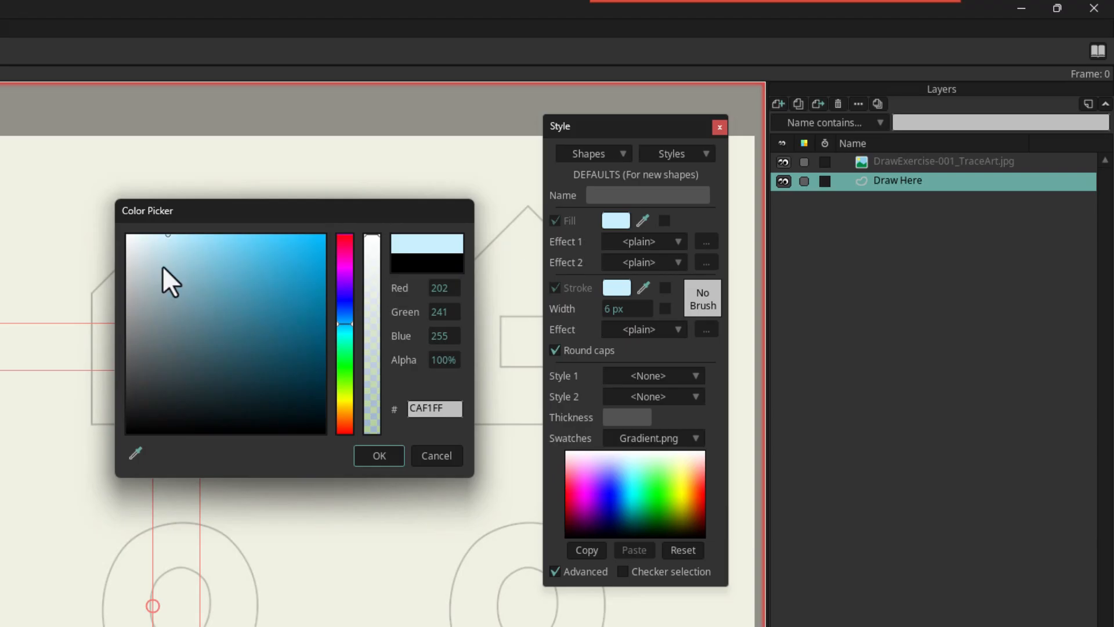
mouse_move(168, 239)
left_mouse_down()
mouse_move(193, 273)
mouse_move(214, 248)
mouse_move(246, 258)
left_mouse_up()
left_click(381, 452)
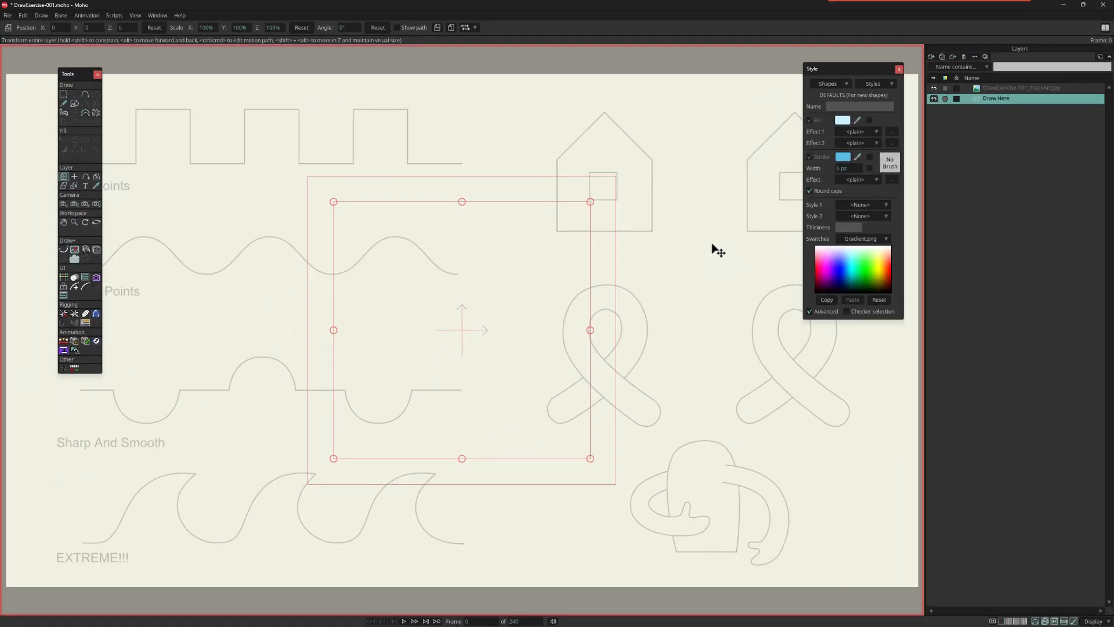
Step: Draw a large test oval across the middle of the canvas and set its stroke colour to 4CACD0
left_click(74, 103)
mouse_move(395, 199)
left_mouse_down()
mouse_move(649, 393)
mouse_move(653, 432)
left_mouse_up()
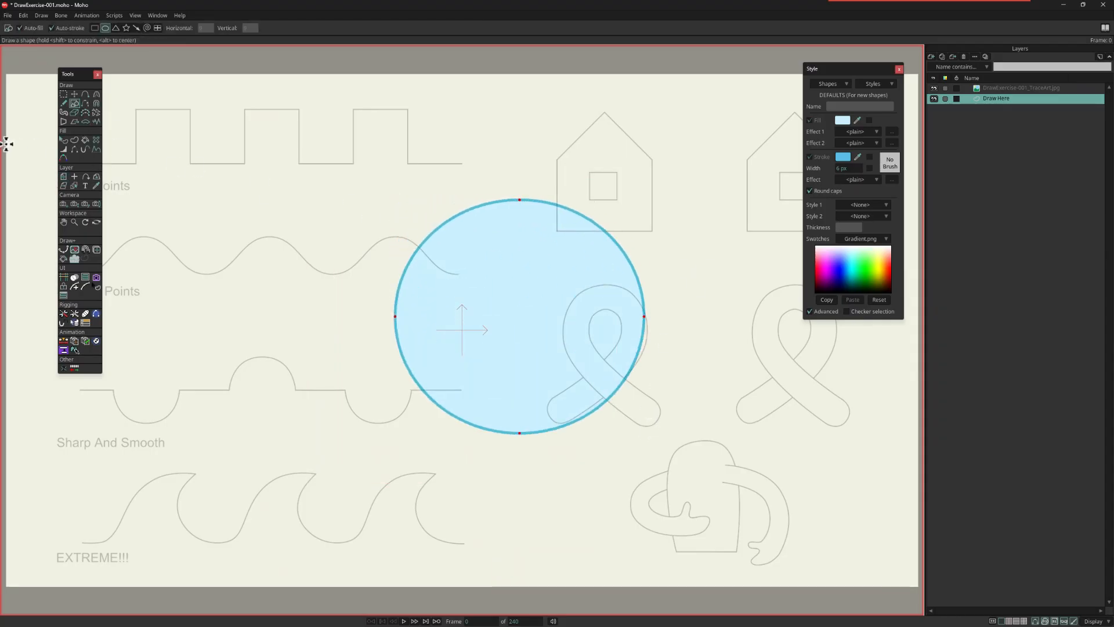
left_click(64, 141)
left_click(463, 266)
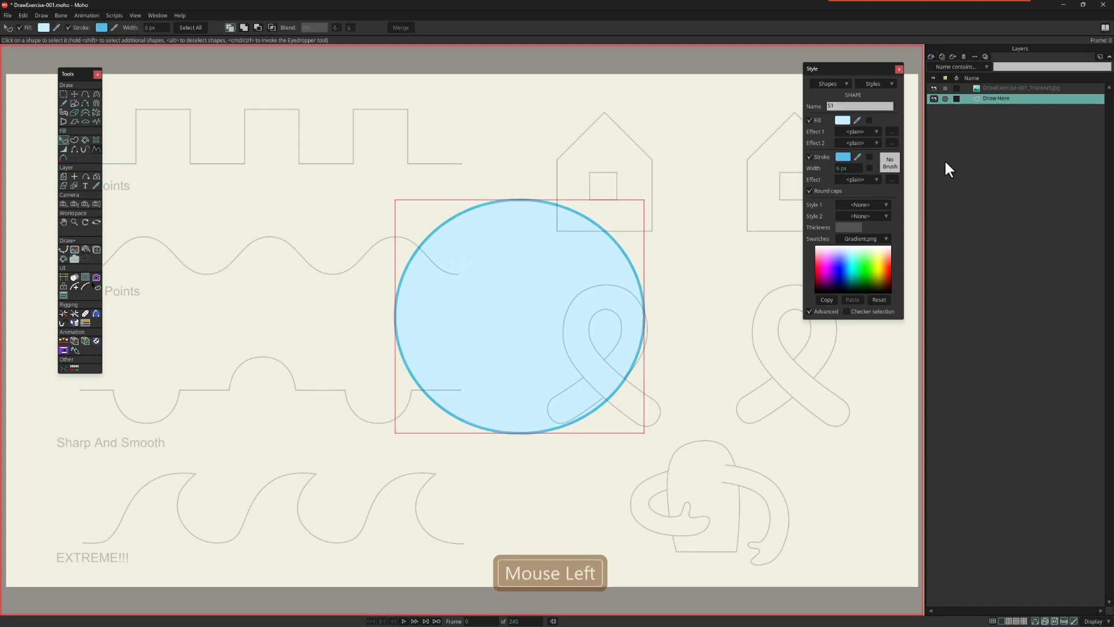
left_click(846, 157)
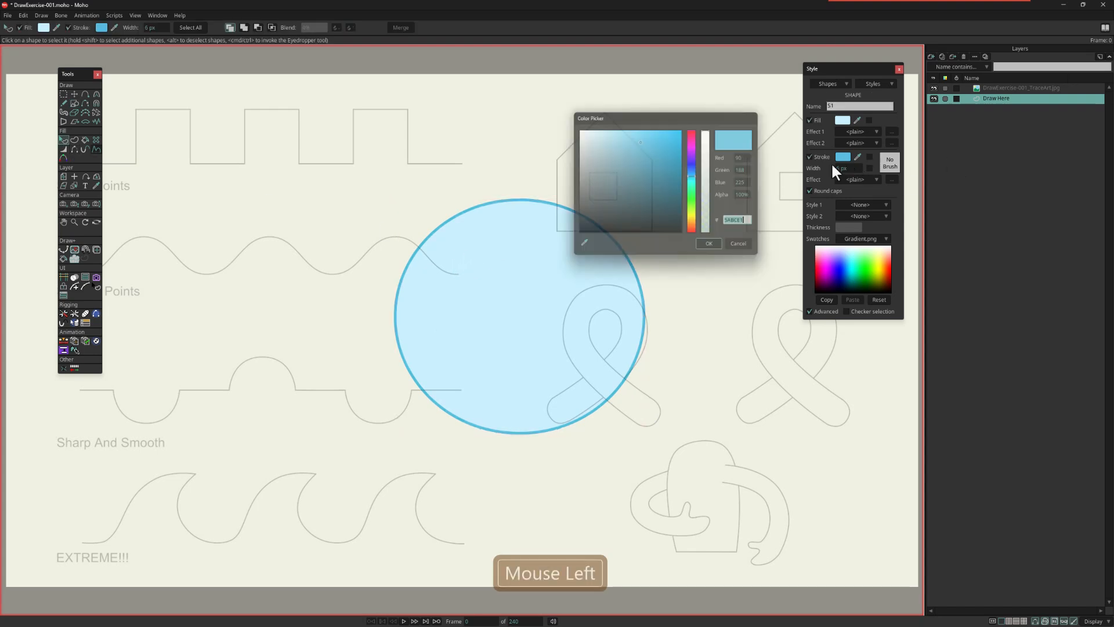
left_click(644, 147)
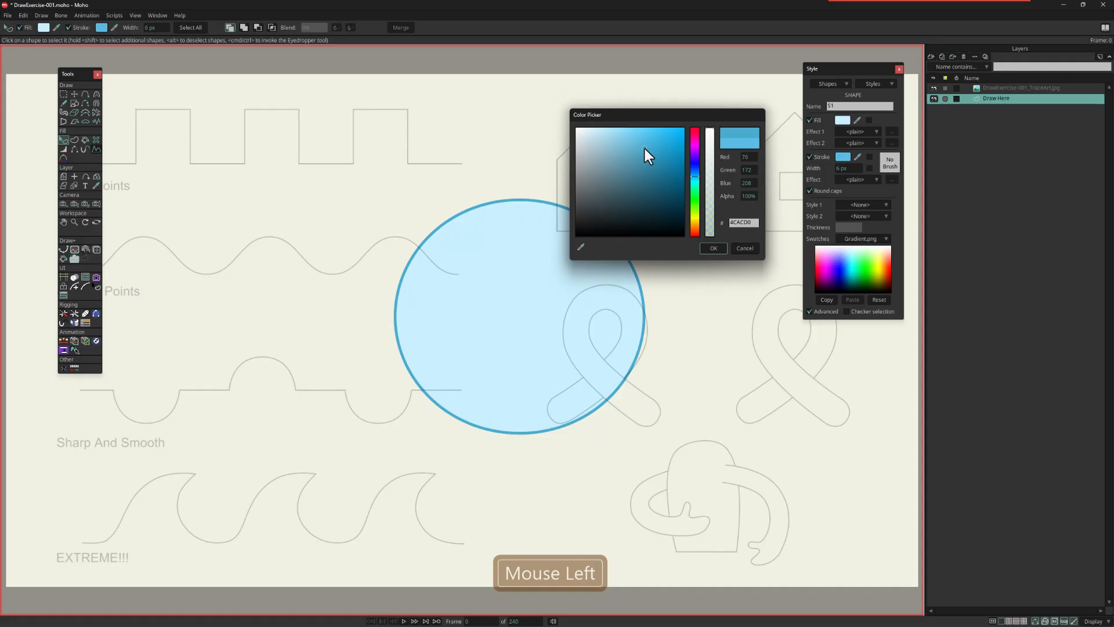
left_click(713, 248)
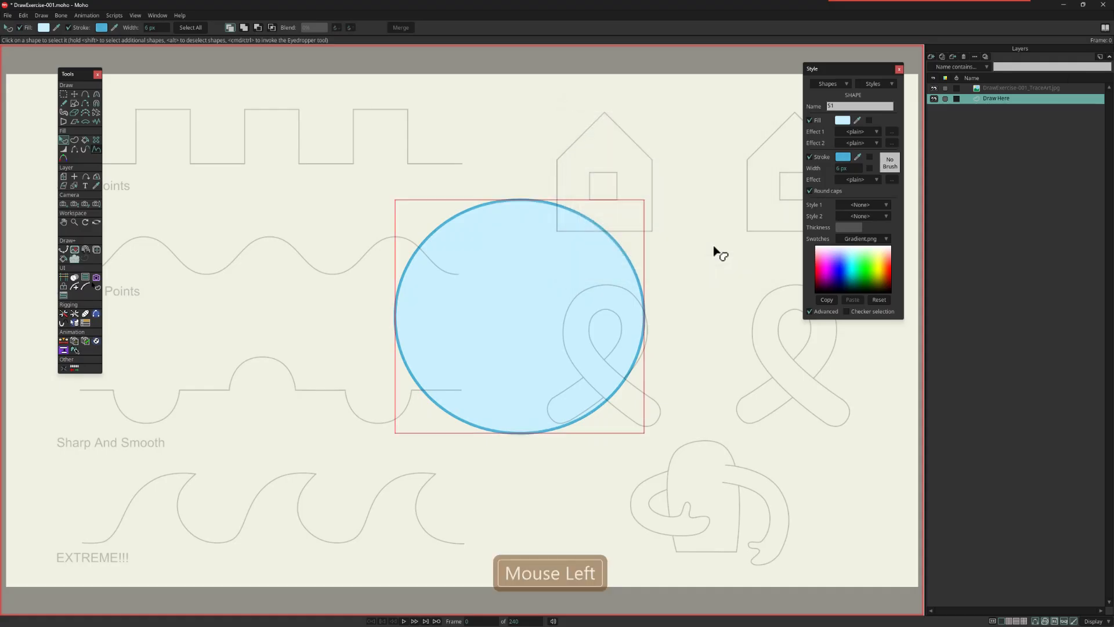
Step: Delete the test oval from the Draw Here layer
left_click(64, 93)
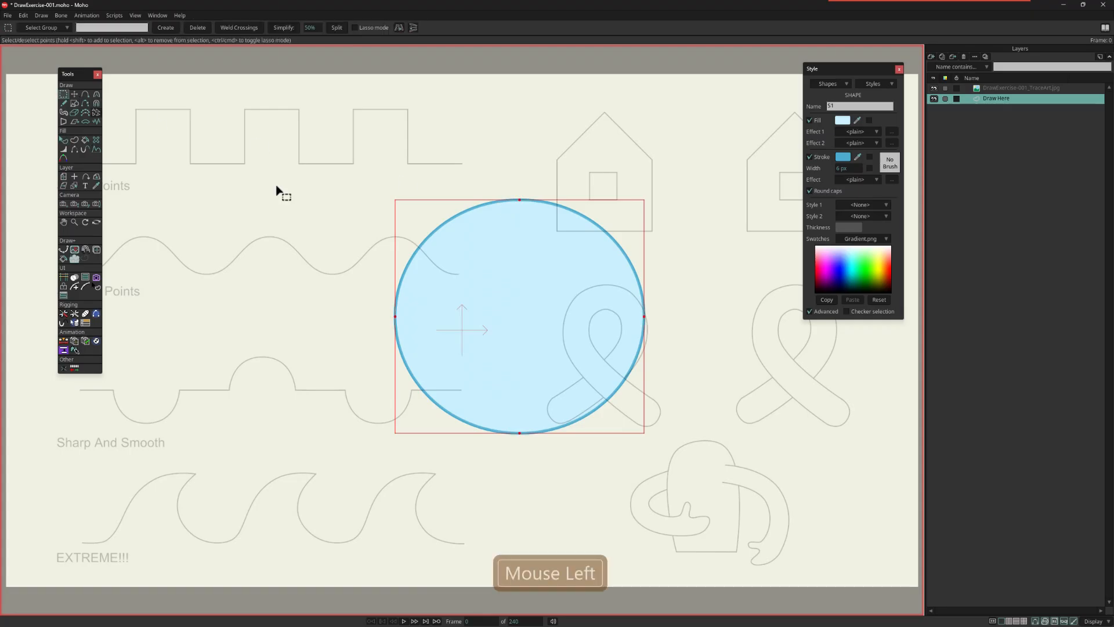
key("Delete")
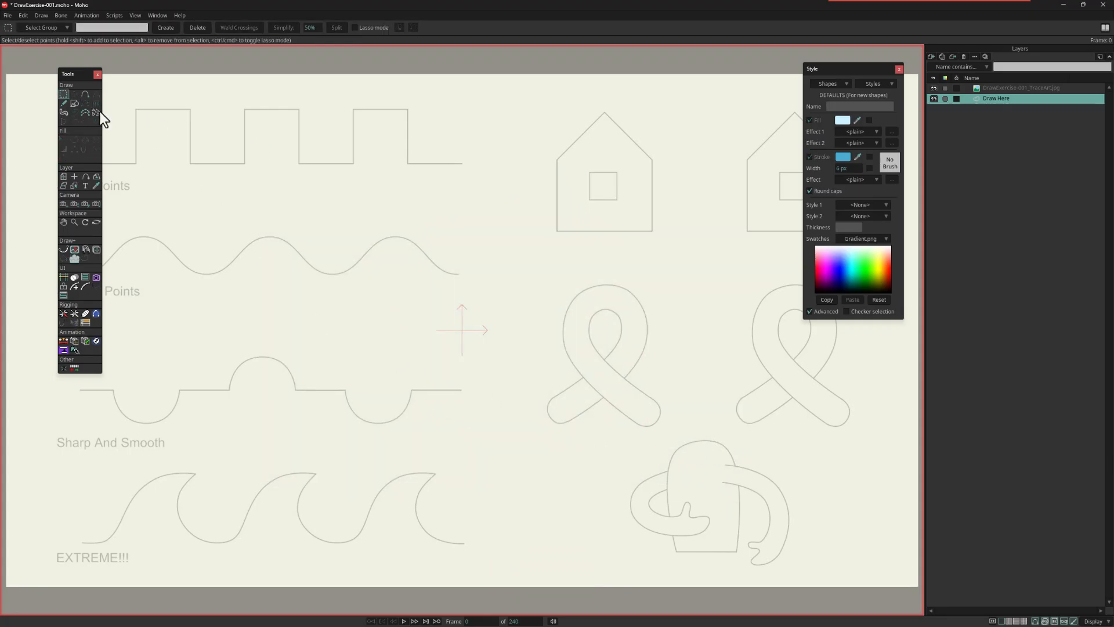
Step: Set up the Add Point tool for the Sharp Points exercise with Auto-weld and Auto-fill turned off
left_click(86, 89)
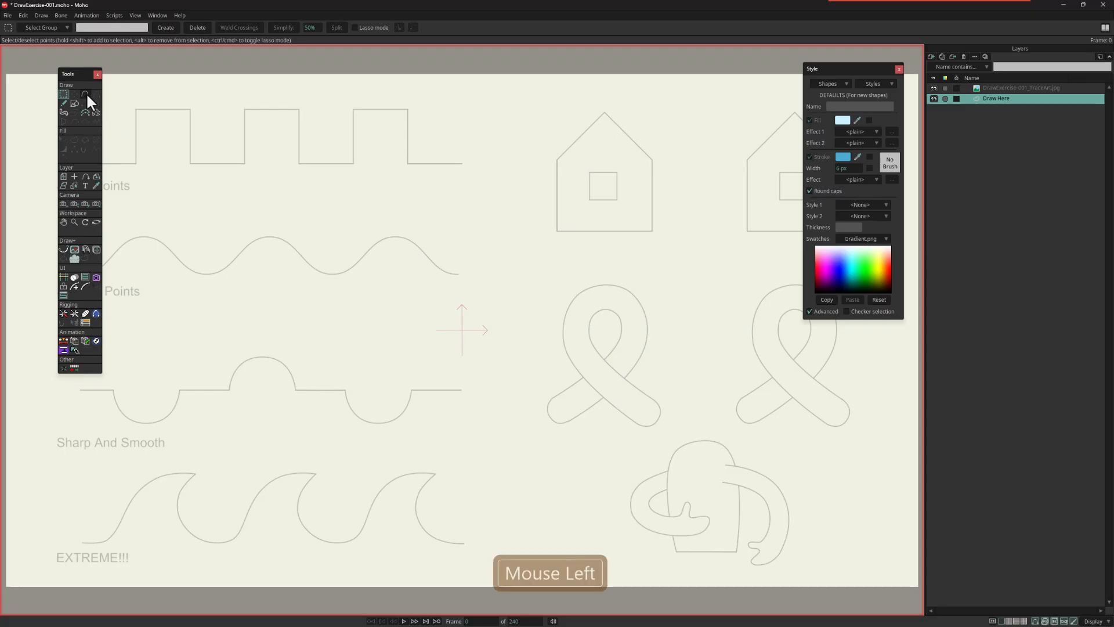
scroll(445, 279, "up", 3)
left_click_drag(266, 209, 432, 458)
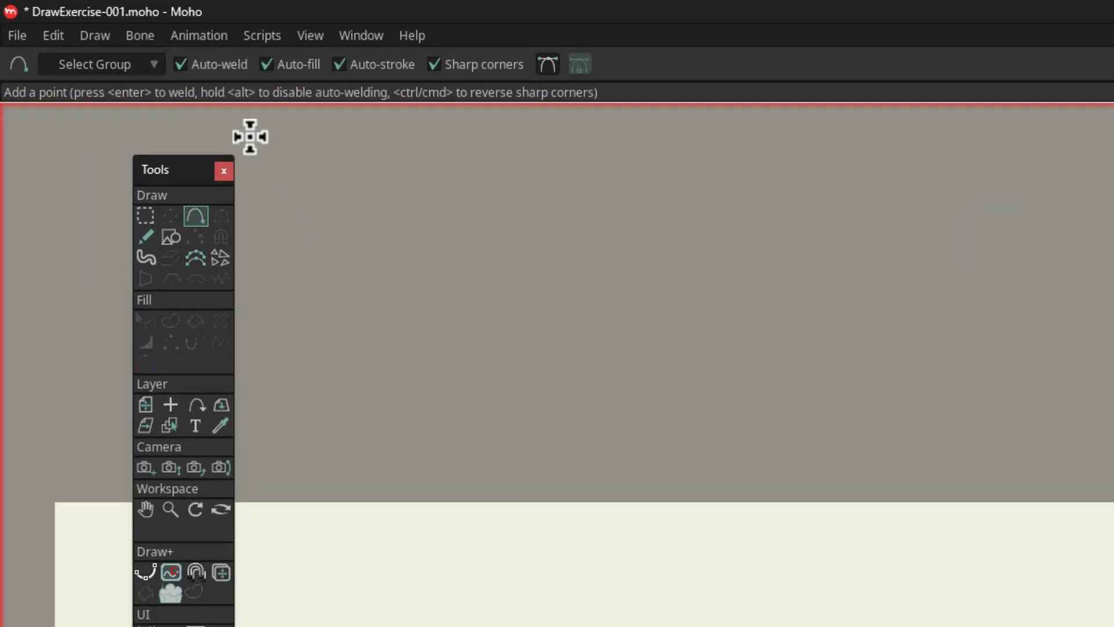
left_click(181, 65)
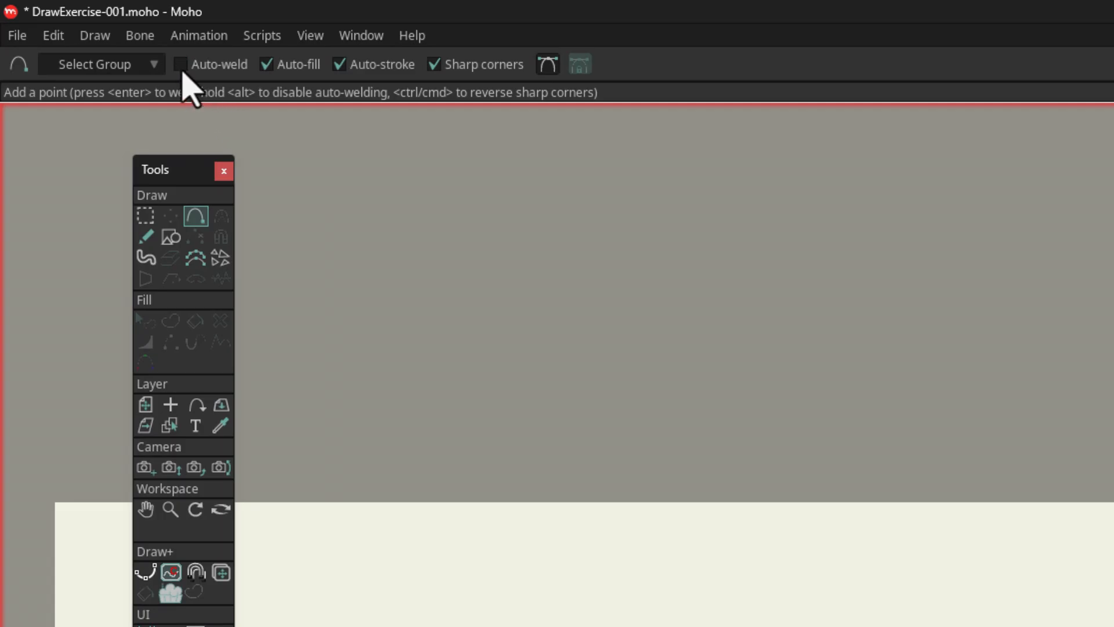
left_click(267, 64)
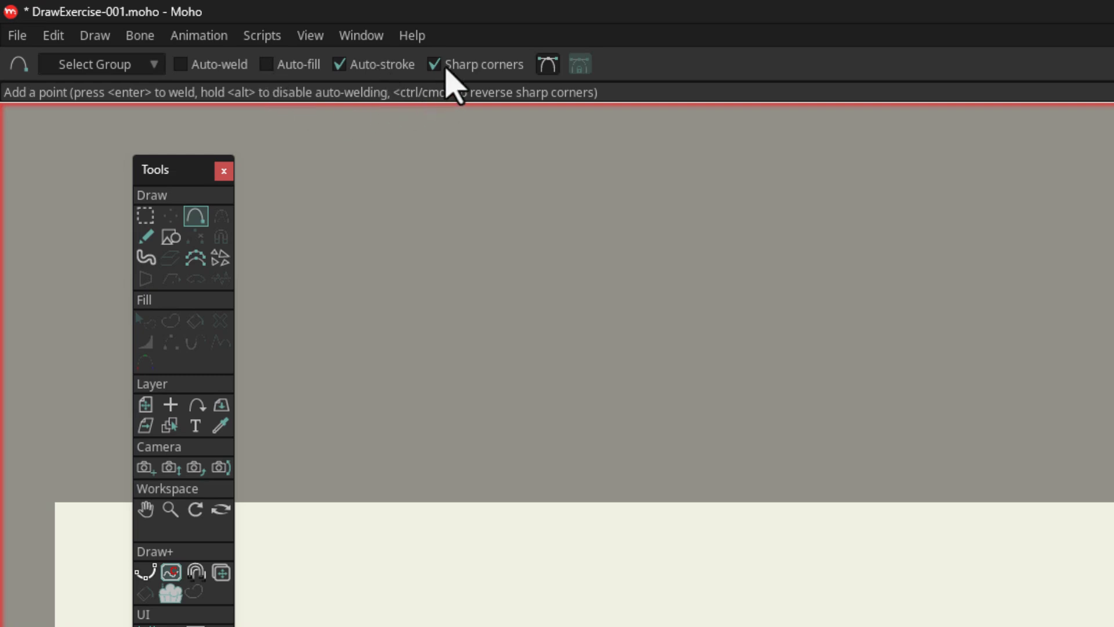
left_click(548, 67)
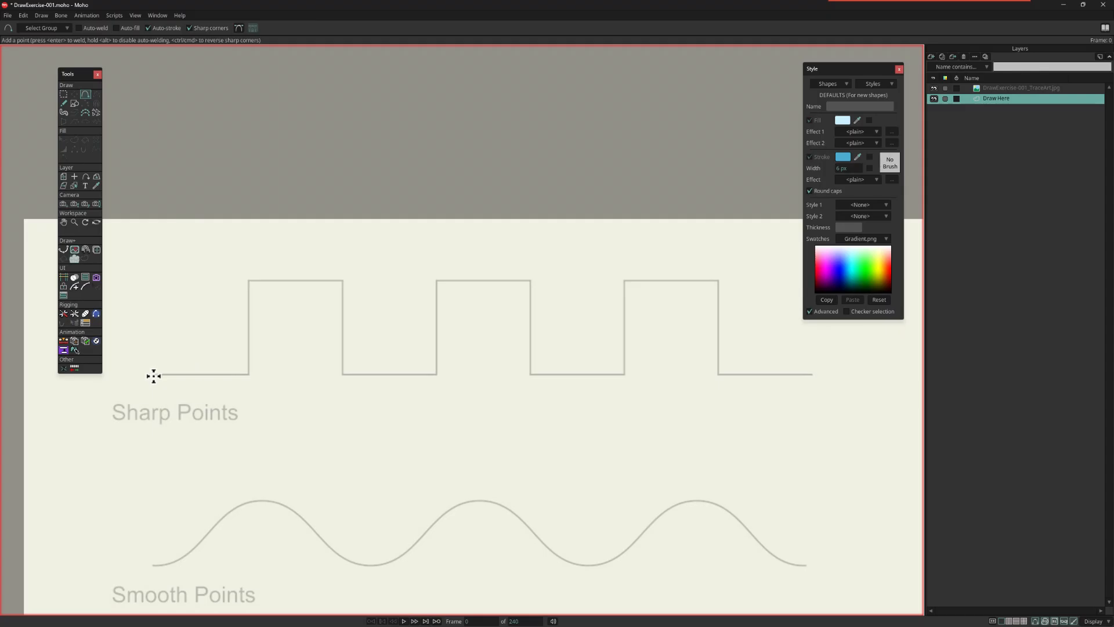
Step: Trace the Sharp Points square-wave line from end to end, placing a sharp point at each corner
mouse_move(153, 377)
left_mouse_down()
mouse_move(248, 373)
mouse_move(248, 279)
mouse_move(343, 281)
mouse_move(336, 378)
mouse_move(435, 375)
mouse_move(427, 286)
mouse_move(522, 274)
mouse_move(527, 375)
mouse_move(621, 376)
mouse_move(612, 298)
mouse_move(625, 280)
mouse_move(722, 276)
mouse_move(719, 374)
left_mouse_up()
left_click_drag(805, 375, 812, 374)
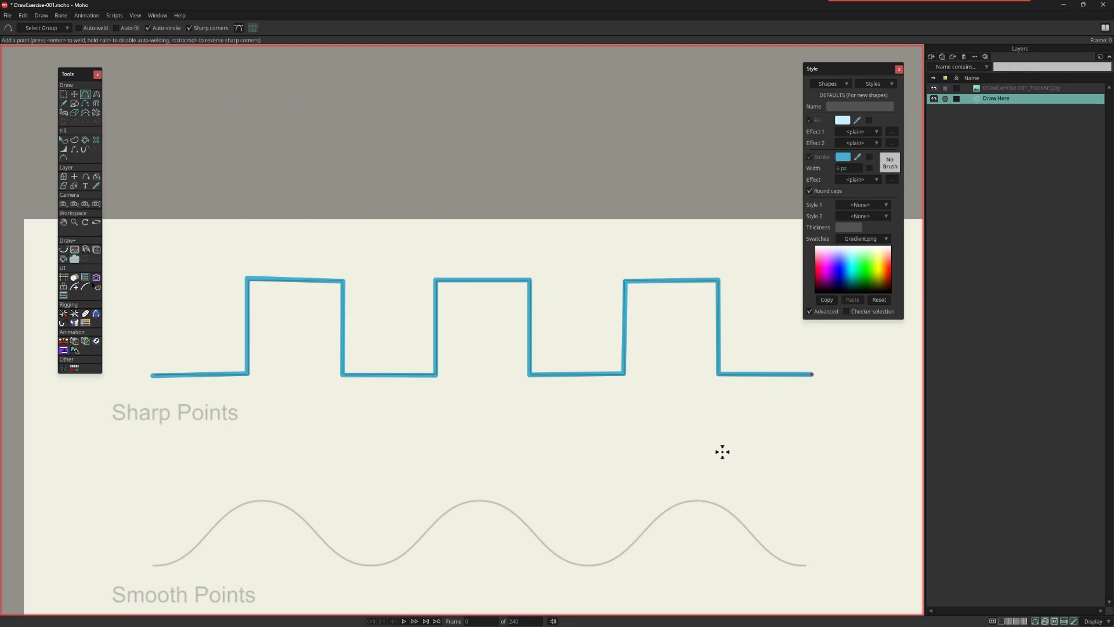
Step: Delete all points of the traced square-wave line
key("g")
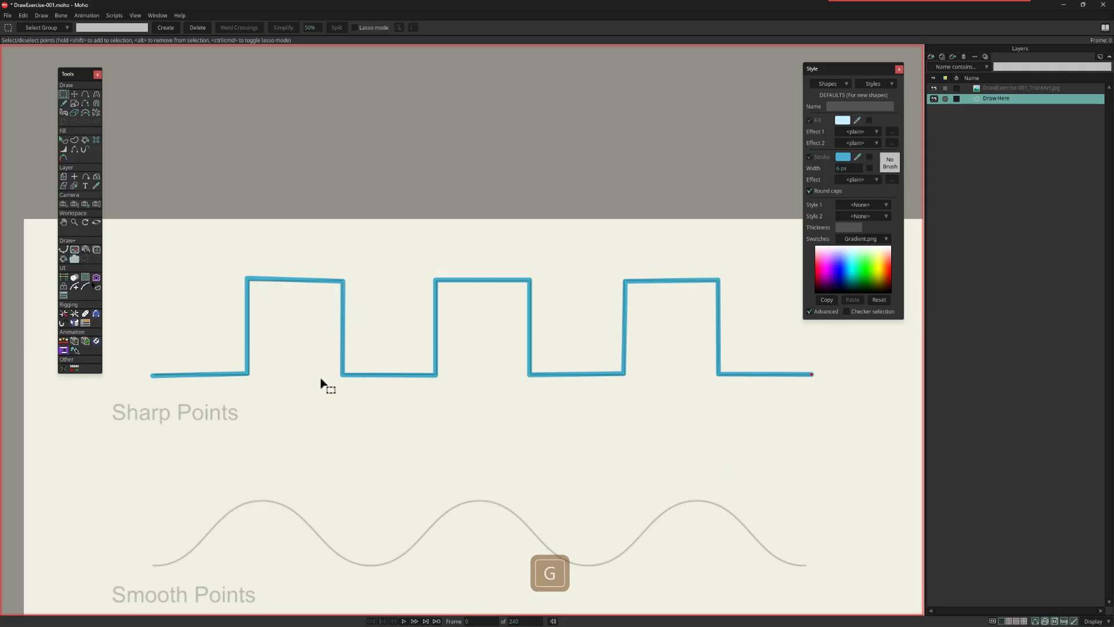
left_click_drag(130, 251, 862, 430)
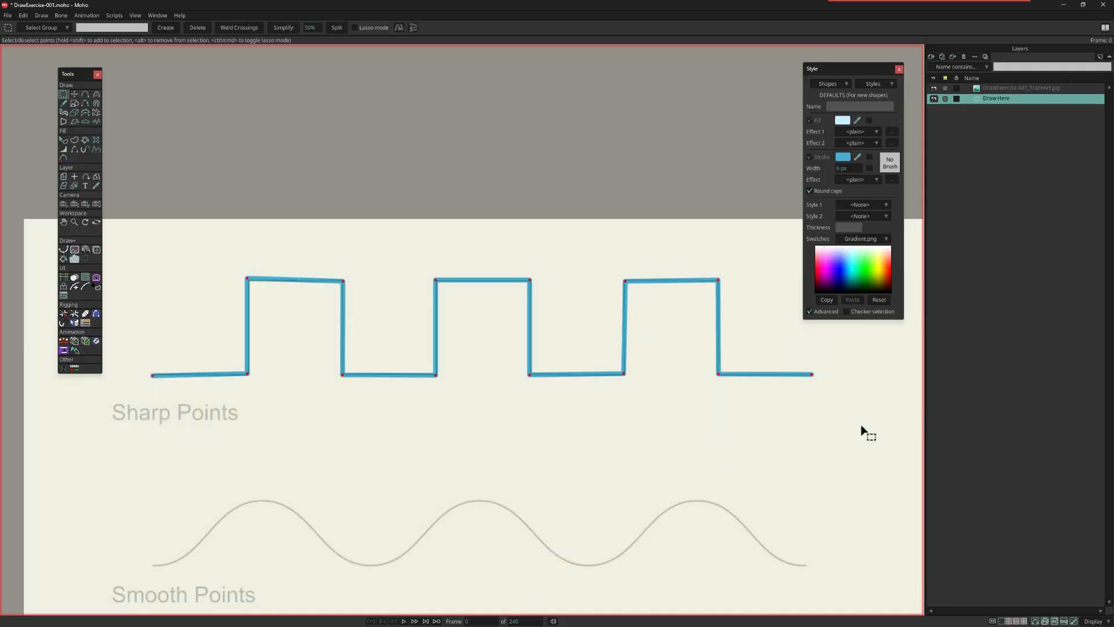
key("Delete")
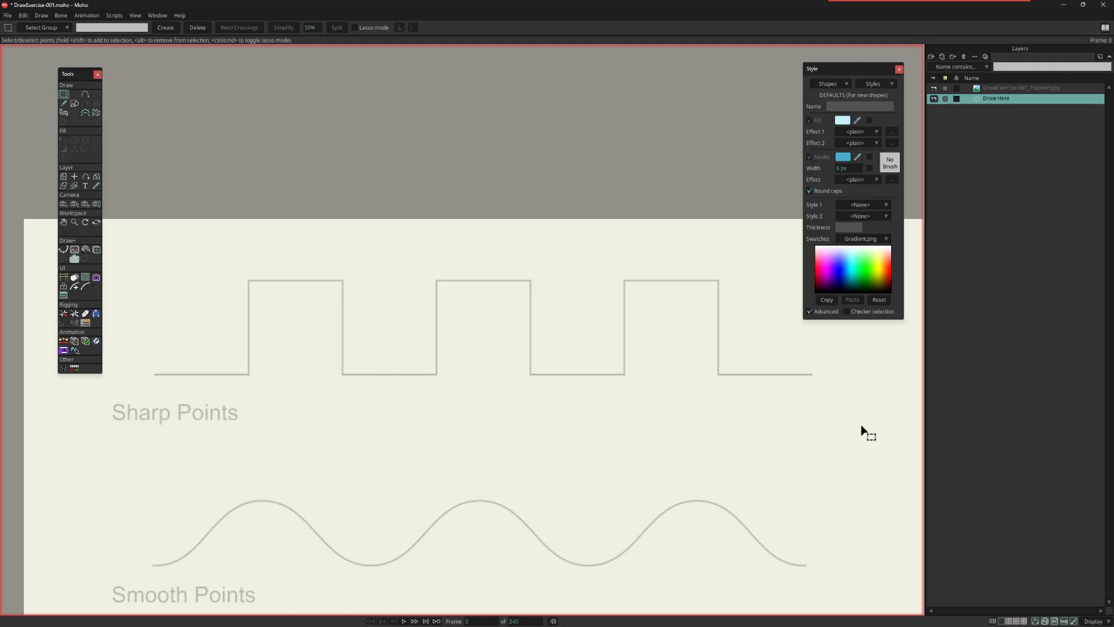
Step: Retrace the Sharp Points square-wave guide with the Add Point tool, corner by corner to its far end
key("a")
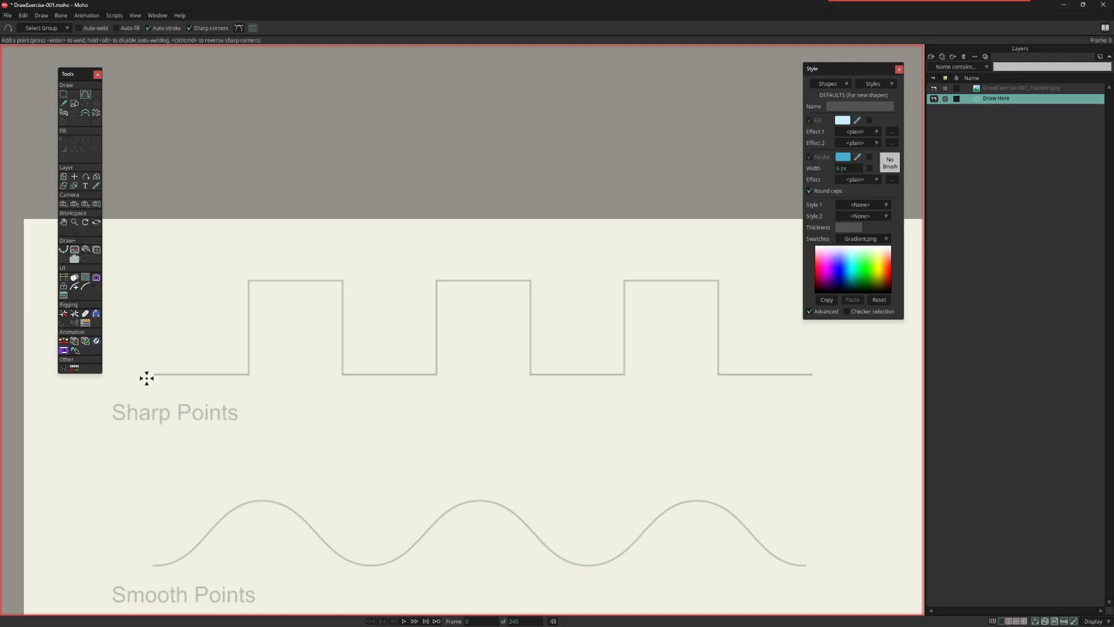
left_click_drag(153, 374, 250, 389)
mouse_move(249, 375)
left_mouse_down()
mouse_move(256, 280)
mouse_move(309, 284)
mouse_move(345, 336)
mouse_move(344, 374)
mouse_move(435, 378)
mouse_move(450, 281)
mouse_move(438, 281)
mouse_move(527, 294)
mouse_move(533, 281)
mouse_move(540, 373)
mouse_move(552, 381)
mouse_move(535, 371)
mouse_move(625, 383)
mouse_move(629, 281)
mouse_move(720, 292)
mouse_move(719, 371)
mouse_move(814, 379)
left_mouse_up()
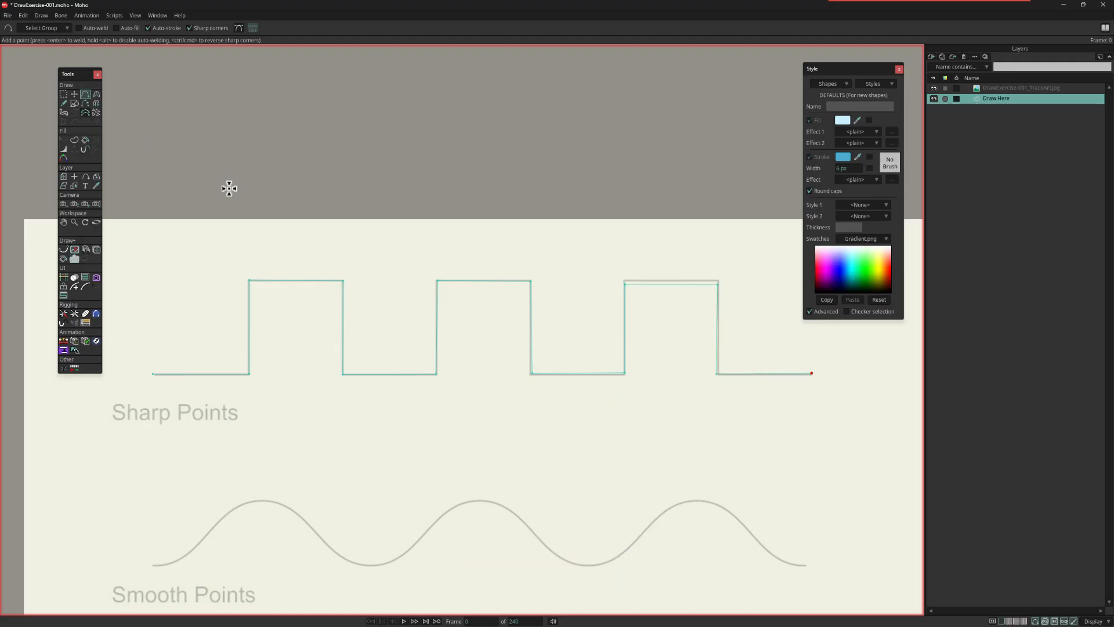
Step: Move the two upper points of the third square bump up onto the trace artwork and deselect them
key("g")
left_click_drag(602, 253, 772, 328)
key("t")
left_click_drag(679, 331, 676, 329)
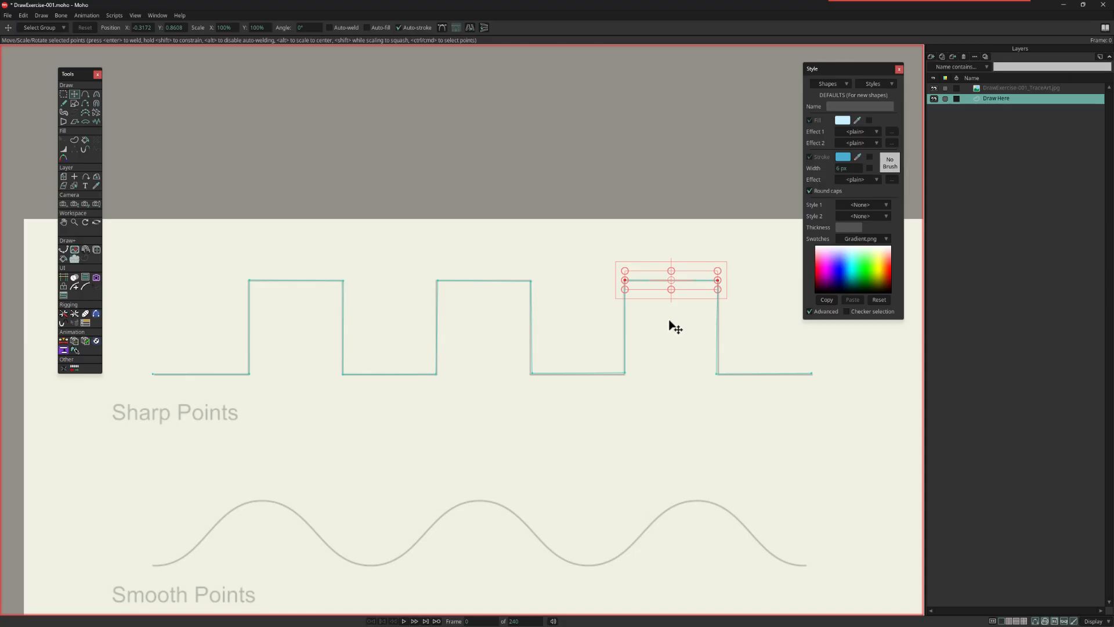
key("Escape")
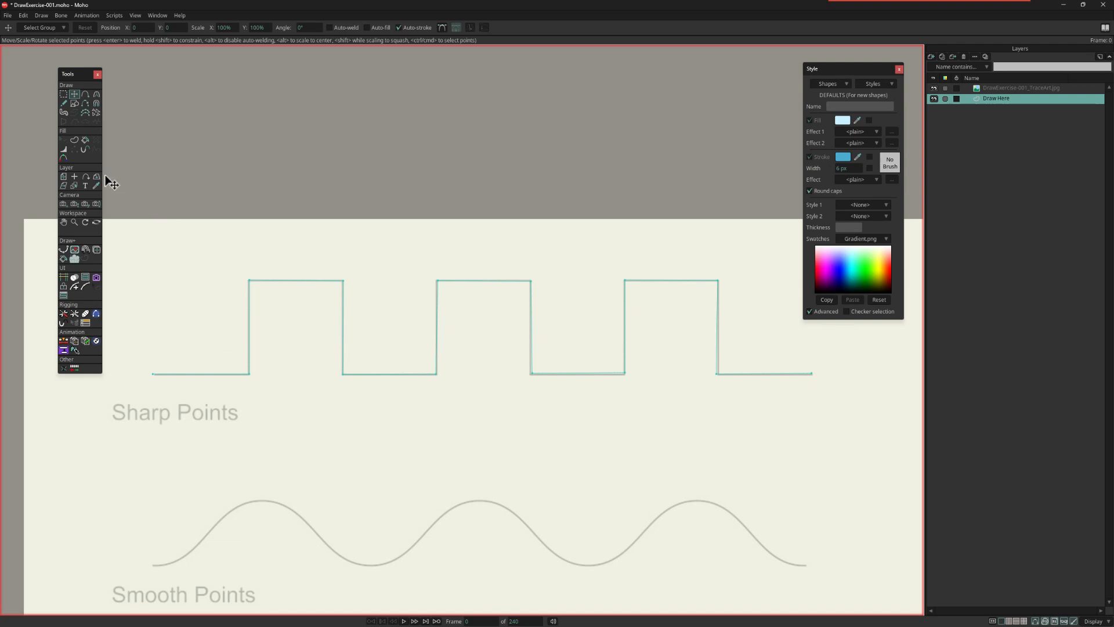
Step: Create a stroked shape from the traced square-wave path with the Create Shape tool
left_click(74, 140)
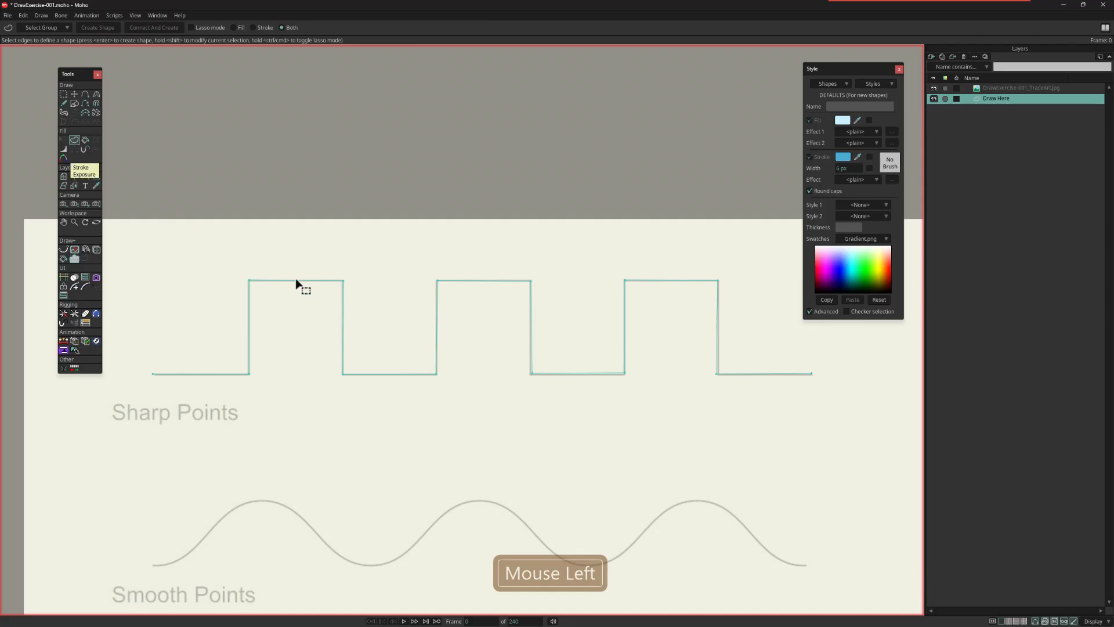
key("Return")
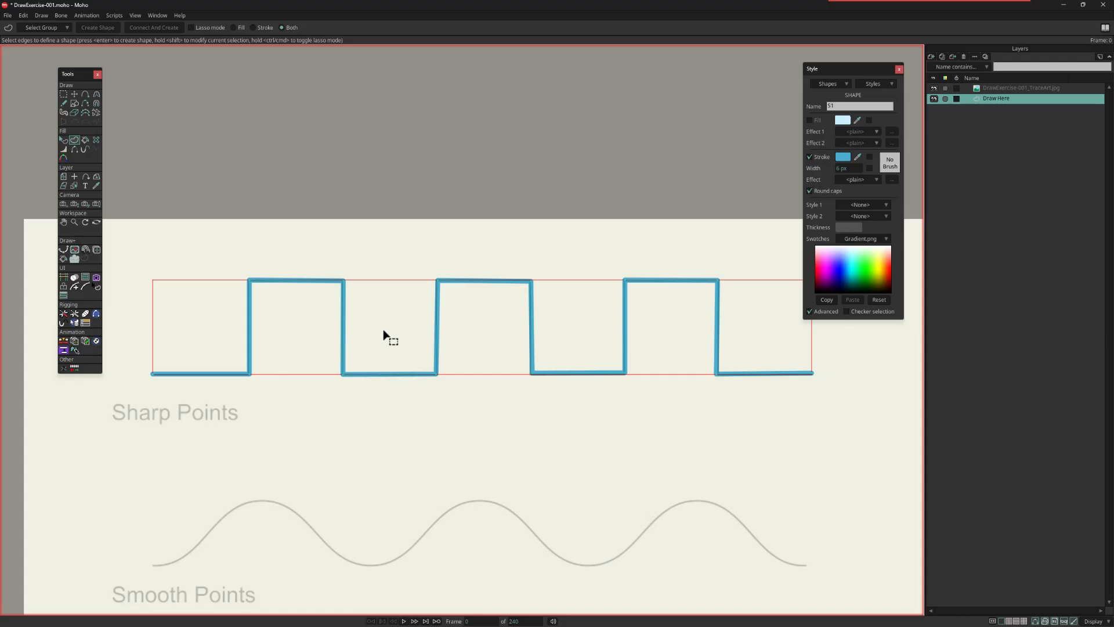
Step: Turn on Auto-fill and add a four-point open zigzag path between the Sharp Points and Smooth Points guides
left_click(86, 93)
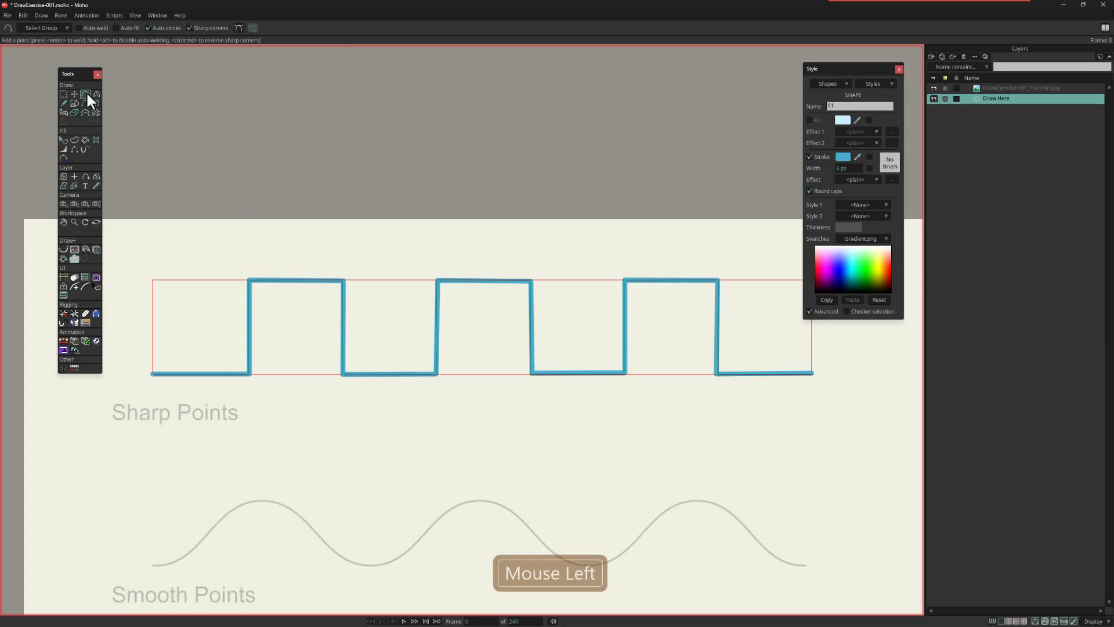
left_click(121, 26)
left_click(323, 433)
left_click(431, 460)
left_click(527, 428)
left_click(612, 455)
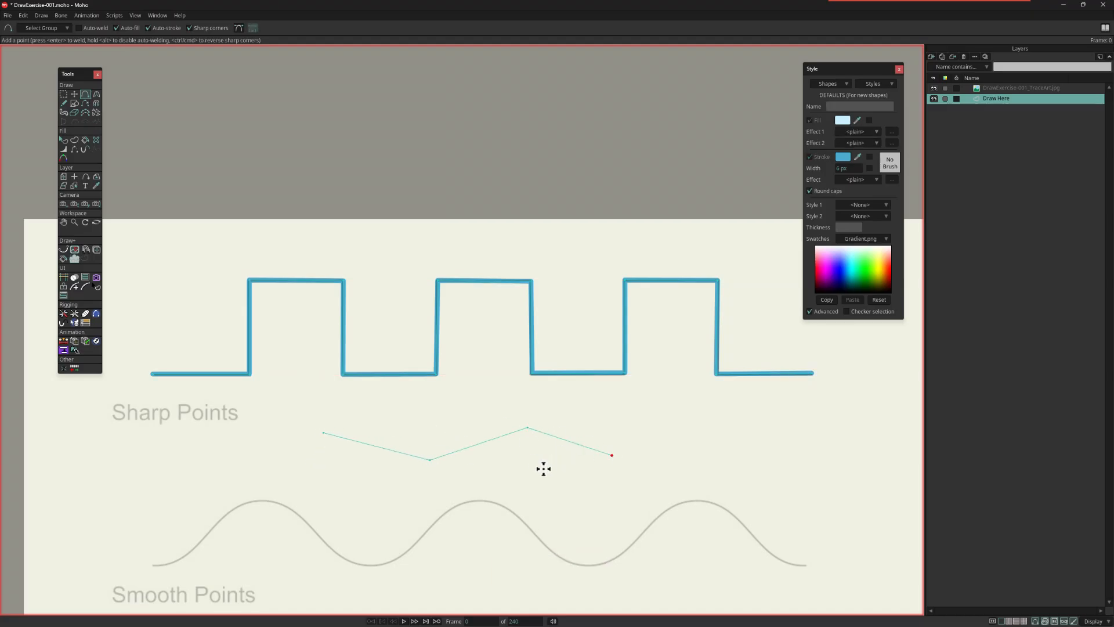
Step: Turn off Auto-fill and draw a second four-point open zigzag just below the first one
left_click(123, 28)
mouse_move(322, 450)
left_mouse_down()
mouse_move(434, 475)
mouse_move(527, 443)
mouse_move(615, 472)
left_mouse_up()
left_click(616, 474)
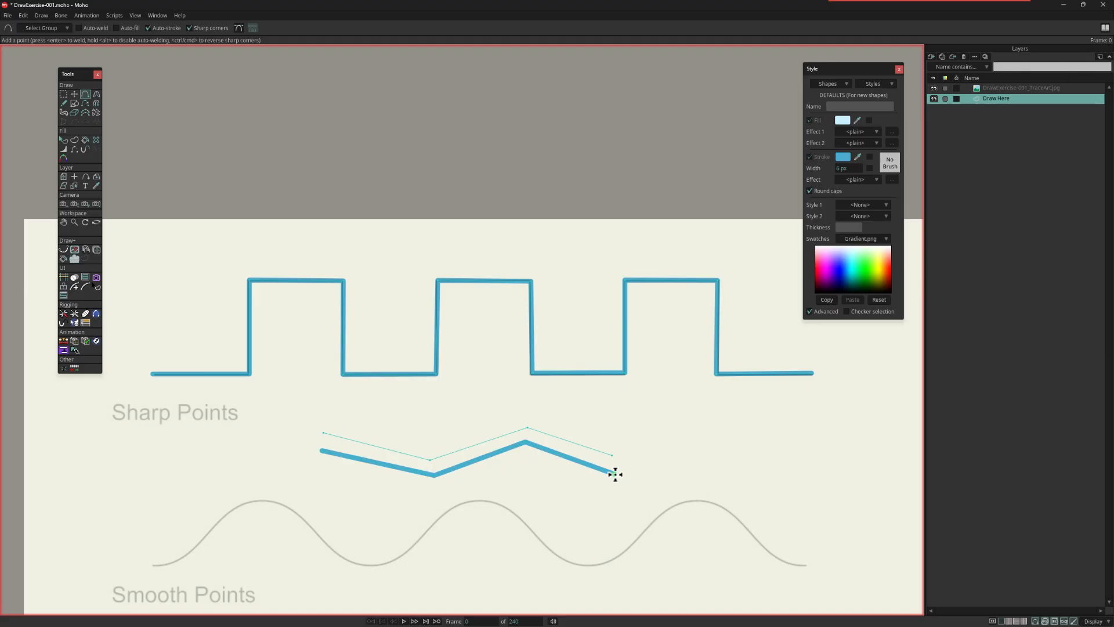
Step: Delete both test zigzag lines between the Sharp Points and Smooth Points guides
key("g")
left_click_drag(294, 422, 708, 541)
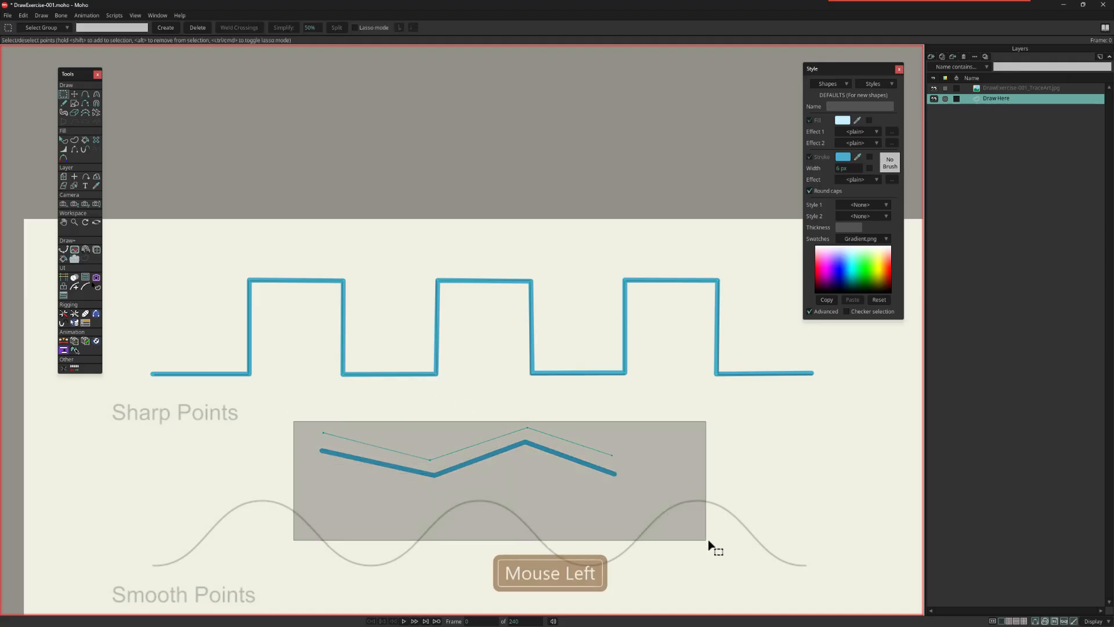
key("Delete")
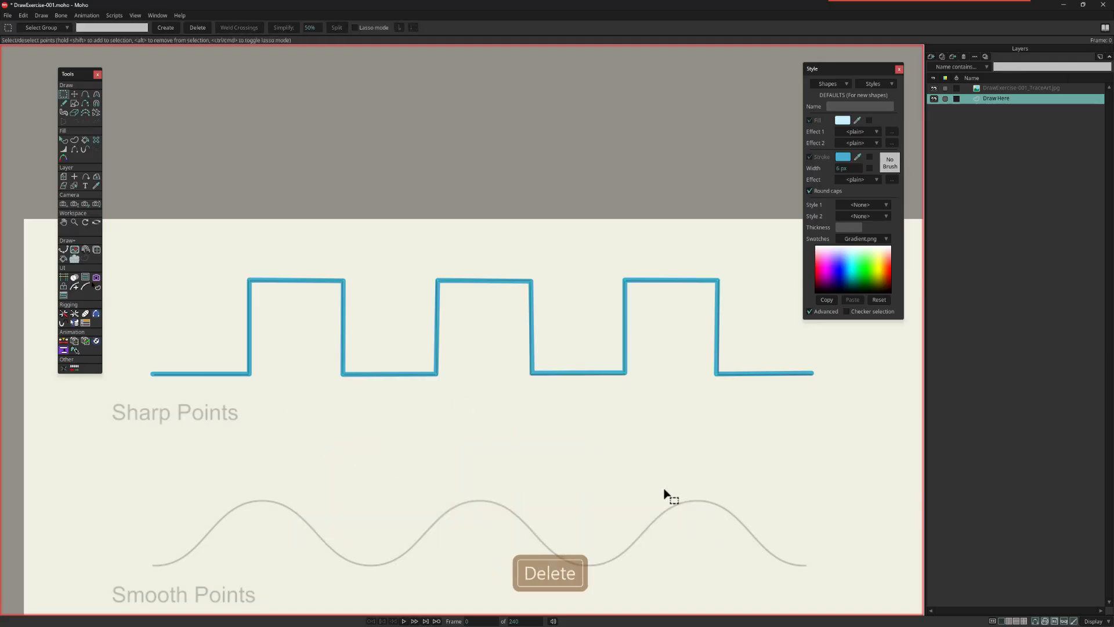
Step: Turn off Sharp corners and trace the Smooth Points wave with one point at each end, crest and trough
left_click_drag(647, 480, 617, 360)
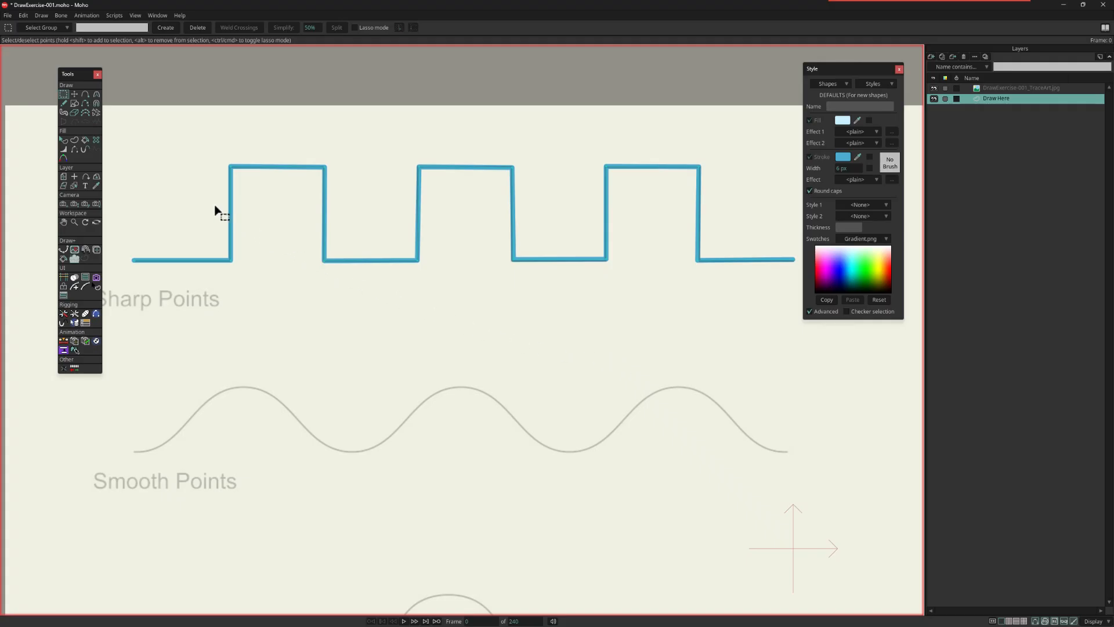
left_click(85, 94)
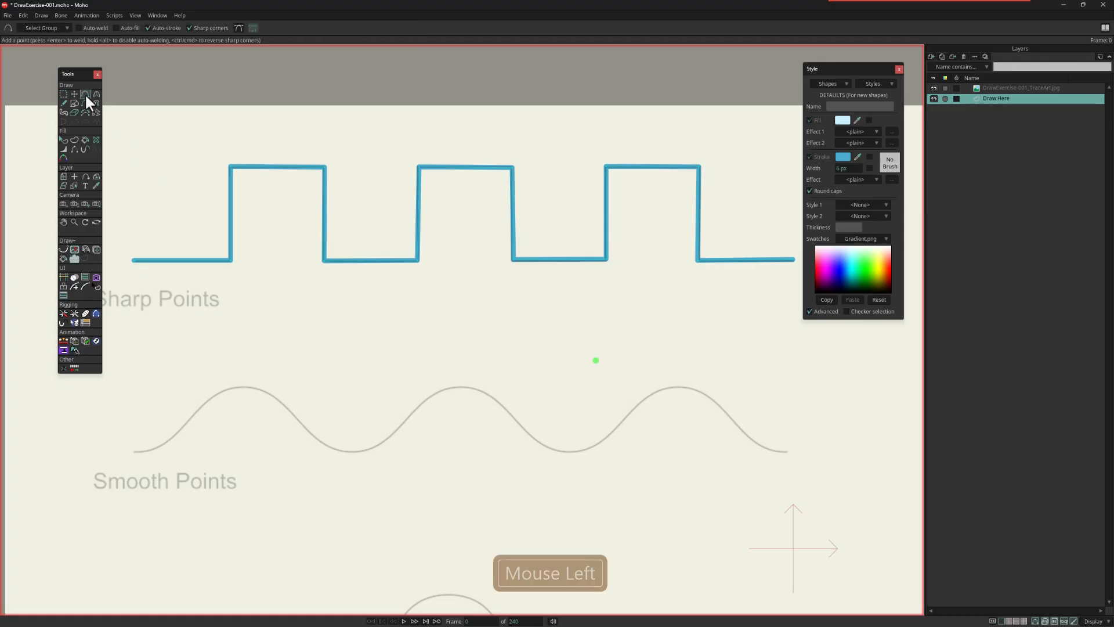
left_click(190, 28)
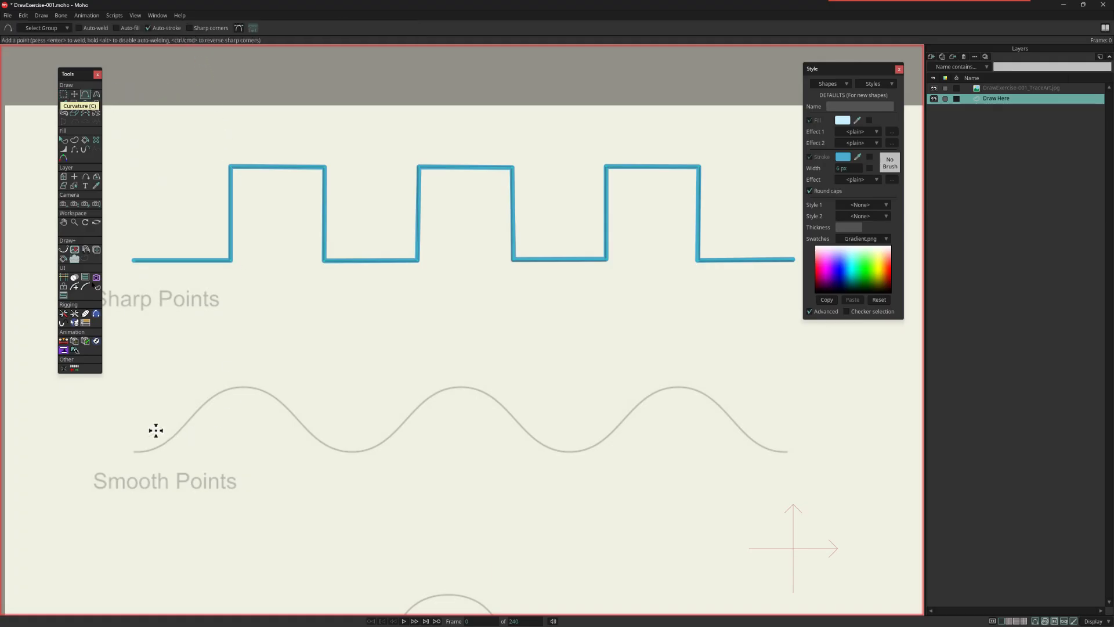
left_click(135, 453)
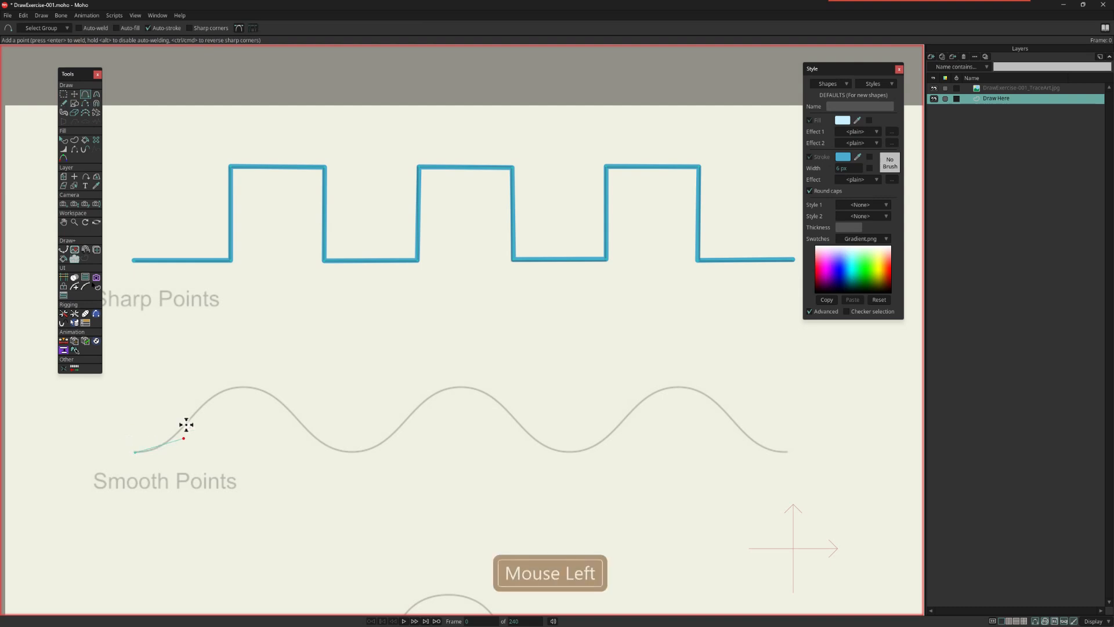
left_click(242, 388)
left_click(353, 453)
left_click(460, 386)
left_click(570, 453)
left_click(677, 386)
left_click(786, 452)
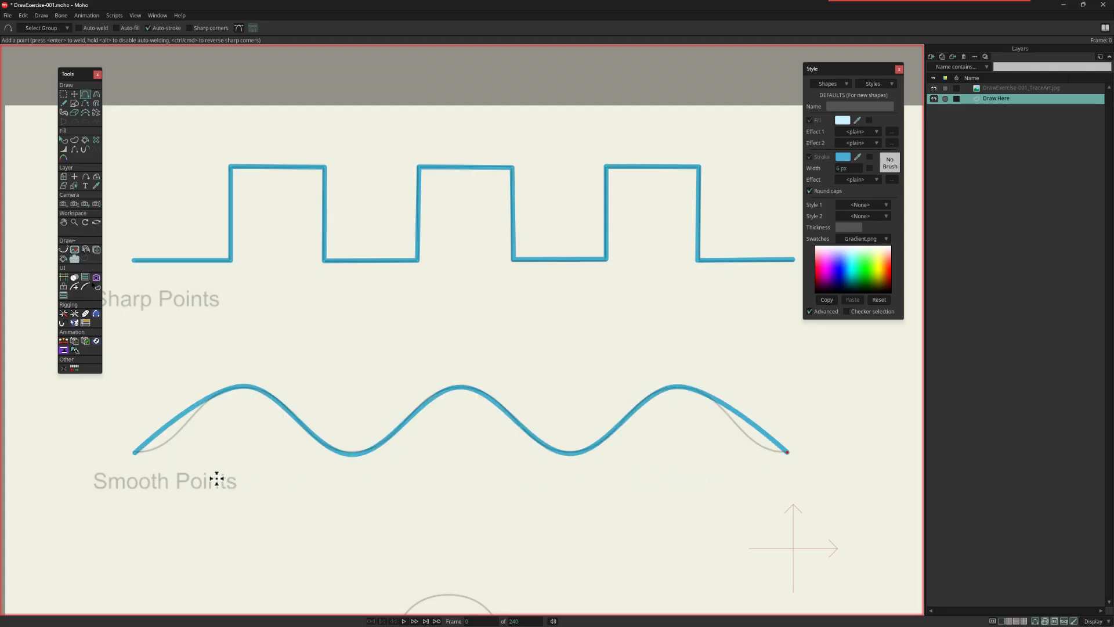
Step: Add an extra point near each end of the Smooth Points wave and pull it down onto the guide
left_click_drag(157, 435, 148, 453)
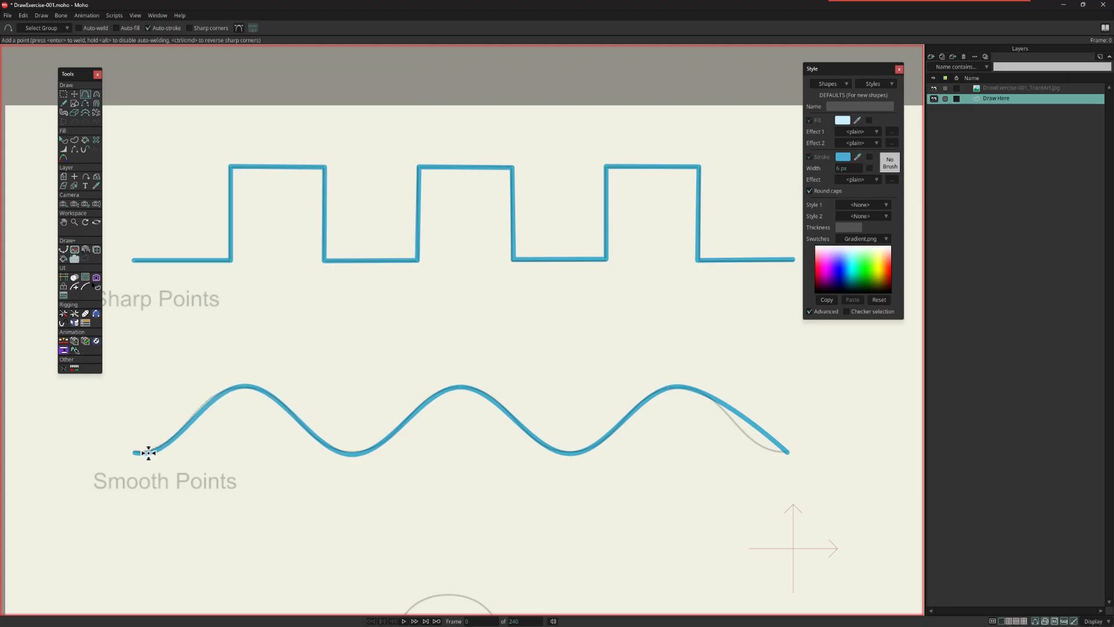
left_click_drag(768, 441, 768, 450)
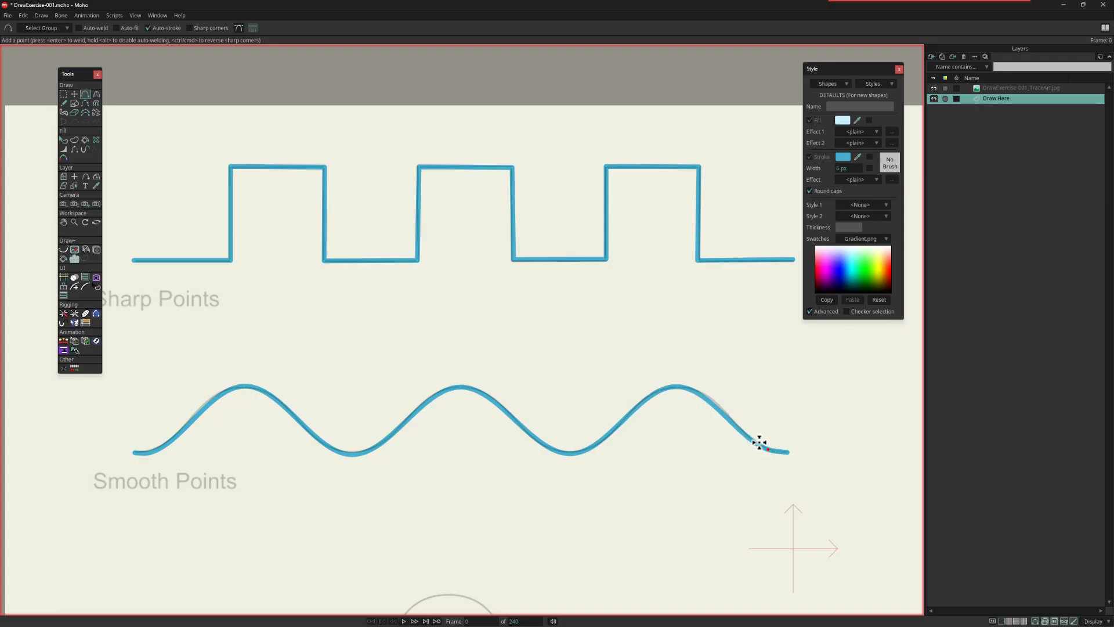
scroll(737, 415, "up", 6)
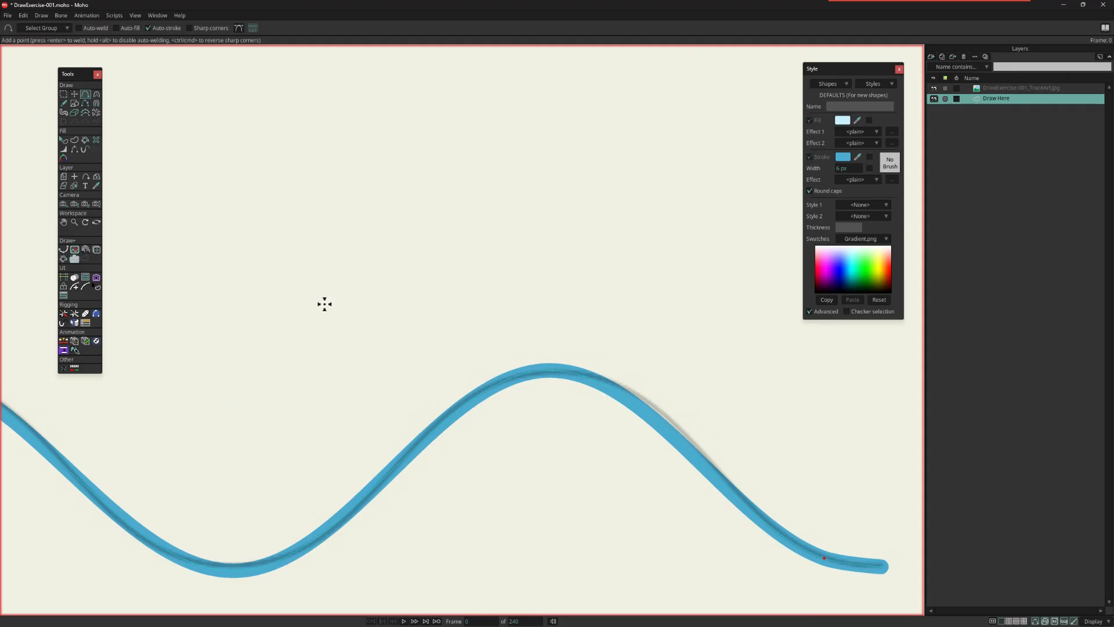
scroll(307, 283, "down", 4)
Step: Select the crest and trough points of the Smooth Points wave and increase their curvature to about 0.39
left_click_drag(343, 325, 555, 411)
left_click(64, 94)
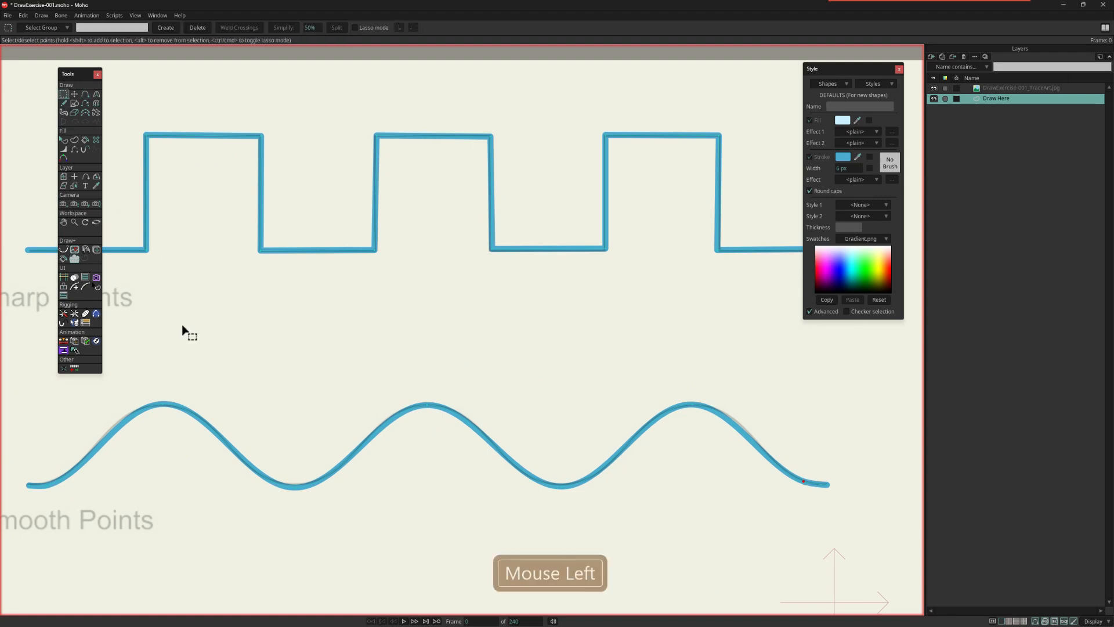
left_click_drag(130, 359, 734, 531)
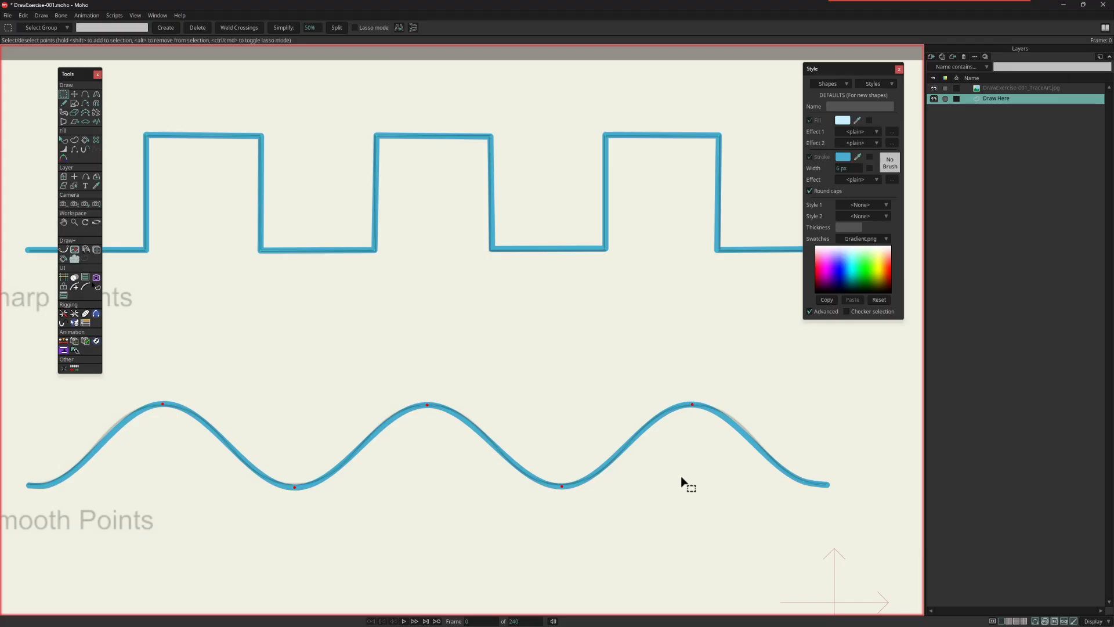
key("c")
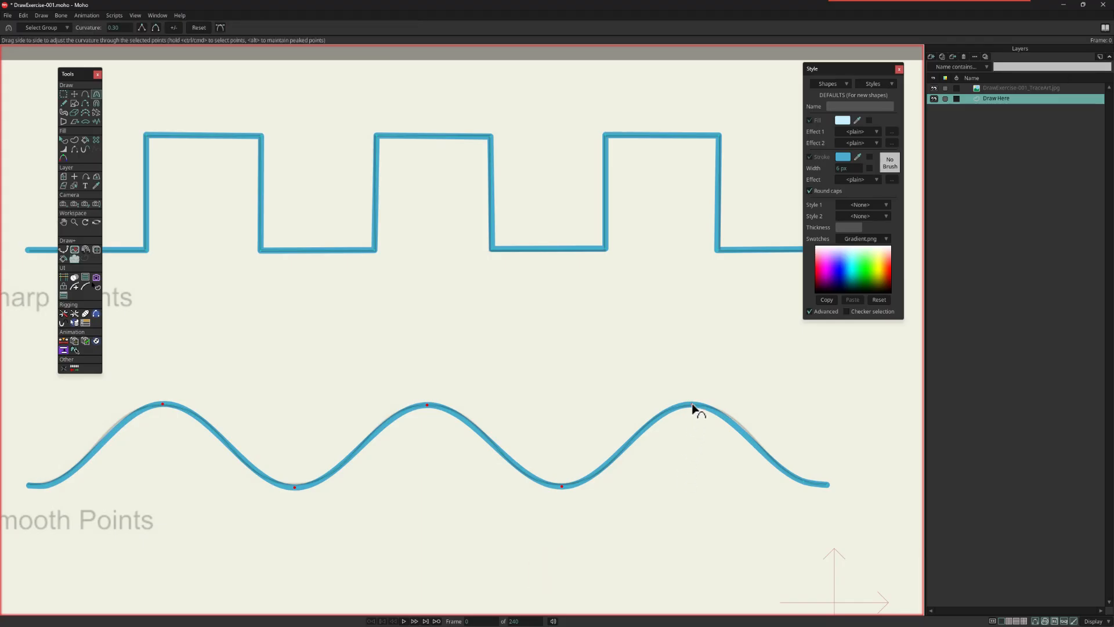
left_click_drag(694, 406, 773, 432)
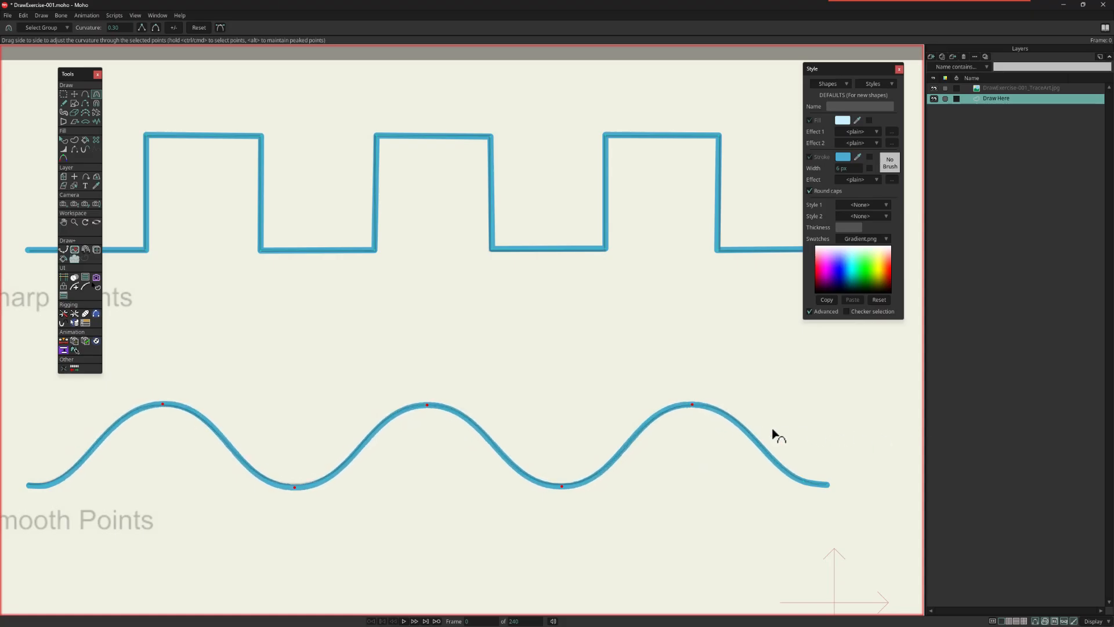
Step: Turn on Sharp corners and trace the Sharp And Smooth guide through its first downward arc, keeping the arc's lowest point smooth
scroll(244, 325, "down", 1)
left_click_drag(212, 317, 256, 317)
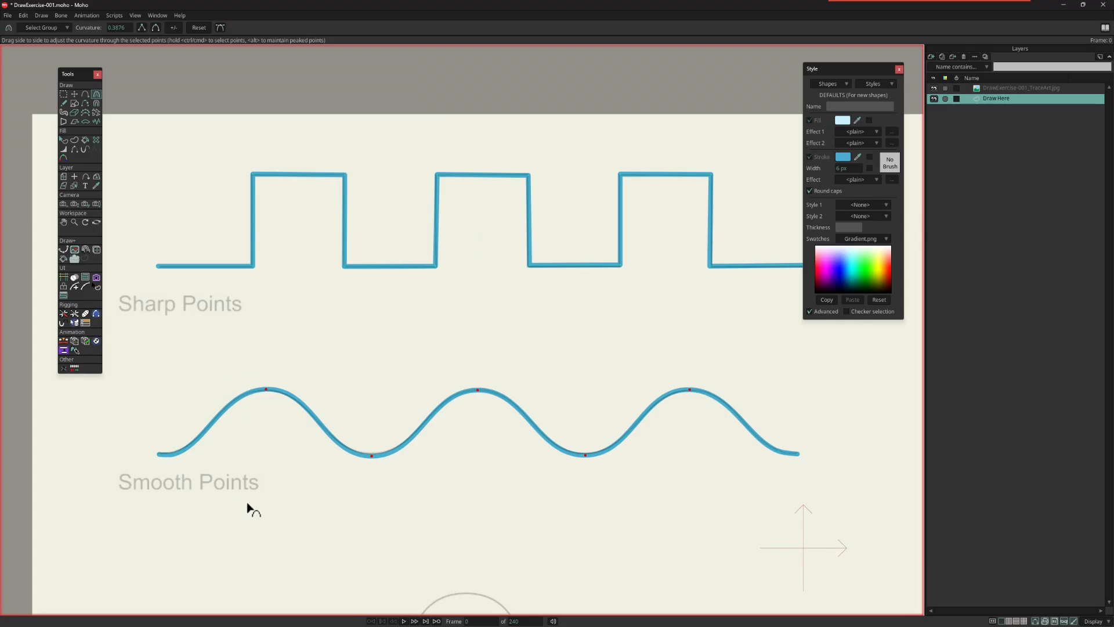
left_click_drag(535, 530, 537, 296)
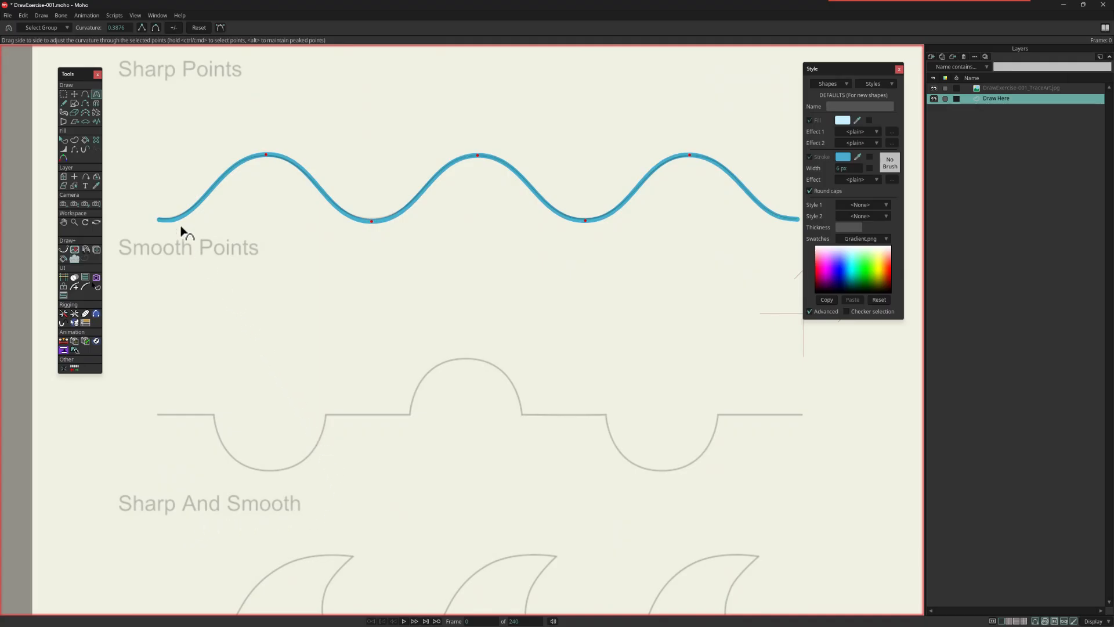
left_click(87, 93)
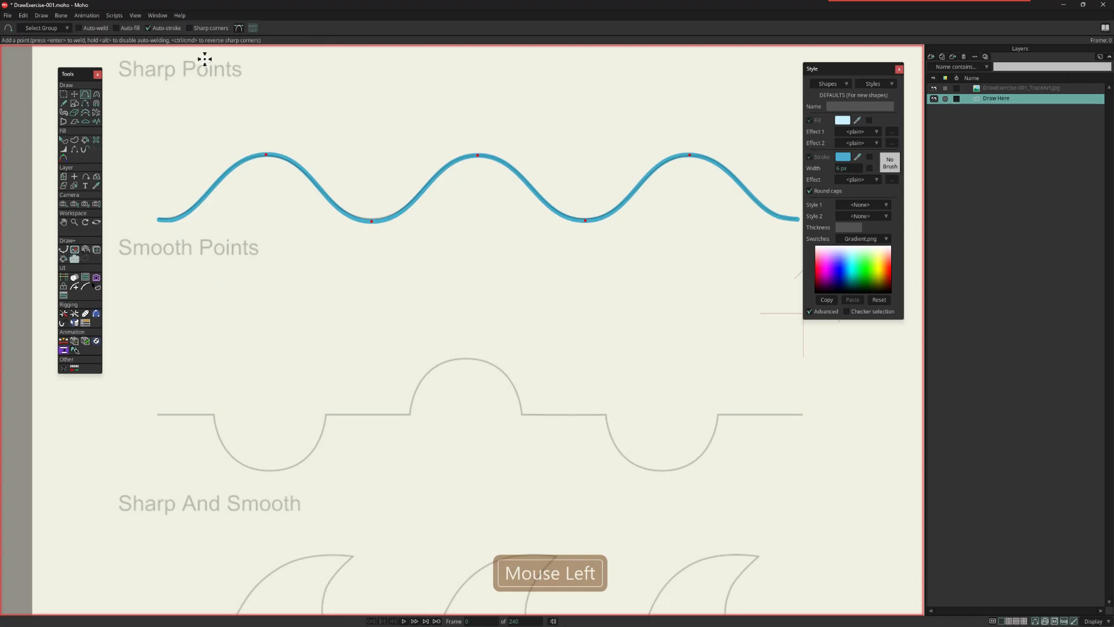
left_click(191, 30)
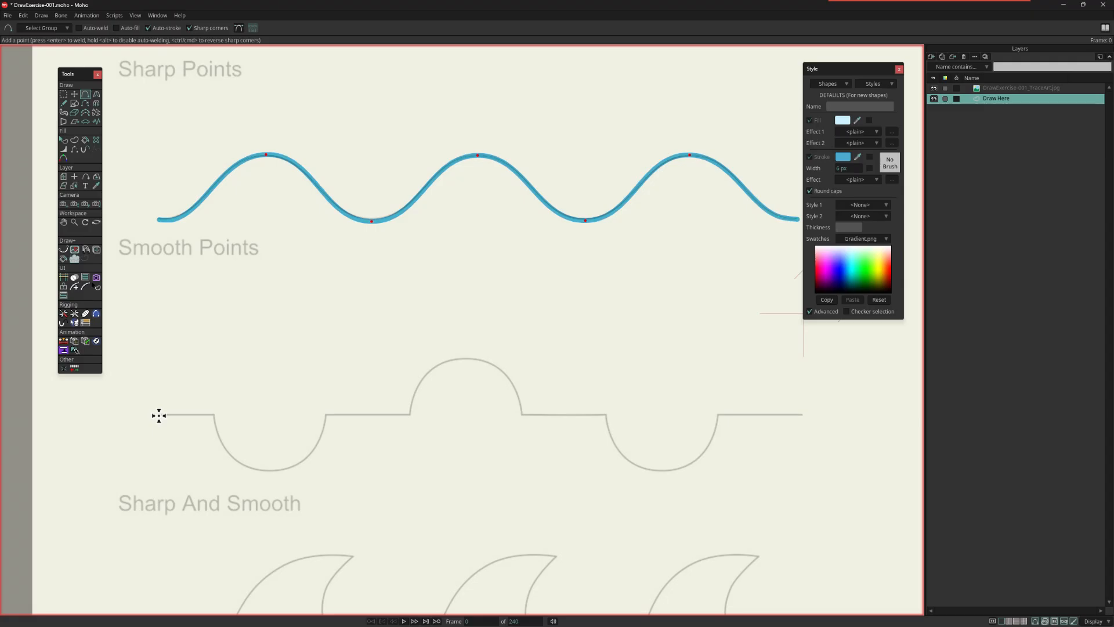
left_click_drag(158, 416, 214, 414)
mouse_move(214, 414)
left_mouse_down()
mouse_move(225, 444)
mouse_move(293, 475)
mouse_move(328, 472)
mouse_move(327, 416)
left_mouse_up()
left_click(270, 471, "ctrl")
left_click(327, 415)
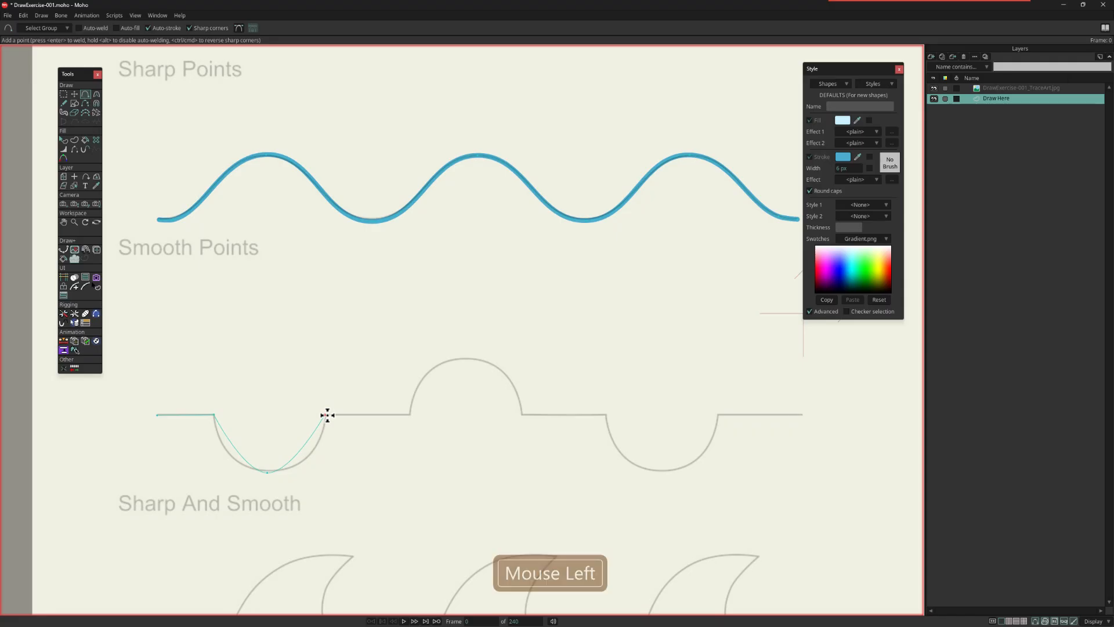
Step: Continue the path through the upward arc and second downward arc to the guide's end, keeping the arcs' middle points smooth
left_click(411, 415)
left_click(464, 358, "ctrl")
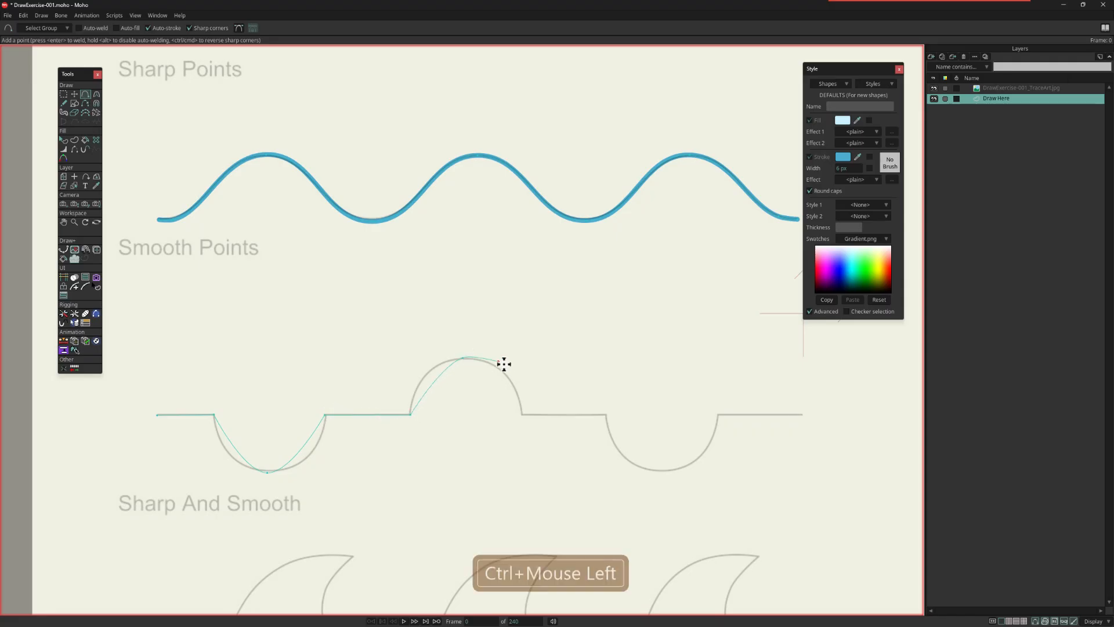
left_click(523, 415)
left_click(604, 414)
left_click(667, 468, "ctrl")
left_click(717, 417)
left_click_drag(719, 416, 790, 413)
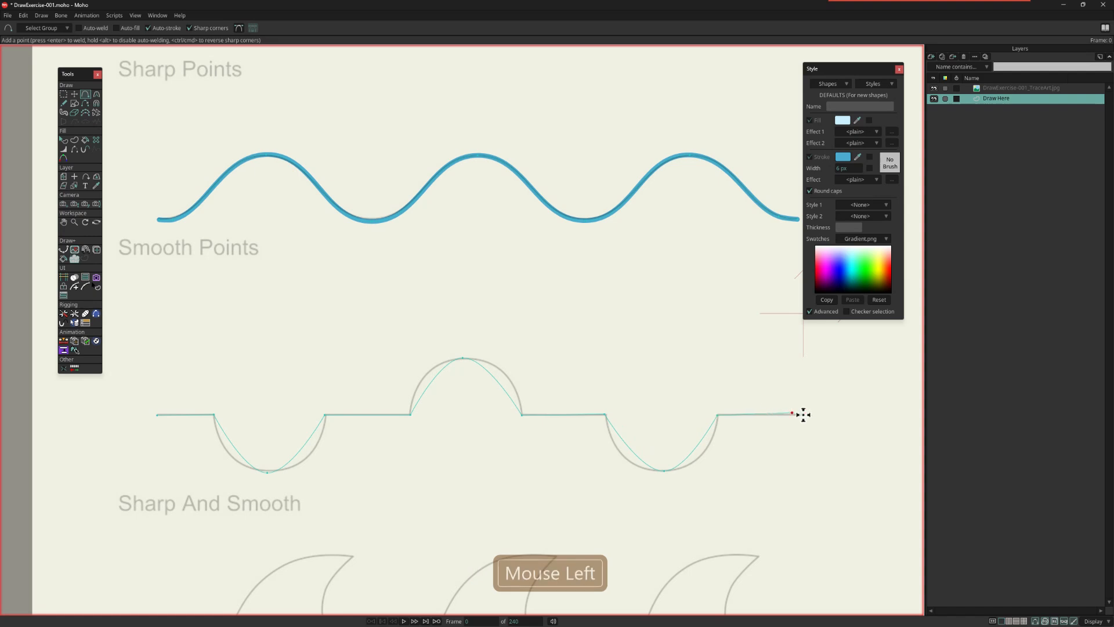
left_click(803, 414)
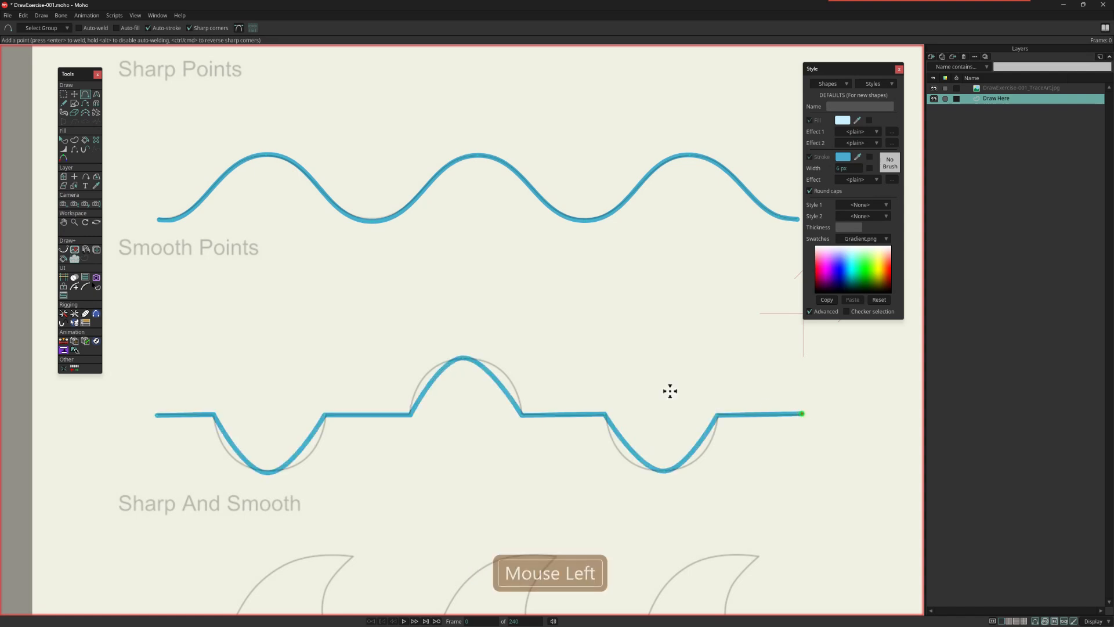
Step: Select the middle points of the three arcs and round them to a curvature of about 0.67
key("g")
left_click_drag(418, 335, 512, 376)
left_click_drag(190, 465, 760, 508)
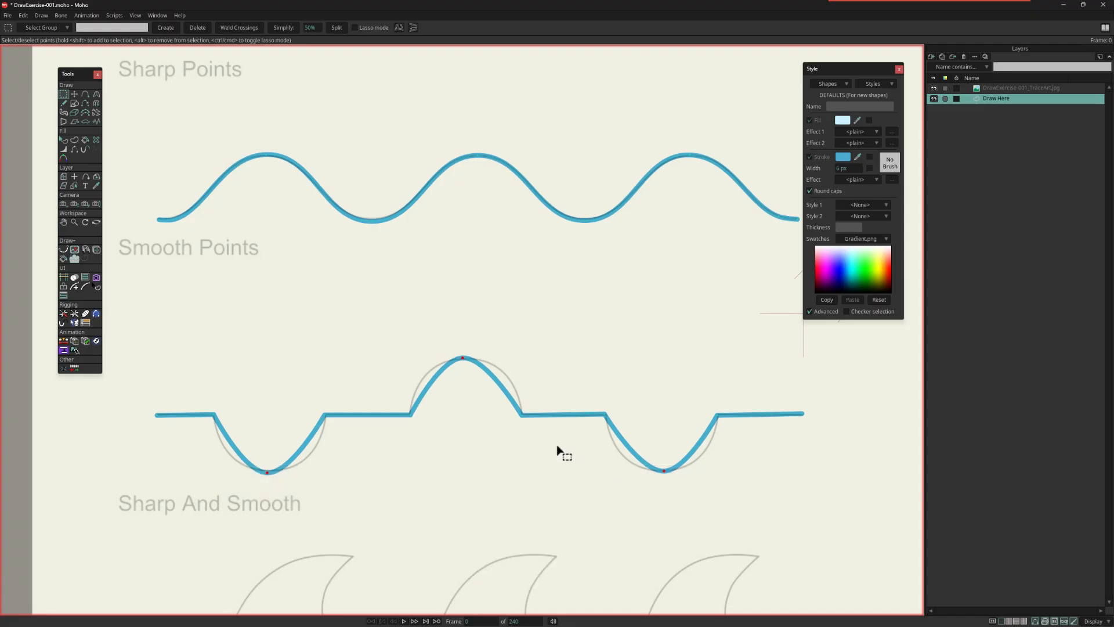
key("c")
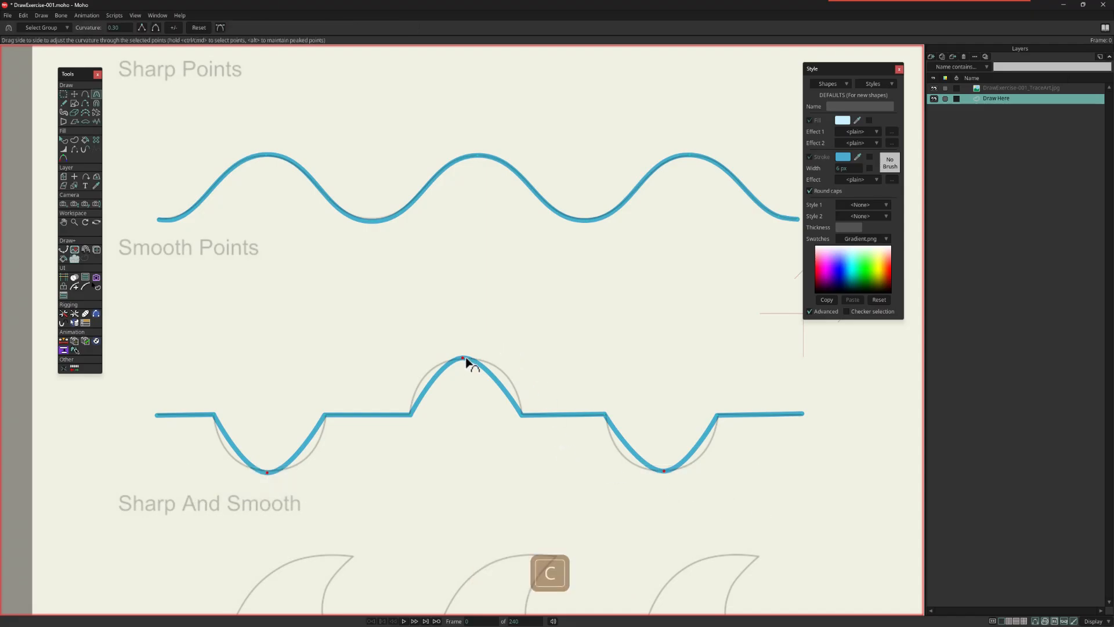
left_click_drag(464, 360, 783, 388)
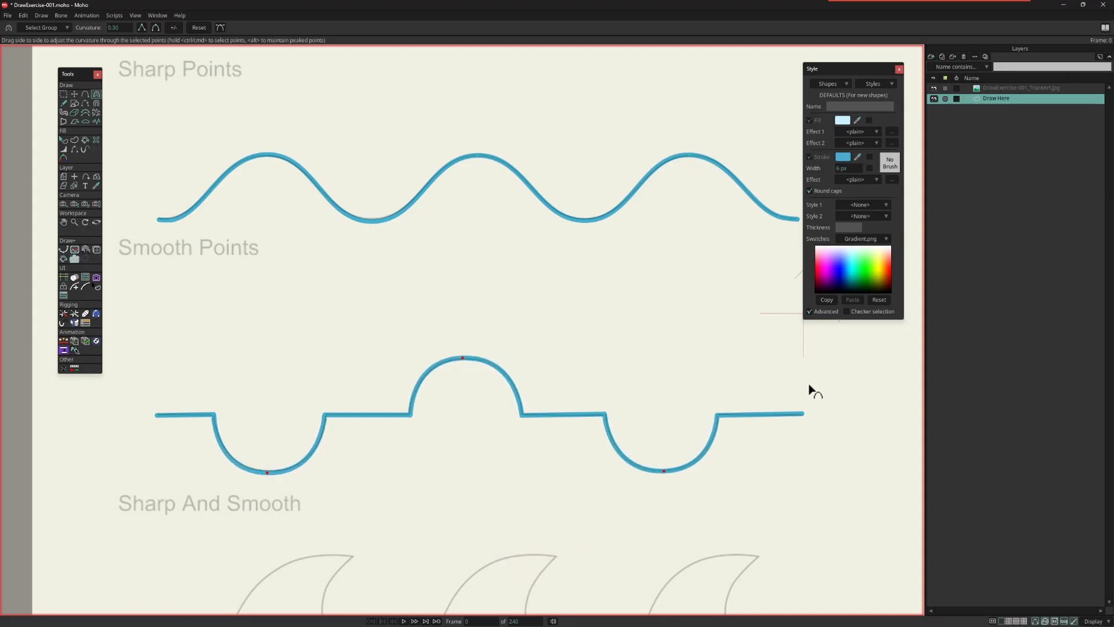
Step: Turn off Sharp corners and trace the first EXTREME!!! wave from its flat start over a sharp tip to the following trough
scroll(641, 462, "down", 1)
left_click_drag(634, 467, 595, 559)
left_click_drag(462, 541, 463, 540)
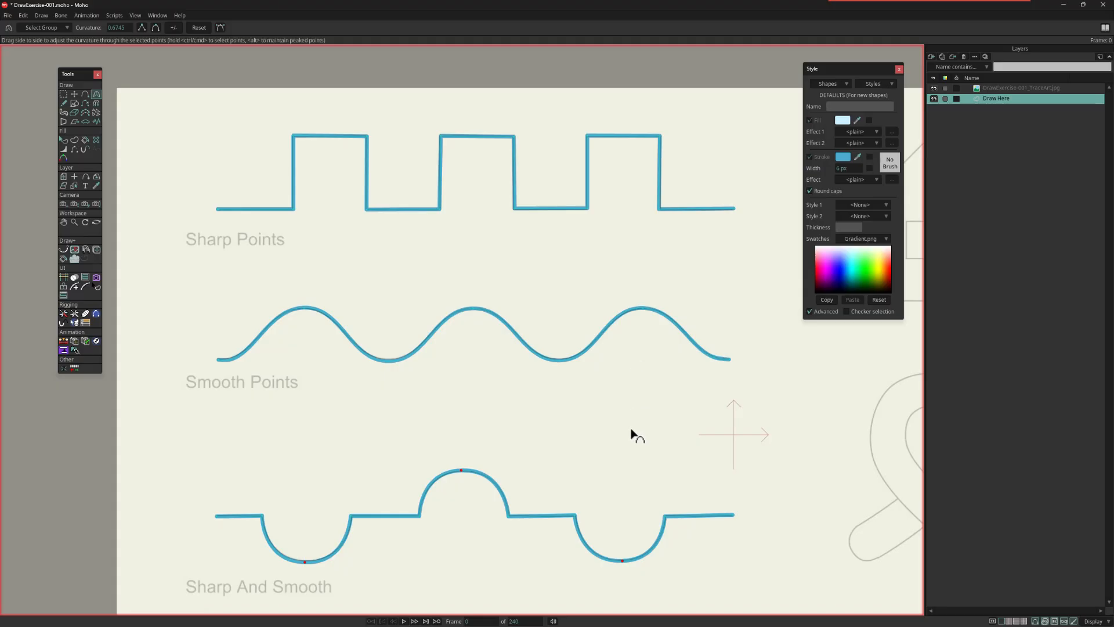
scroll(631, 430, "down", 2)
left_click_drag(627, 453, 611, 253)
scroll(564, 303, "up", 2)
scroll(607, 273, "up", 1)
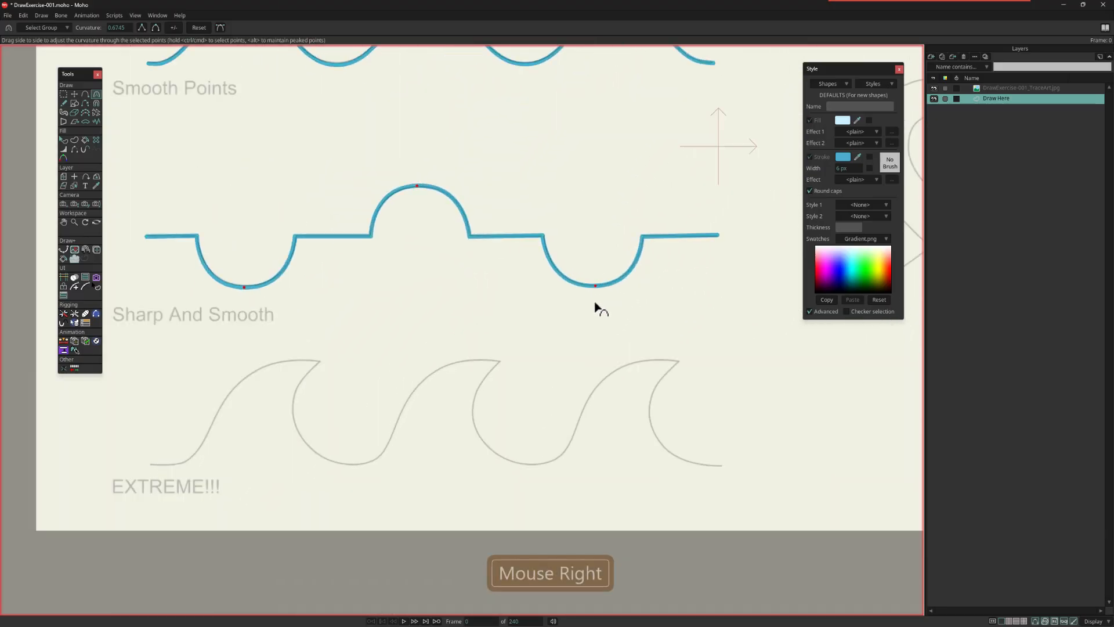
left_click_drag(577, 346, 586, 372)
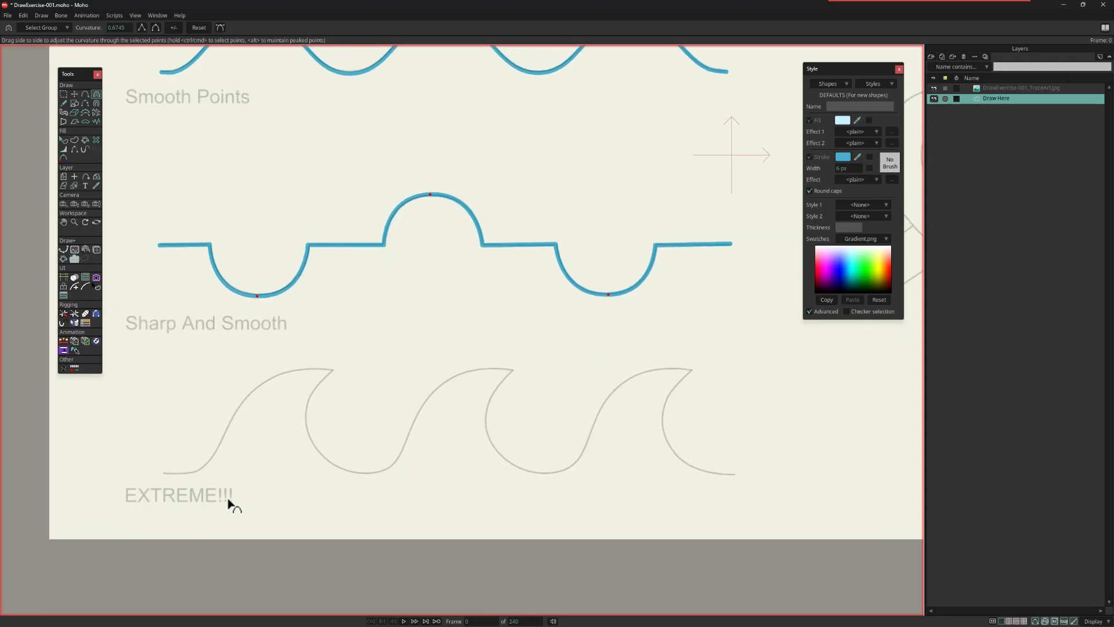
left_click_drag(323, 443, 334, 383)
scroll(342, 382, "up", 1)
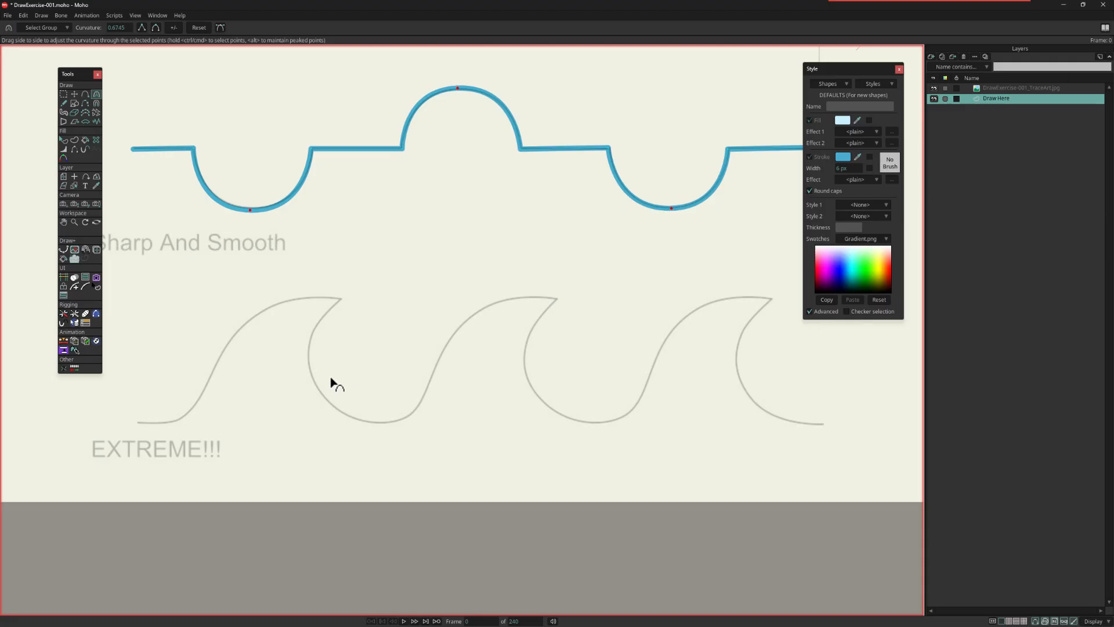
left_click(85, 93)
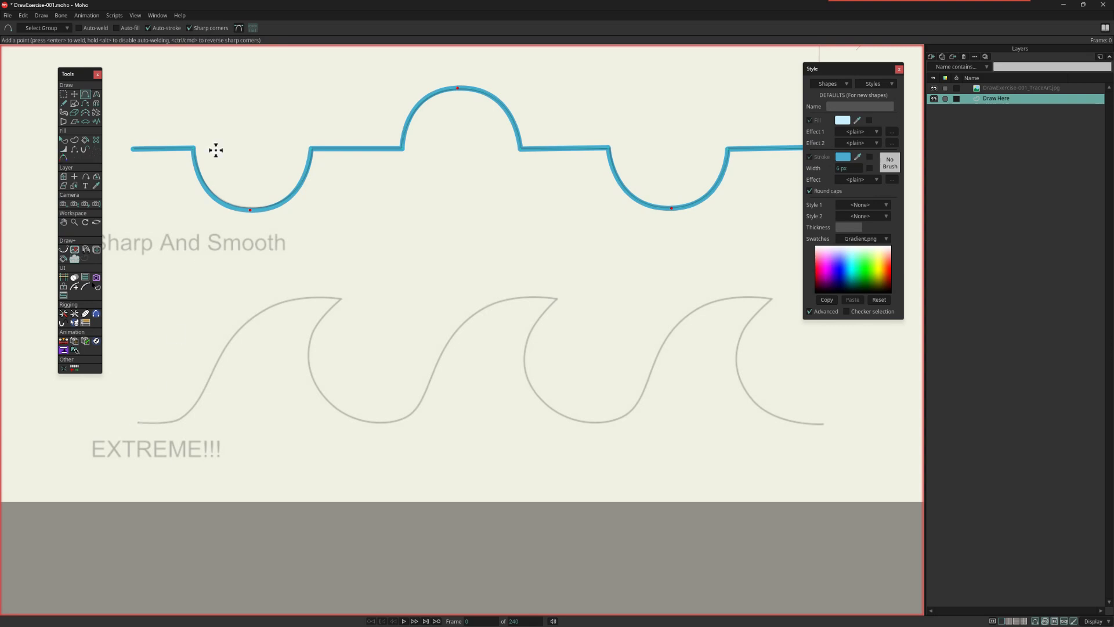
left_click(189, 27)
mouse_move(140, 423)
left_mouse_down()
mouse_move(189, 416)
mouse_move(228, 342)
mouse_move(303, 296)
mouse_move(343, 300)
mouse_move(316, 326)
mouse_move(307, 393)
mouse_move(319, 388)
mouse_move(371, 429)
left_mouse_up()
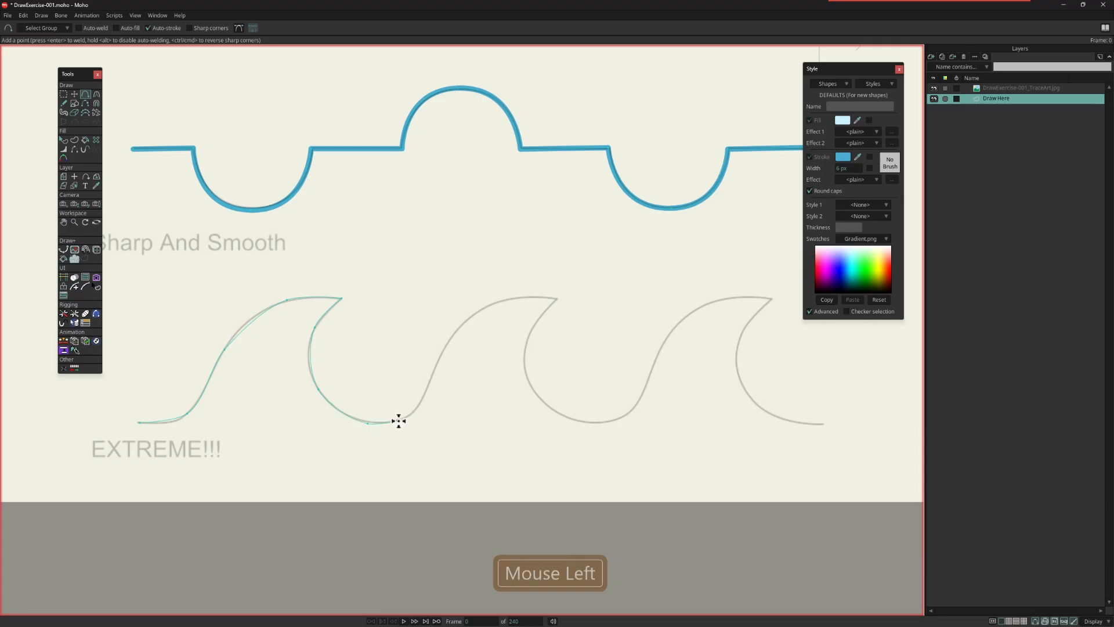
left_click_drag(398, 422, 399, 422)
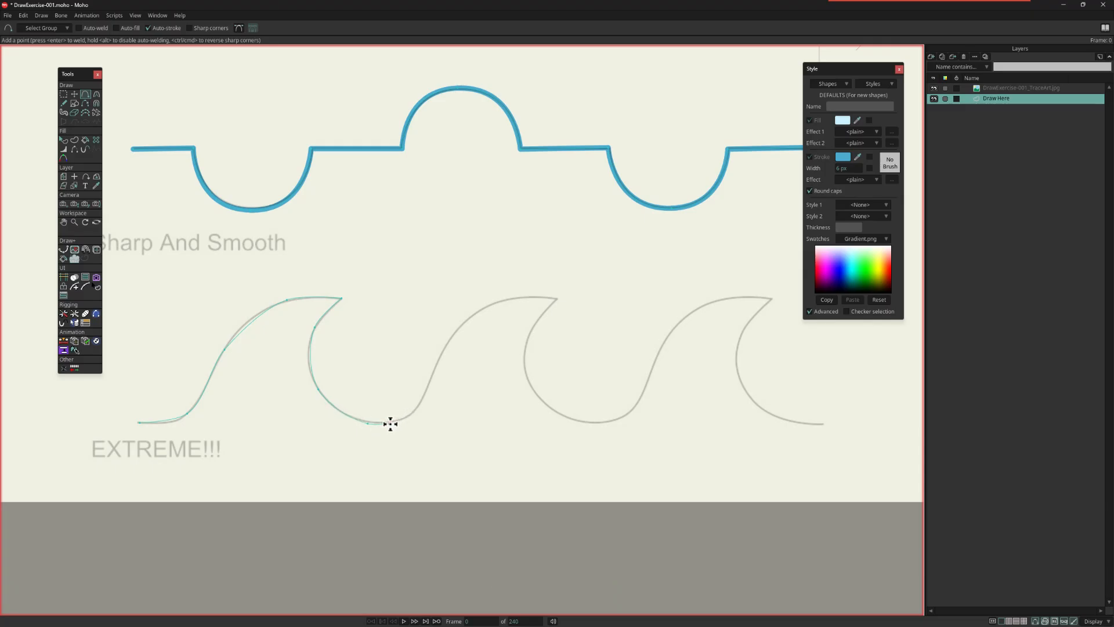
left_click(386, 424)
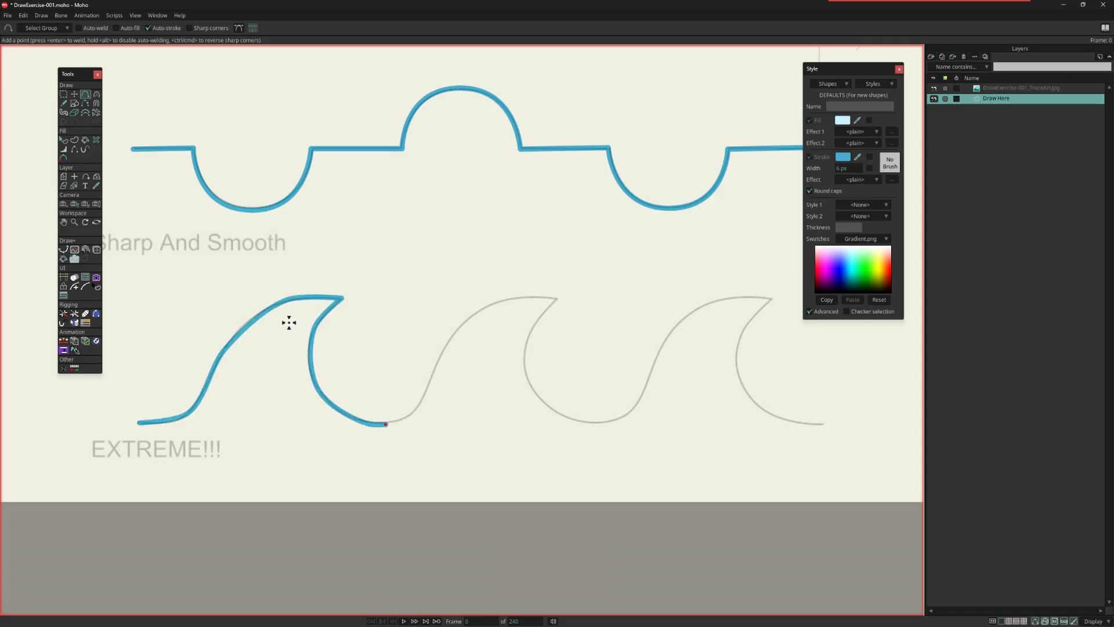
Step: Reposition the first EXTREME!!! wave's trough, slope and base points with Transform Points to fit the guide
key("t")
left_click(361, 432)
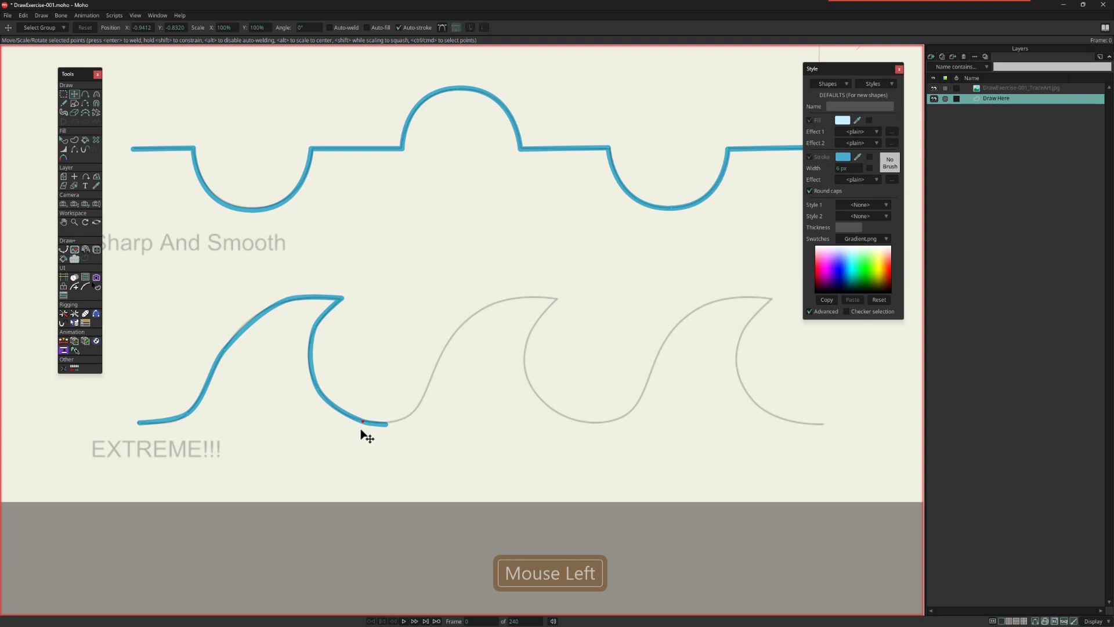
left_click_drag(384, 431, 349, 419)
left_click(237, 347)
left_click(189, 426)
Step: Adjust the curvature of the points on either side of the first EXTREME!!! wave's tip to match the guide
key("c")
left_click_drag(288, 303, 424, 331)
left_click(315, 328)
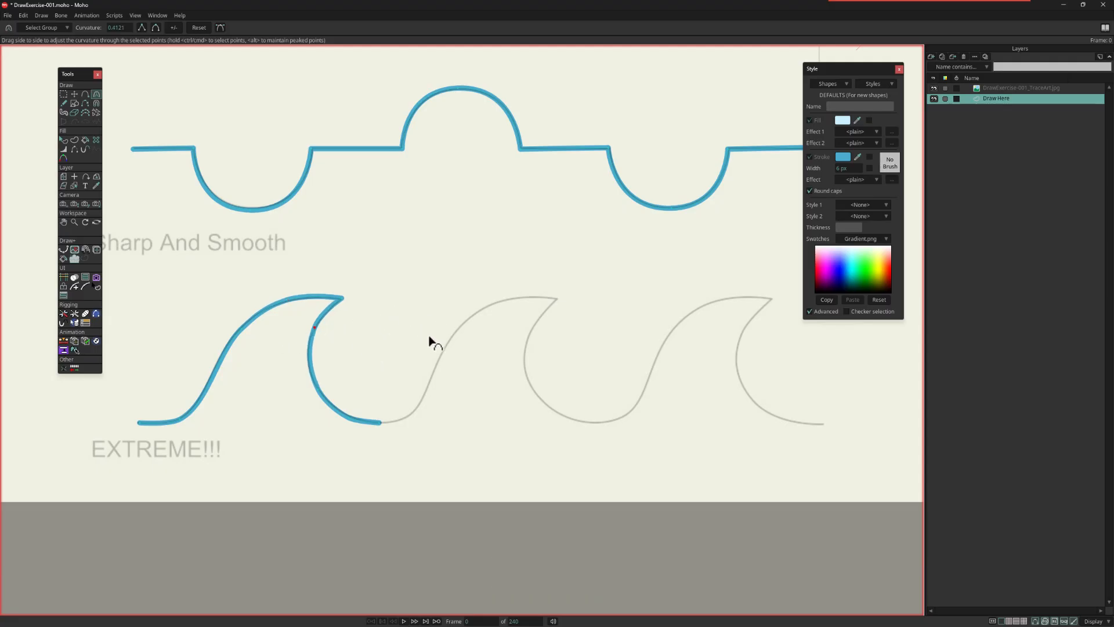
Step: Duplicate the whole first EXTREME!!! wave and place the copy over the second guide wave
left_click(64, 94)
left_click_drag(128, 278, 405, 439)
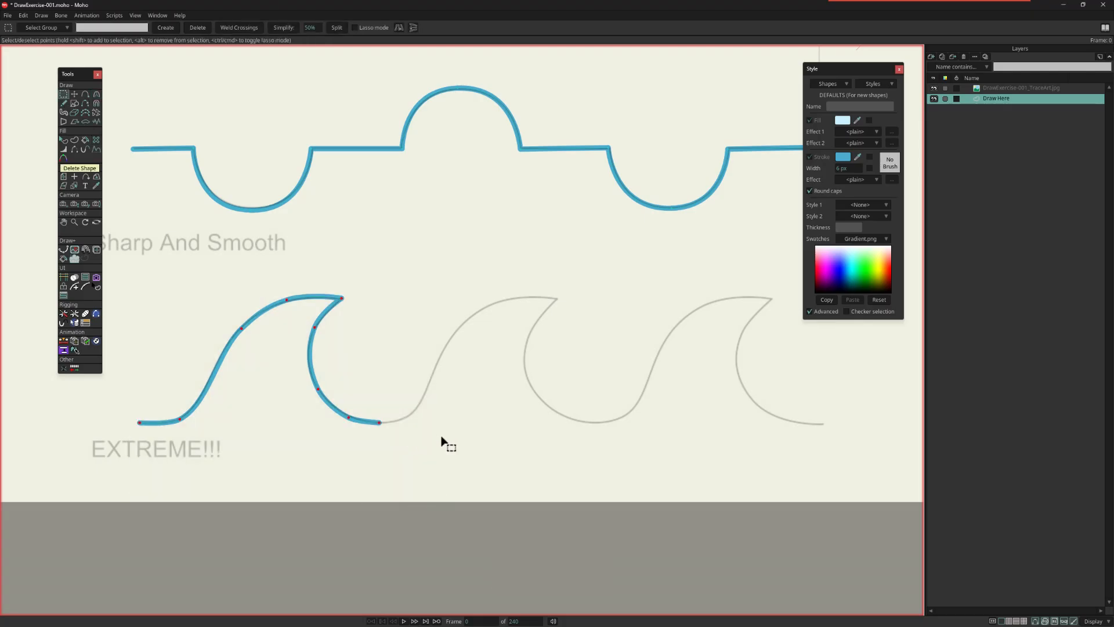
key("ctrl+c")
key("ctrl+v")
mouse_move(351, 373)
left_mouse_down()
mouse_move(586, 390)
mouse_move(563, 383)
left_mouse_up()
Step: Paste another copy of the wave over the third EXTREME!!! guide wave and deselect its points
key("ctrl+c")
key("ctrl+v")
left_click_drag(500, 412, 709, 406)
key("Escape")
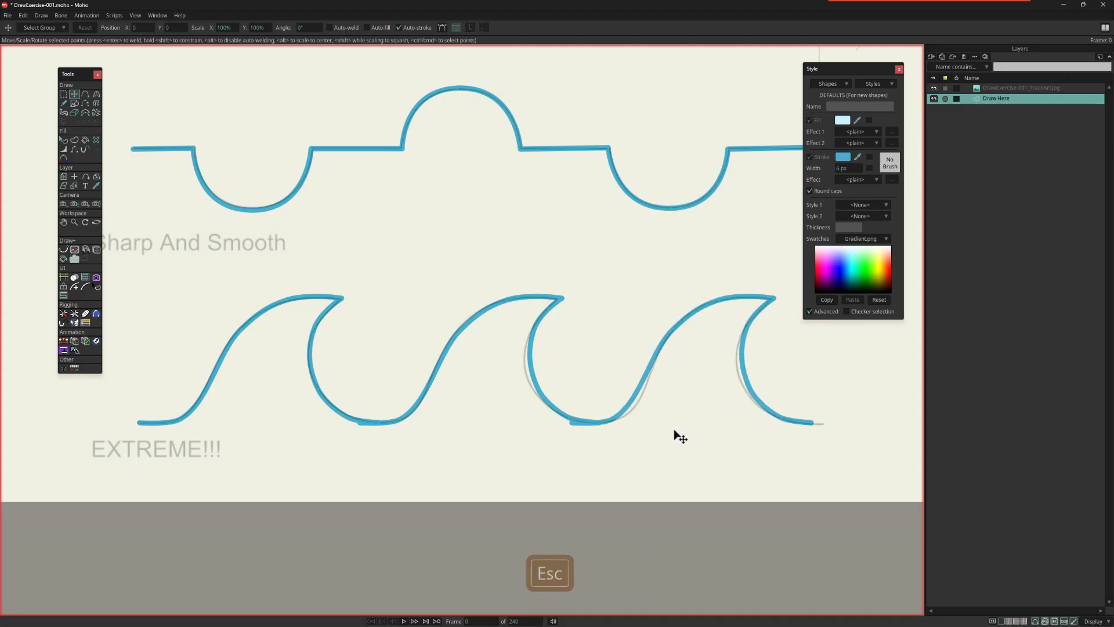
Step: Enable auto-weld and join the three EXTREME!!! waves end to end at their base points with Transform Points
left_click(74, 94)
left_click(329, 28)
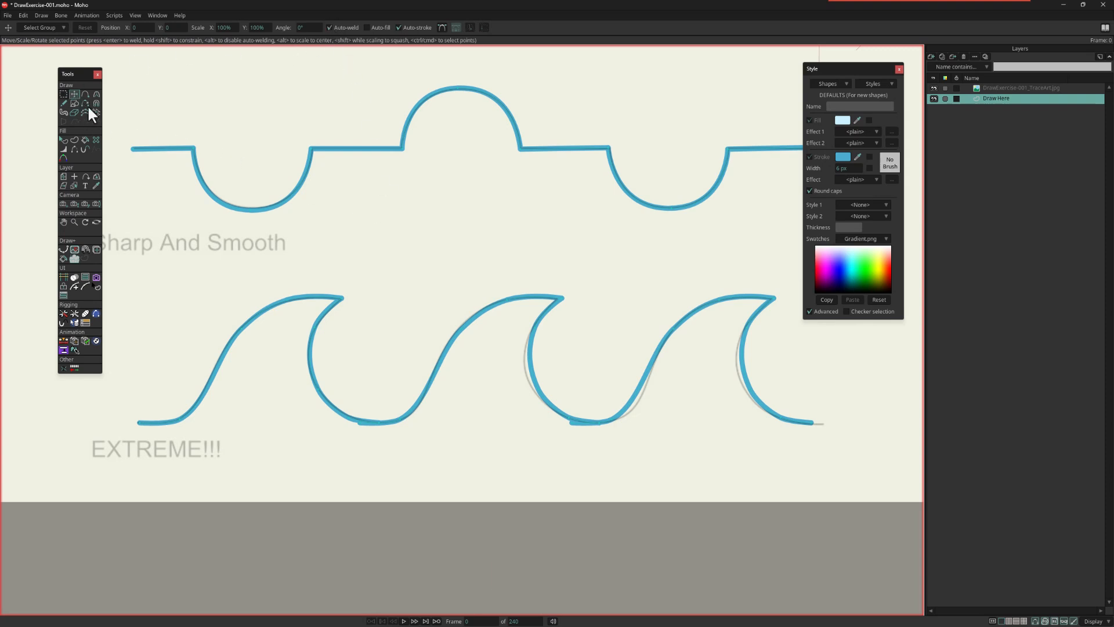
mouse_move(362, 429)
left_mouse_down()
mouse_move(381, 433)
mouse_move(381, 393)
left_mouse_up()
scroll(381, 436, "up", 2)
scroll(383, 455, "up", 2)
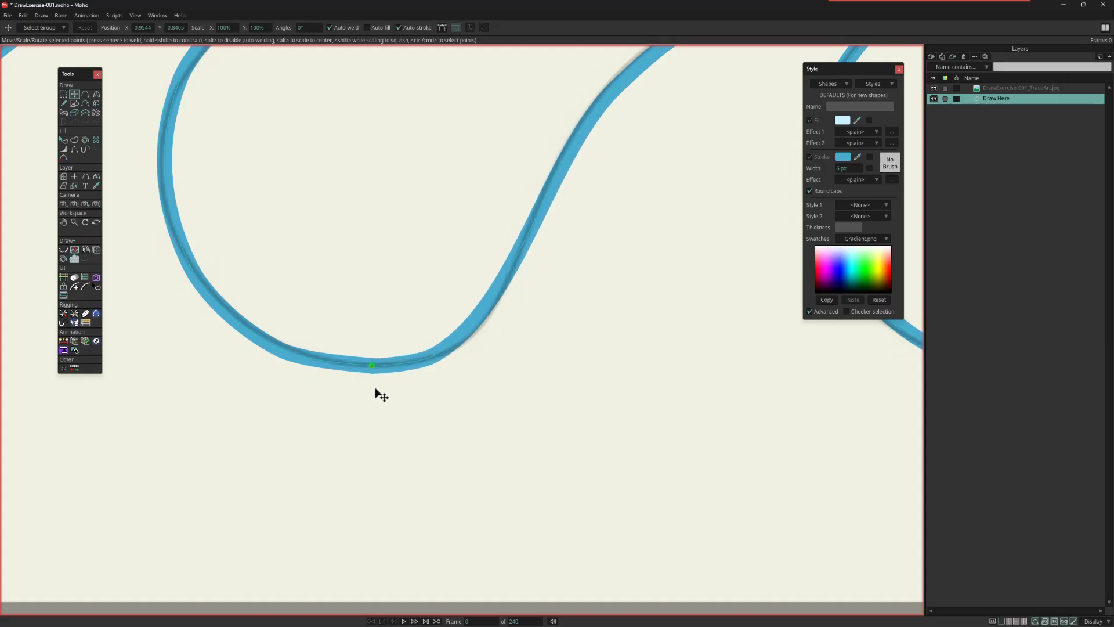
key("ctrl+a")
scroll(469, 422, "down", 3)
left_click_drag(608, 430, 295, 408)
scroll(458, 400, "up", 3)
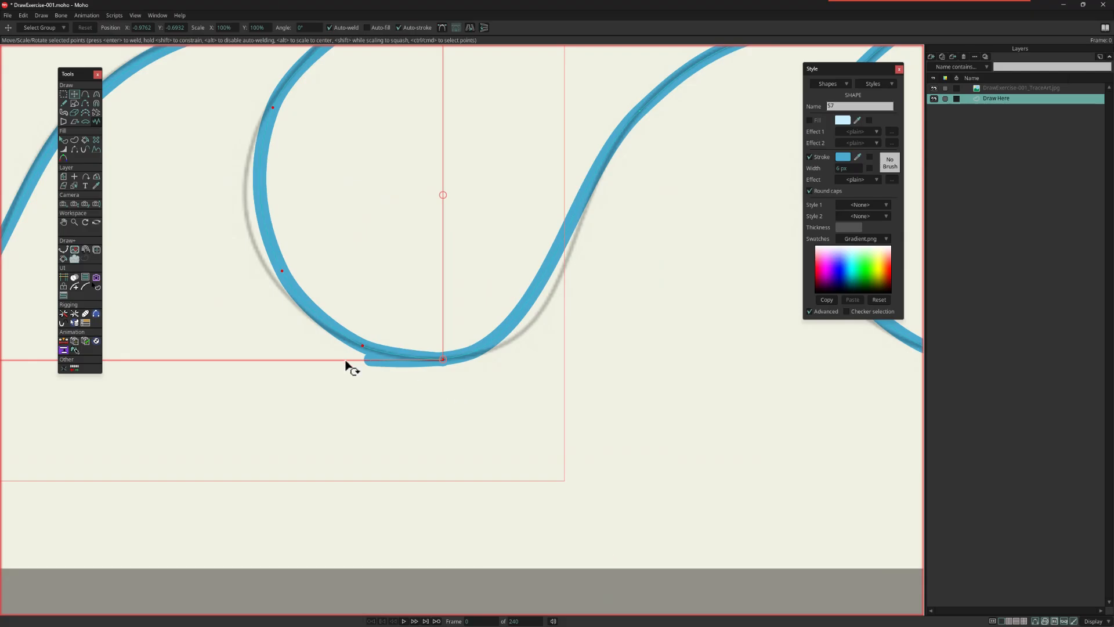
key("Escape")
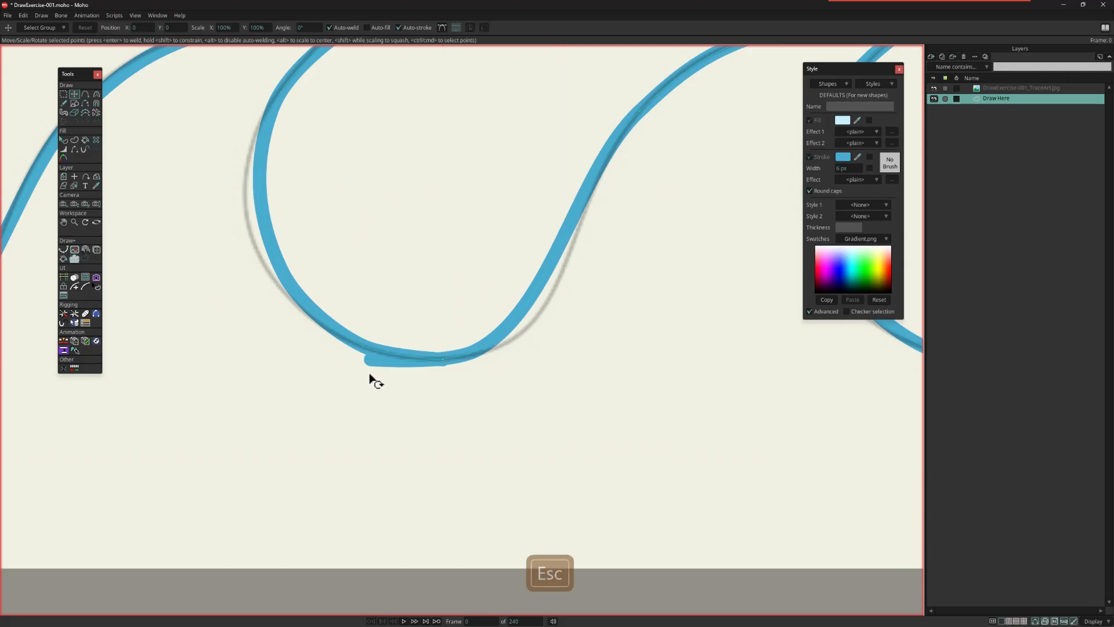
mouse_move(370, 366)
left_mouse_down()
mouse_move(389, 397)
mouse_move(445, 398)
mouse_move(443, 368)
mouse_move(524, 345)
left_mouse_up()
key("Escape")
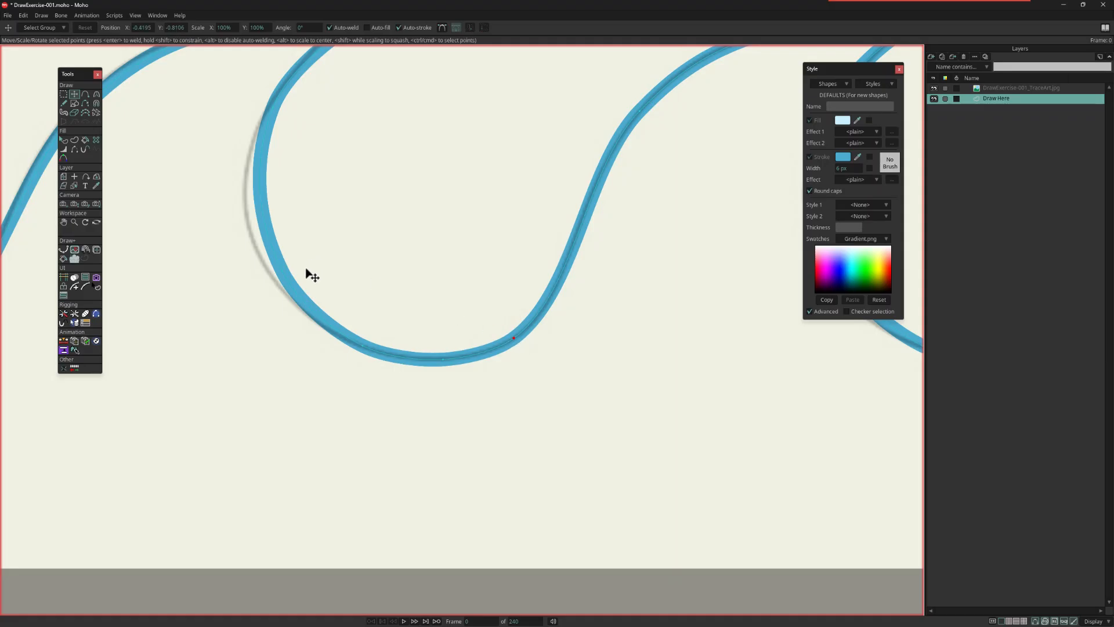
Step: Reposition the inner-curve and slope points of the second and third EXTREME!!! waves to fit the guide
mouse_move(364, 341)
left_mouse_down()
mouse_move(324, 324)
mouse_move(341, 329)
left_mouse_up()
key("ctrl+z")
left_click_drag(286, 124, 269, 162)
scroll(329, 240, "down", 2)
mouse_move(345, 288)
left_mouse_down()
mouse_move(317, 272)
mouse_move(325, 281)
left_mouse_up()
mouse_move(296, 209)
left_mouse_down()
mouse_move(299, 238)
mouse_move(288, 229)
mouse_move(298, 219)
left_mouse_up()
left_click_drag(319, 259, 384, 297)
key("ctrl+z")
scroll(300, 245, "down", 2)
left_click_drag(602, 247, 604, 293)
left_click_drag(325, 326, 444, 323)
left_click_drag(399, 352, 385, 412)
scroll(376, 419, "down", 2)
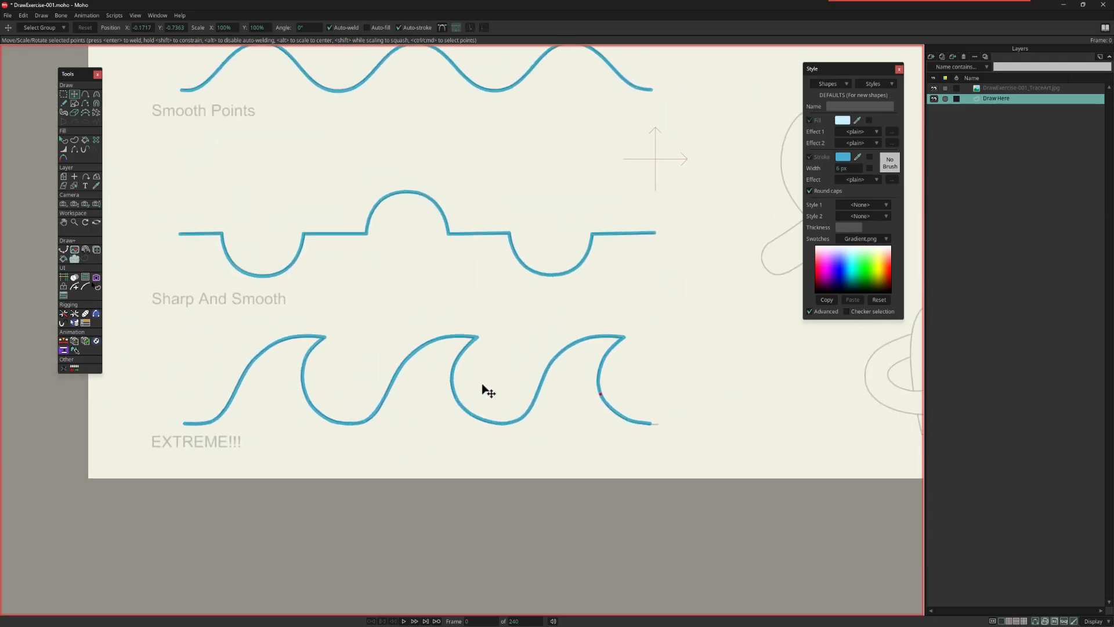
Step: Select all points of the three EXTREME!!! waves and delete them
left_click(64, 94)
left_click_drag(154, 316, 724, 484)
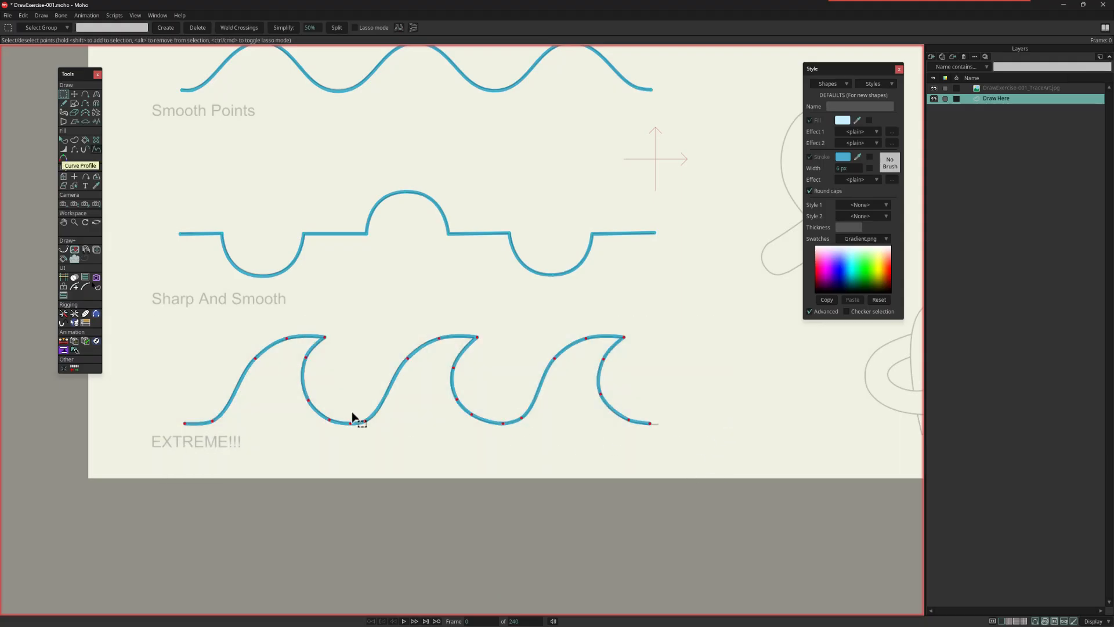
key("Delete")
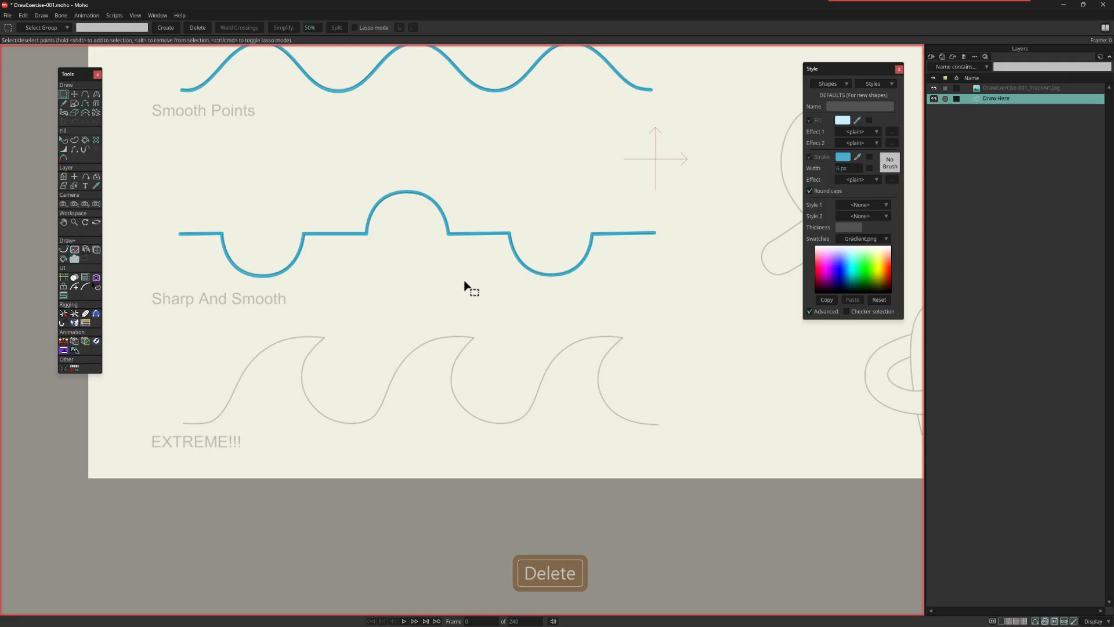
Step: Show Bezier handles and trace the first EXTREME!!! wave with Add Point, from its base over the tip to the trough
left_click(85, 93)
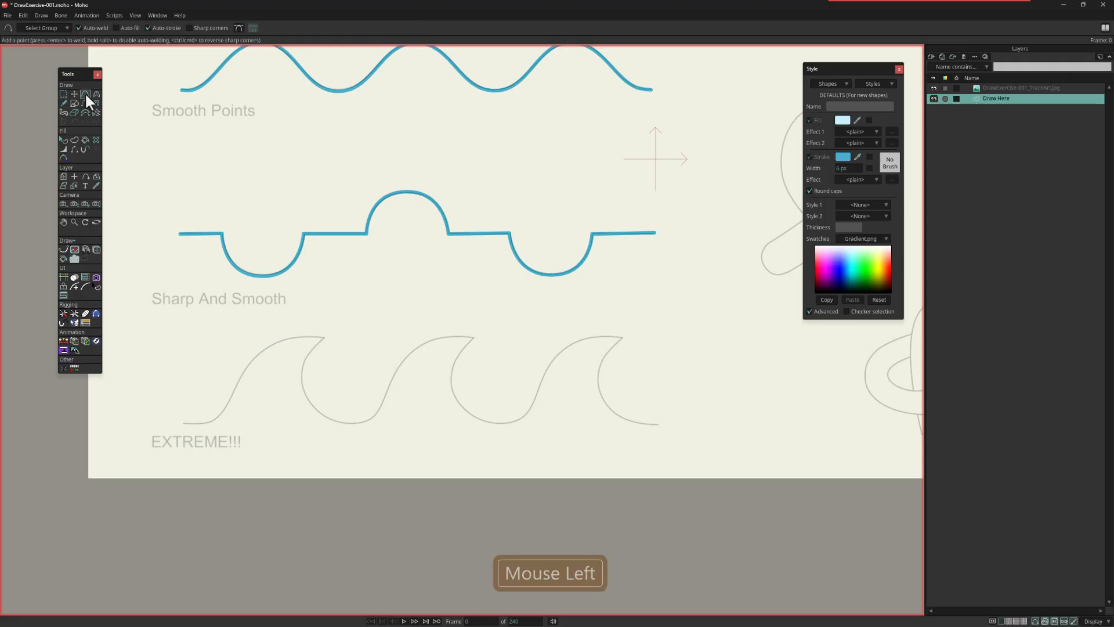
left_click(238, 27)
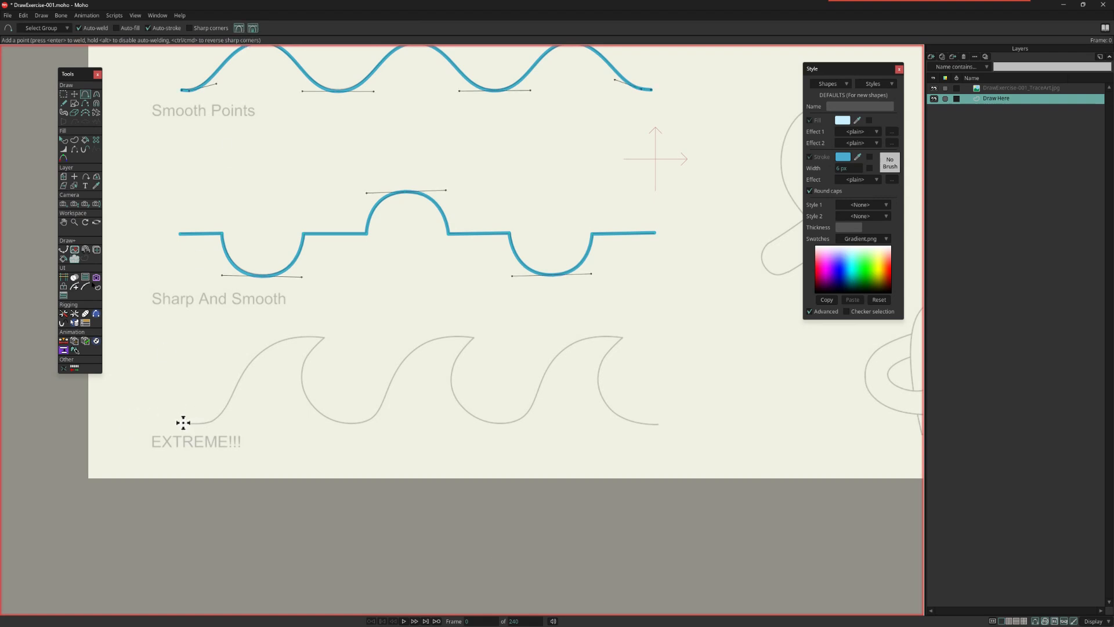
left_click_drag(184, 423, 255, 358)
mouse_move(307, 338)
left_mouse_down()
mouse_move(323, 337)
mouse_move(302, 382)
left_mouse_up()
left_click_drag(302, 382, 347, 425)
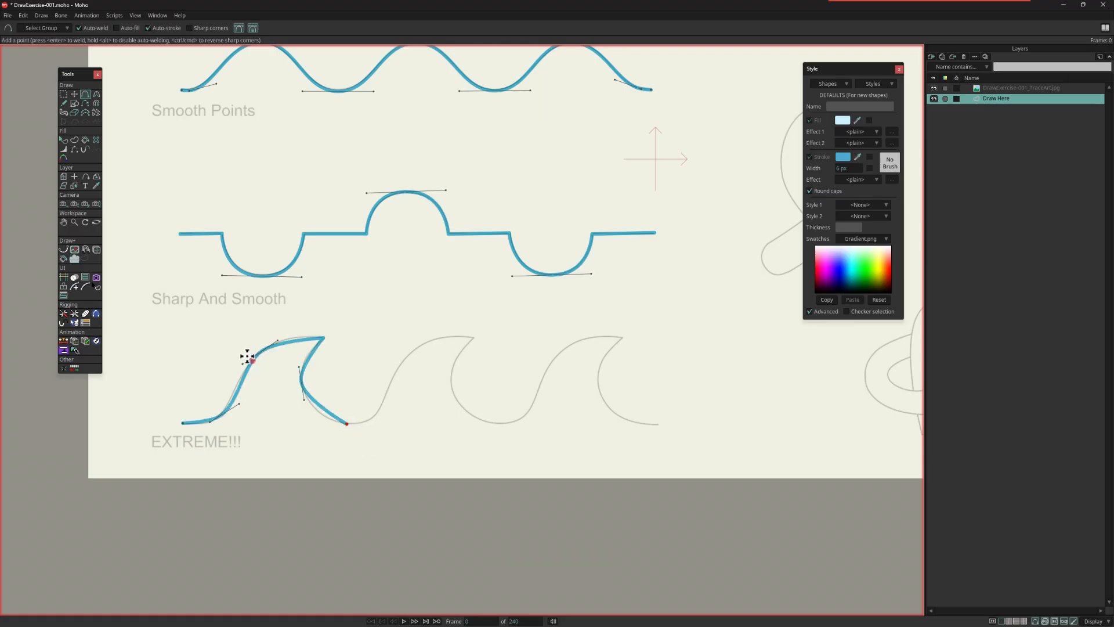
Step: Adjust the first EXTREME!!! wave's Bezier handles and inner-curve point with the Curvature tool to match the guide
left_click(97, 93)
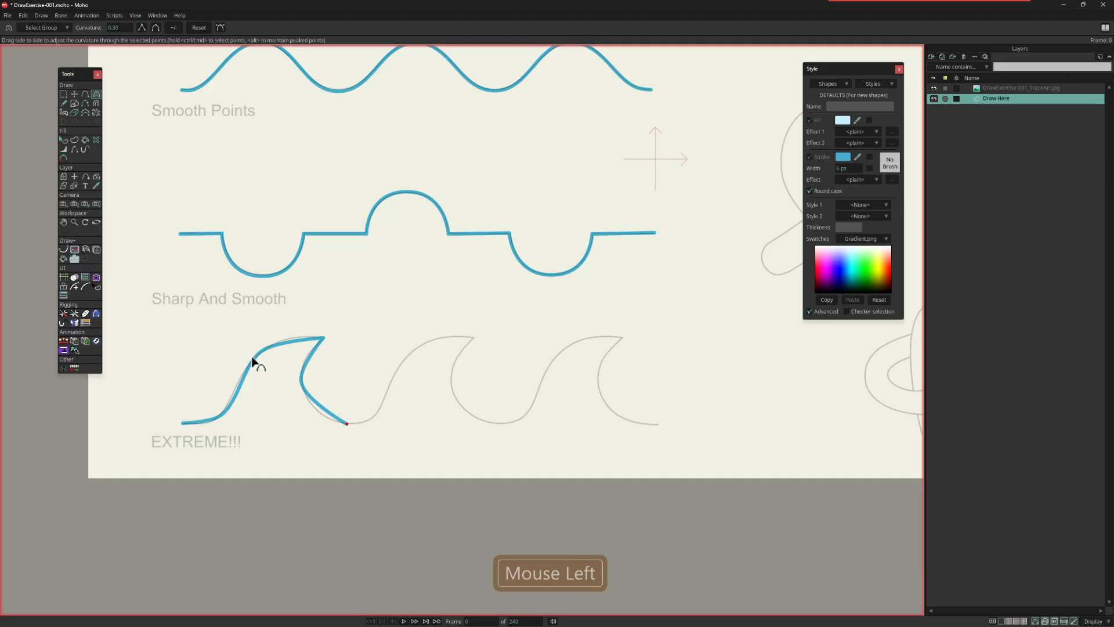
left_click(220, 416)
left_click(220, 28)
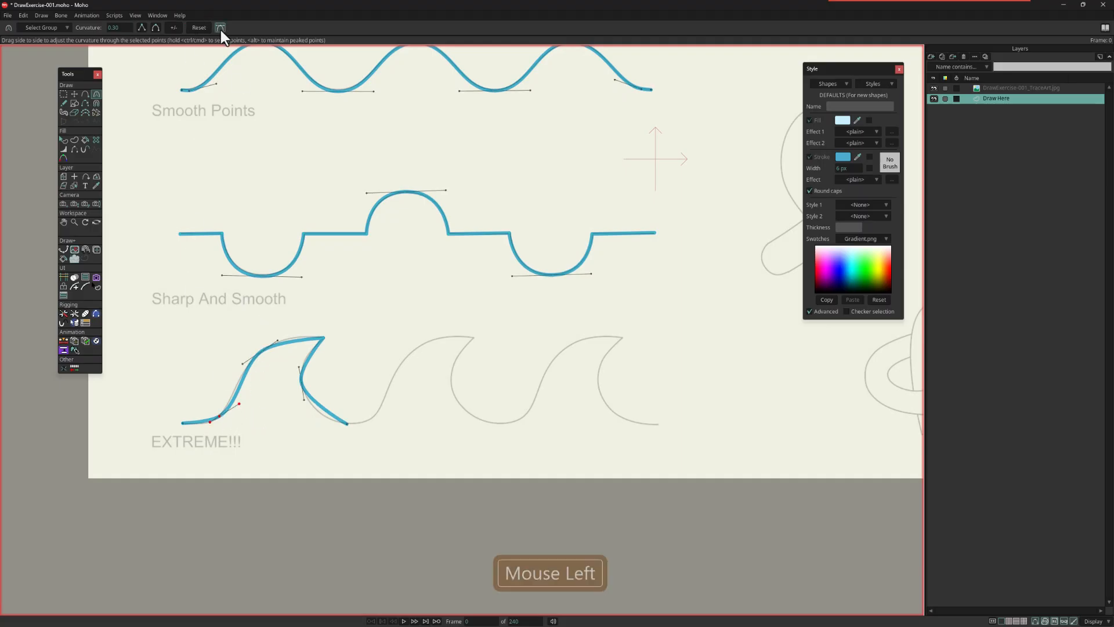
left_click_drag(237, 403, 241, 386)
left_click_drag(278, 341, 292, 327)
left_click_drag(242, 365, 238, 369)
left_click_drag(303, 385, 524, 400)
left_click(346, 424)
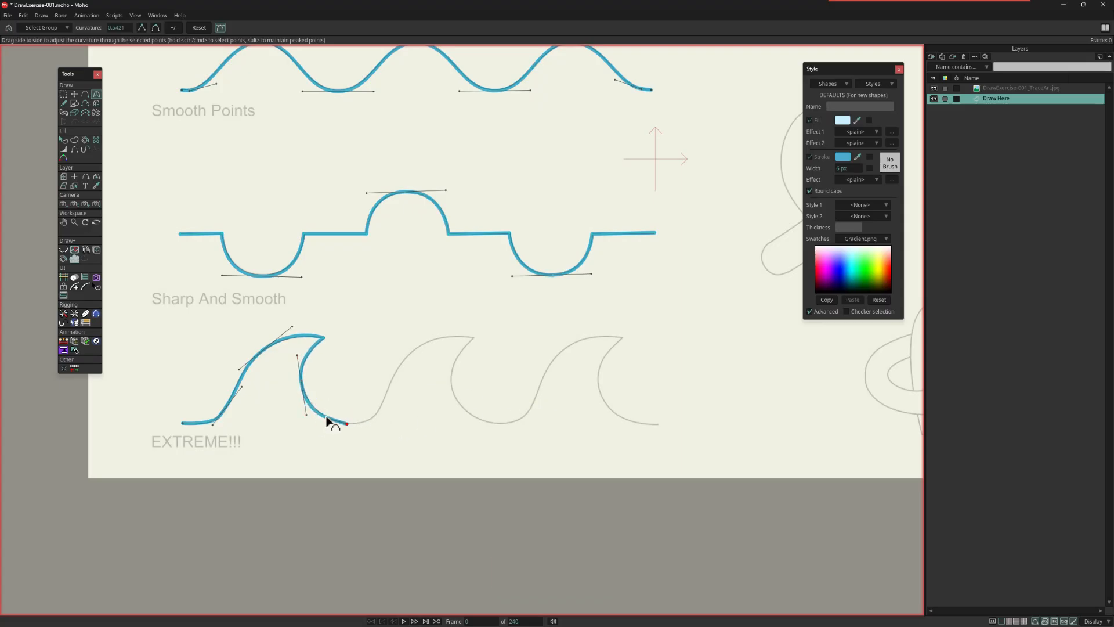
Step: Duplicate the whole first EXTREME!!! wave and place copies over the second and third guide waves
left_click(63, 93)
left_click_drag(164, 331, 382, 459)
key("ctrl+c")
key("ctrl+v")
left_click_drag(285, 380, 579, 401)
key("ctrl+c")
key("ctrl+v")
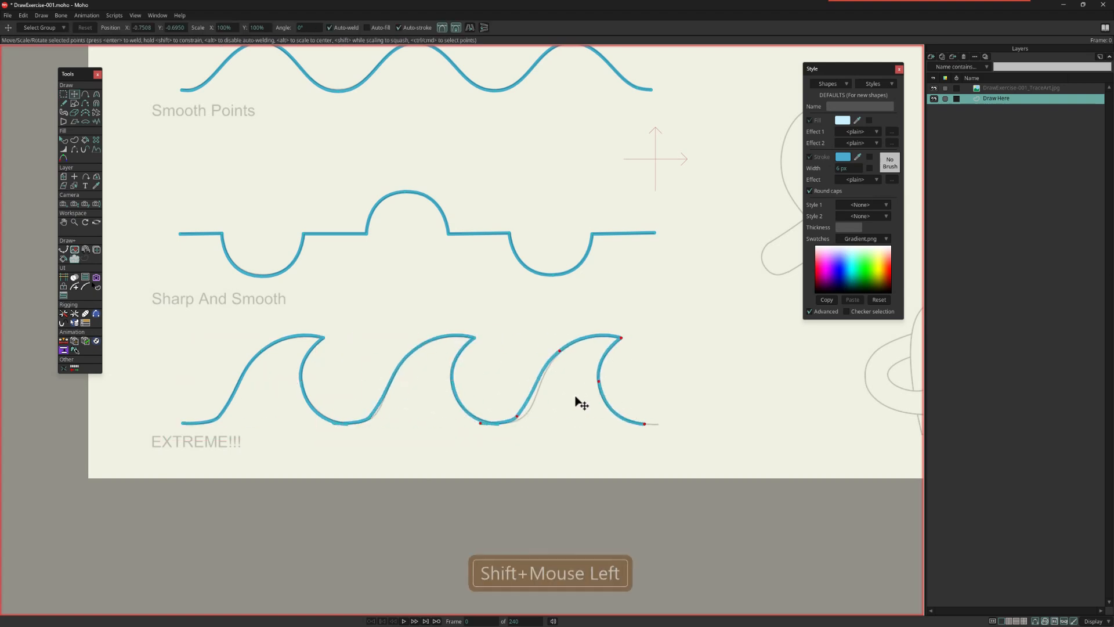
Step: Move the base slope points of the third and second EXTREME!!! waves onto the guide and deselect the points
key("Escape")
left_click_drag(519, 418, 526, 417)
left_click_drag(370, 418, 375, 416)
left_click(617, 392)
scroll(357, 447, "up", 5)
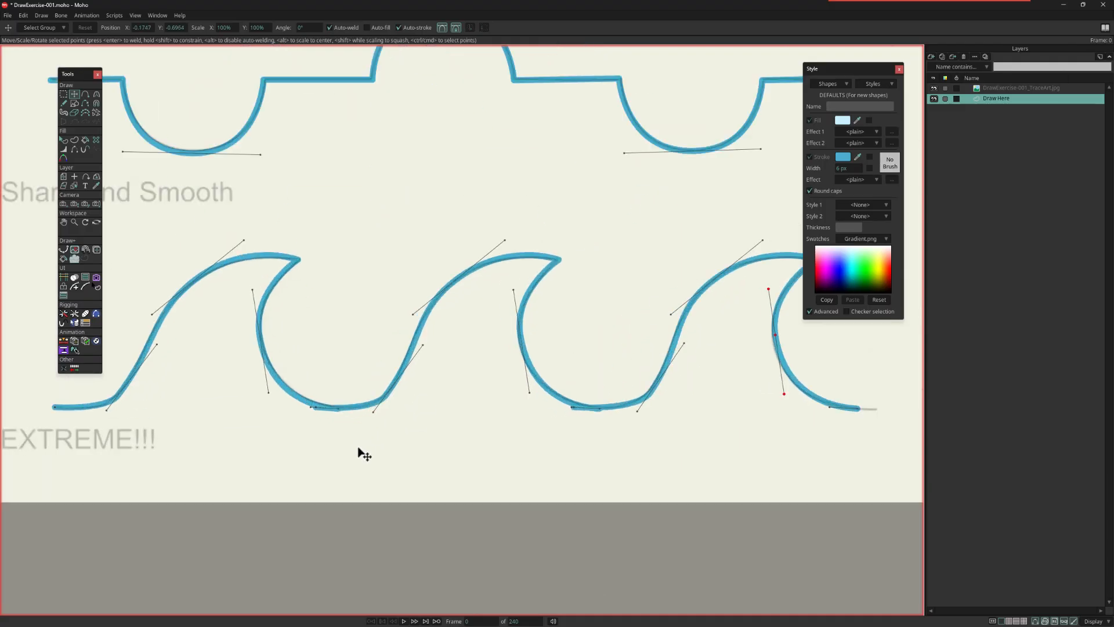
key("Escape")
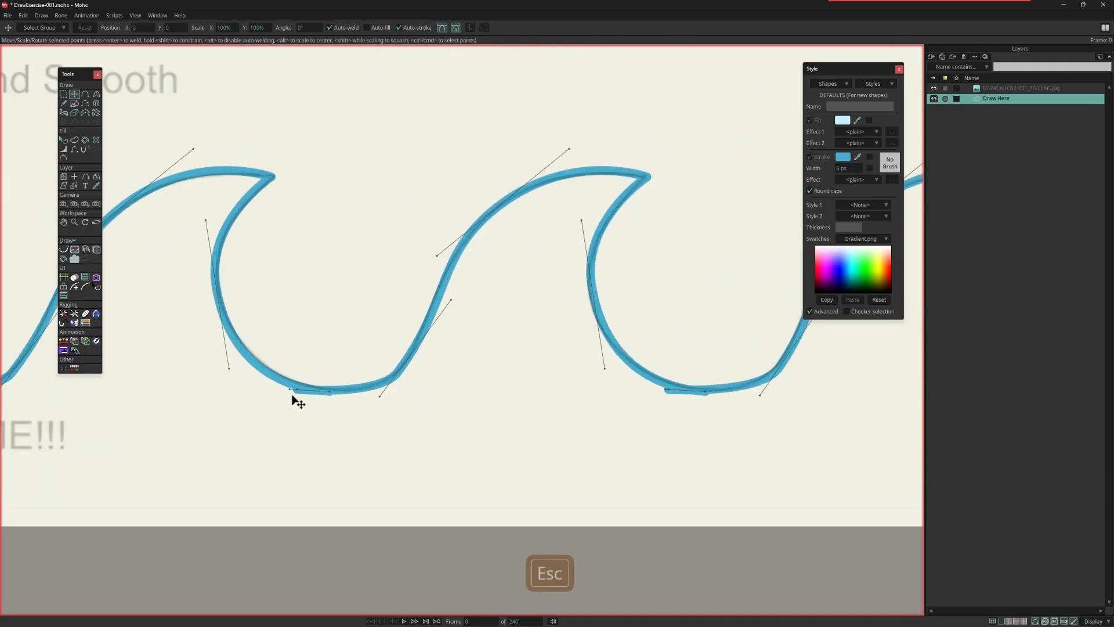
Step: Try to move the second EXTREME!!! wave's start point onto the first wave's end with Bezier handles shown
left_click(305, 402)
key("ctrl+z")
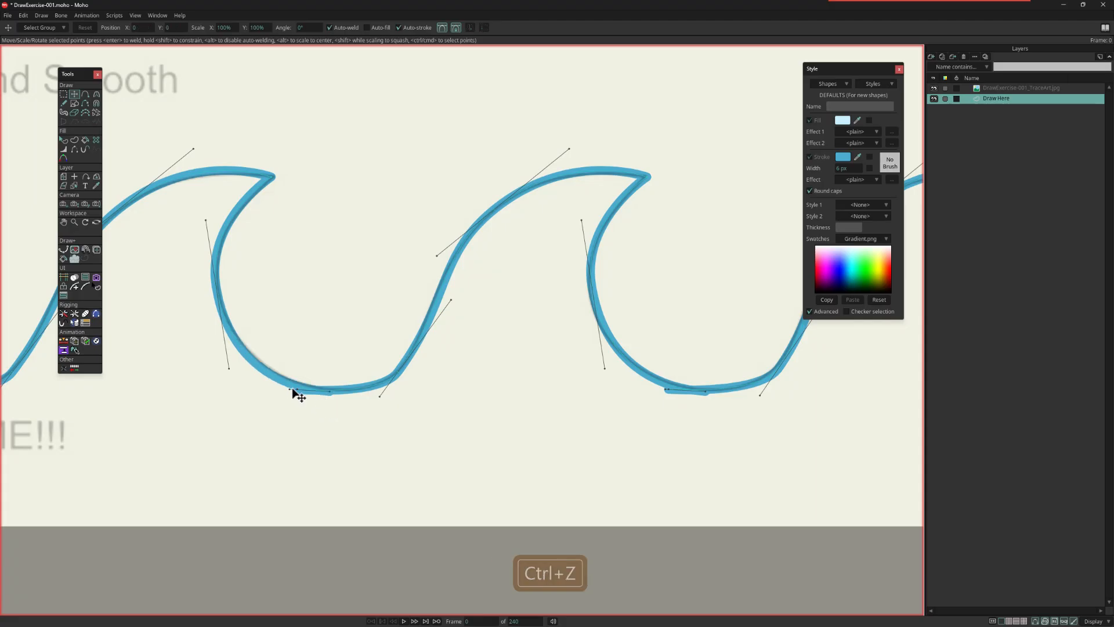
left_click_drag(297, 392, 294, 428)
key("ctrl+z")
key("ctrl+z")
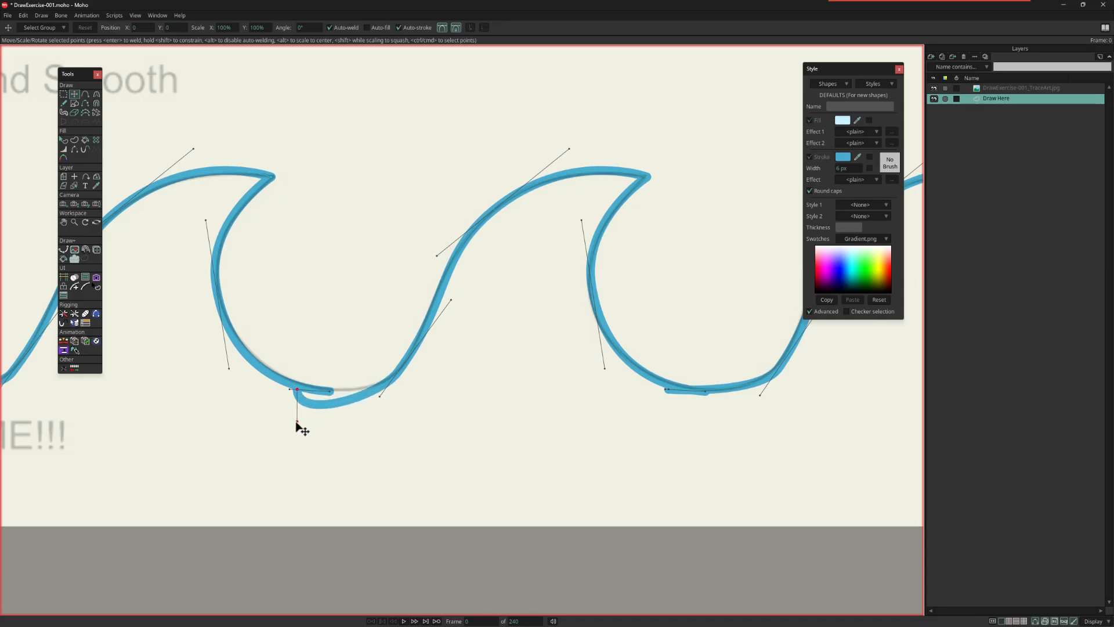
key("ctrl+z")
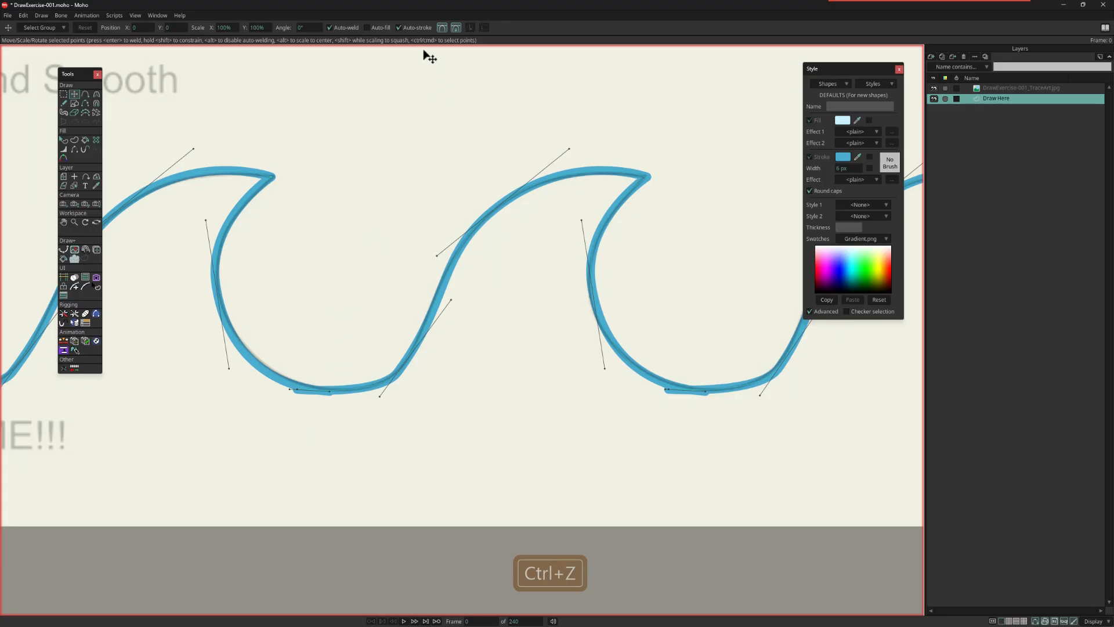
Step: Hide the Bezier handles, weld the second and third waves' start points to the preceding waves' ends, and show the handles again
left_click(445, 27)
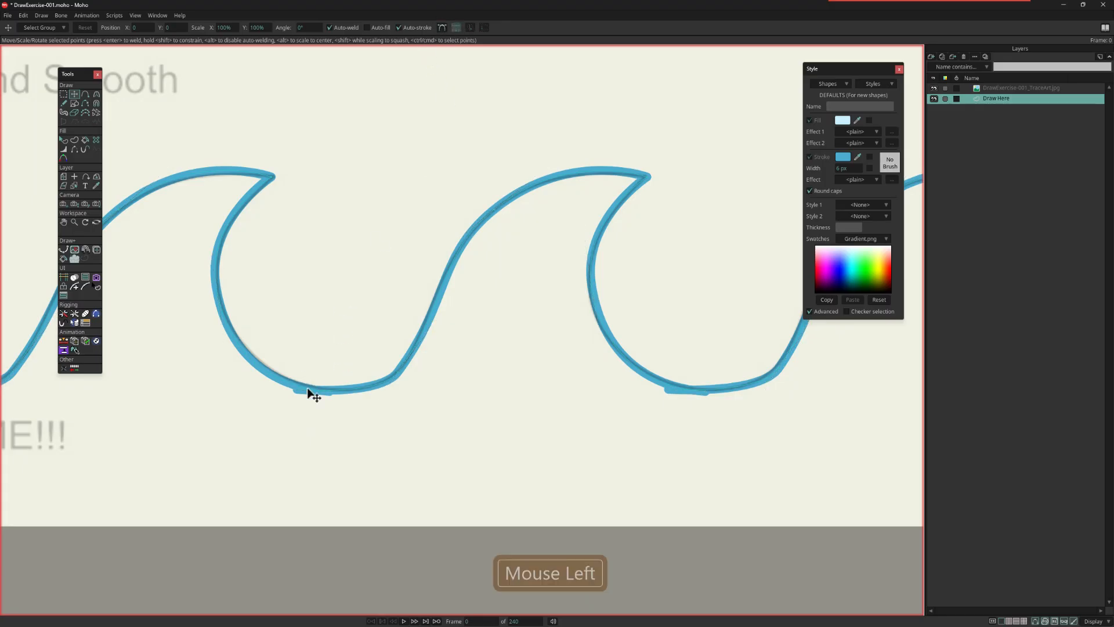
left_click_drag(299, 394, 334, 395)
key("Escape")
left_click(708, 398)
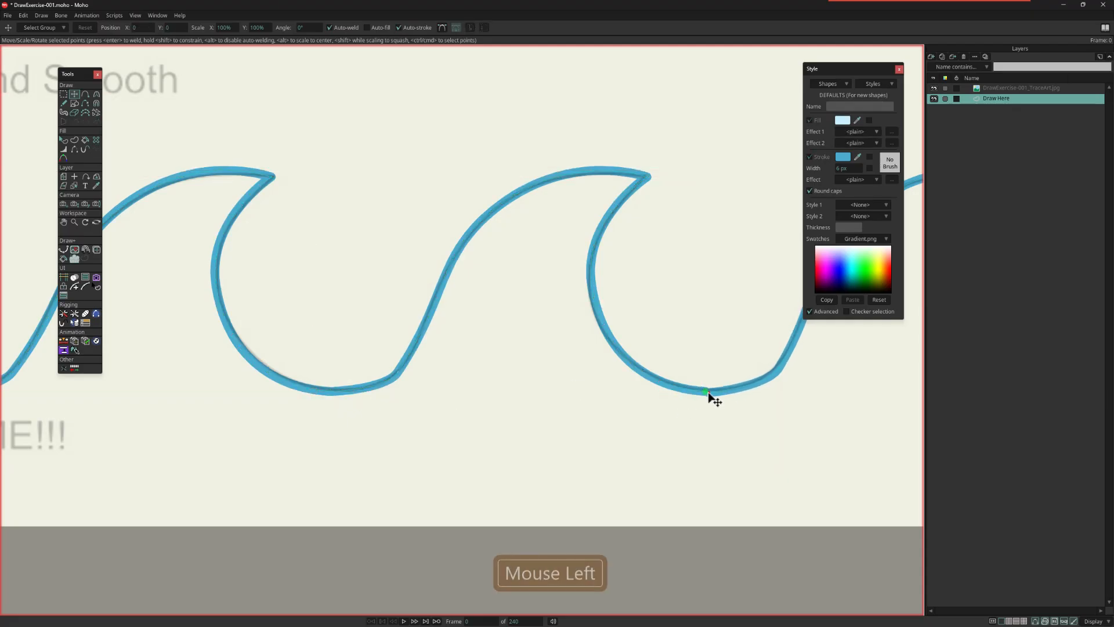
left_click(441, 30)
scroll(556, 296, "down", 2)
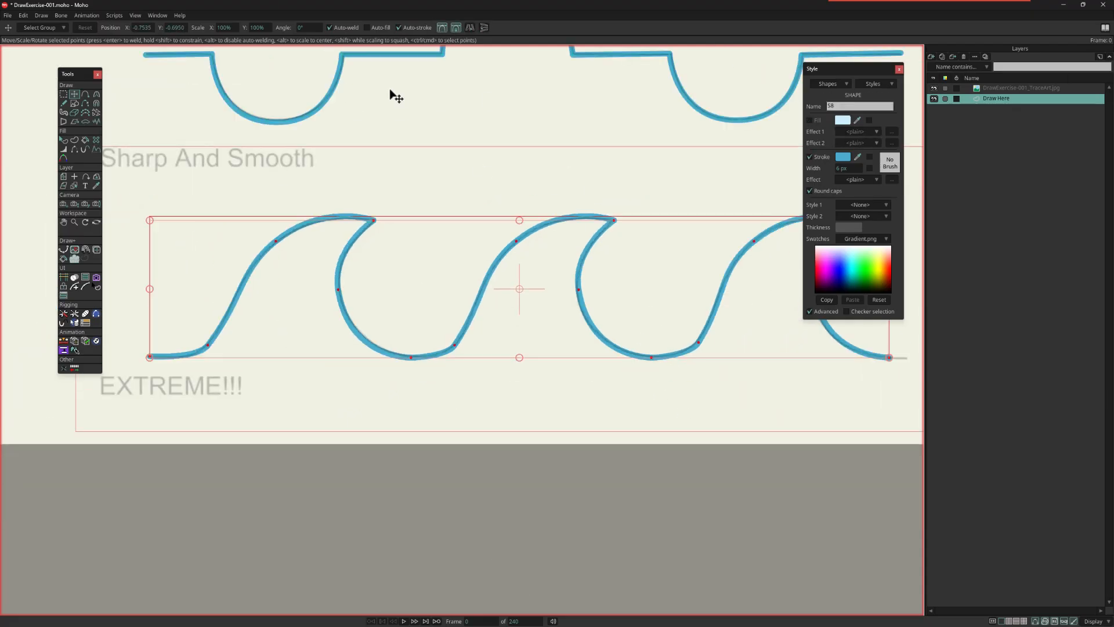
key("c")
left_click_drag(699, 345, 745, 339)
key("ctrl+z")
key("Escape")
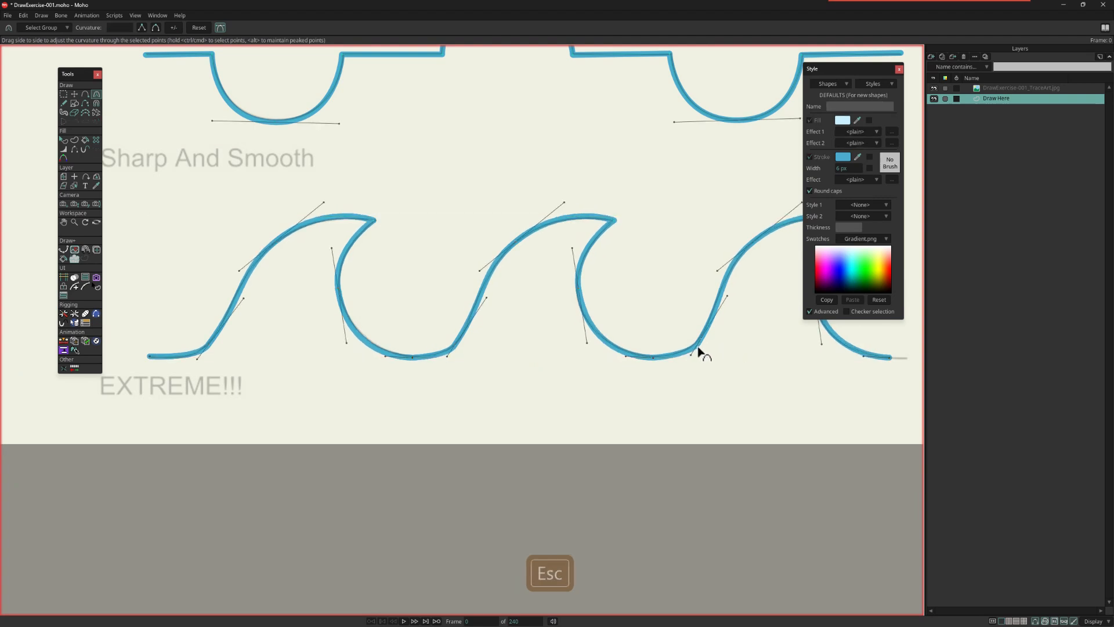
Step: Fine-tune the base slope points and their Bezier handles on the third and second EXTREME!!! waves with Transform Points
left_click(699, 344)
key("t")
left_click_drag(700, 344, 696, 345)
left_click_drag(686, 355, 683, 360)
left_click_drag(618, 411, 525, 531)
left_click(355, 459)
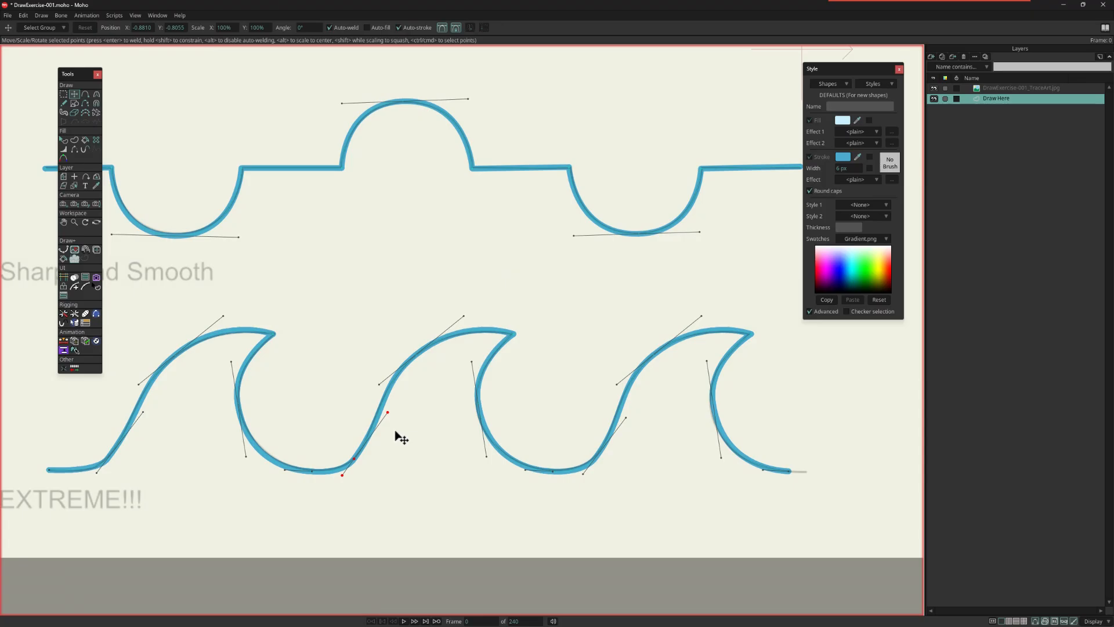
Step: Hide the Bezier handles on the traced lines
scroll(421, 383, "down", 2)
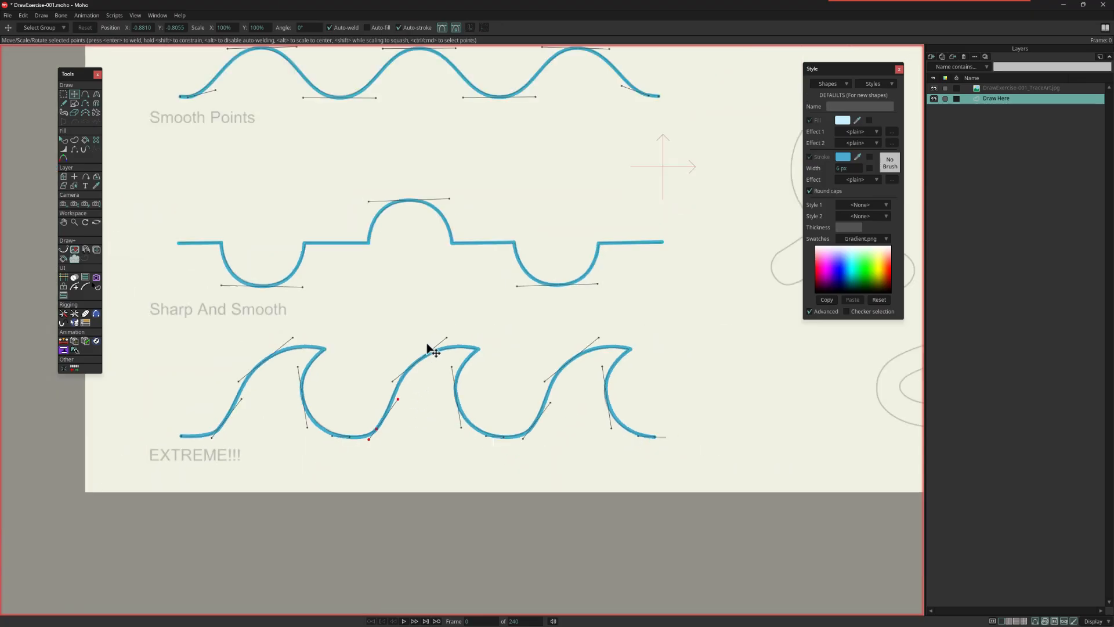
left_click_drag(453, 322, 478, 402)
scroll(474, 403, "down", 2)
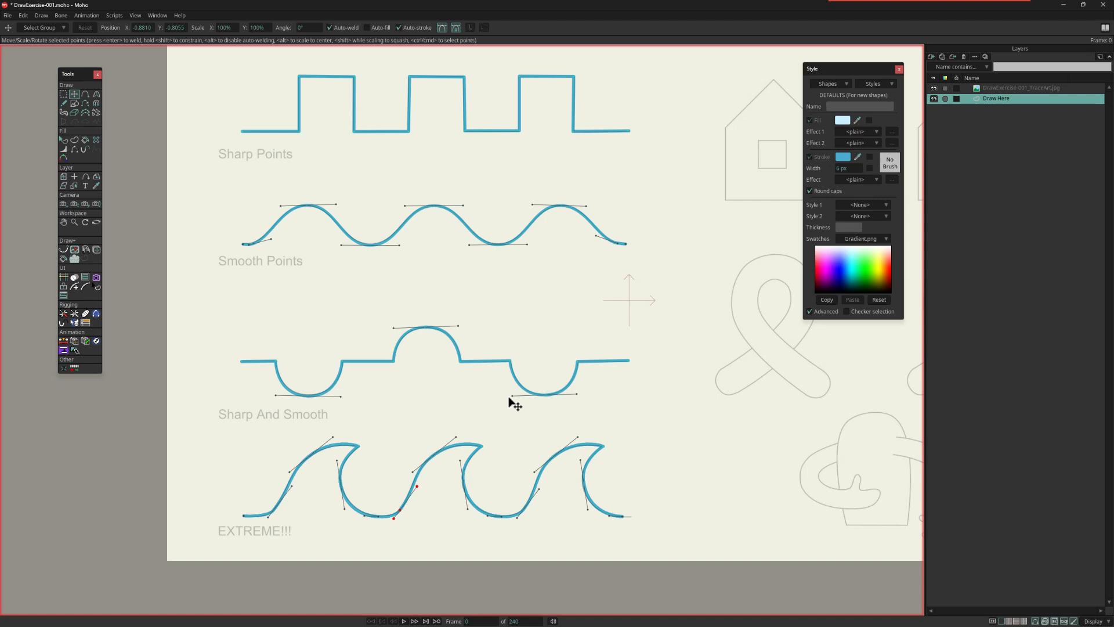
left_click(442, 28)
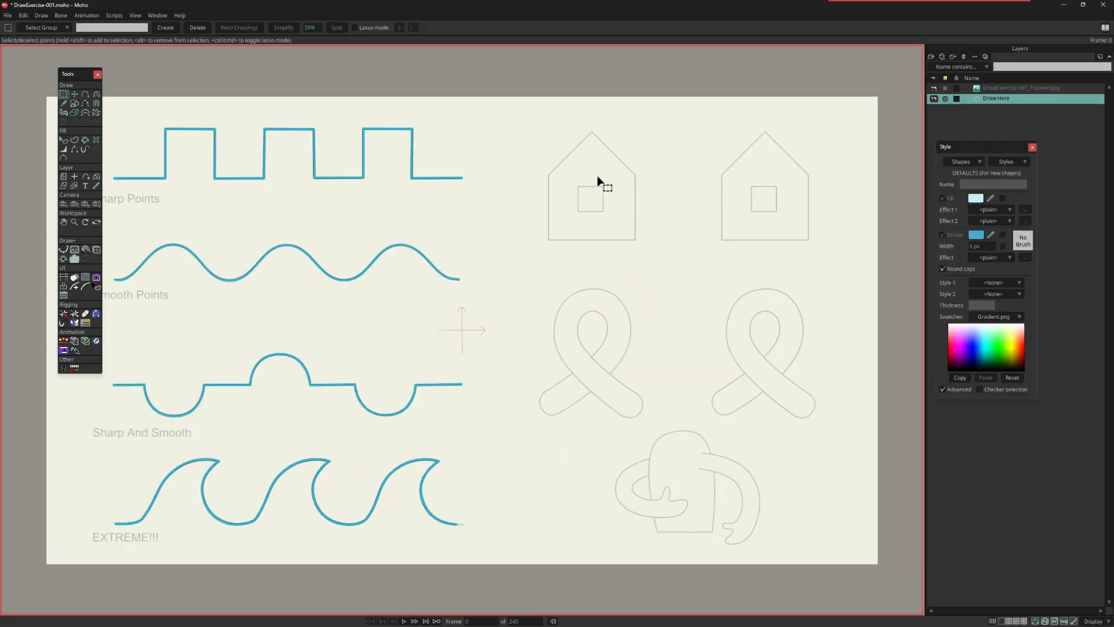
Step: Set up the Add Point tool with auto-fill, auto-stroke and sharp corners enabled for tracing the left house guide
scroll(597, 177, "up", 3)
left_click_drag(664, 210, 433, 356)
scroll(433, 331, "up", 2)
scroll(433, 356, "down", 1)
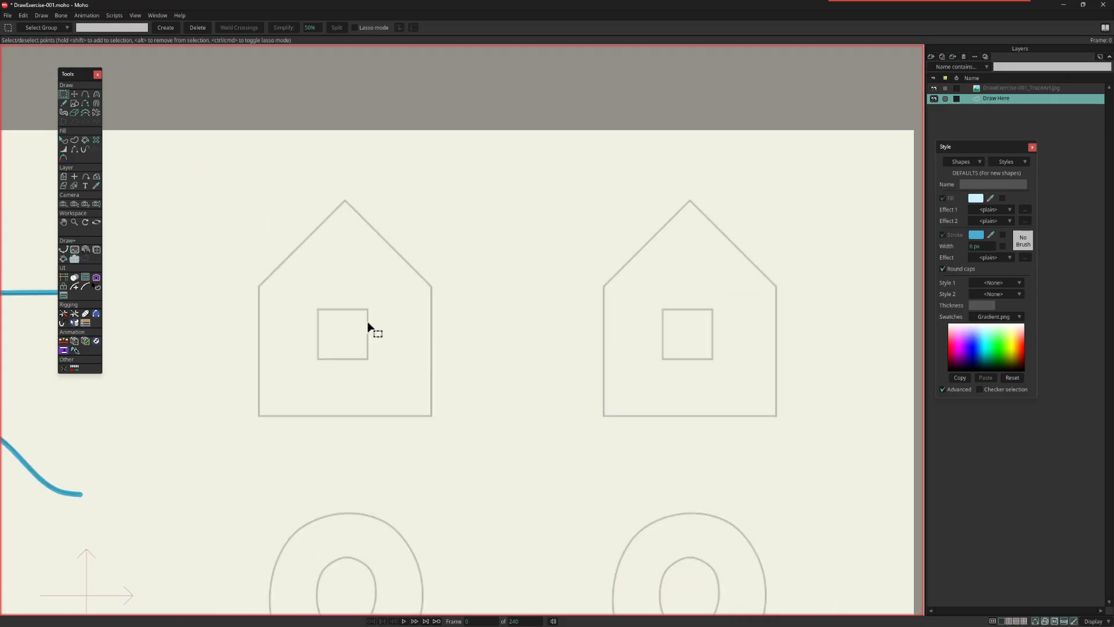
left_click(85, 94)
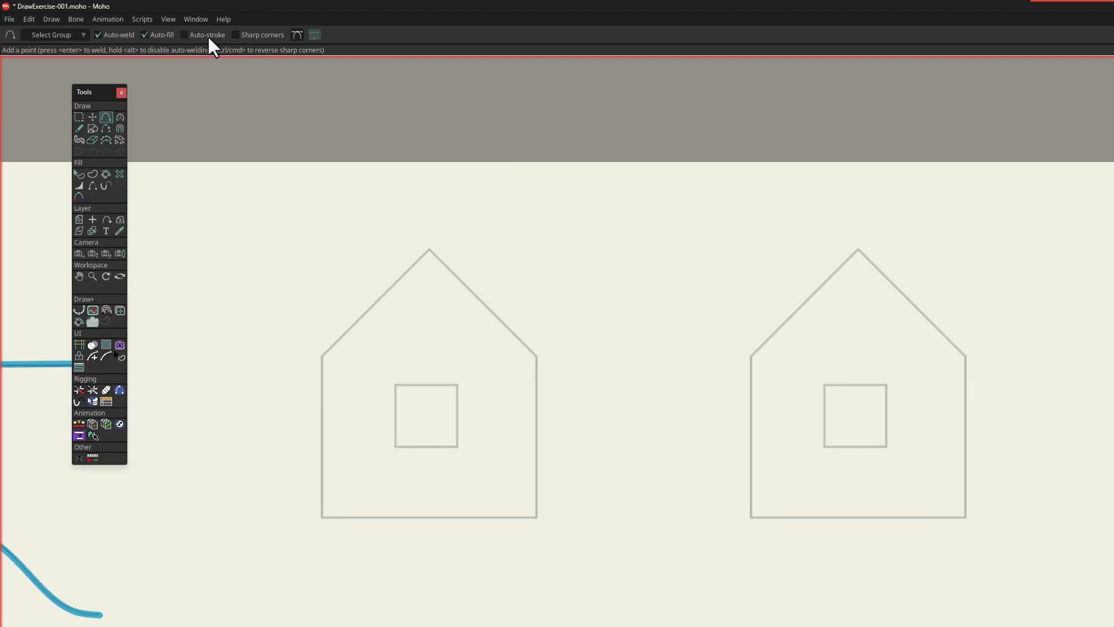
left_click(237, 36)
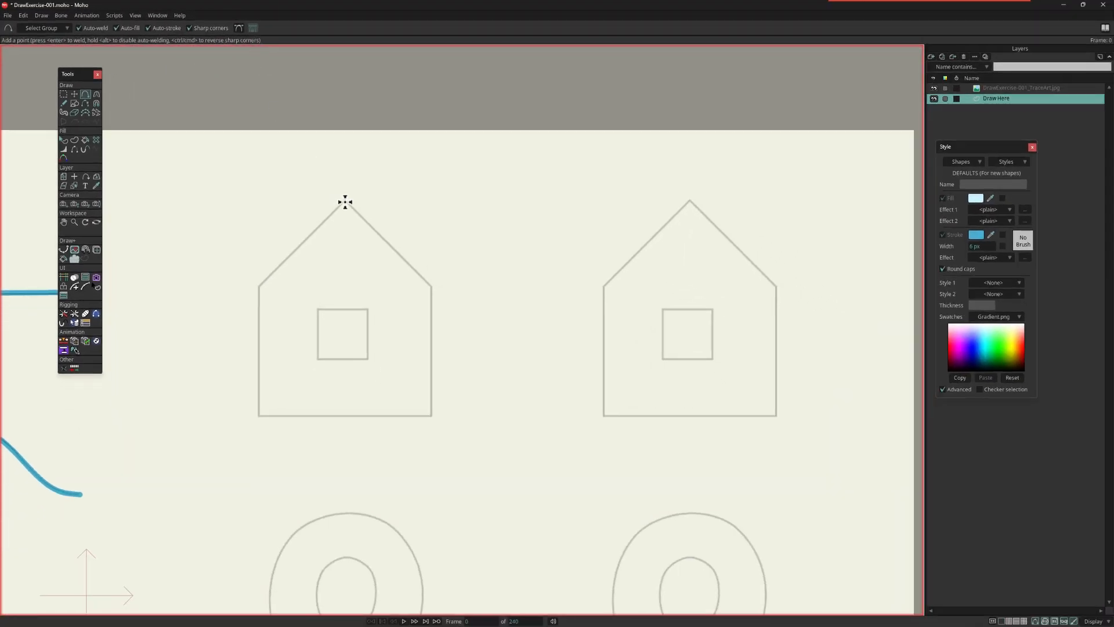
Step: Trace the left house's outline and its square window point by point as closed, filled shapes
mouse_move(344, 202)
left_mouse_down()
mouse_move(430, 288)
mouse_move(433, 416)
mouse_move(259, 416)
mouse_move(256, 289)
mouse_move(343, 200)
left_mouse_up()
mouse_move(317, 308)
left_mouse_down()
mouse_move(368, 308)
mouse_move(366, 356)
mouse_move(320, 363)
mouse_move(317, 309)
left_mouse_up()
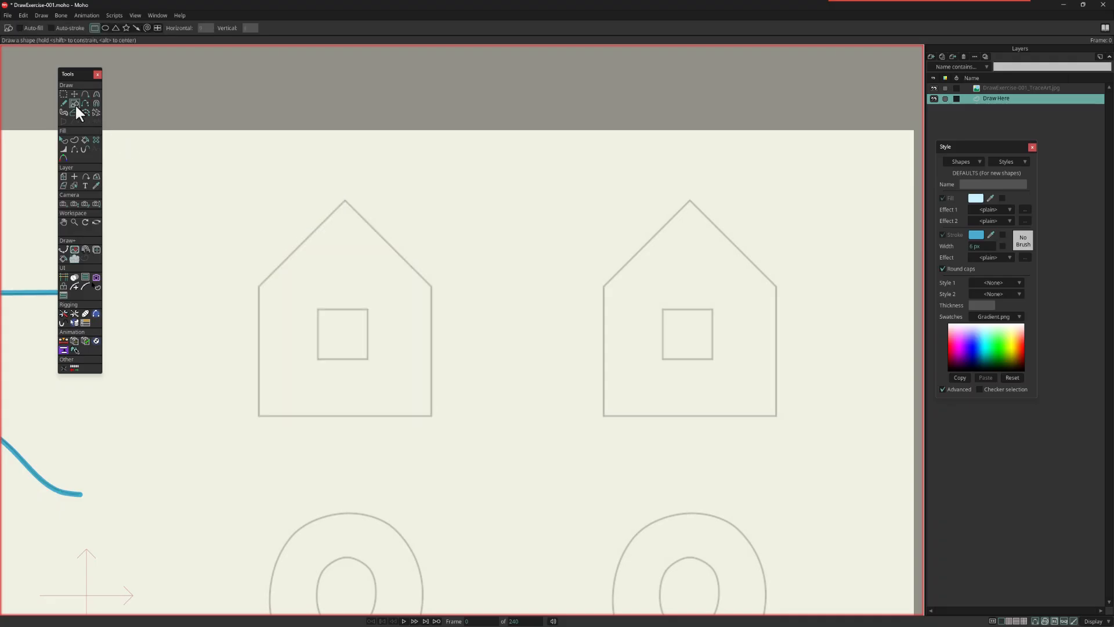
Step: Draw filled and stroked rectangles over the left house's walls and window with Draw Shape
left_click(75, 104)
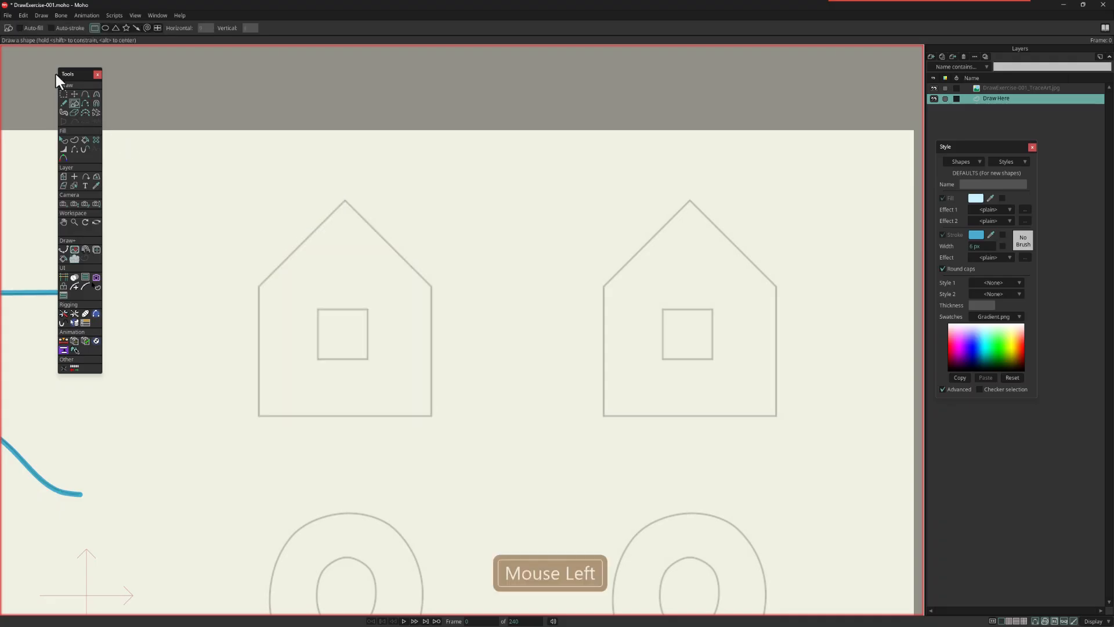
left_click(22, 27)
mouse_move(259, 287)
left_mouse_down()
mouse_move(412, 388)
mouse_move(432, 417)
left_mouse_up()
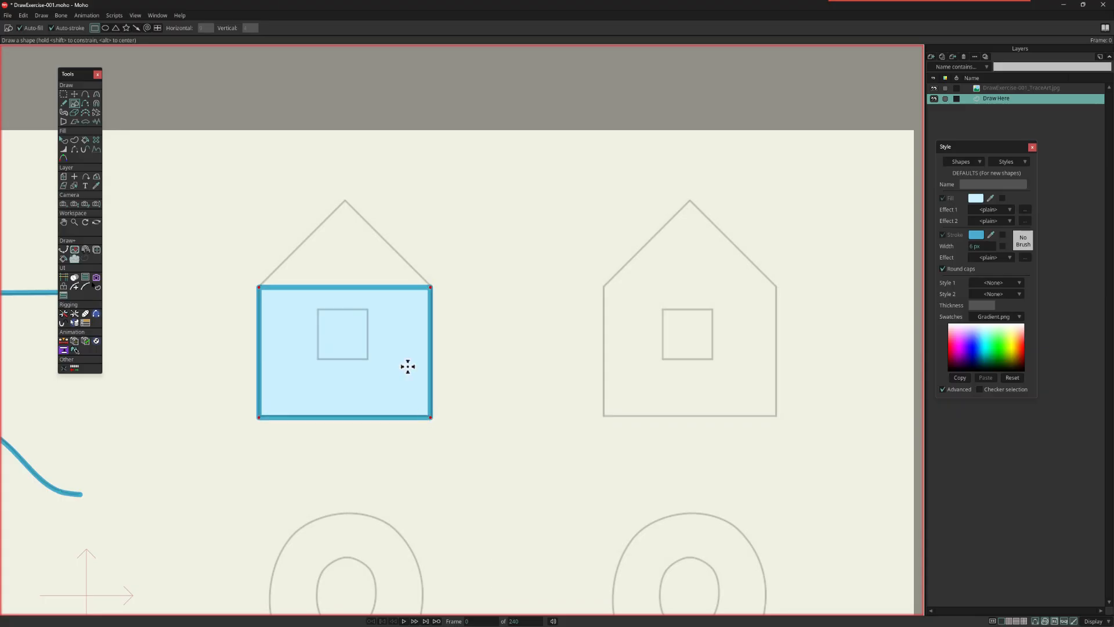
mouse_move(320, 309)
left_mouse_down()
mouse_move(371, 360)
mouse_move(362, 354)
left_mouse_up()
Step: Add a point in the middle of the left house's upper wall edge and pull it up to the roof peak
key("a")
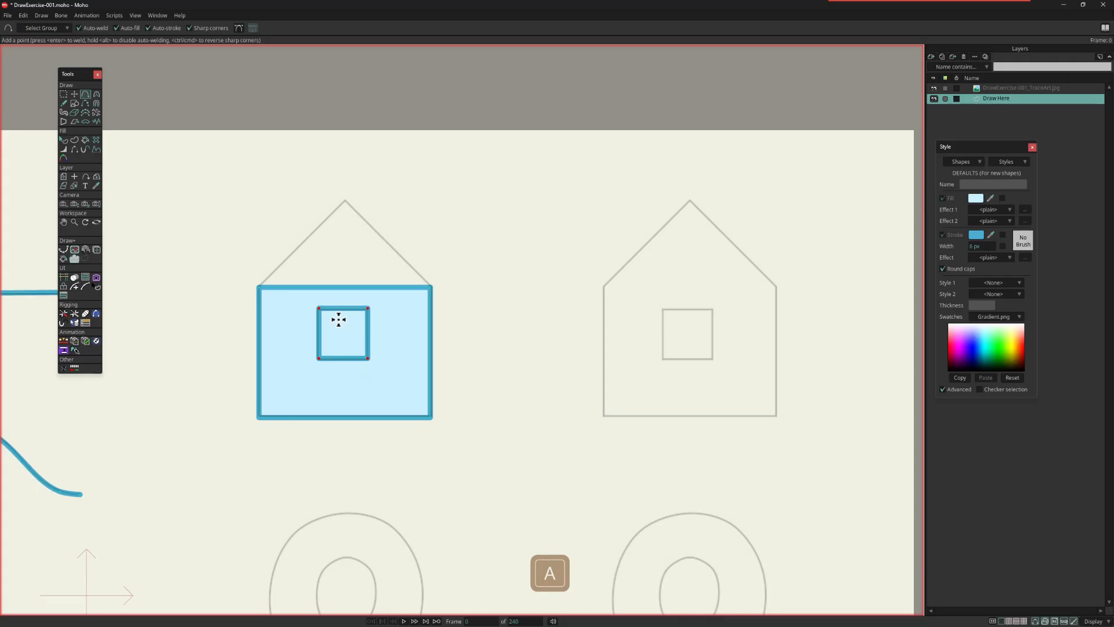
left_click_drag(347, 287, 345, 200)
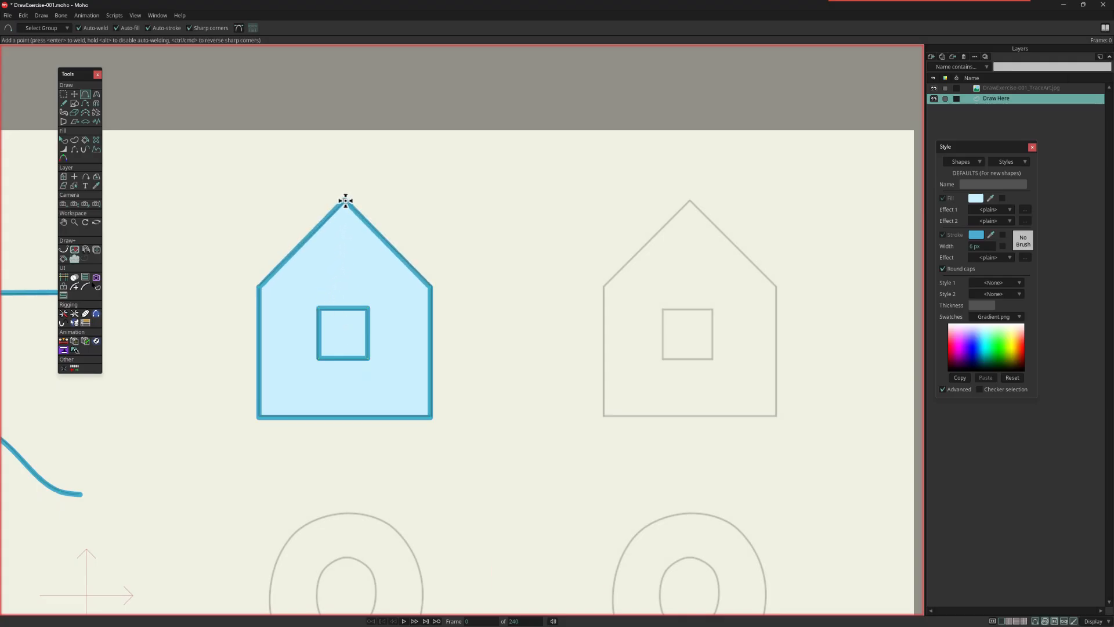
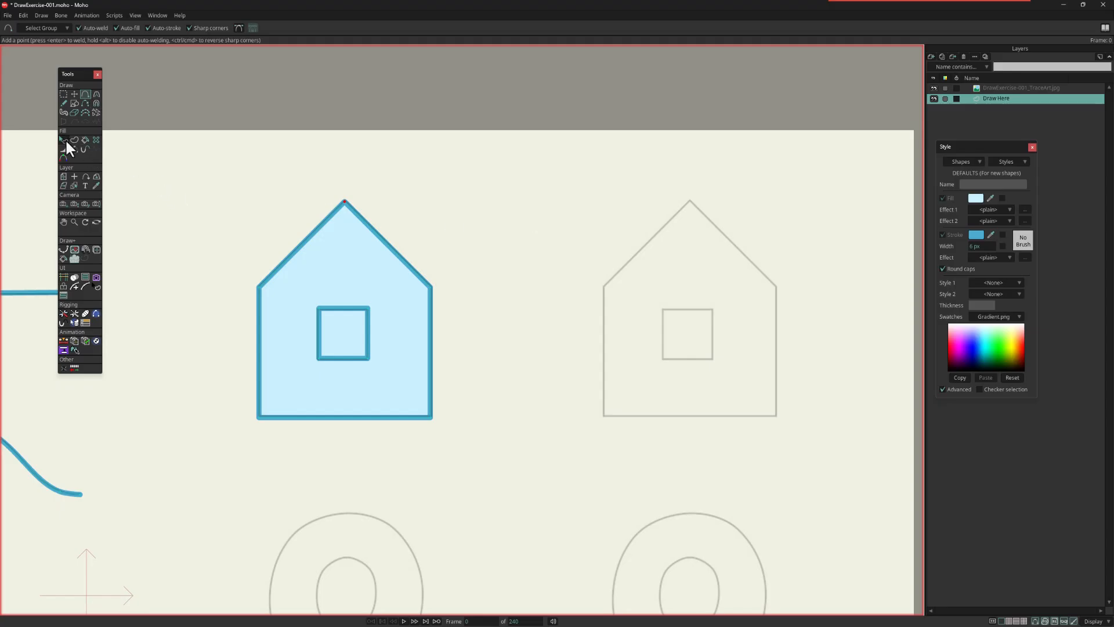
Step: Select the left house's window shape and set its fill to pale yellow
left_click(64, 140)
left_click(361, 335)
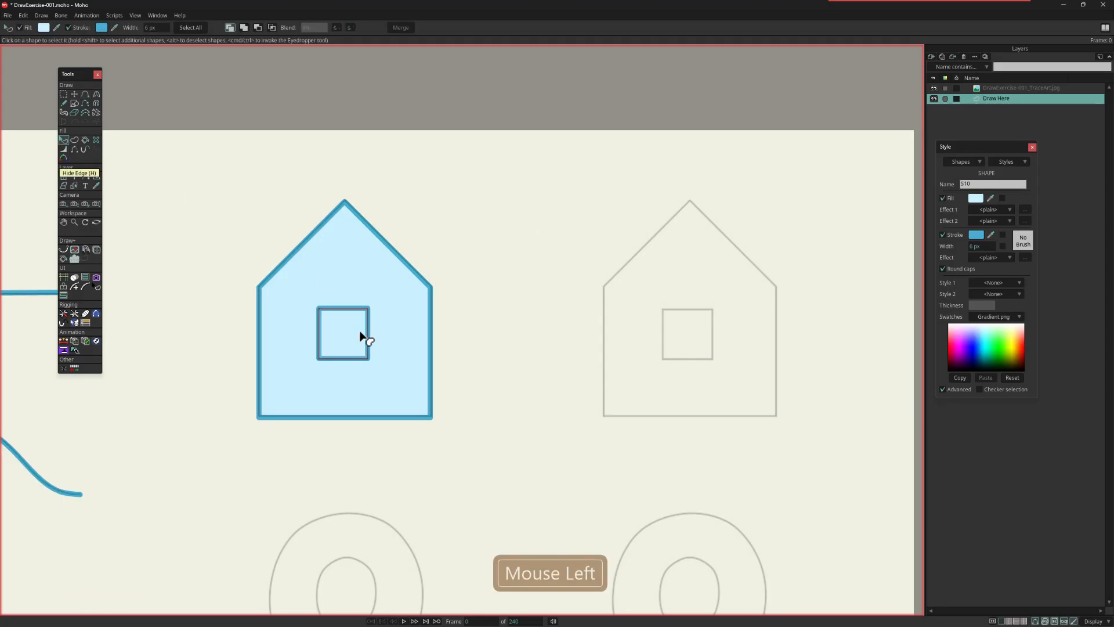
left_click(1021, 328)
left_click(1016, 330)
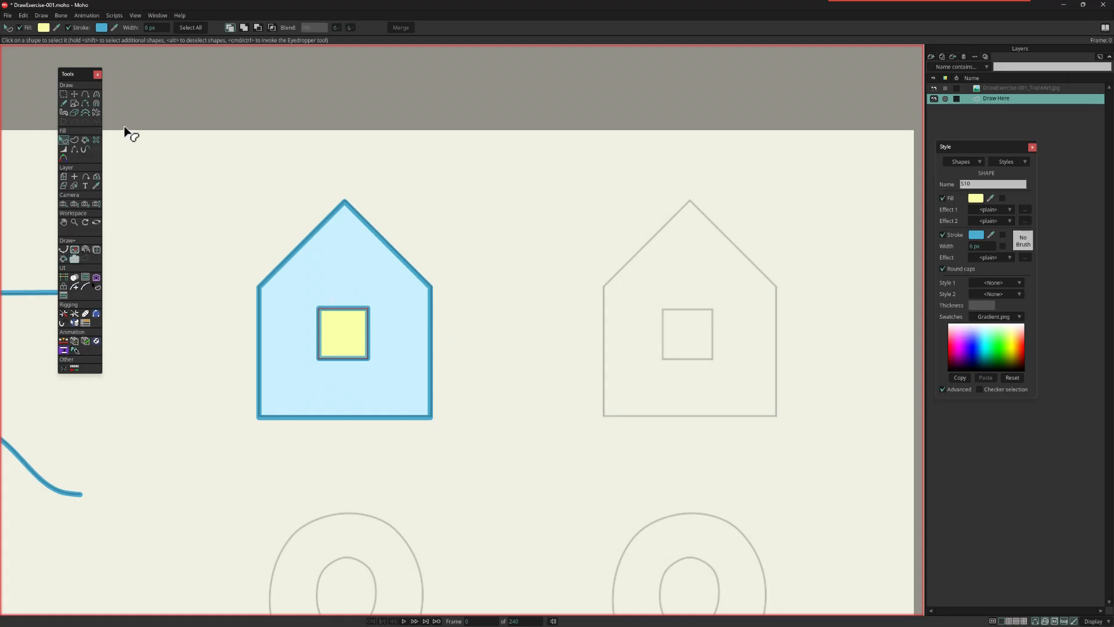
left_click(65, 141)
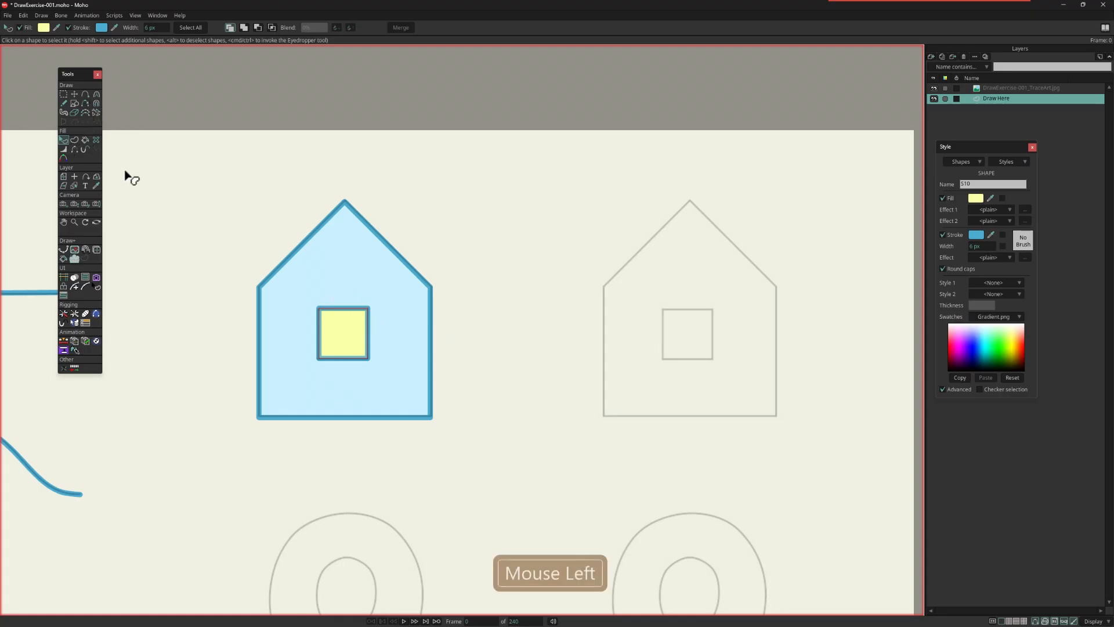
Step: Select the yellow window's points and move them so the window overlaps the left house's right wall
left_click(74, 95)
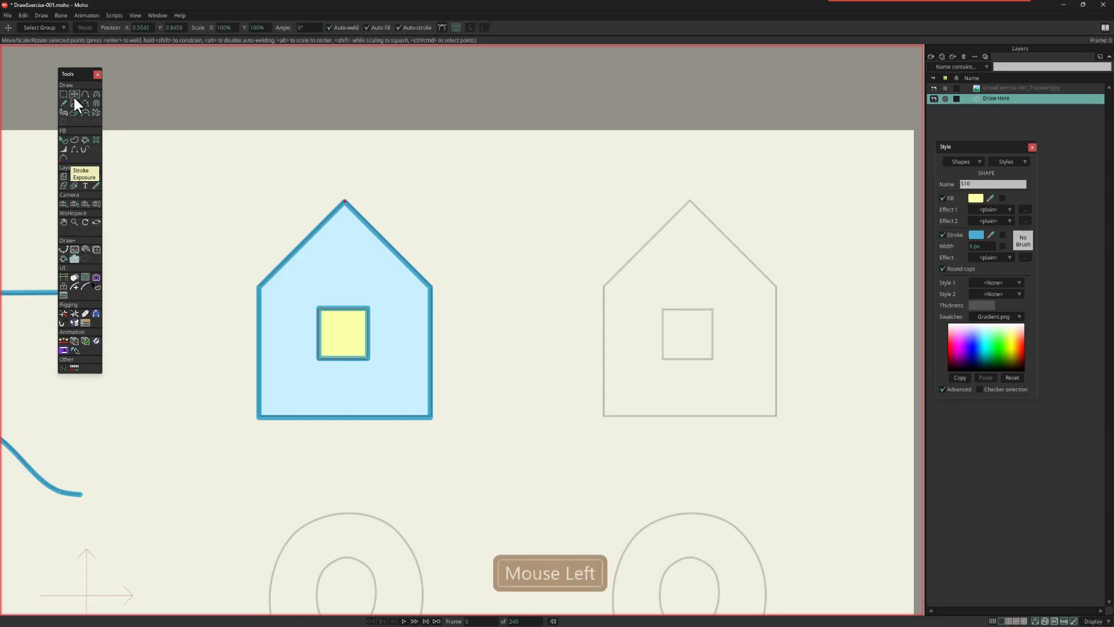
left_click(342, 330)
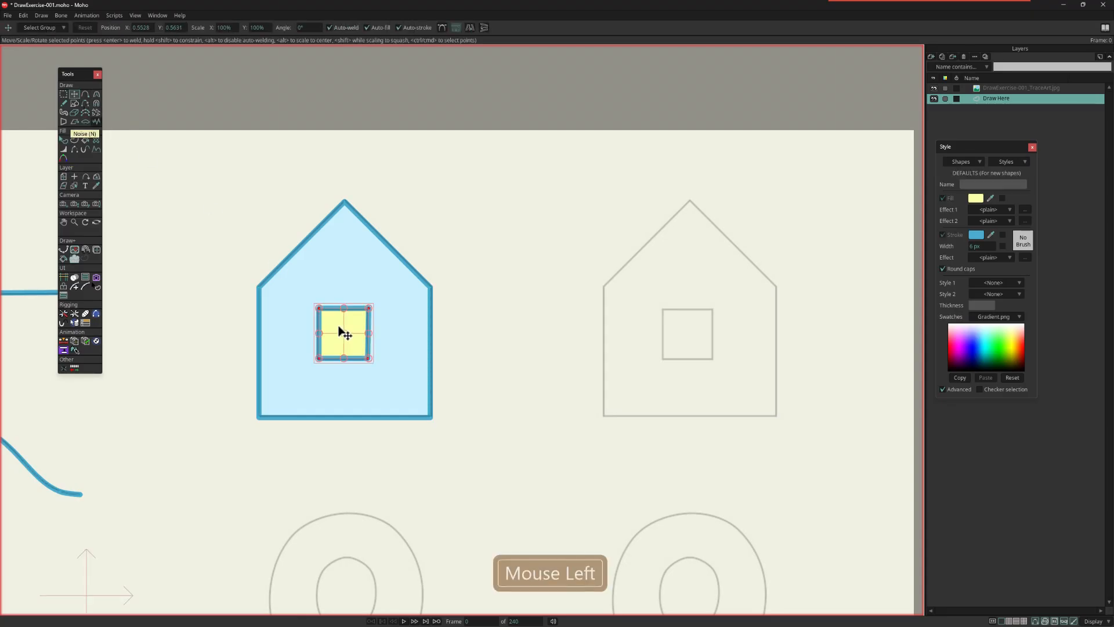
left_click_drag(354, 330, 443, 332)
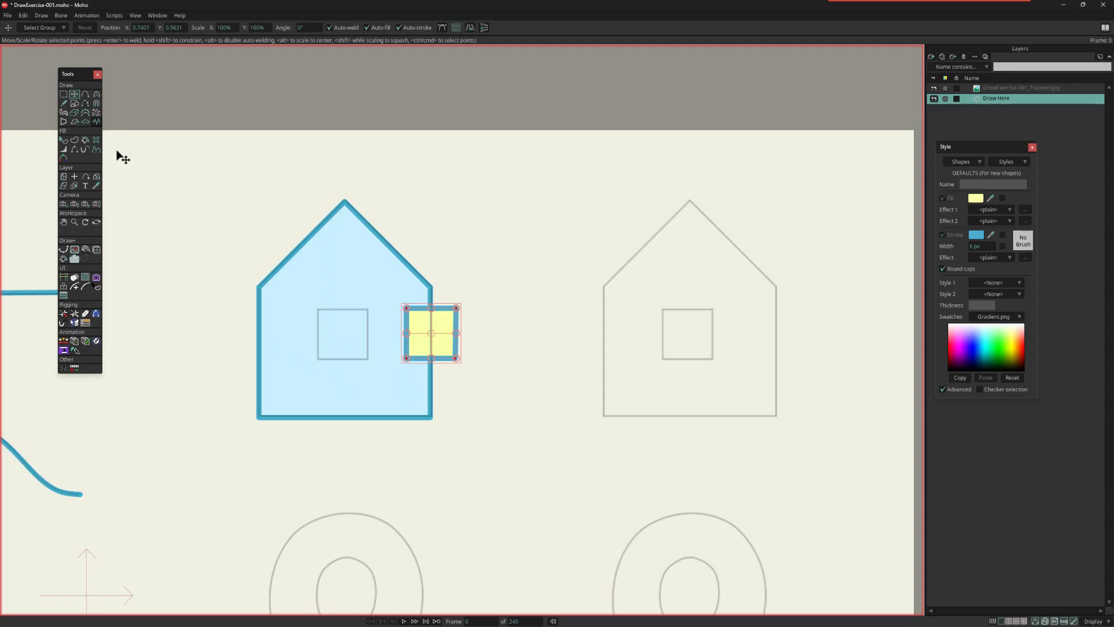
Step: Send the yellow window shape behind the left house and bring it back in front, both by single levels and all the way
left_click(65, 140)
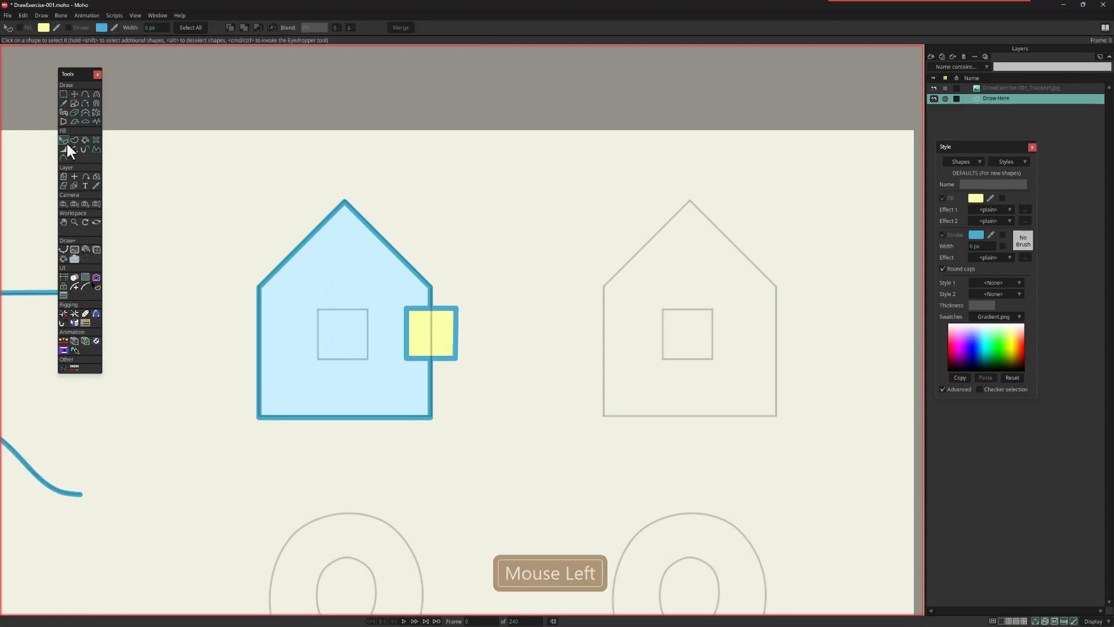
left_click(445, 336)
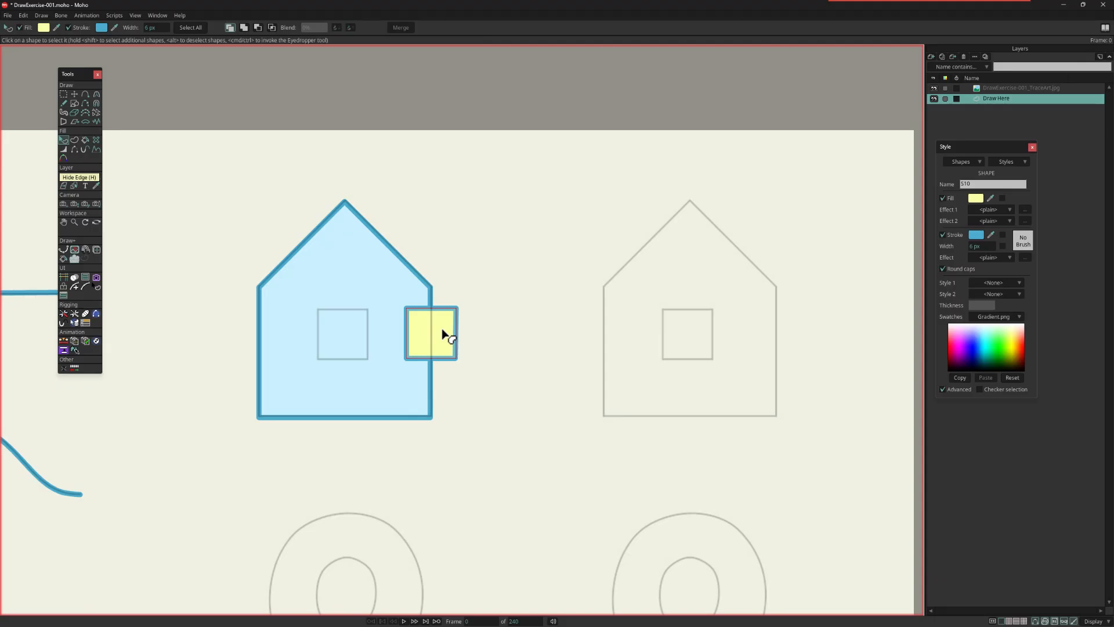
key("Down")
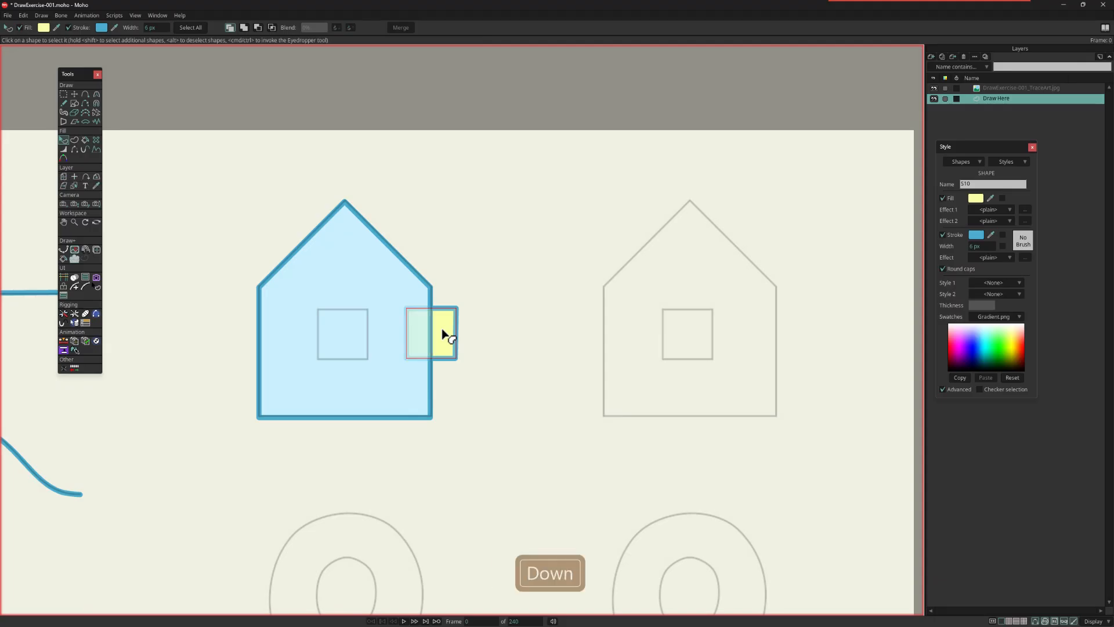
key("Up")
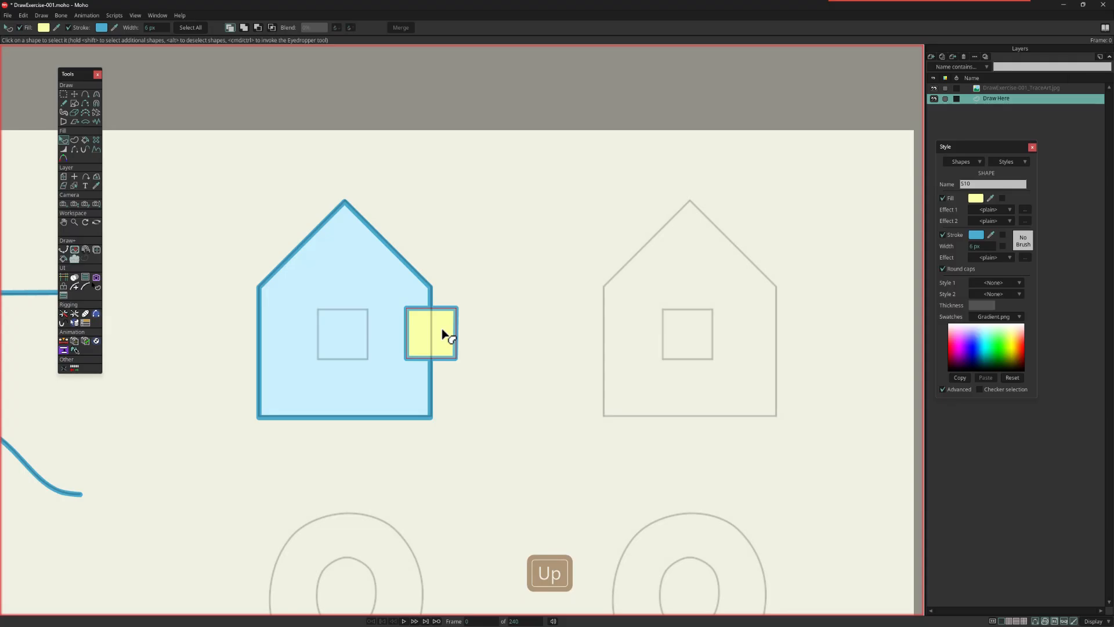
key("Down")
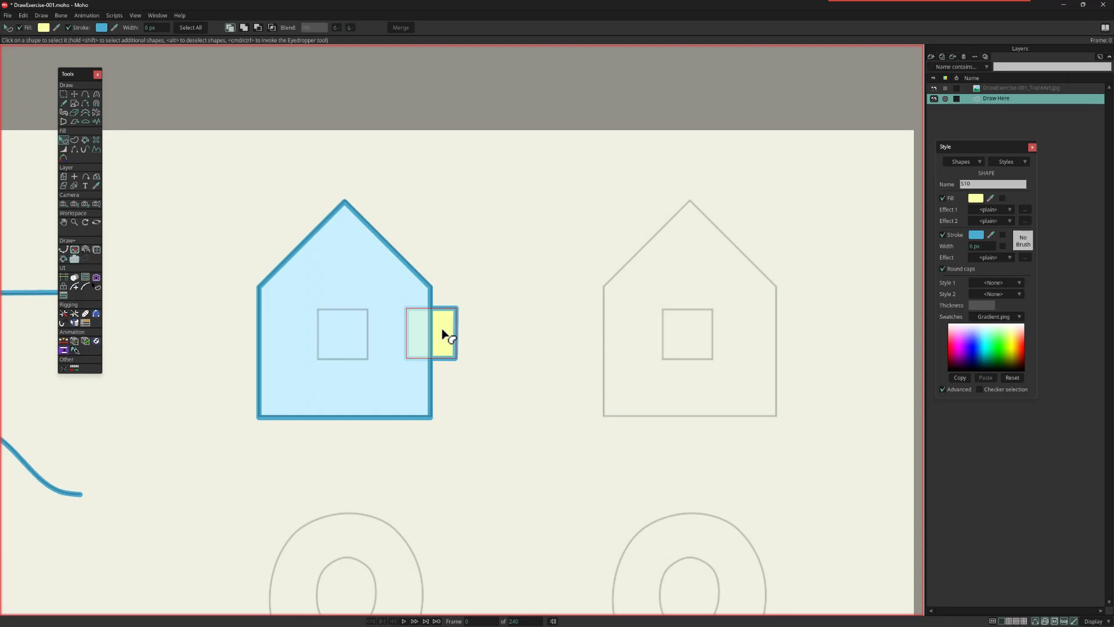
key("shift+Up")
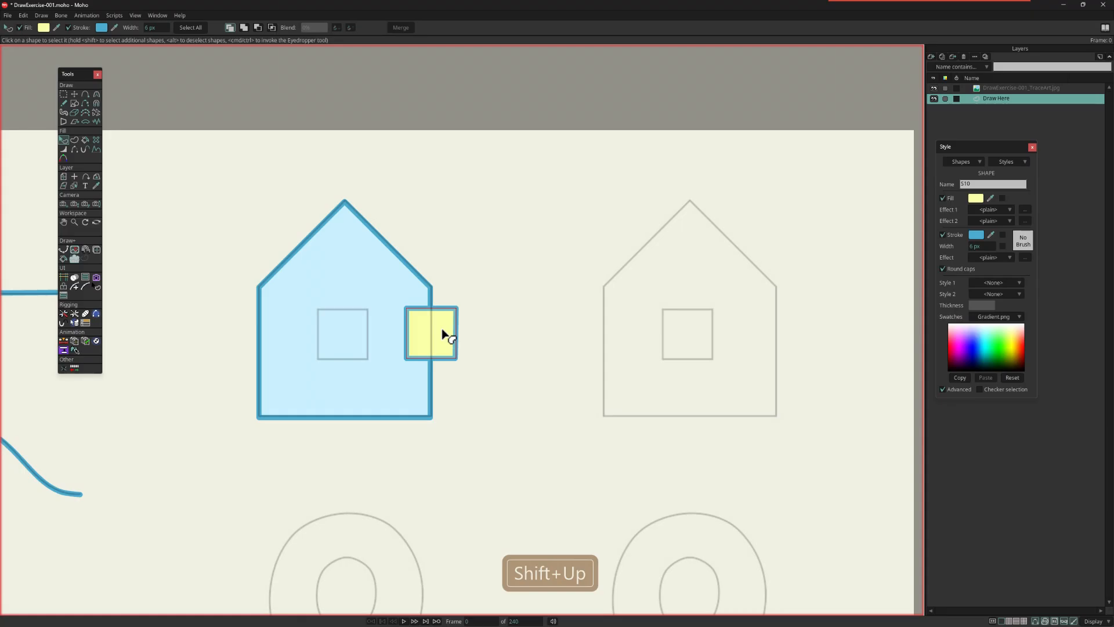
key("shift+Down")
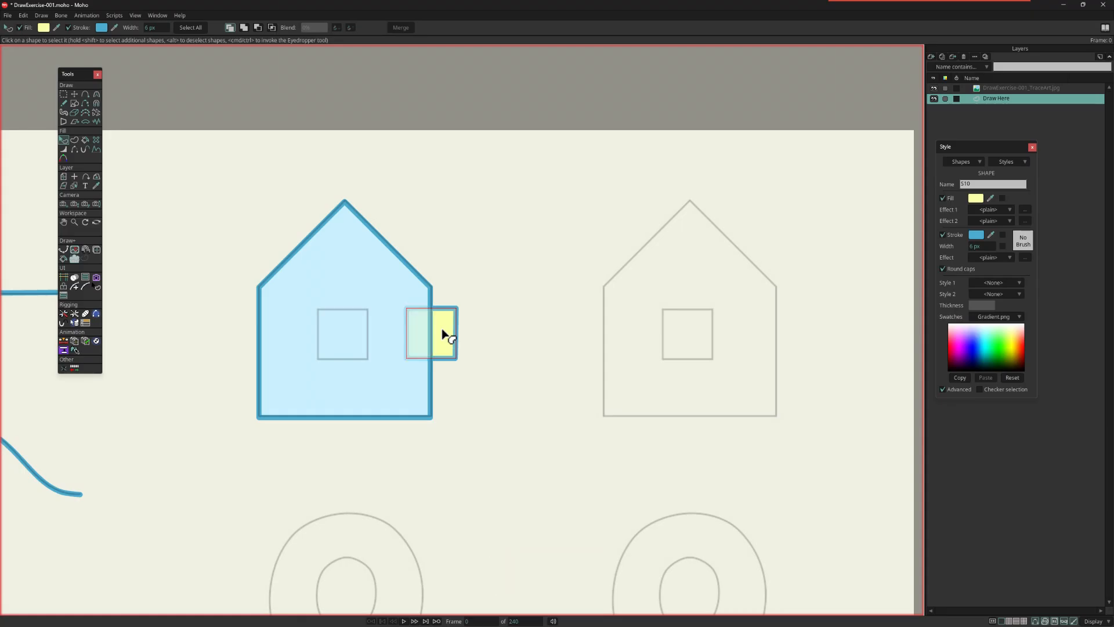
key("shift+Up")
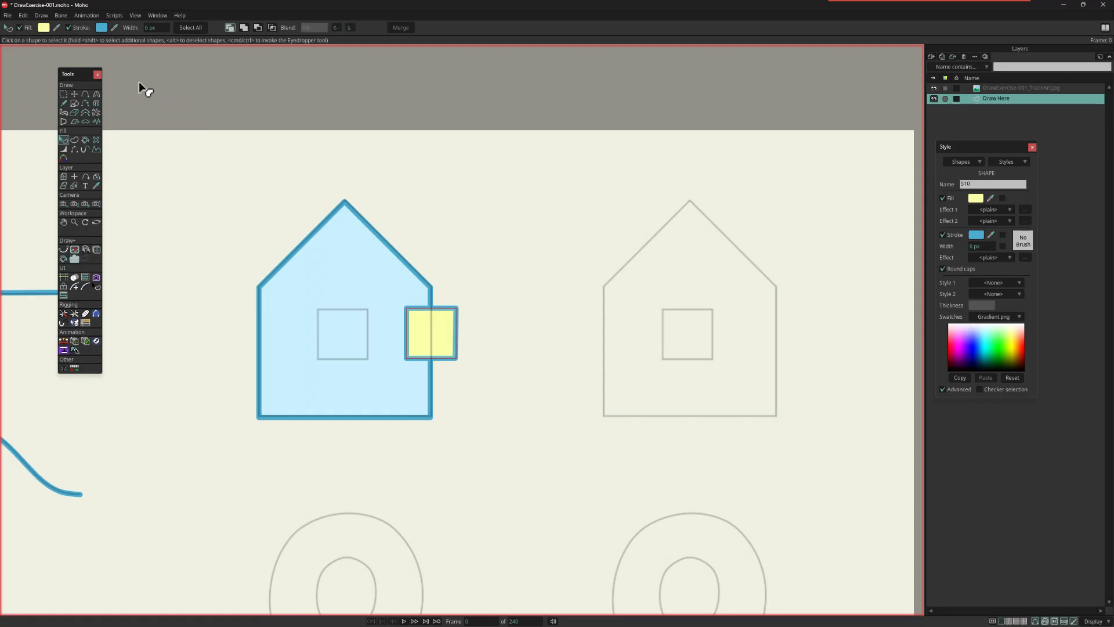
Step: Move the yellow window back onto its guide square in the left house
left_click(74, 95)
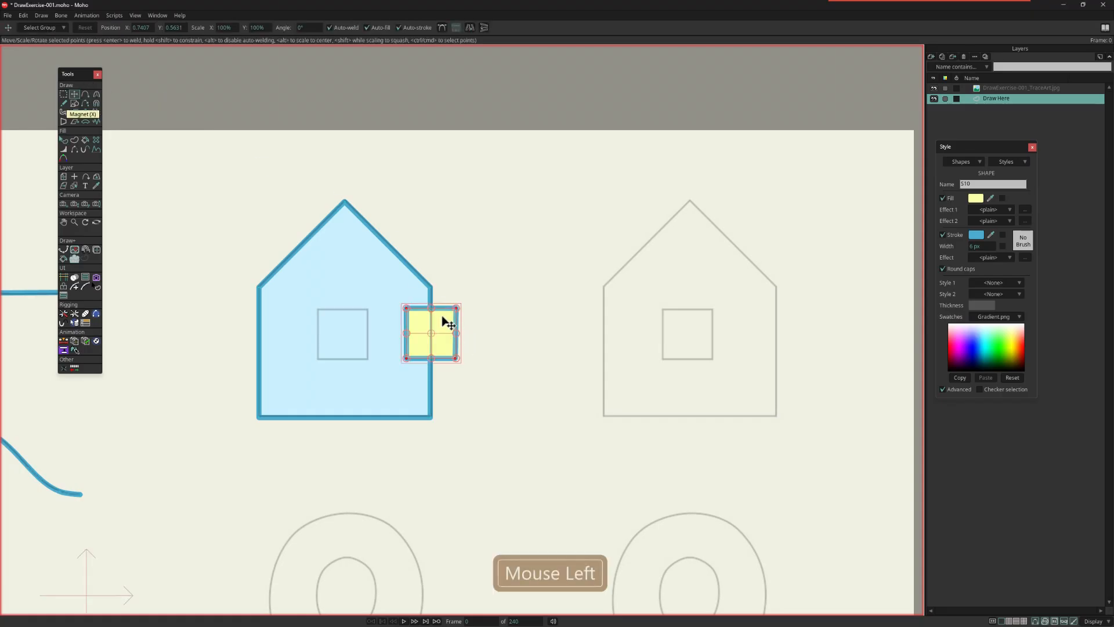
left_click_drag(447, 323, 360, 328)
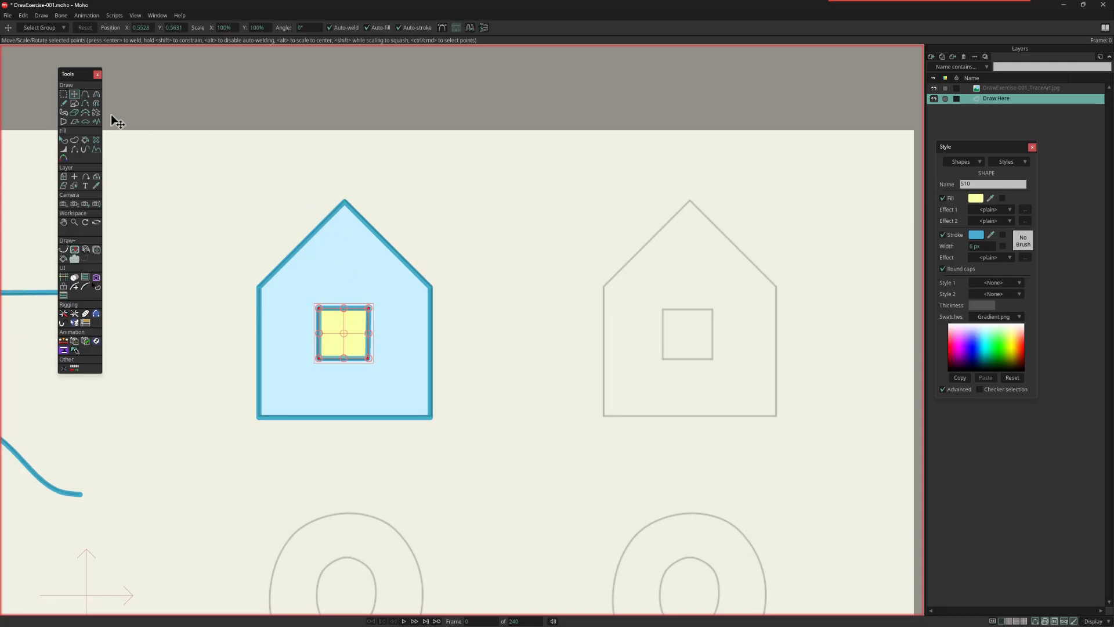
Step: Draw wall and window rectangles over the right house guide without auto-fill or auto-stroke, and pull a new midpoint up to the roof peak
left_click(75, 103)
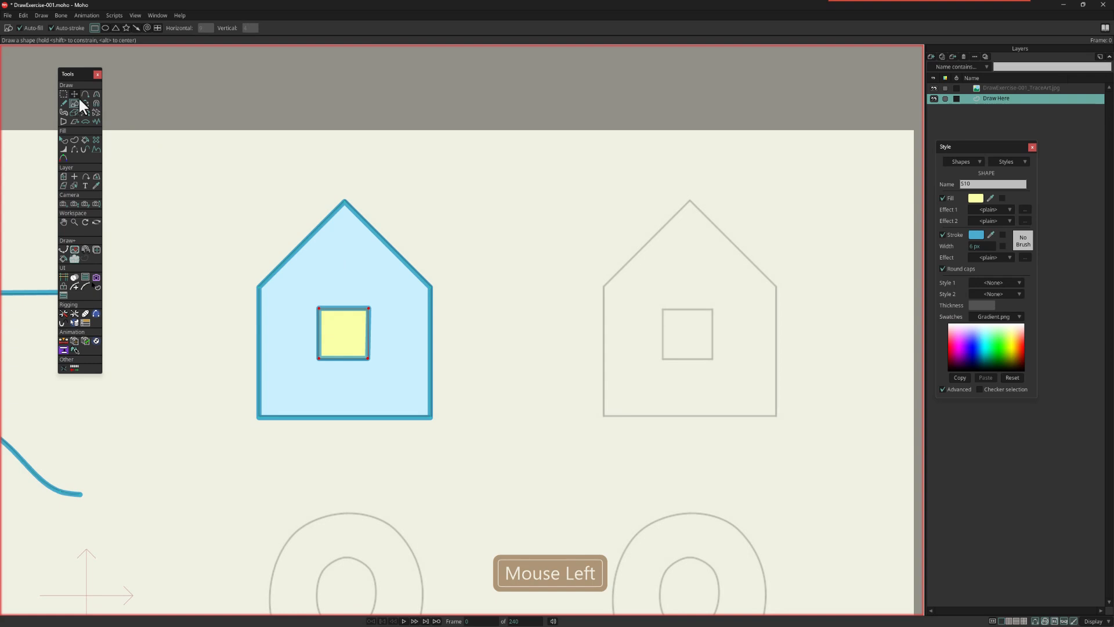
left_click(27, 28)
left_click(52, 28)
left_click_drag(605, 287, 776, 416)
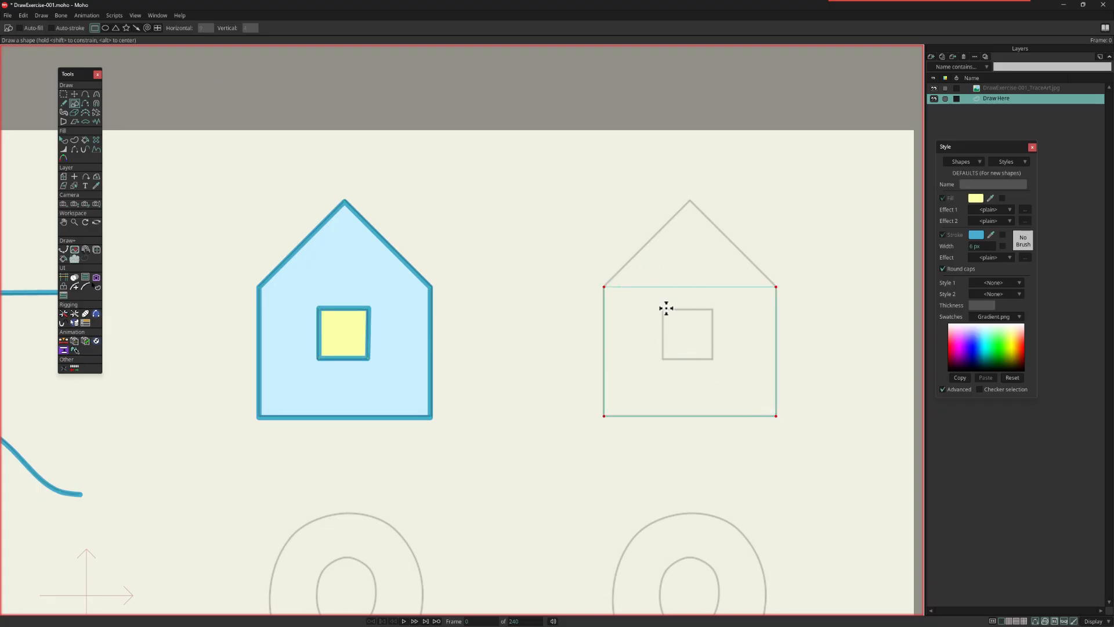
left_click_drag(662, 309, 713, 360)
key("a")
left_click_drag(689, 287, 689, 200)
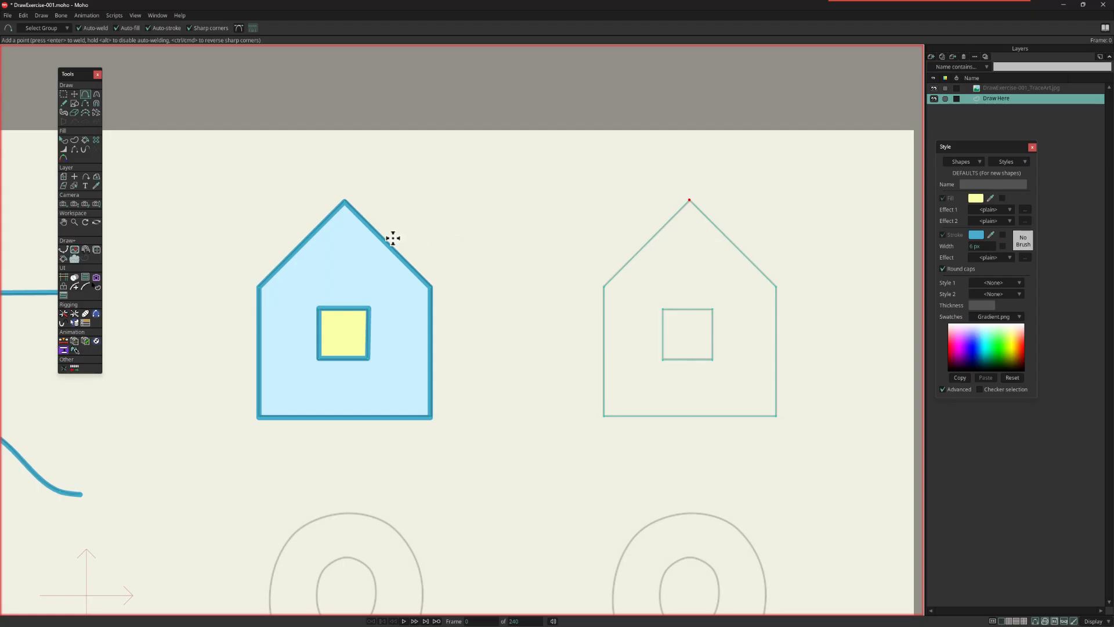
Step: Create one filled and stroked shape from the right house and window outlines, sampling the left house's light blue as its fill
left_click(74, 141)
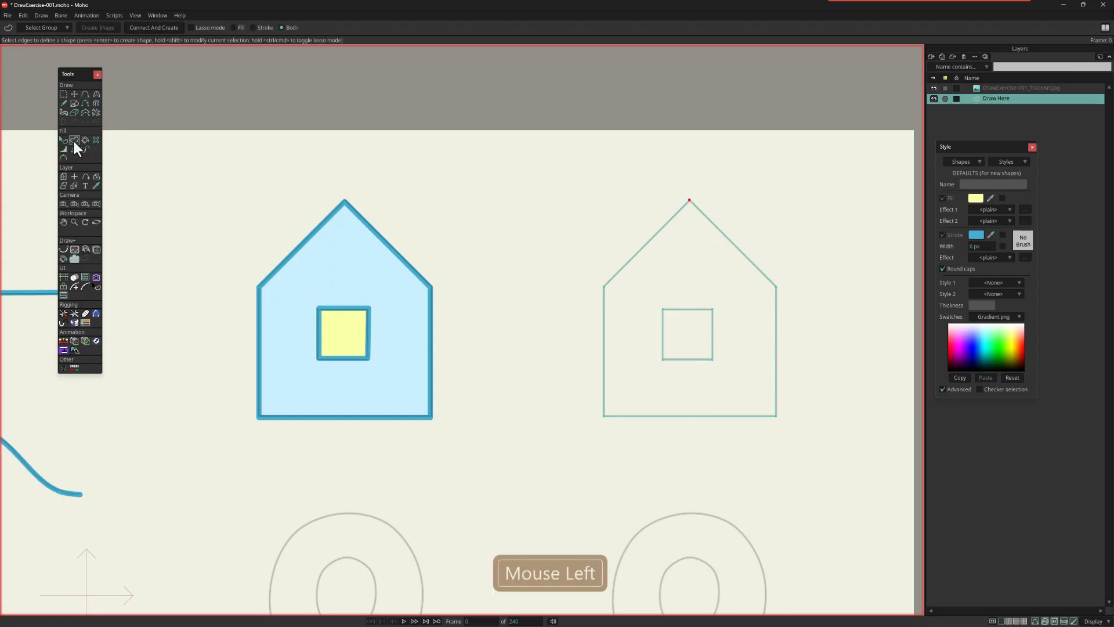
left_click_drag(579, 180, 794, 430)
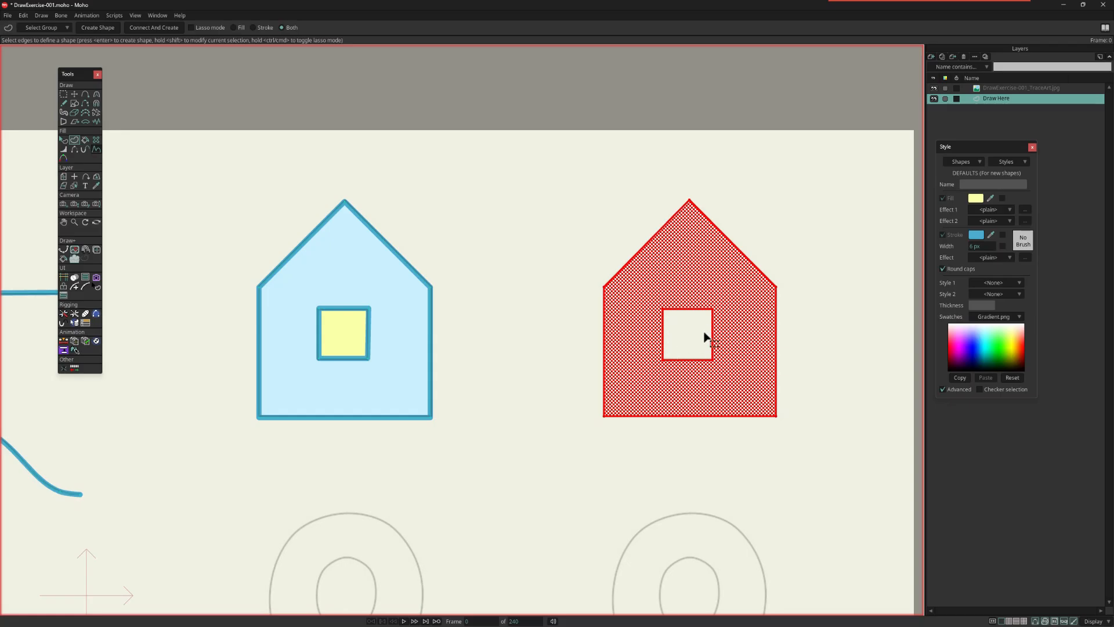
key("Return")
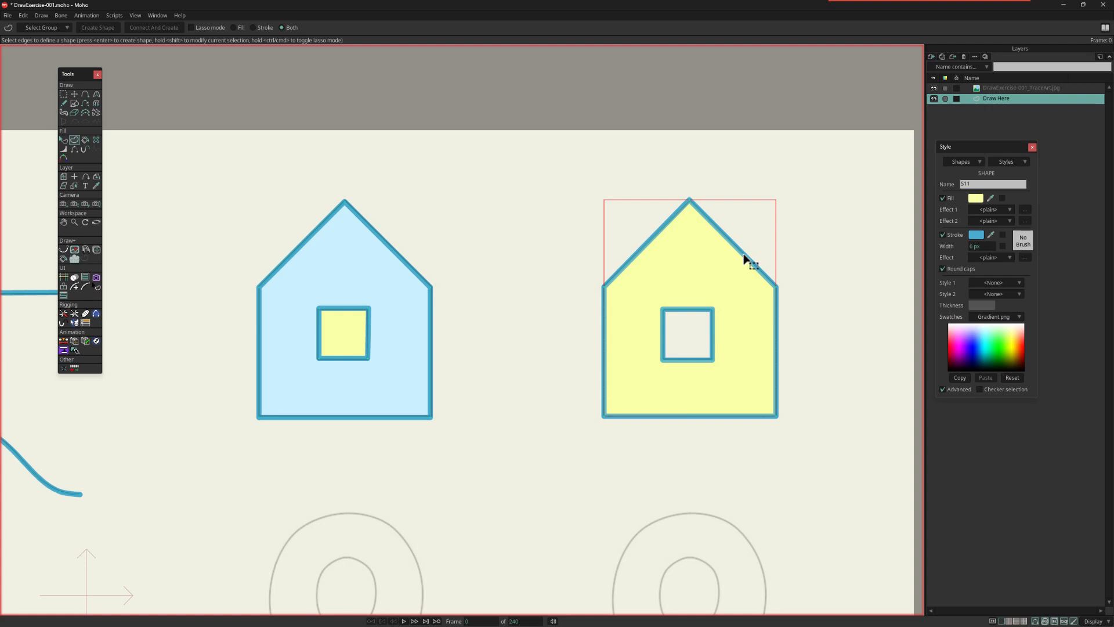
left_click(991, 197)
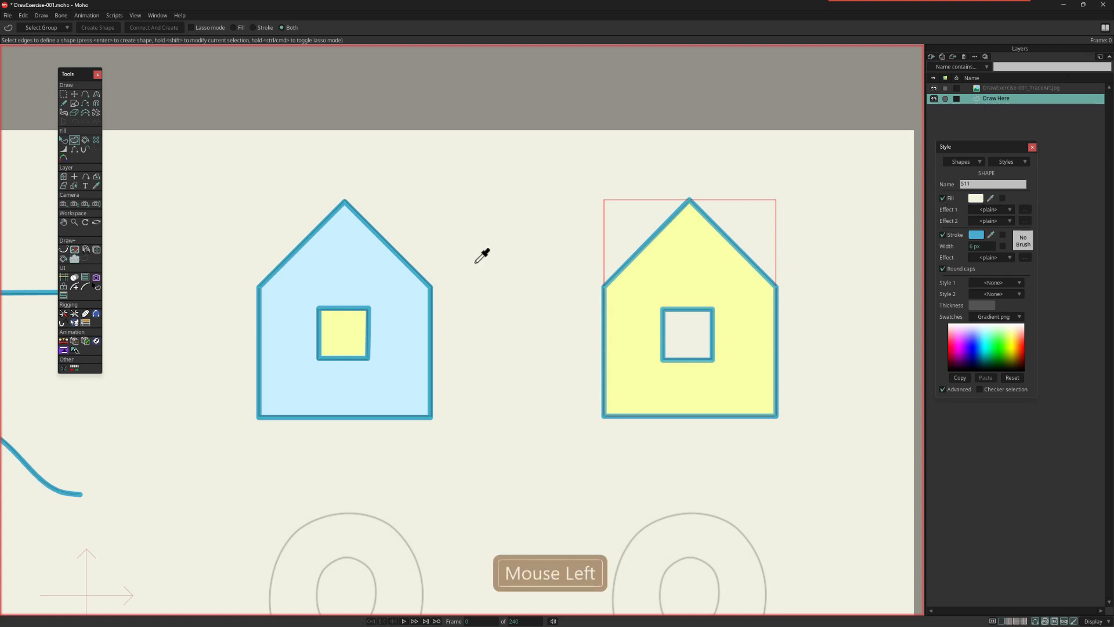
left_click(392, 270)
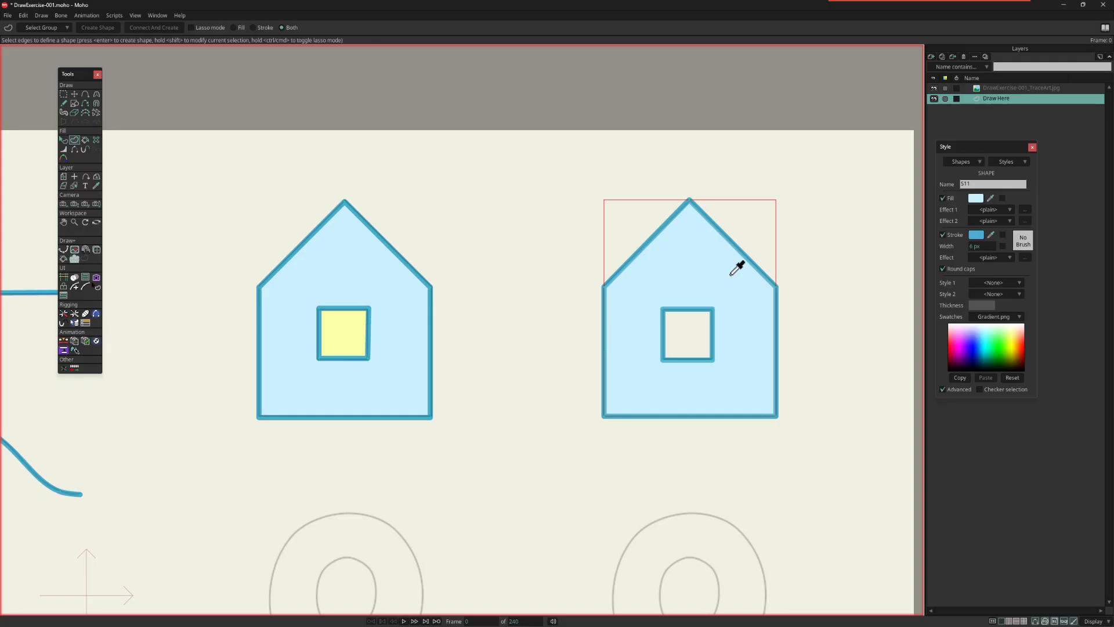
Step: Select the window cut-out's points in the right house and shift them slightly upward
key("g")
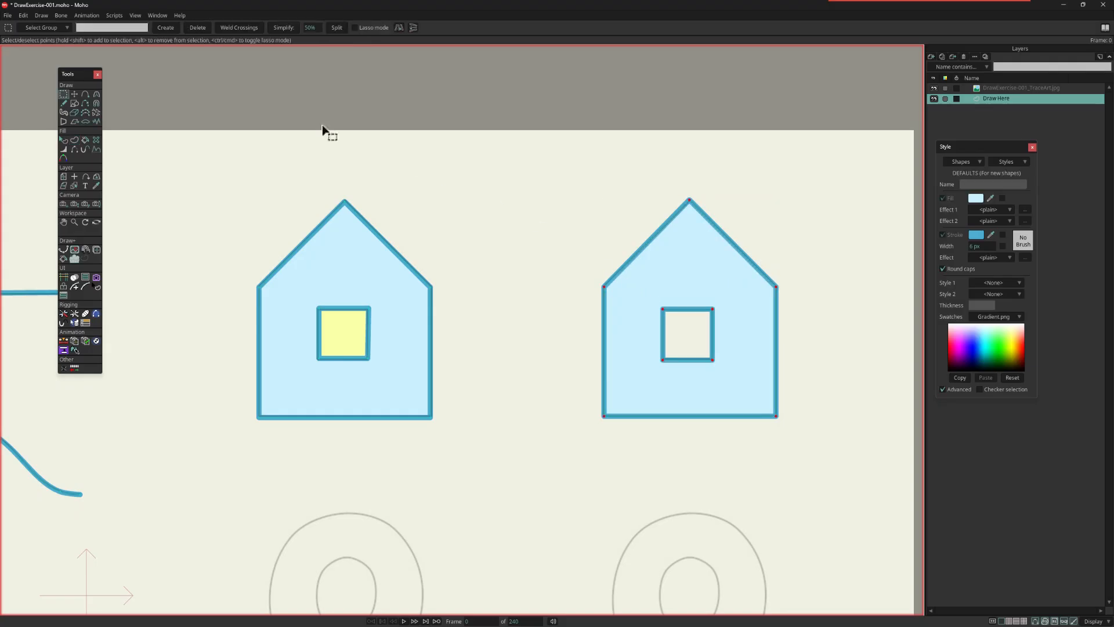
left_click(74, 93)
left_click(698, 326)
mouse_move(702, 329)
left_mouse_down()
mouse_move(855, 326)
mouse_move(702, 323)
mouse_move(724, 298)
mouse_move(697, 301)
mouse_move(699, 319)
left_mouse_up()
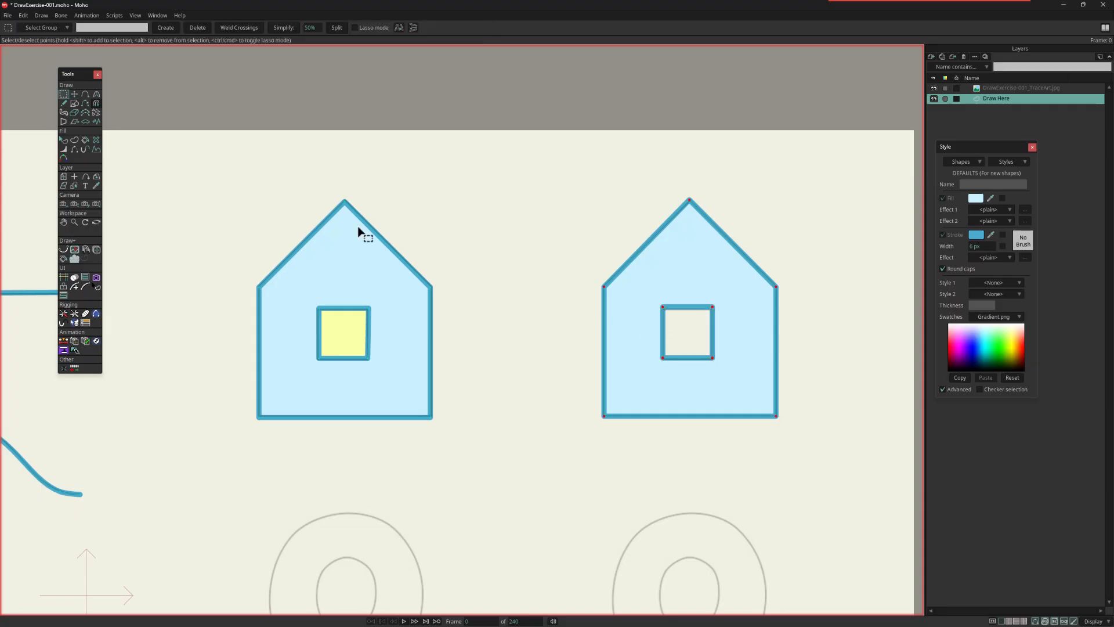
Step: Delete the right house's shape with the Delete Shape tool
left_click(95, 141)
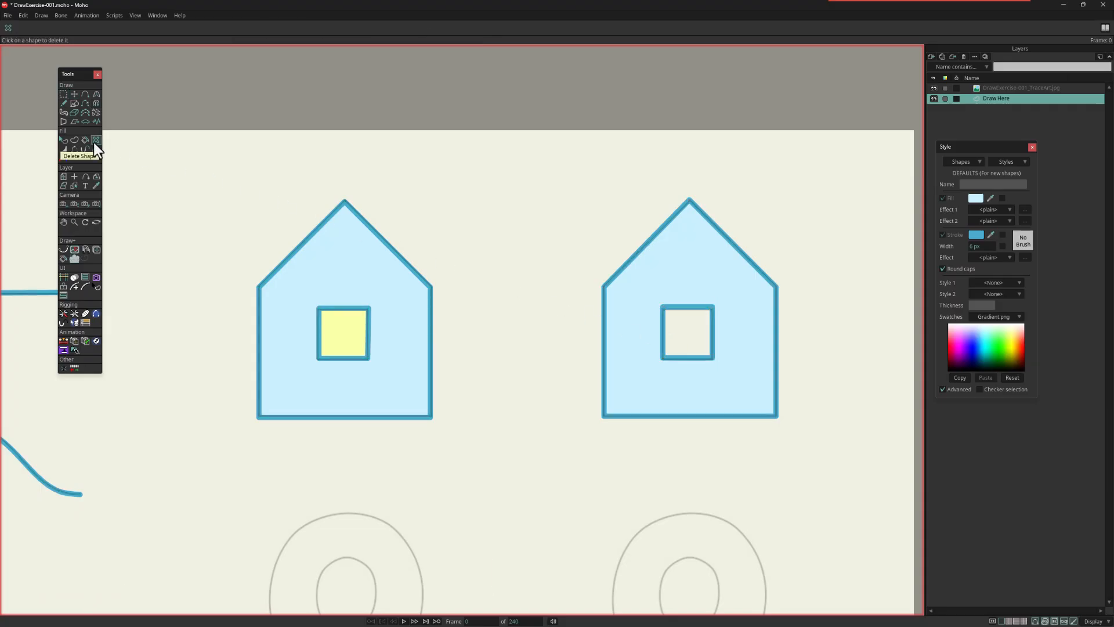
left_click(723, 281)
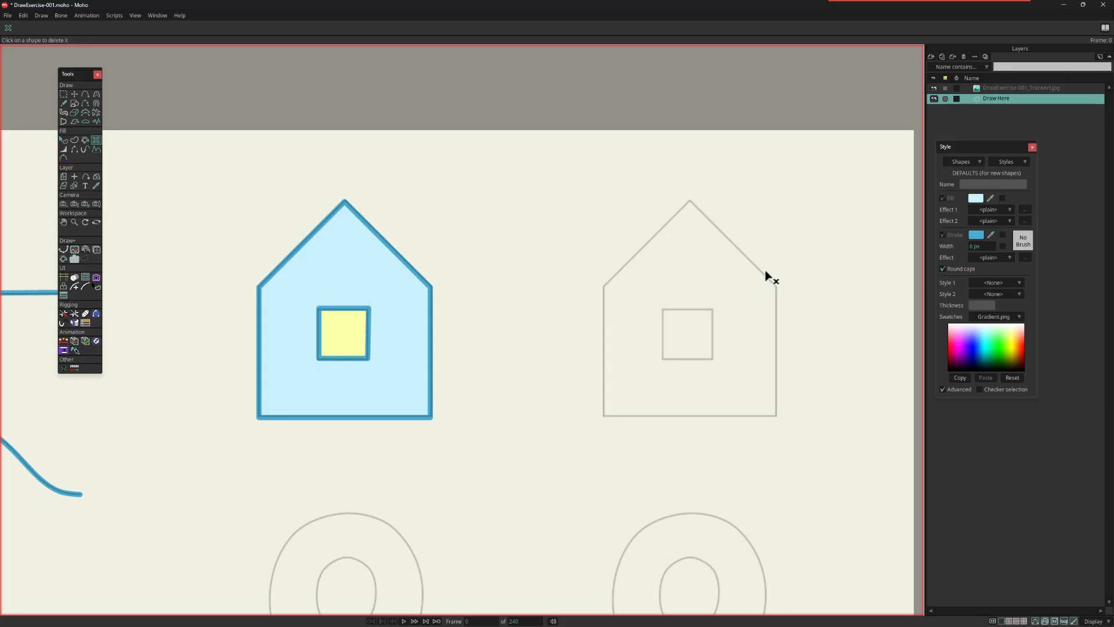
Step: Select the right house's window outline, move it toward the left wall and scale it down
left_click(76, 95)
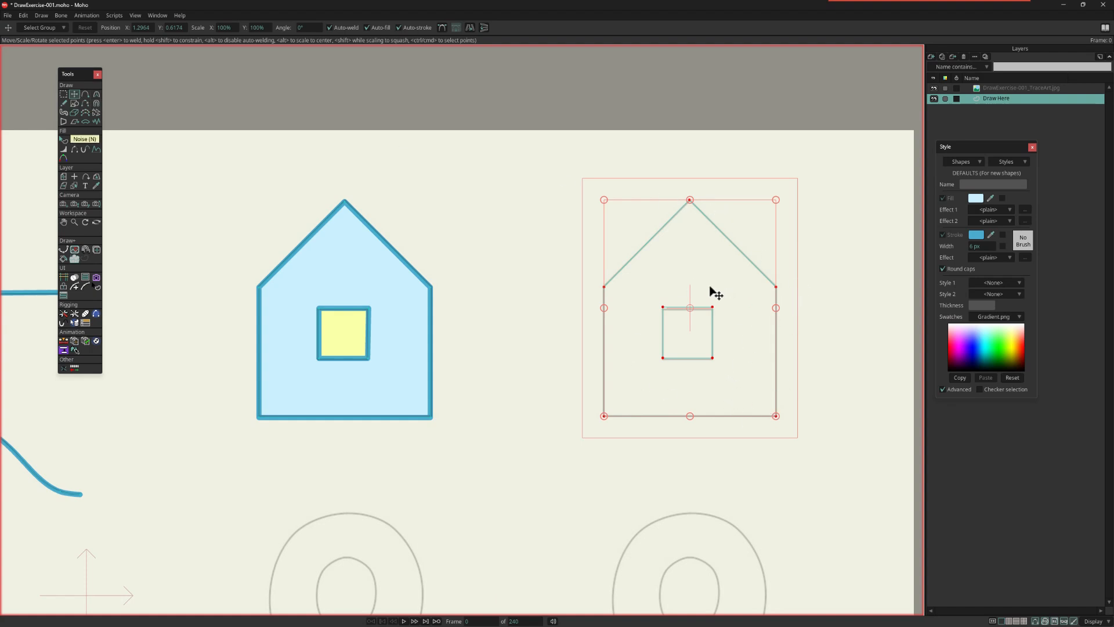
key("g")
left_click_drag(657, 290, 665, 346)
key("t")
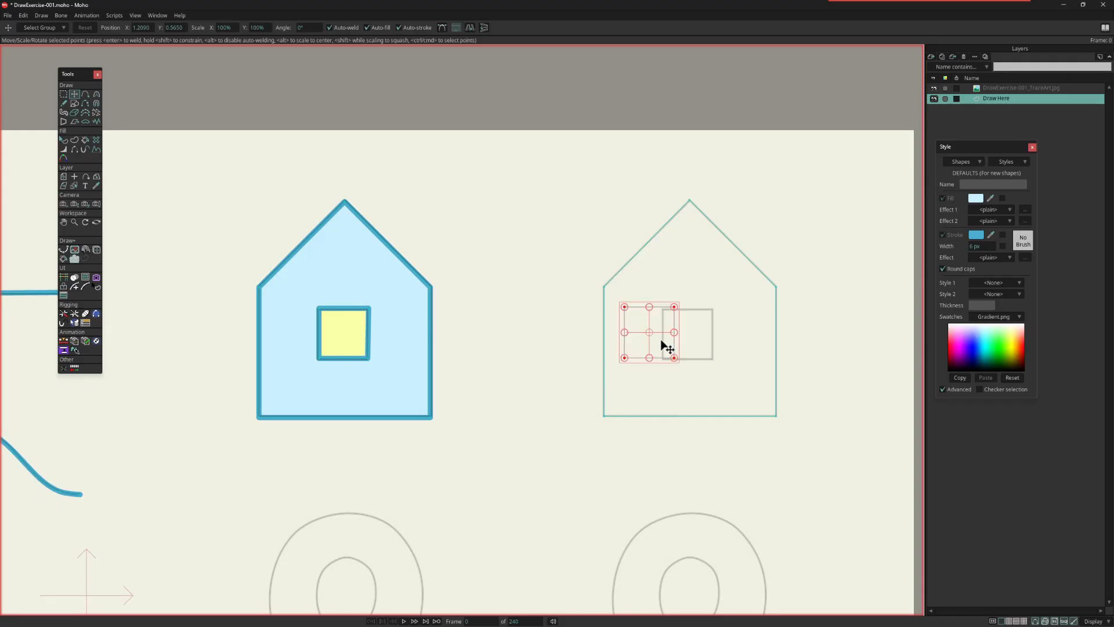
left_click_drag(674, 360, 656, 327)
Step: Duplicate the small window outline and place the copy near the right house's right wall
key("ctrl+c")
key("ctrl+v")
left_click_drag(661, 378, 741, 385)
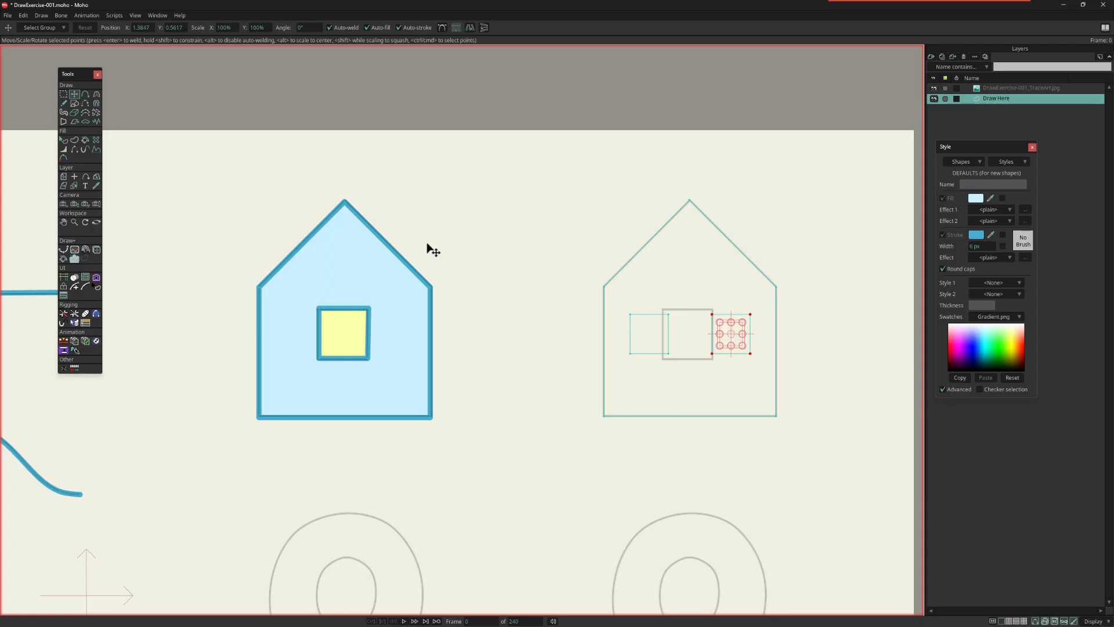
Step: Create one filled and stroked shape from the right house outline and both small windows, leaving the windows as holes
left_click(74, 140)
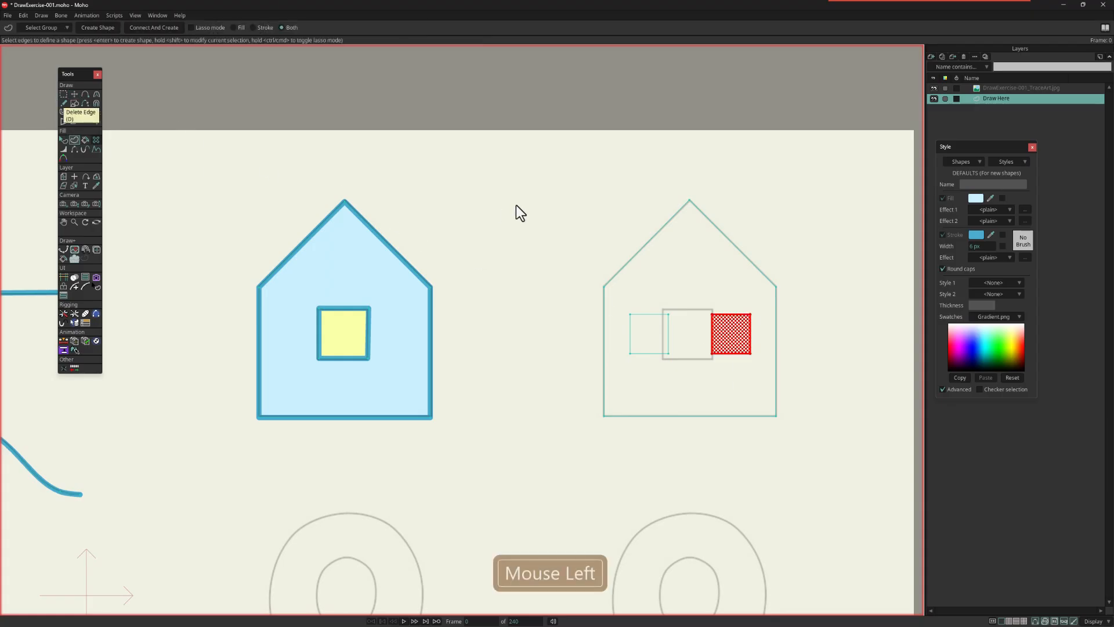
left_click_drag(629, 255, 813, 440)
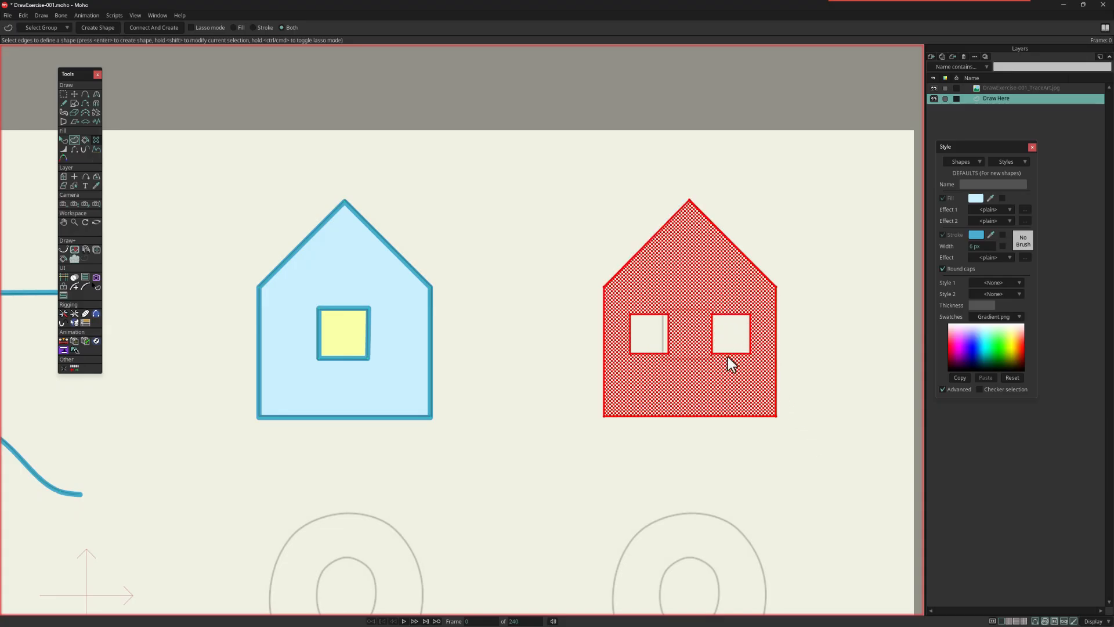
key("Return")
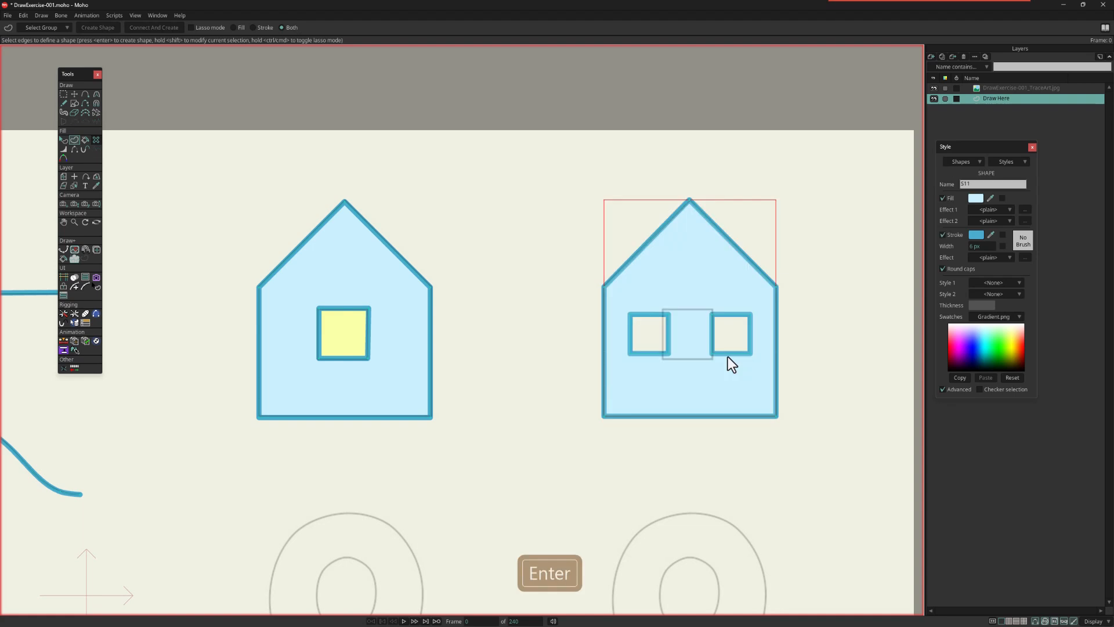
Step: Draw a small circle with automatic fill and stroke between the two houses, and match its fill to its blue stroke colour
left_click(74, 105)
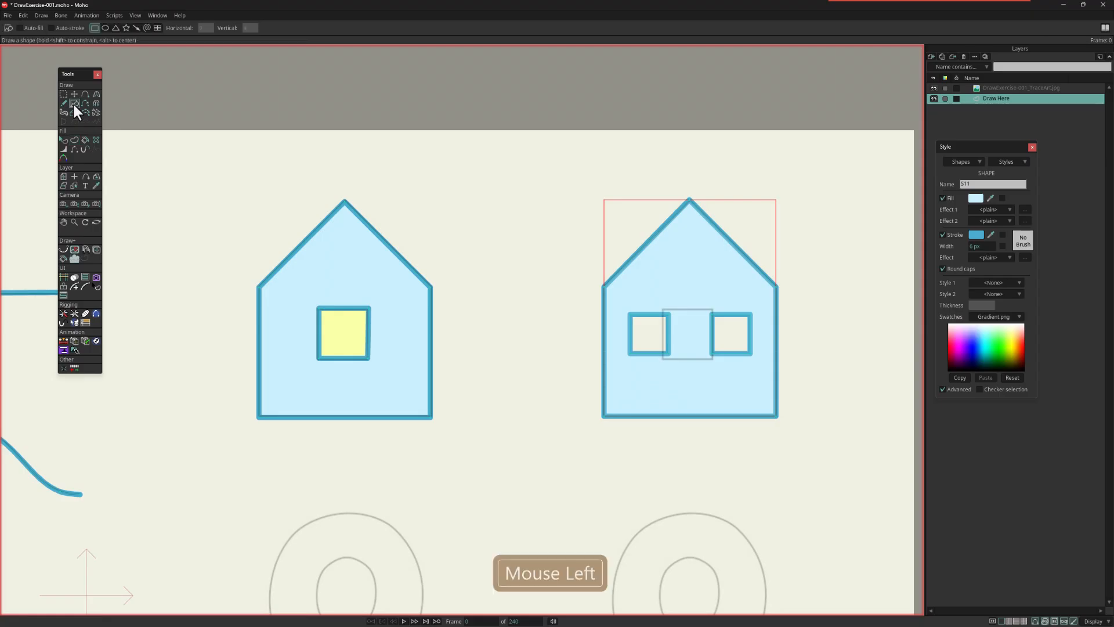
left_click(102, 26)
left_click_drag(533, 324, 567, 357)
key("ctrl+z")
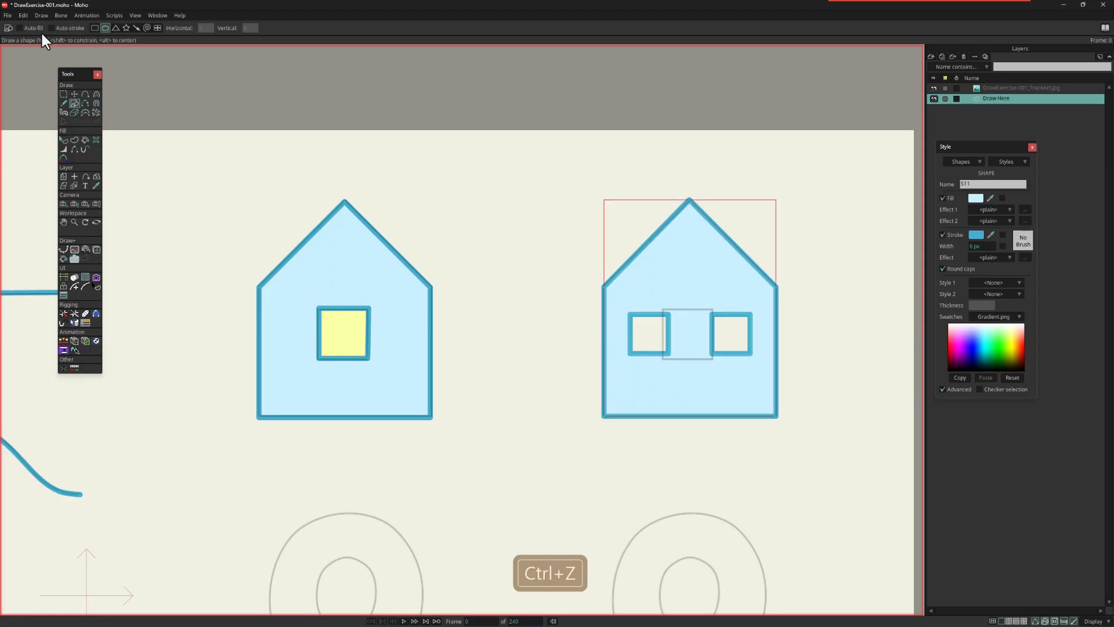
left_click(37, 29)
left_click(64, 26)
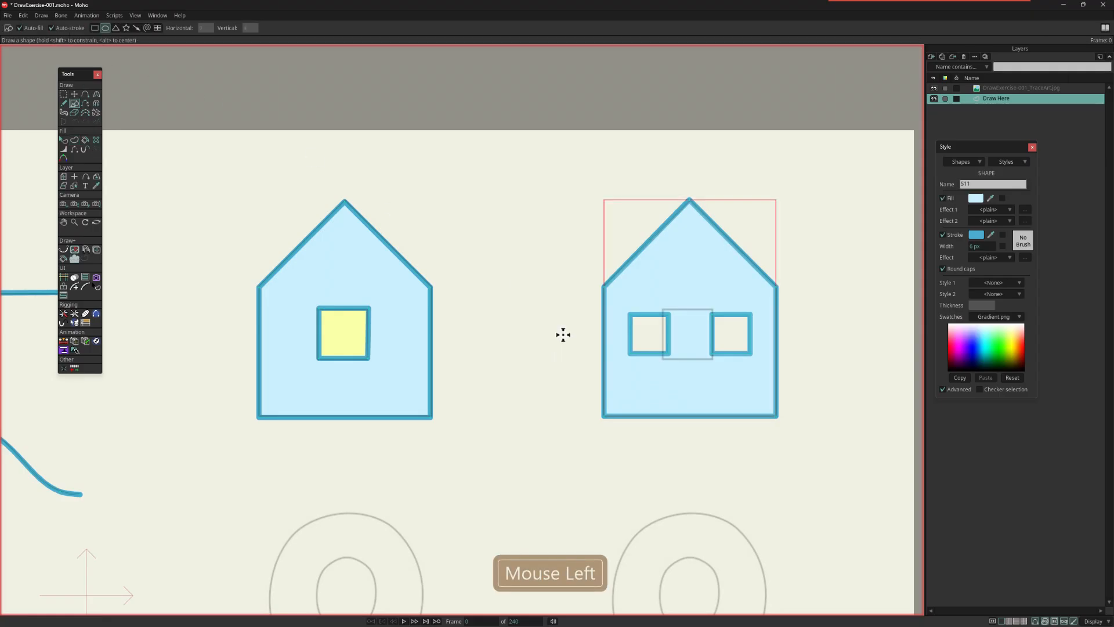
left_click_drag(557, 327, 576, 347)
left_click(63, 139)
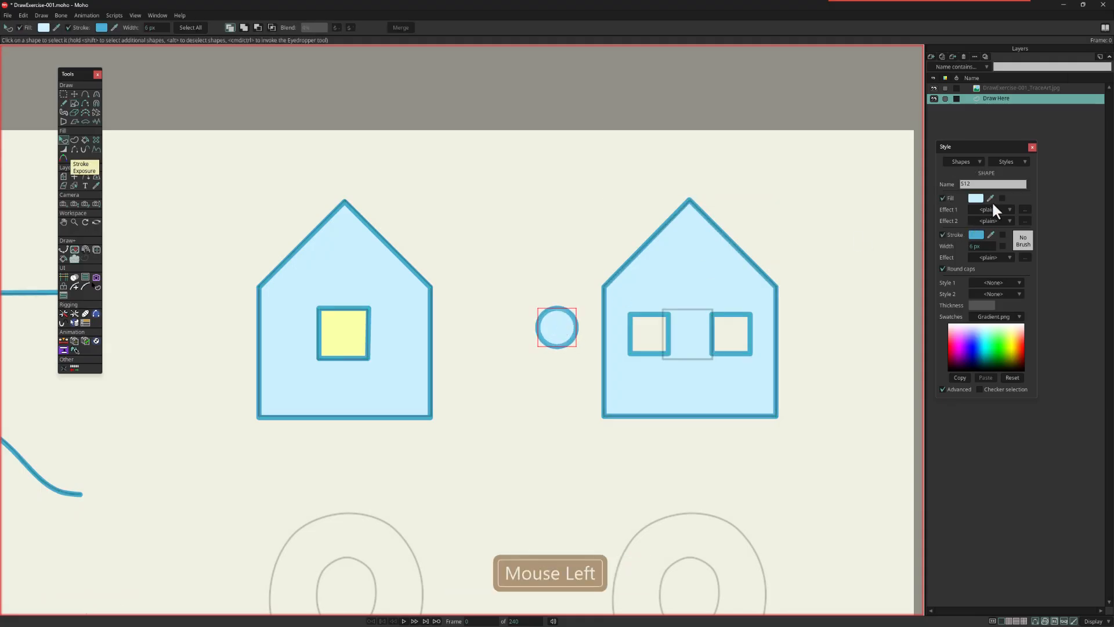
left_click_drag(990, 198, 978, 235)
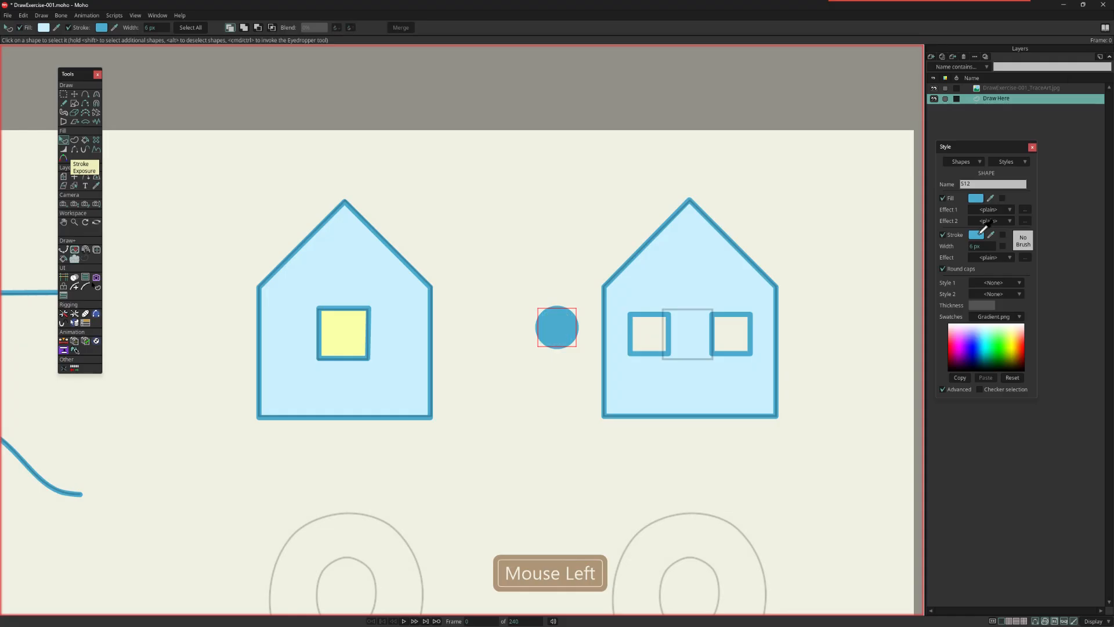
Step: Move the blue circle over one of the right house's windows and place a duplicate over the other window
left_click(74, 93)
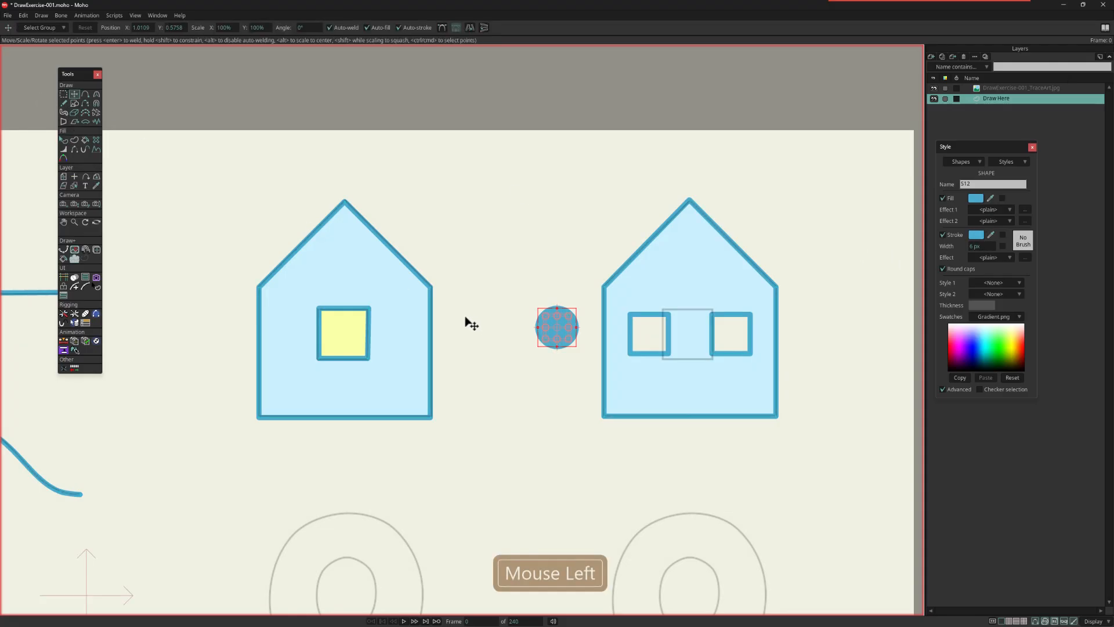
left_click_drag(561, 326, 740, 345)
key("ctrl+c")
key("ctrl+v")
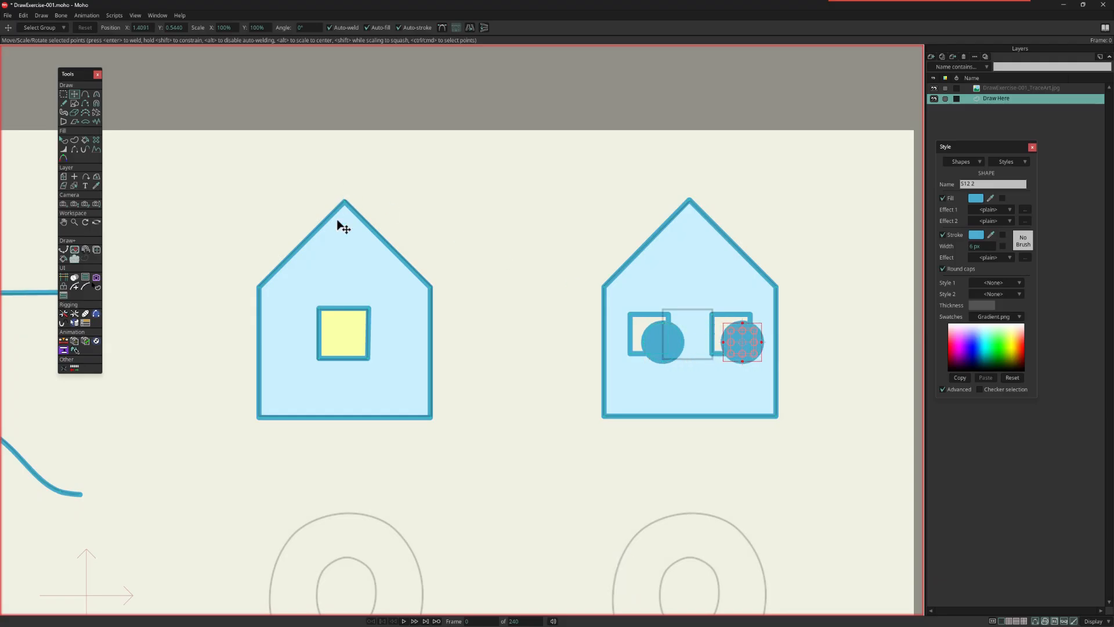
Step: Select both blue circles and send them behind the right house's shape
left_click(64, 140)
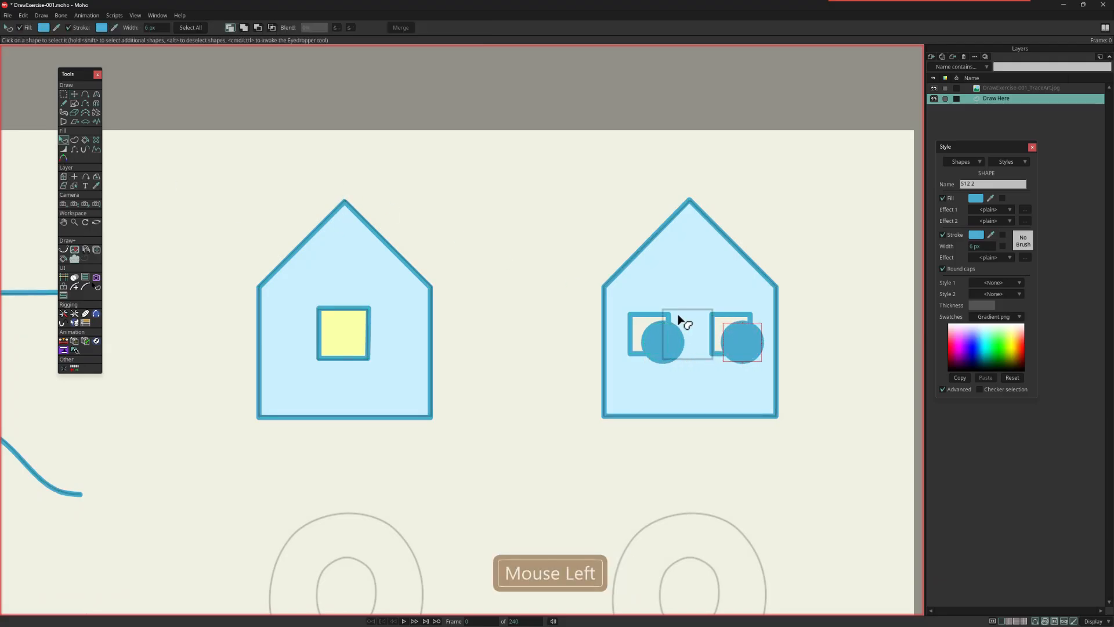
left_click(668, 348)
left_click(742, 348, "shift")
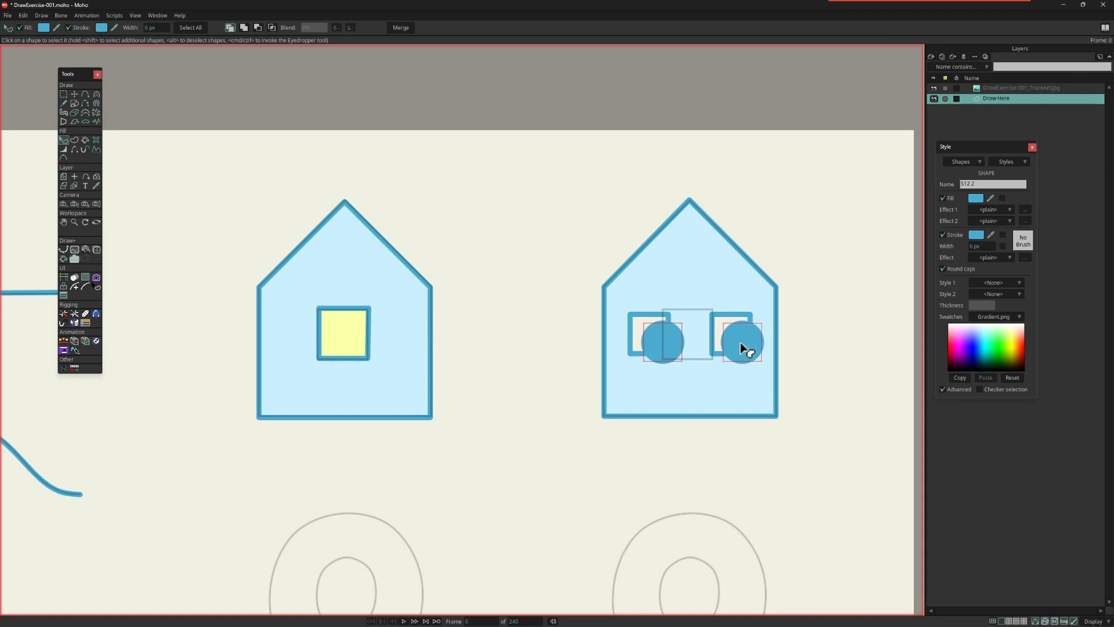
key("shift+Down")
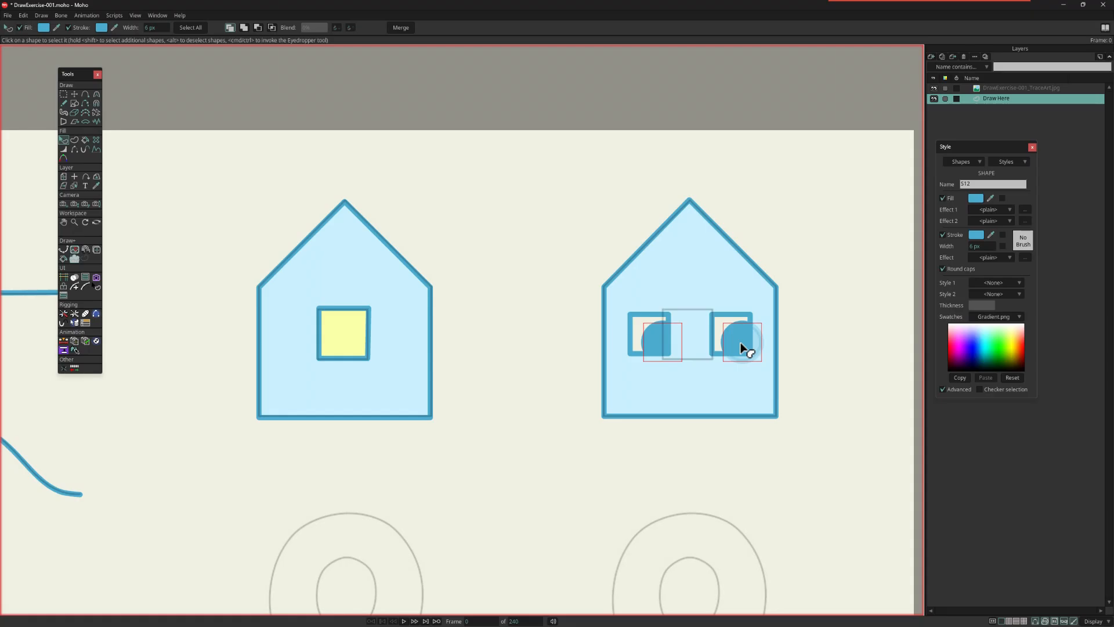
Step: Shift both circles slightly down and to the left within the right house's window openings
left_click(73, 94)
left_click(673, 341, "shift")
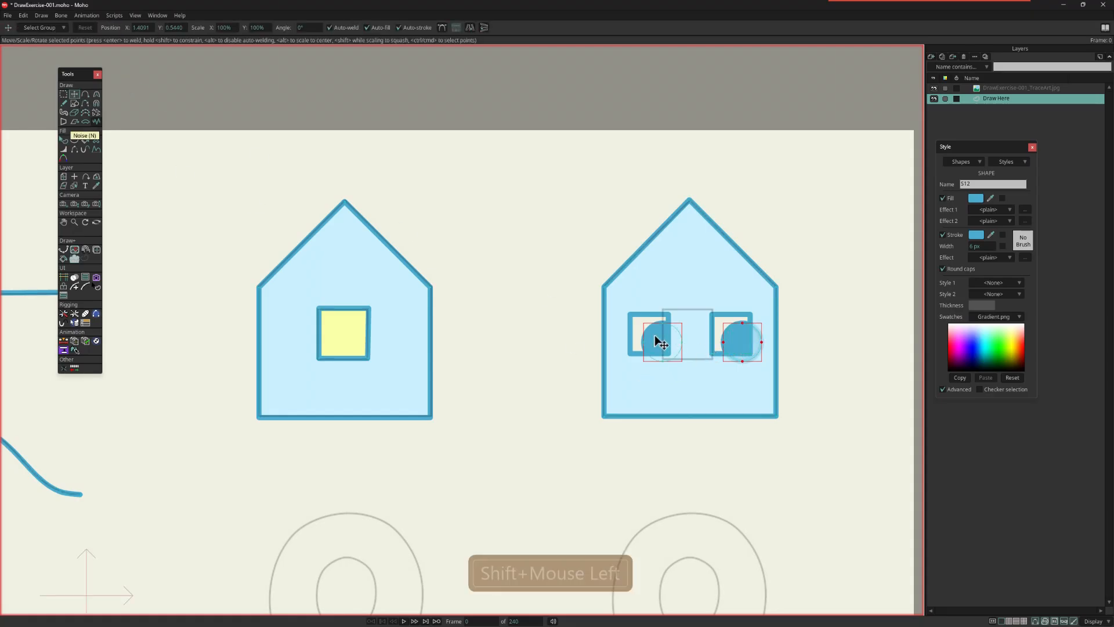
left_click(741, 352)
mouse_move(741, 352)
left_mouse_down()
mouse_move(712, 339)
mouse_move(724, 326)
mouse_move(745, 330)
mouse_move(734, 336)
mouse_move(738, 366)
left_mouse_up()
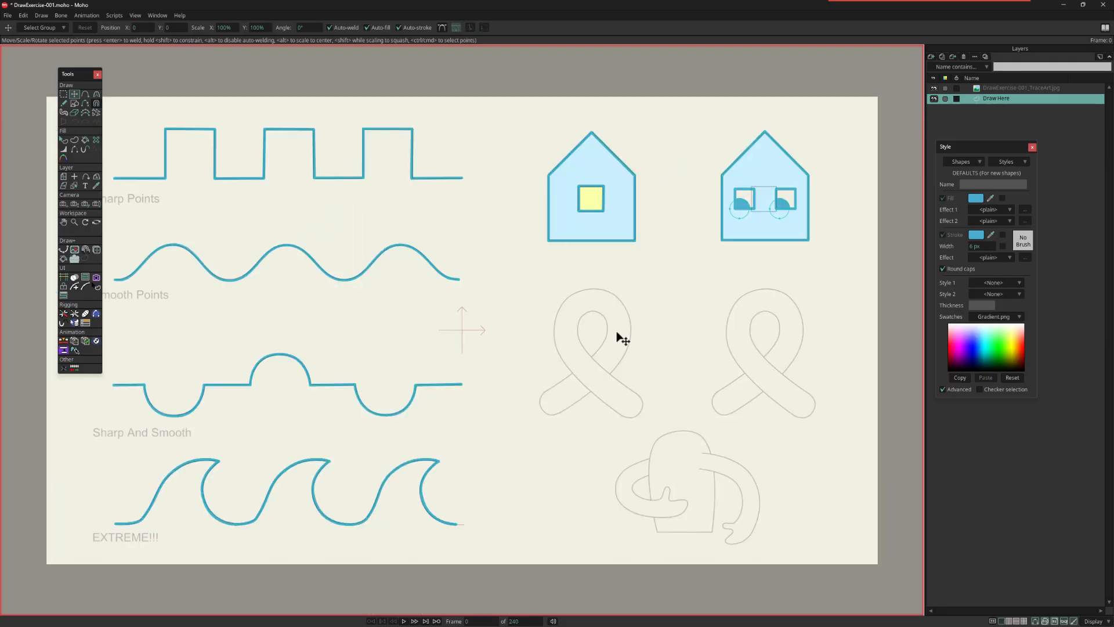
Step: Trace the left ribbon guide as one closed self-crossing outline of smooth points, with Auto-fill, Auto-stroke and Sharp corners off
scroll(639, 376, "up", 5)
left_click_drag(613, 340, 573, 344)
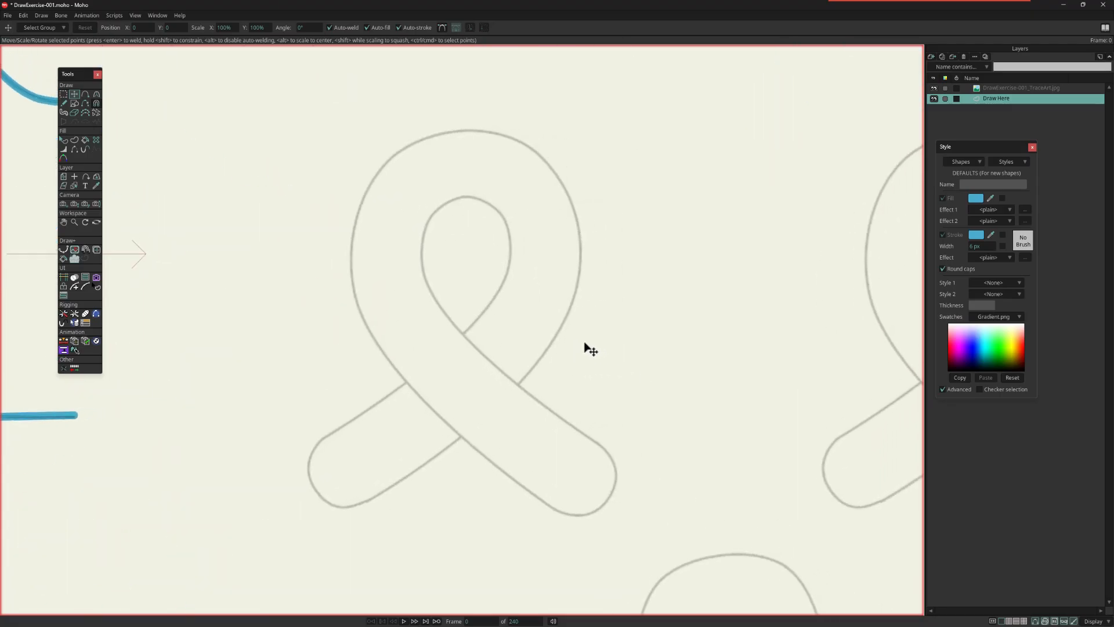
scroll(585, 343, "down", 1)
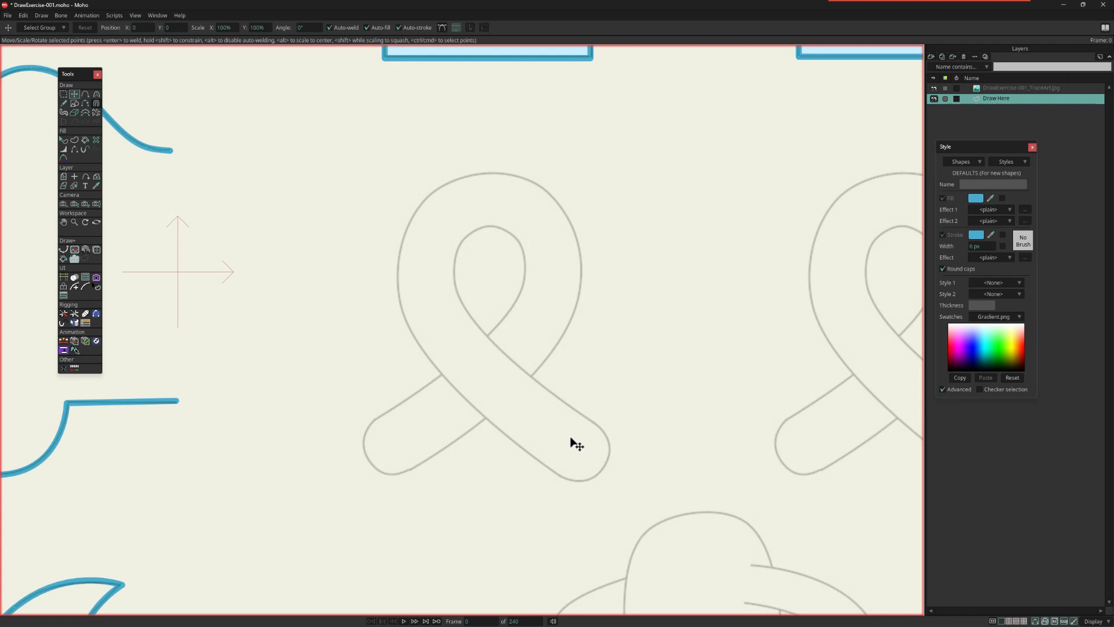
left_click(86, 94)
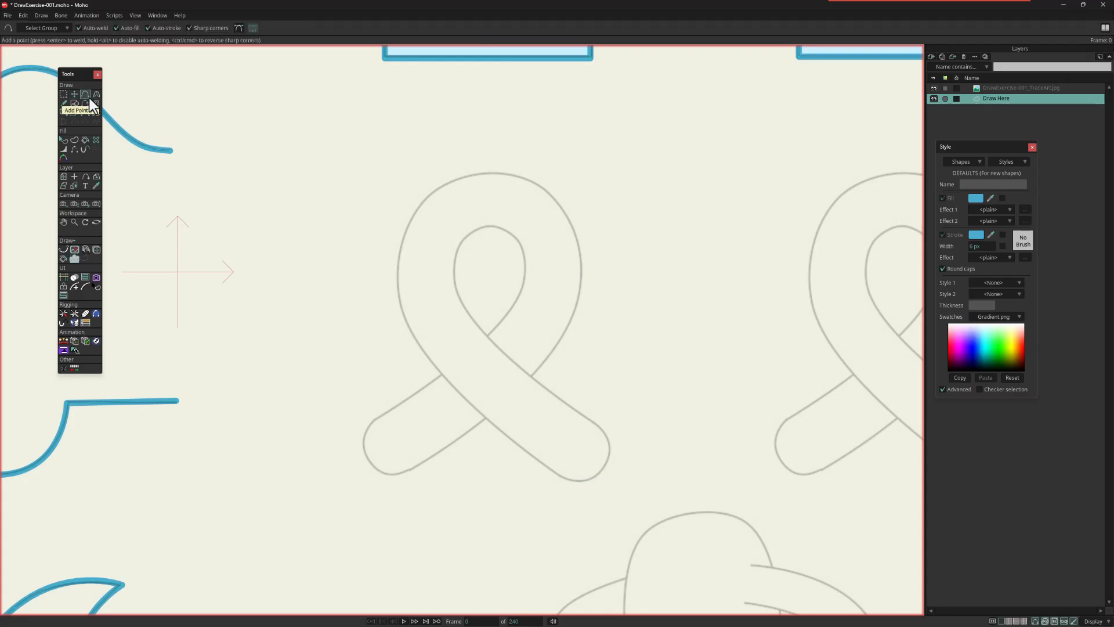
left_click(190, 29)
mouse_move(375, 422)
left_mouse_down()
mouse_move(523, 290)
mouse_move(525, 271)
mouse_move(494, 226)
mouse_move(453, 249)
mouse_move(475, 324)
mouse_move(597, 424)
mouse_move(604, 466)
mouse_move(572, 488)
mouse_move(415, 378)
mouse_move(405, 320)
mouse_move(405, 338)
mouse_move(423, 196)
mouse_move(496, 172)
mouse_move(554, 196)
mouse_move(572, 222)
mouse_move(569, 330)
mouse_move(468, 445)
mouse_move(391, 480)
mouse_move(368, 461)
mouse_move(375, 421)
left_mouse_up()
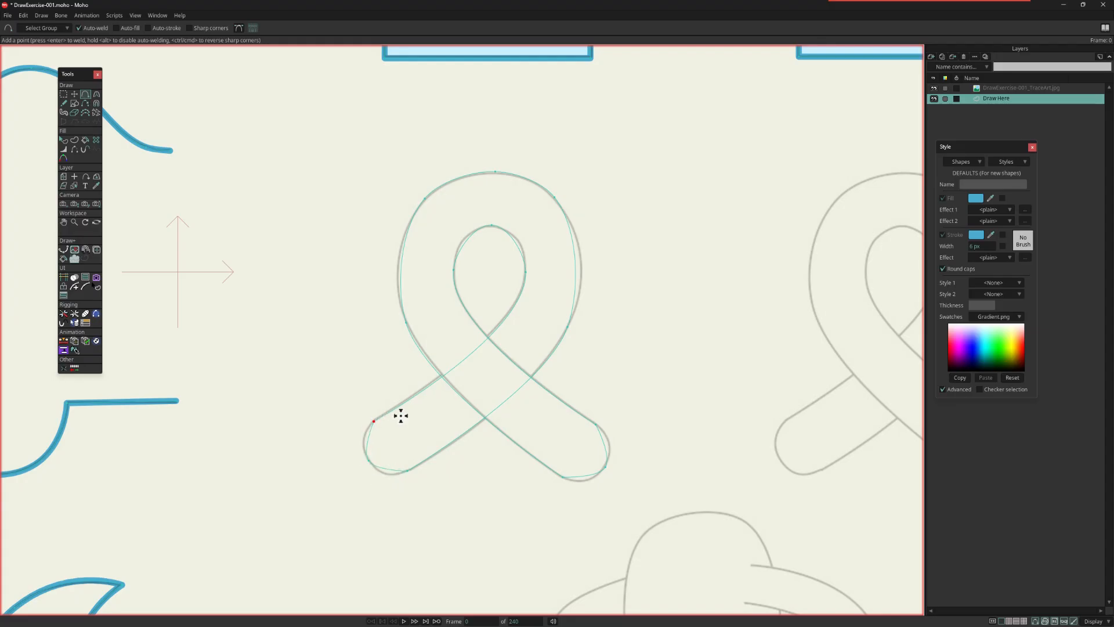
Step: Adjust the top point of the ribbon's inner loop and the side points of its outer loop to fit the guide
left_click(75, 95)
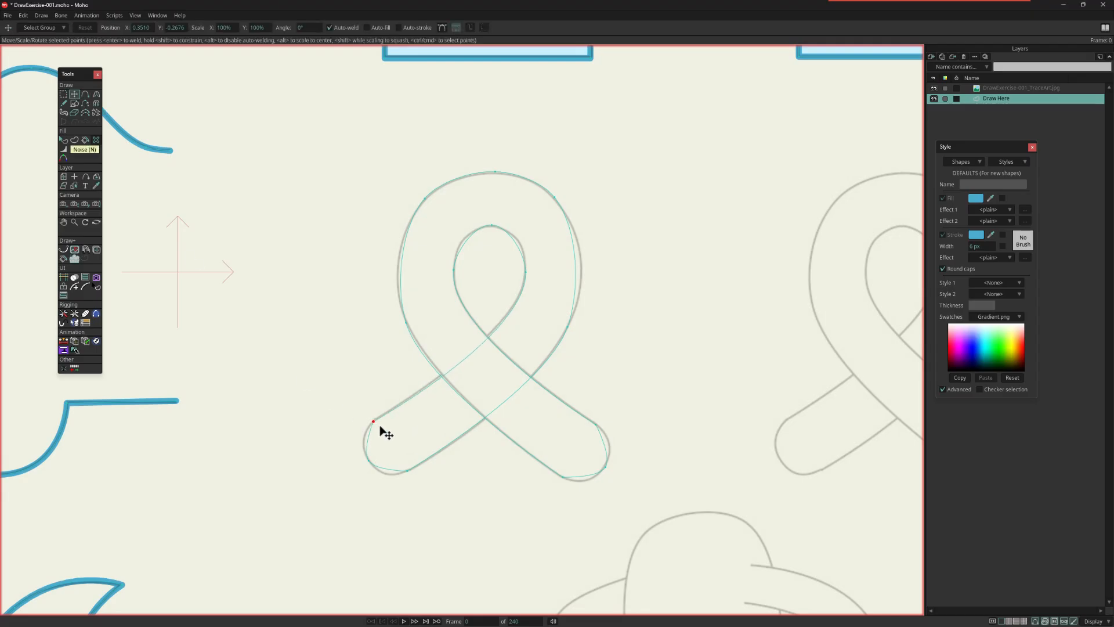
key("c")
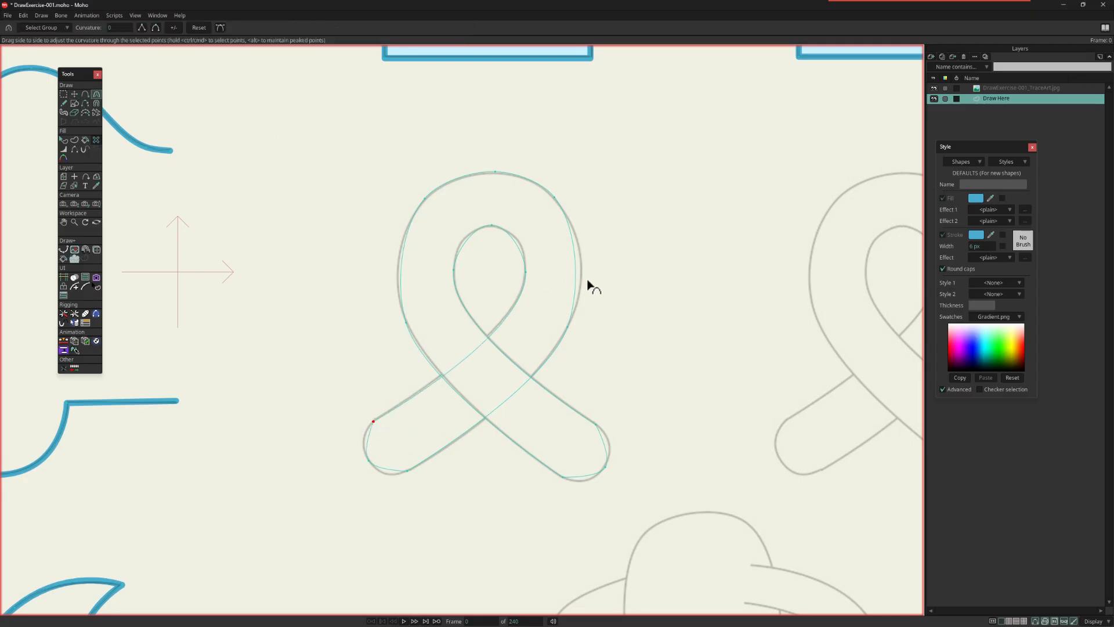
left_click(492, 226)
key("t")
left_click_drag(492, 223, 496, 223)
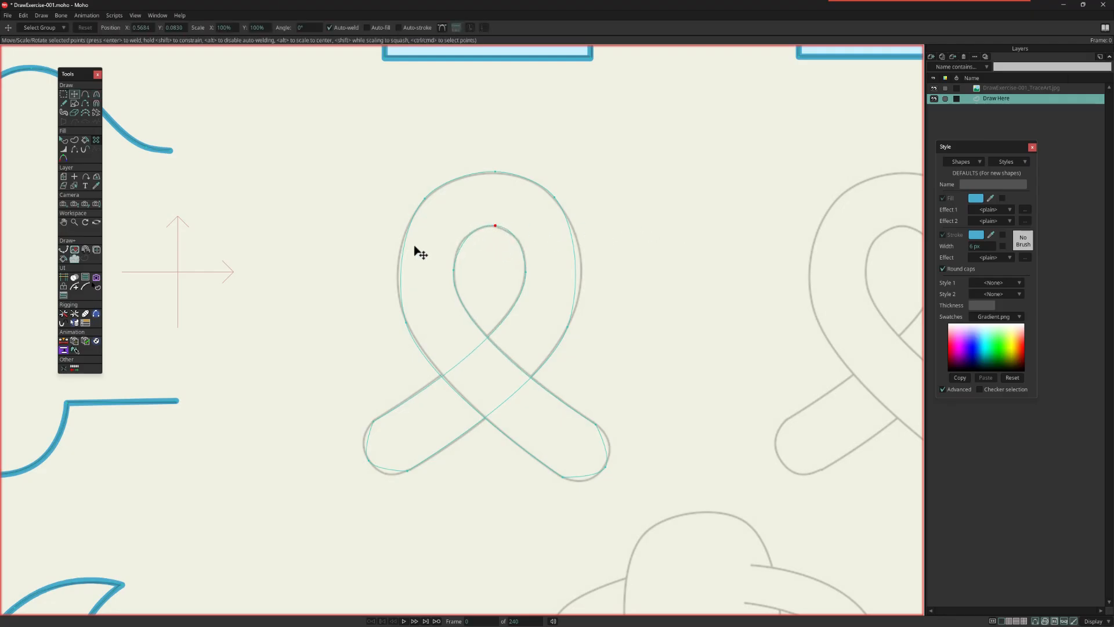
left_click_drag(413, 318, 407, 298)
left_click_drag(578, 336, 588, 310)
Step: Increase the curvature of the points on the ribbon's two lower ends so they round out to the guide
key("c")
left_click_drag(373, 460, 597, 519)
mouse_move(615, 463)
left_mouse_down()
mouse_move(796, 384)
mouse_move(917, 355)
left_mouse_up()
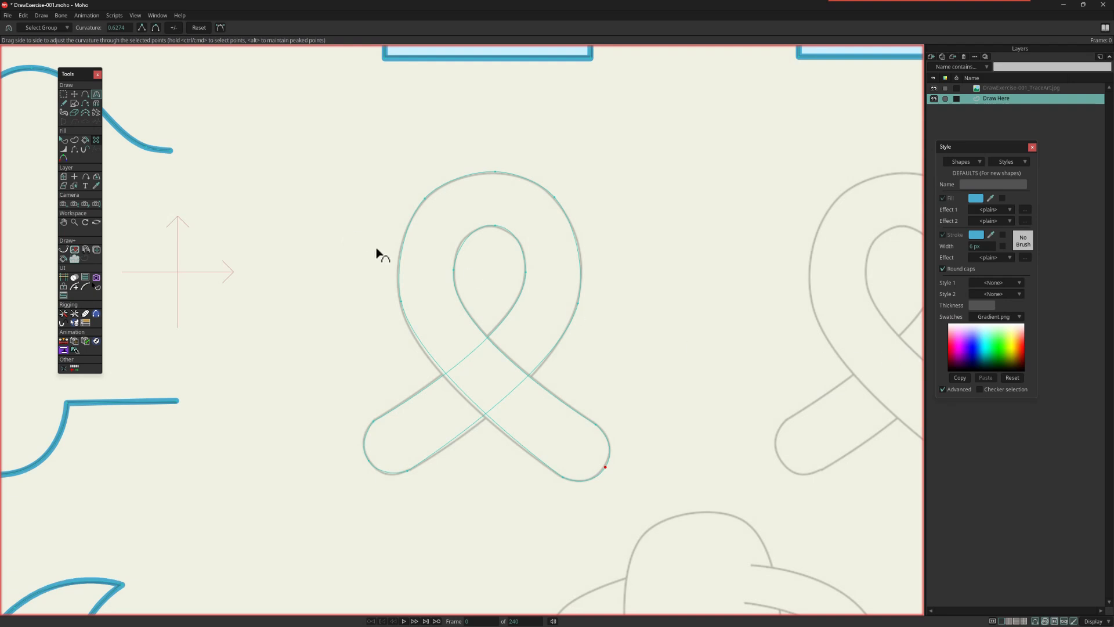
Step: Create a filled and stroked shape from the whole left ribbon outline
left_click(74, 140)
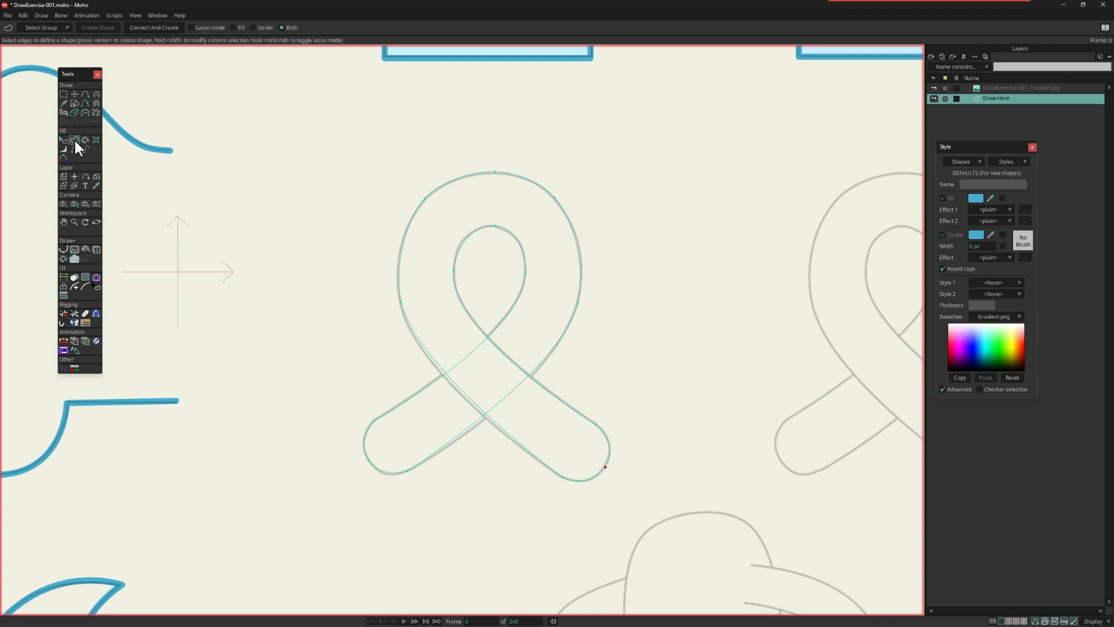
left_click_drag(309, 164, 675, 516)
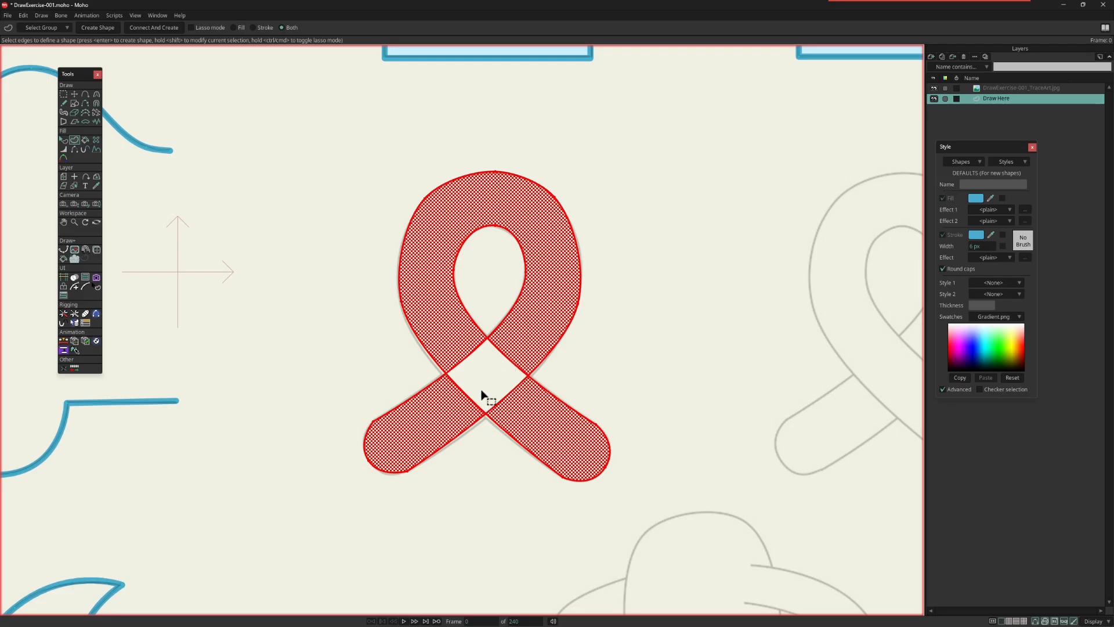
key("Return")
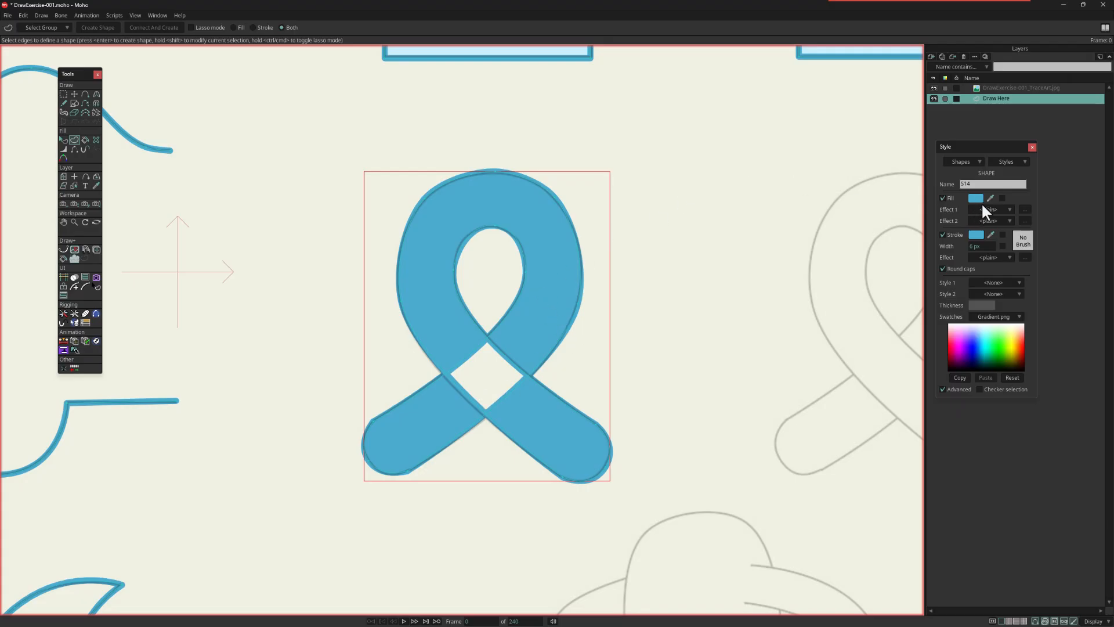
Step: Set the left ribbon's fill to the light blue sampled from the right house
scroll(734, 205, "down", 1)
left_click_drag(734, 204, 696, 276)
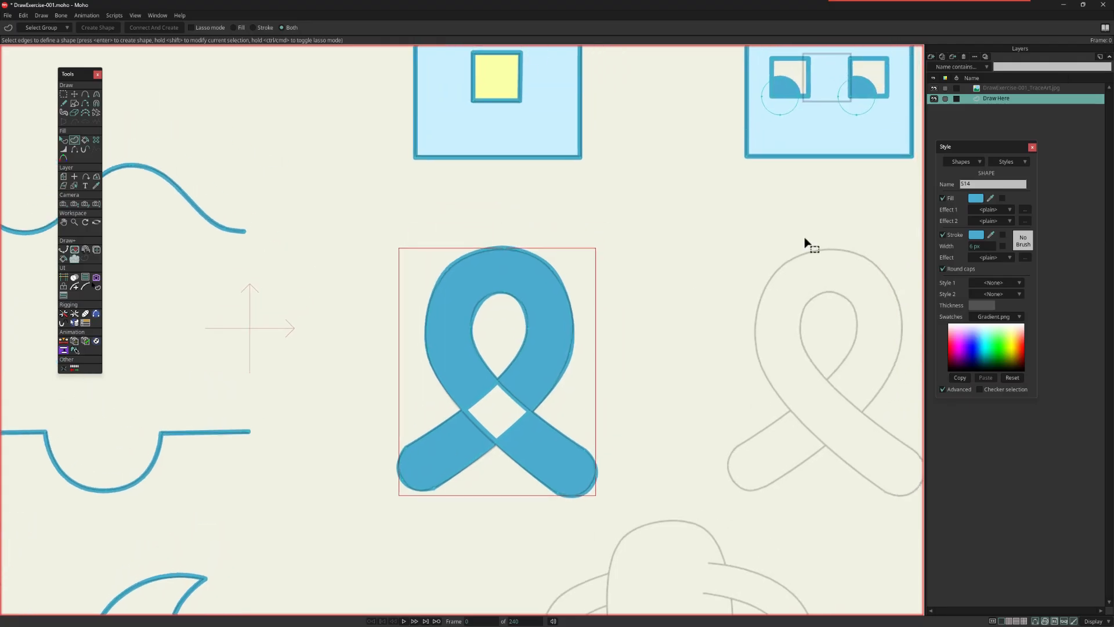
left_click(991, 198)
left_click(850, 128)
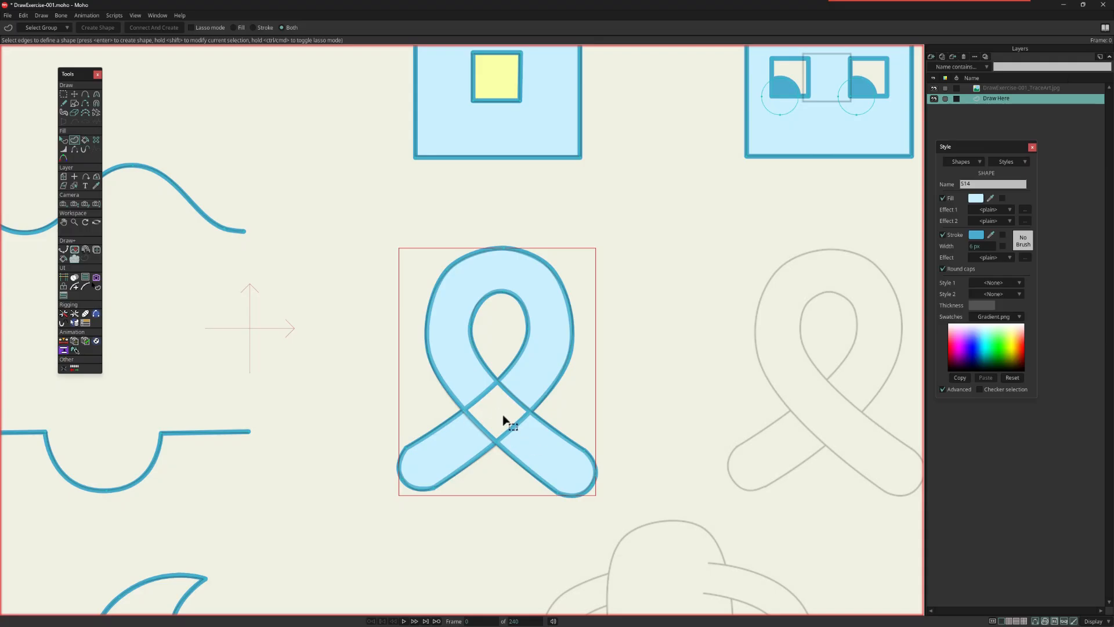
Step: Duplicate all the points of the left ribbon and place the copy over the right ribbon guide
key("Home")
key("h")
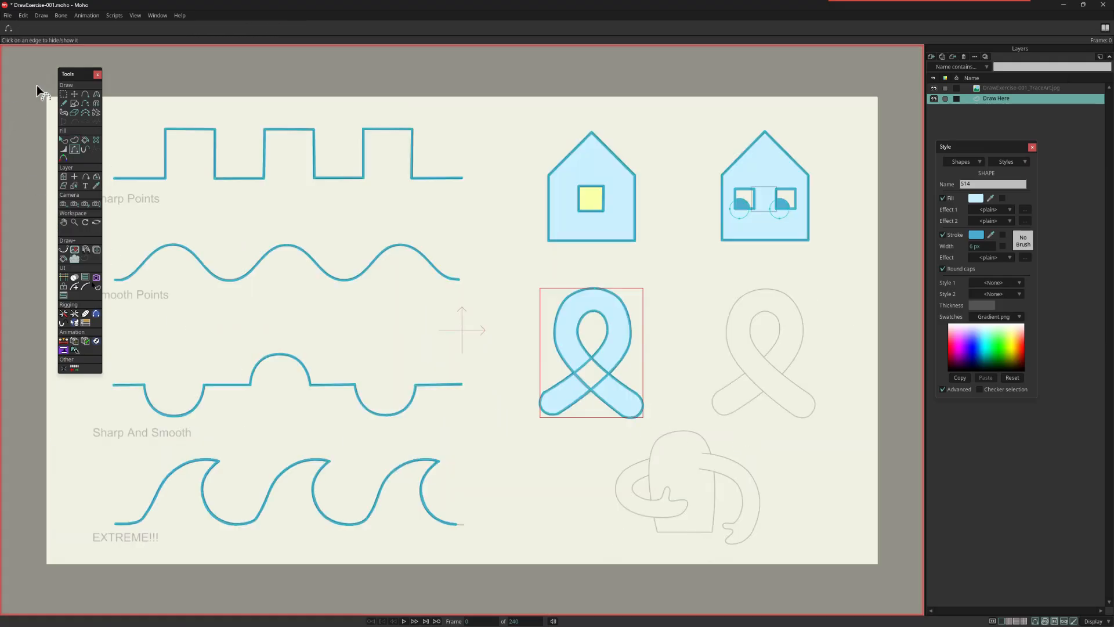
left_click(63, 94)
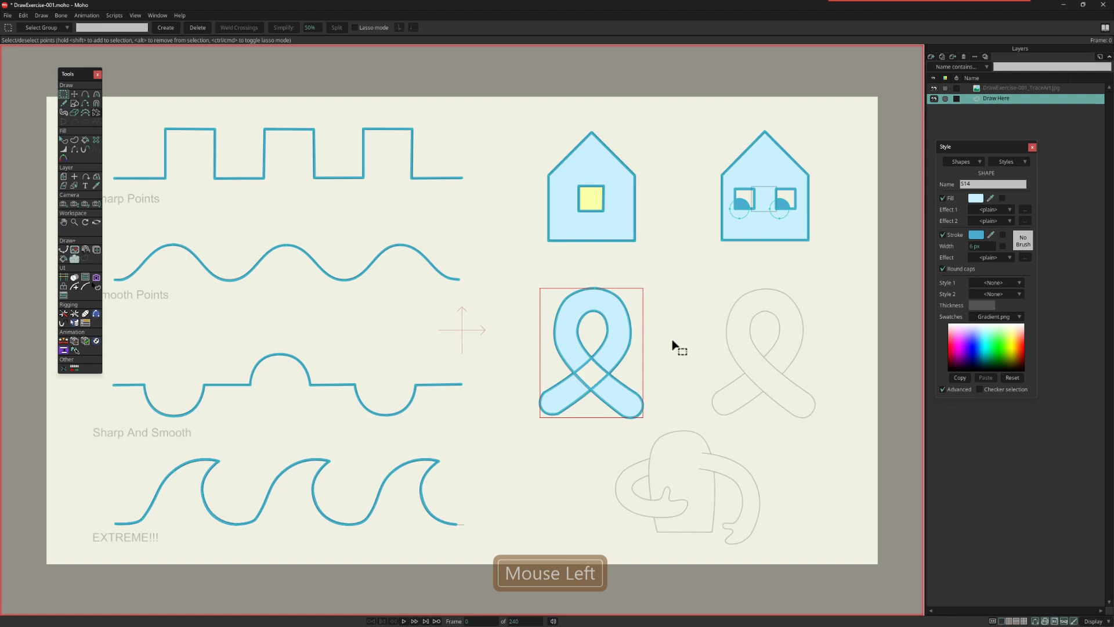
left_click_drag(538, 280, 670, 434)
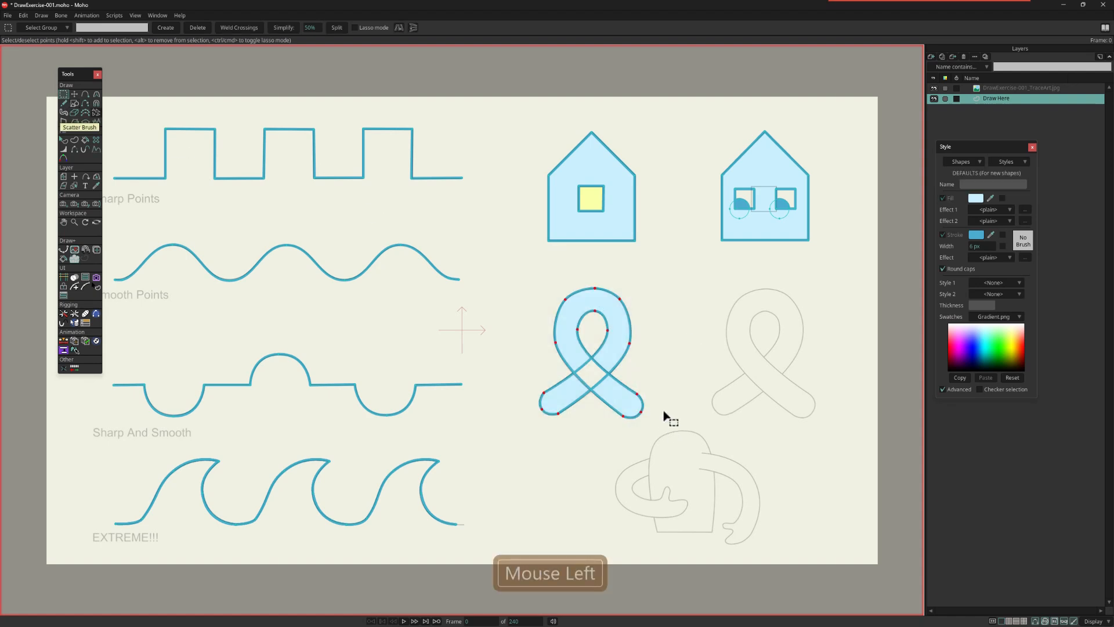
key("ctrl+c")
key("ctrl+v")
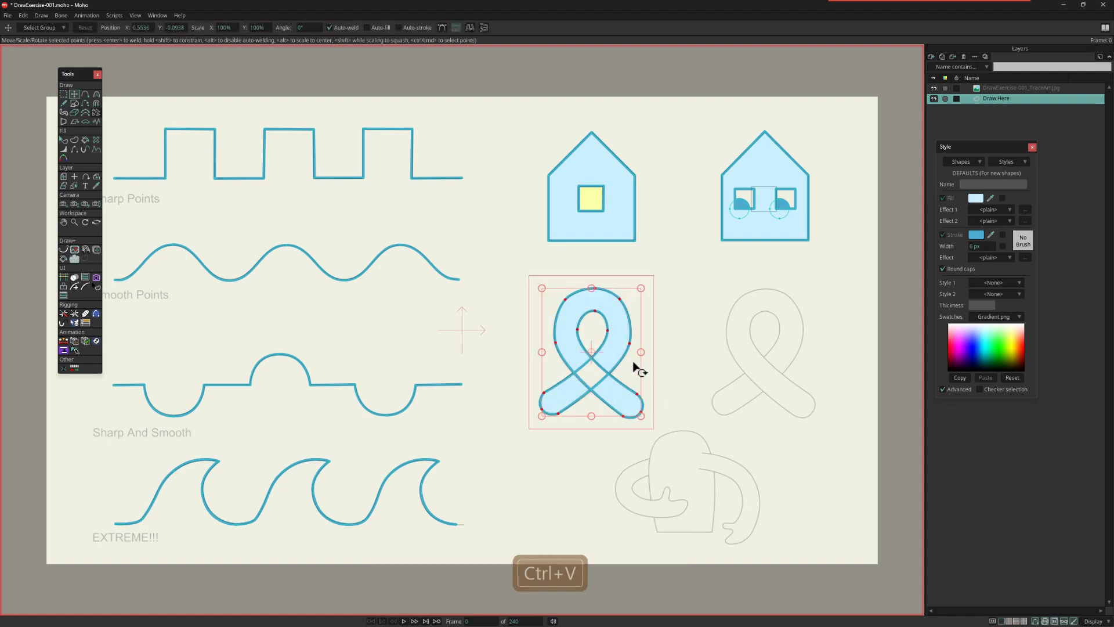
left_click_drag(614, 348, 783, 355)
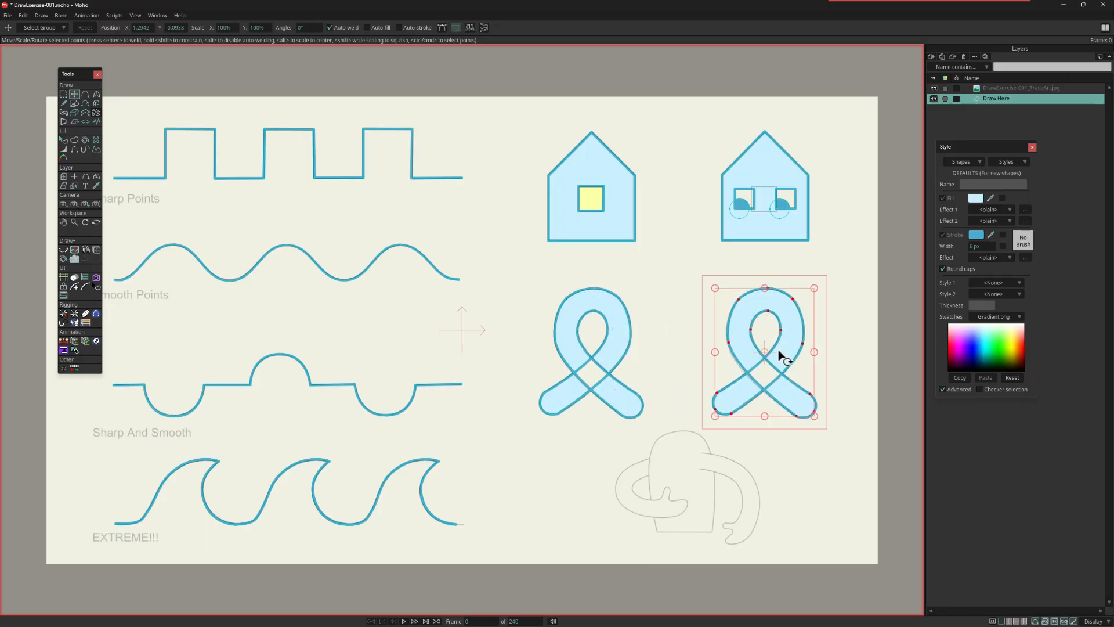
Step: Delete the right ribbon's filled shape with the Delete Shape tool, leaving only its outline
key("g")
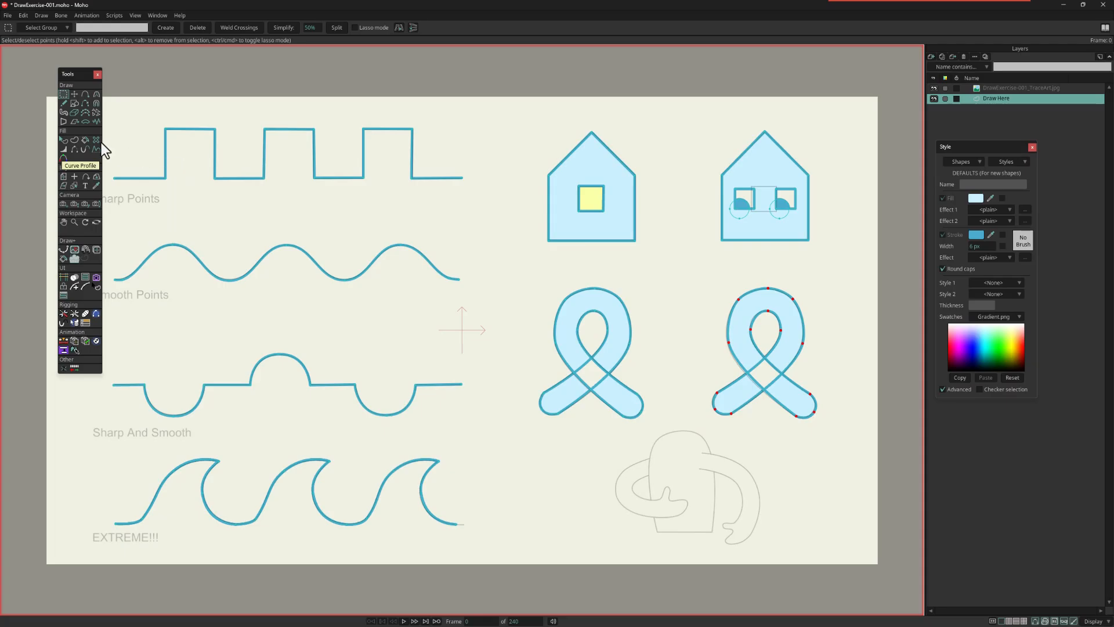
left_click(95, 141)
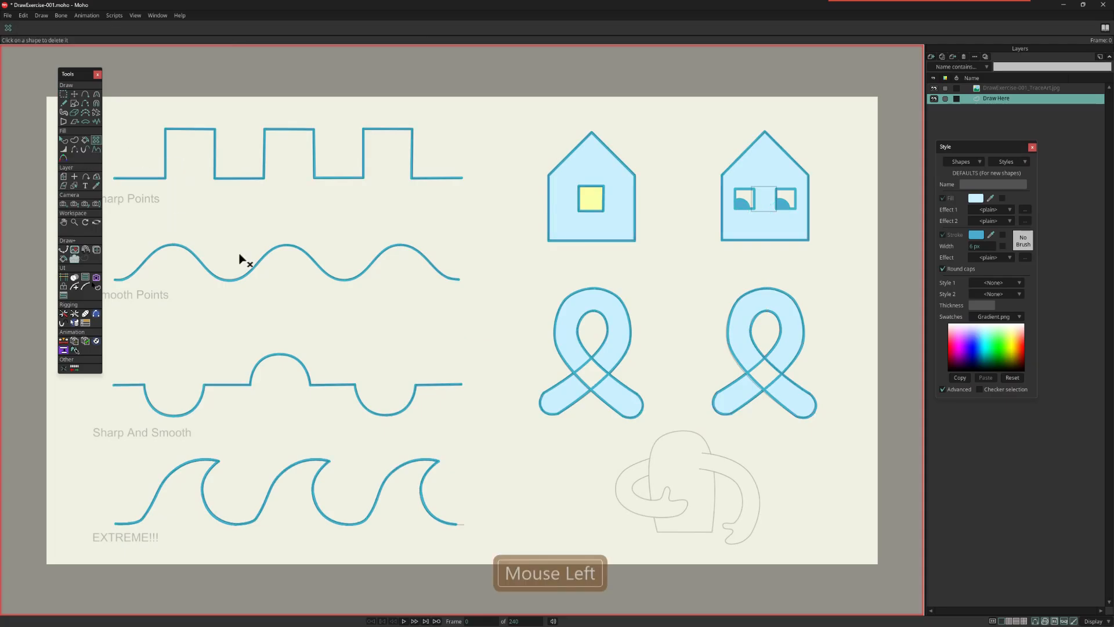
left_click(792, 347)
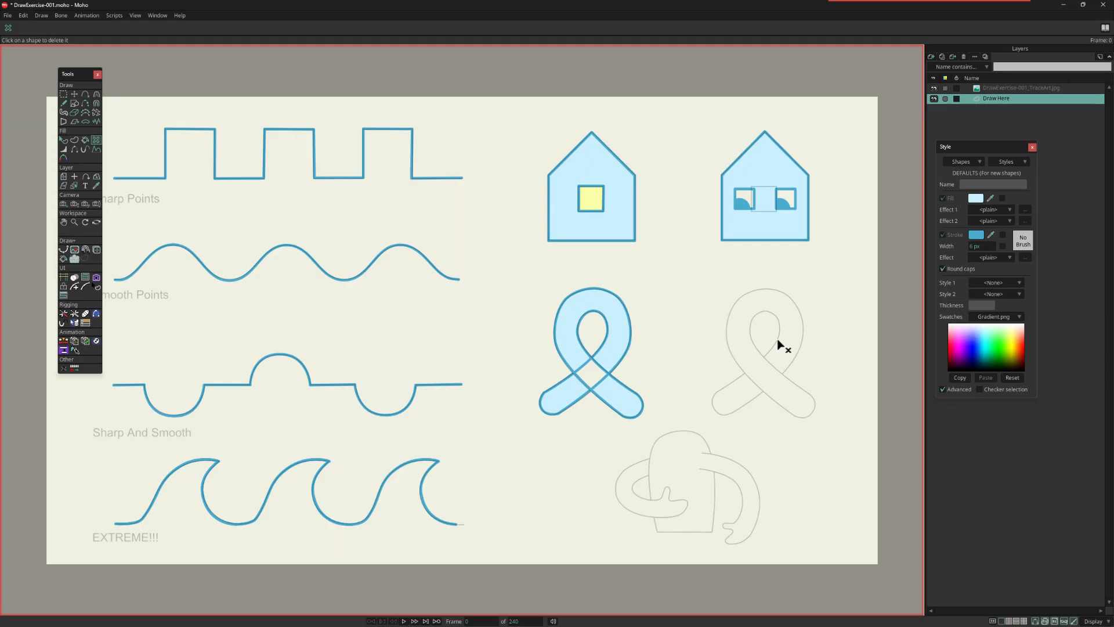
Step: Draw a short vertical segment at the top of the right ribbon's loop, between its outer and inner outlines
left_click(85, 94)
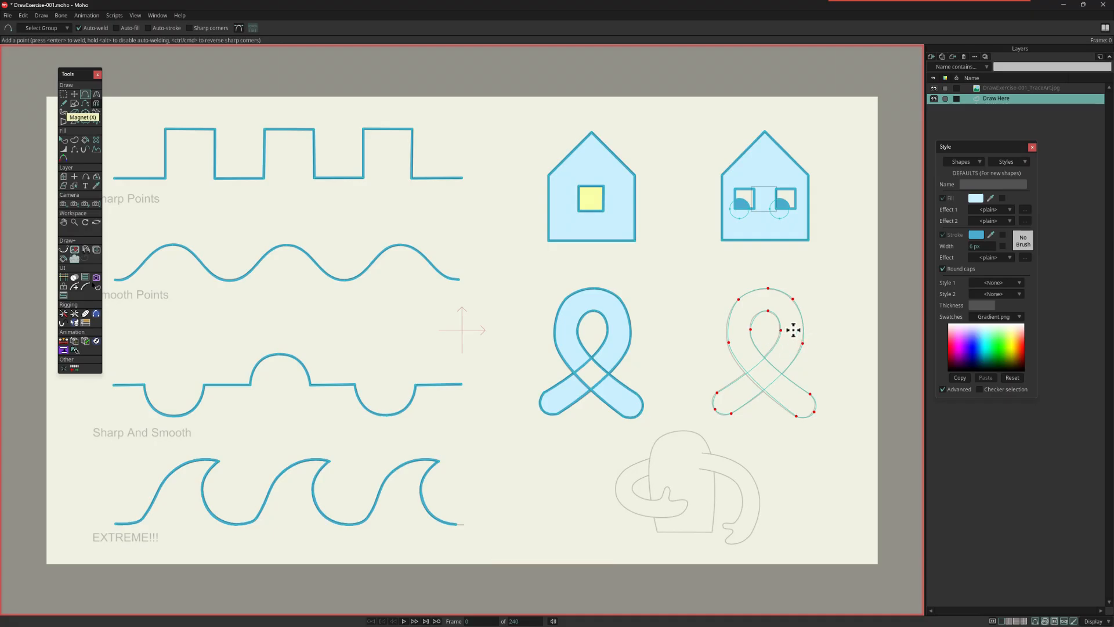
scroll(811, 324, "up", 5)
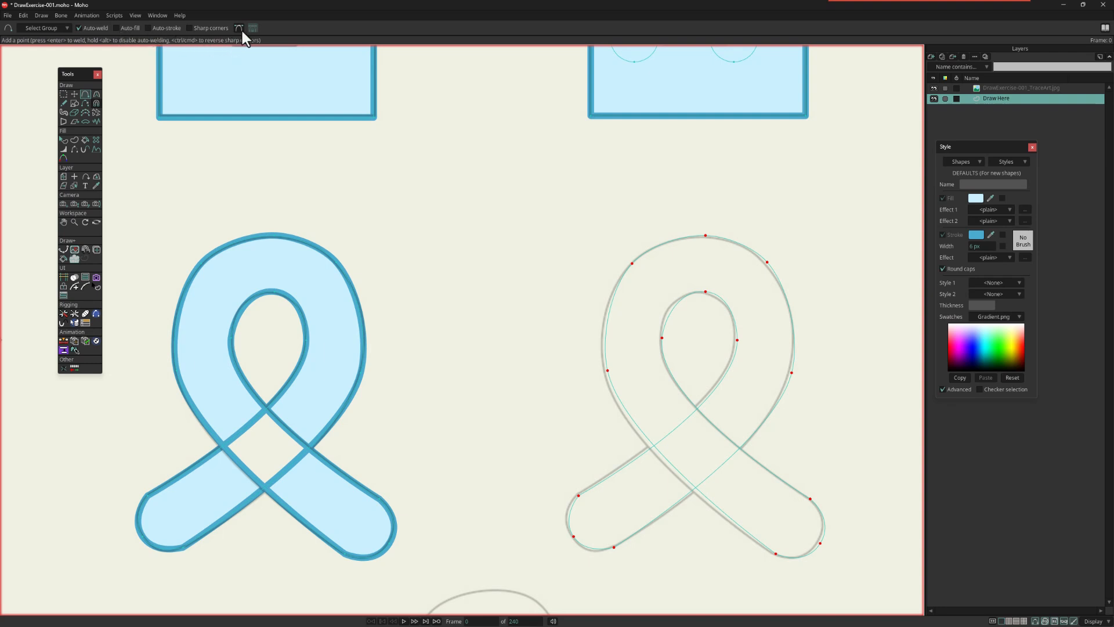
left_click(86, 90)
left_click_drag(708, 247, 706, 282)
Step: Weld both ends of the short segment to the top points of the right ribbon's outer and inner outlines
key("t")
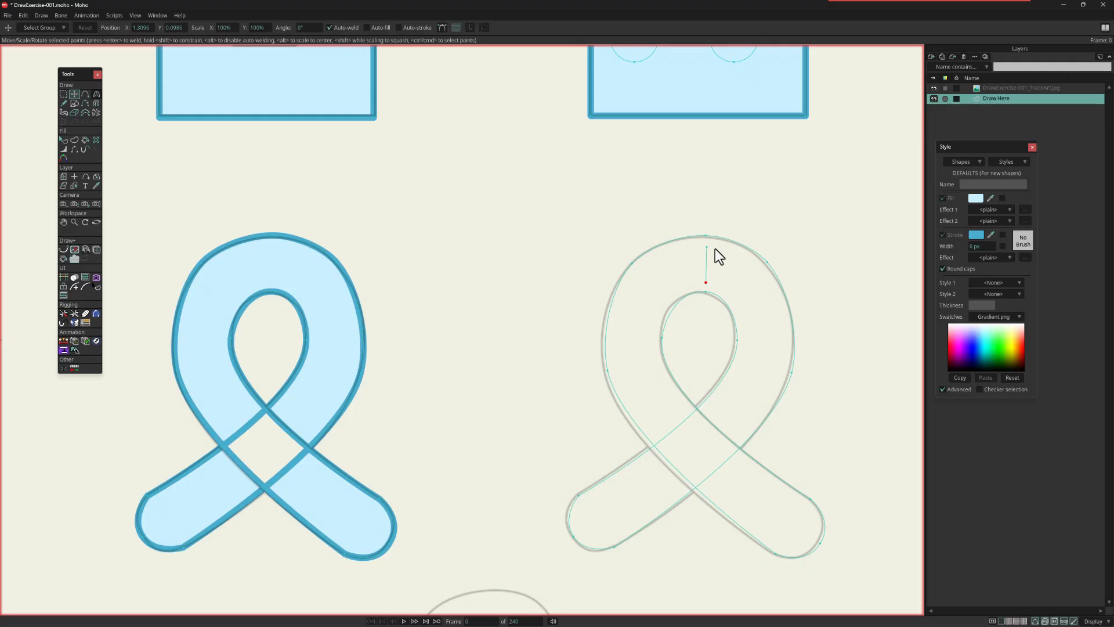
left_click_drag(715, 249, 718, 249)
left_click(714, 244)
left_click(709, 280)
scroll(796, 347, "down", 1)
left_click_drag(796, 347, 703, 305)
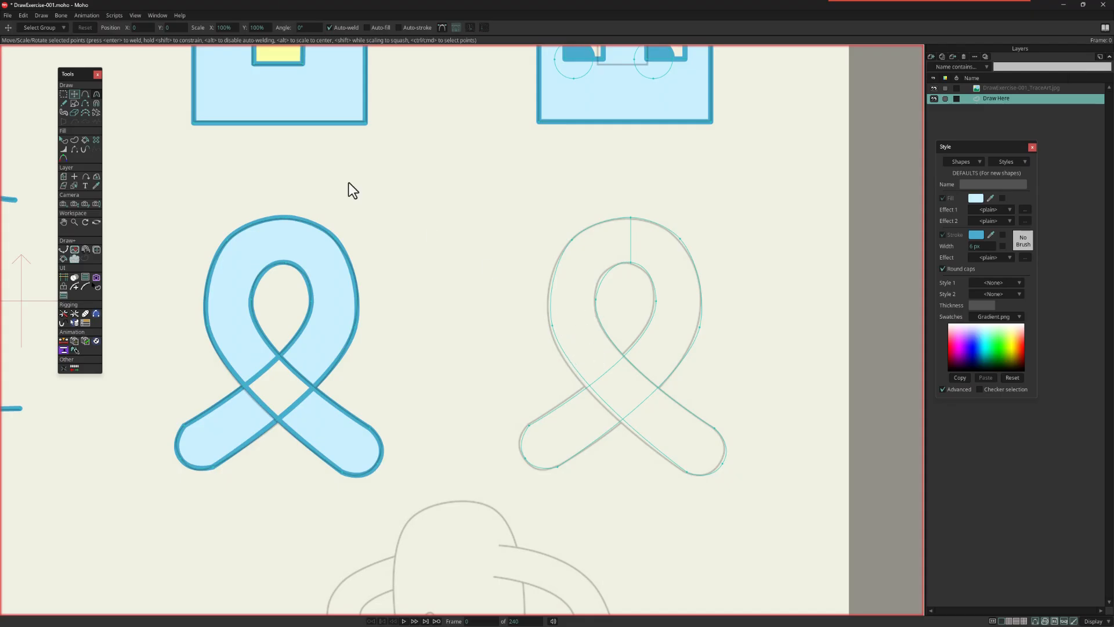
Step: Create a filled and stroked shape from the right ribbon's strand that runs from the loop's upper left to its lower-right end
left_click(75, 139)
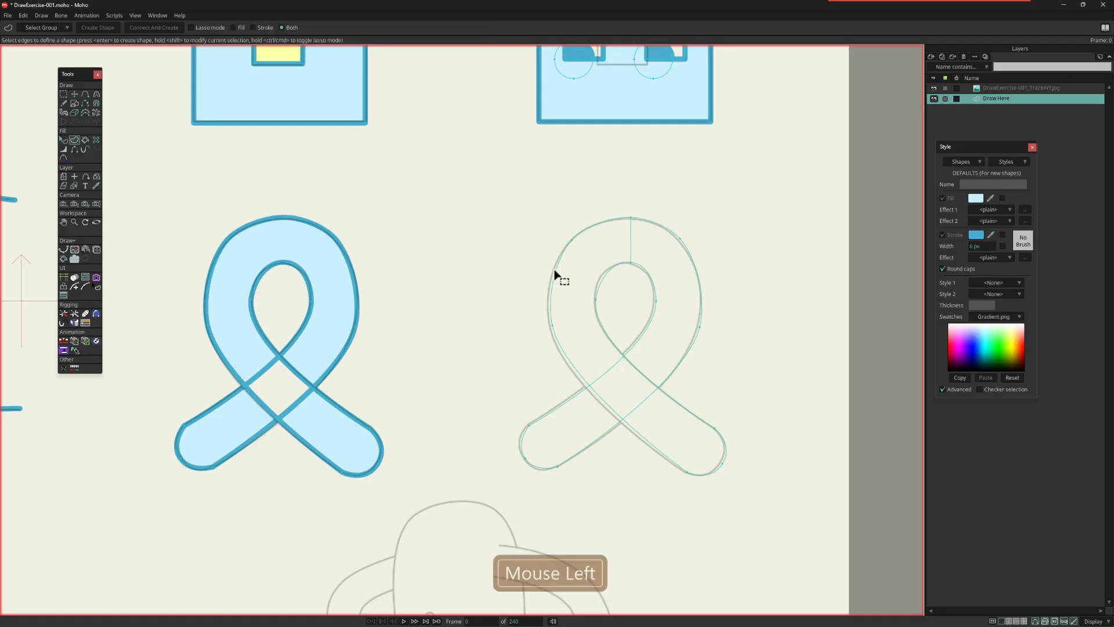
left_click_drag(621, 197, 755, 351)
left_click_drag(497, 392, 570, 487)
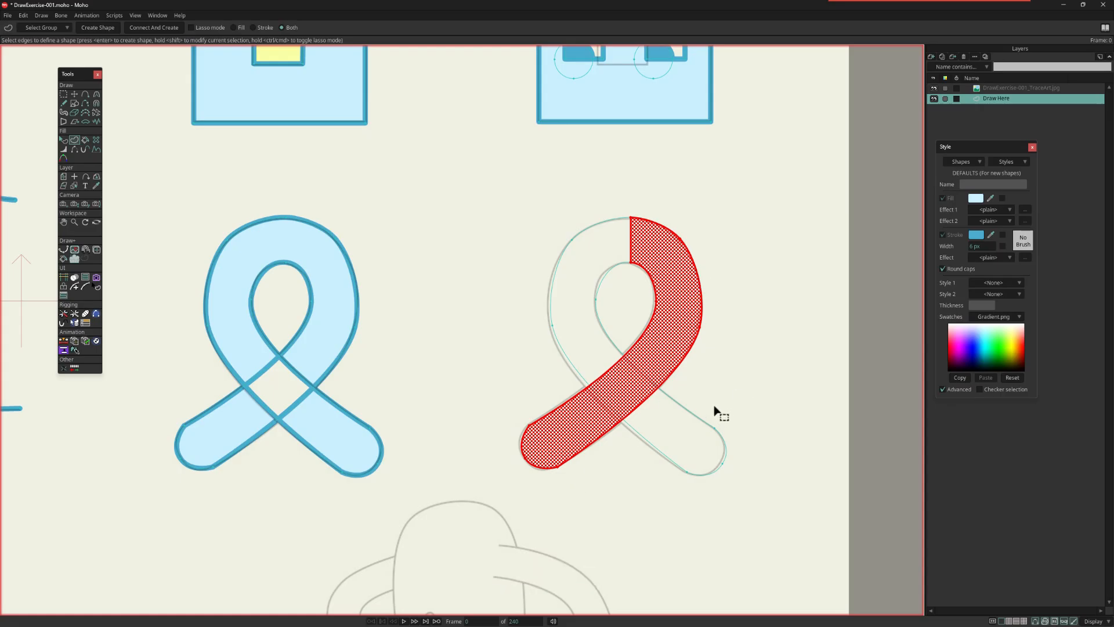
left_click_drag(636, 217, 523, 326)
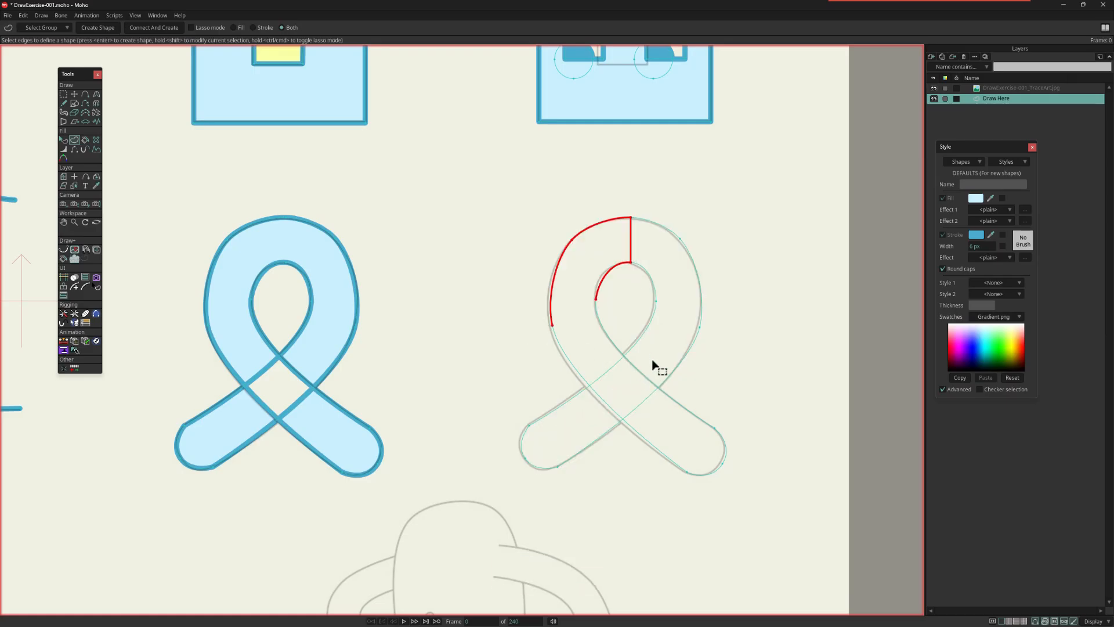
left_click_drag(749, 421, 650, 537)
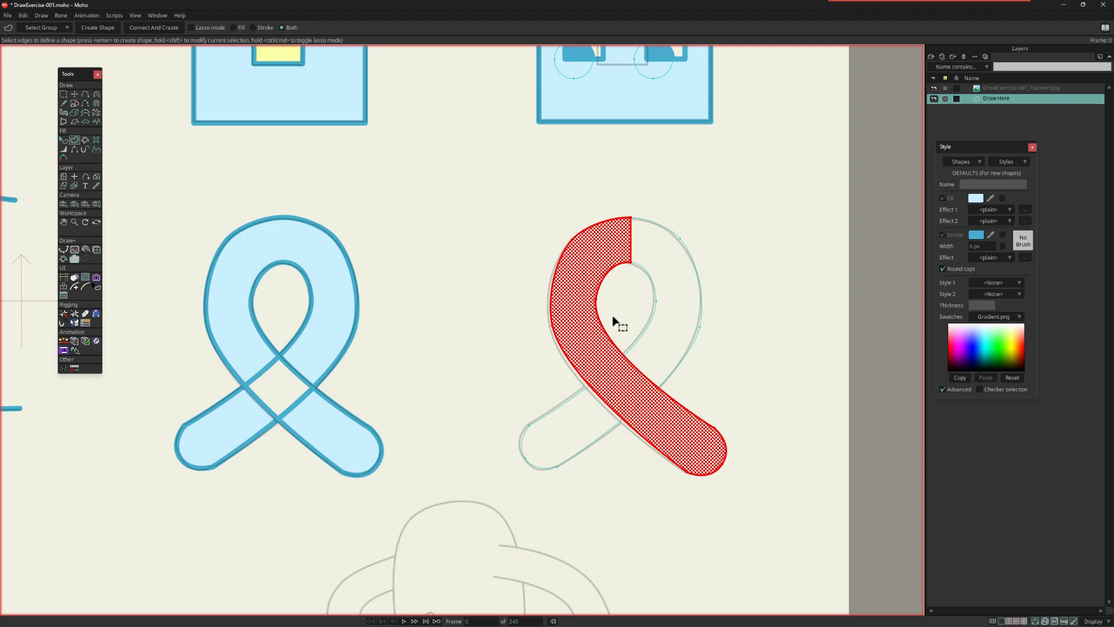
left_click(253, 27)
left_click(291, 28)
key("Return")
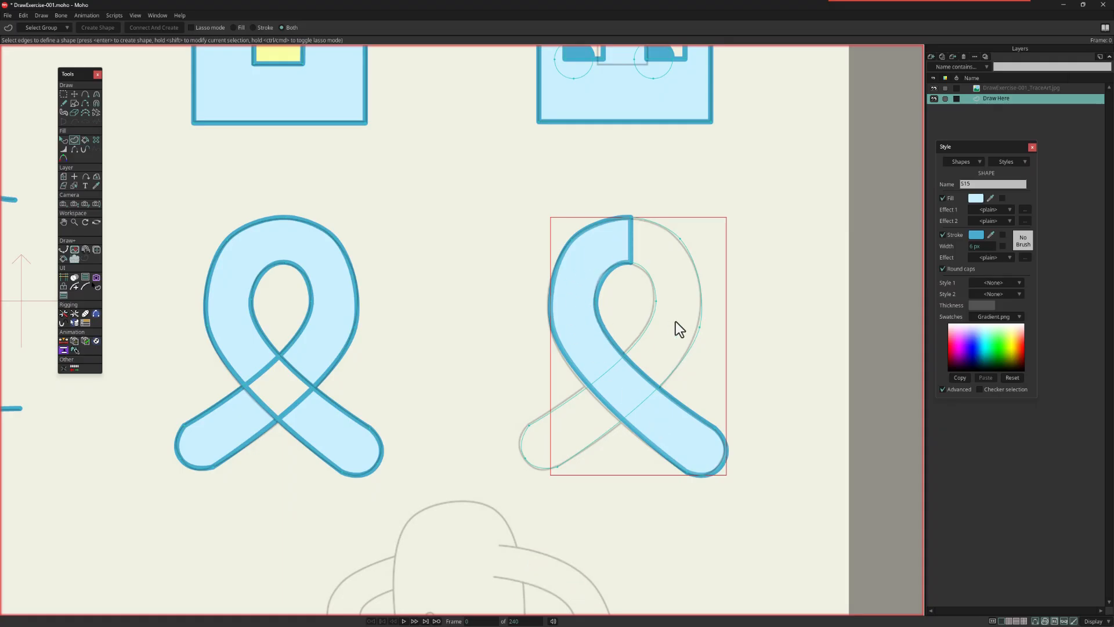
Step: Create a second filled and stroked shape from the right ribbon's strand that runs from the loop's upper right to its lower-left end
left_click_drag(626, 207, 733, 332)
left_click_drag(509, 392, 584, 485)
key("Return")
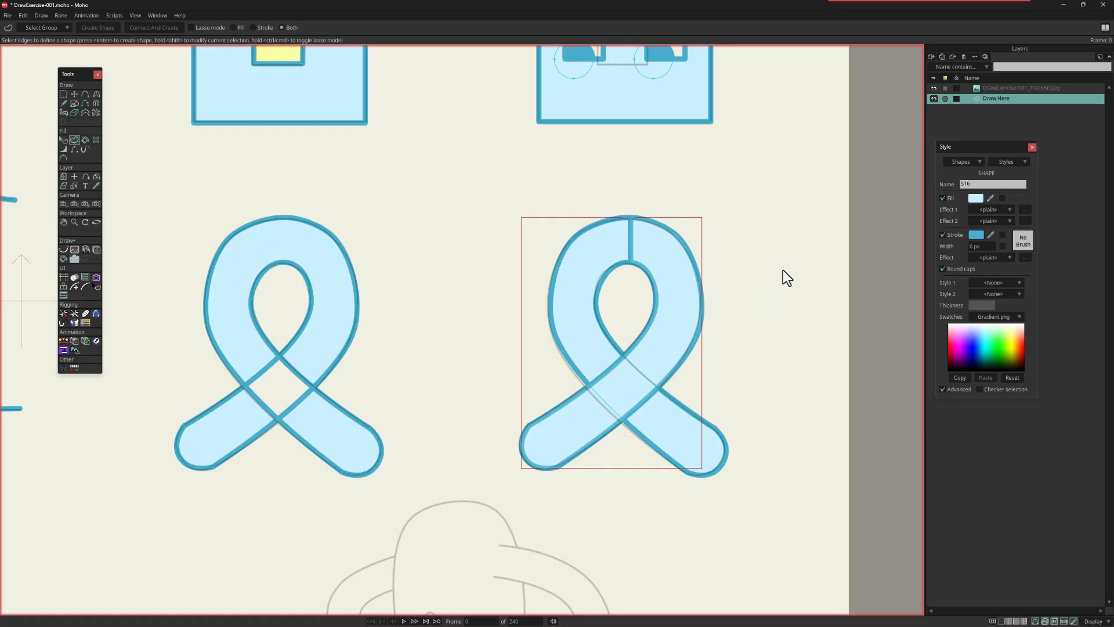
Step: Hide the trace art layer, and hide the right ribbon's dividing edge at the top of the loop with the Hide Edge tool
left_click(933, 87)
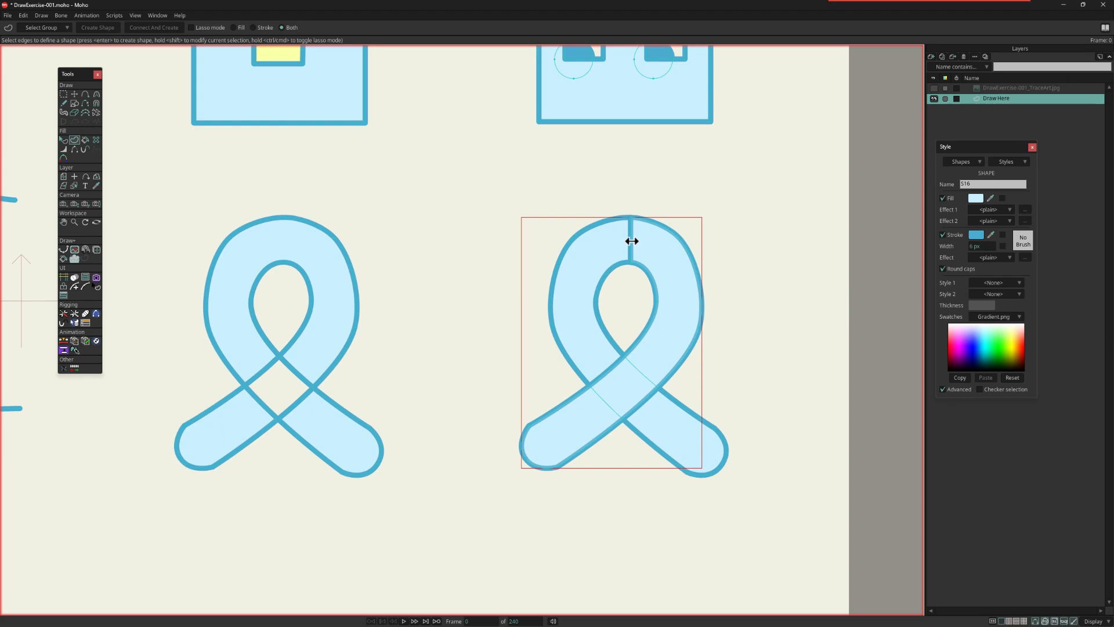
left_click(75, 149)
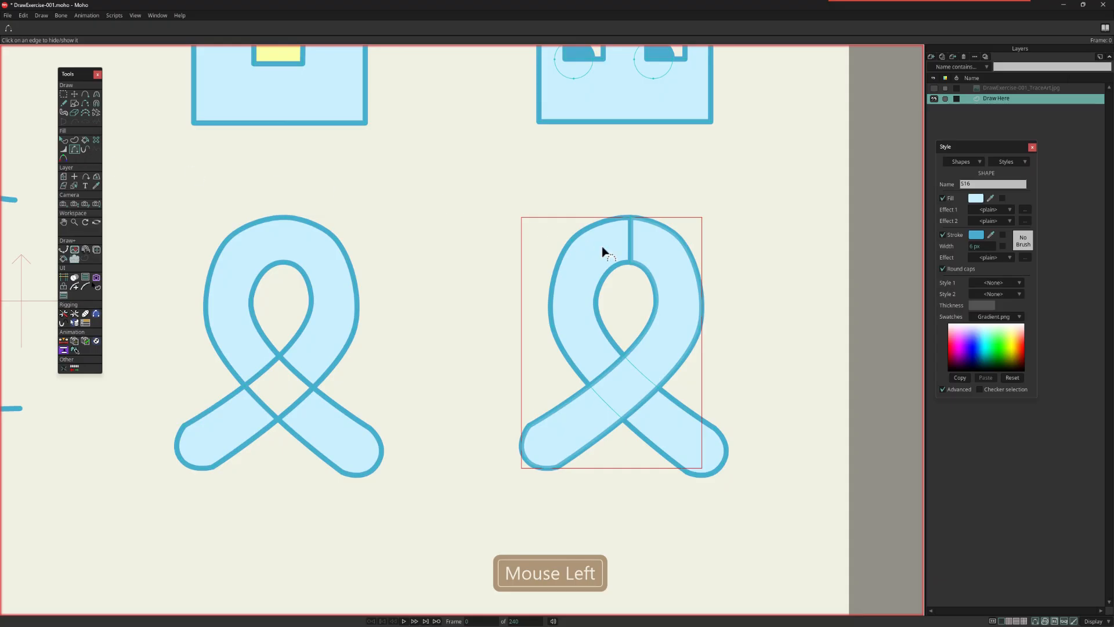
left_click(627, 244)
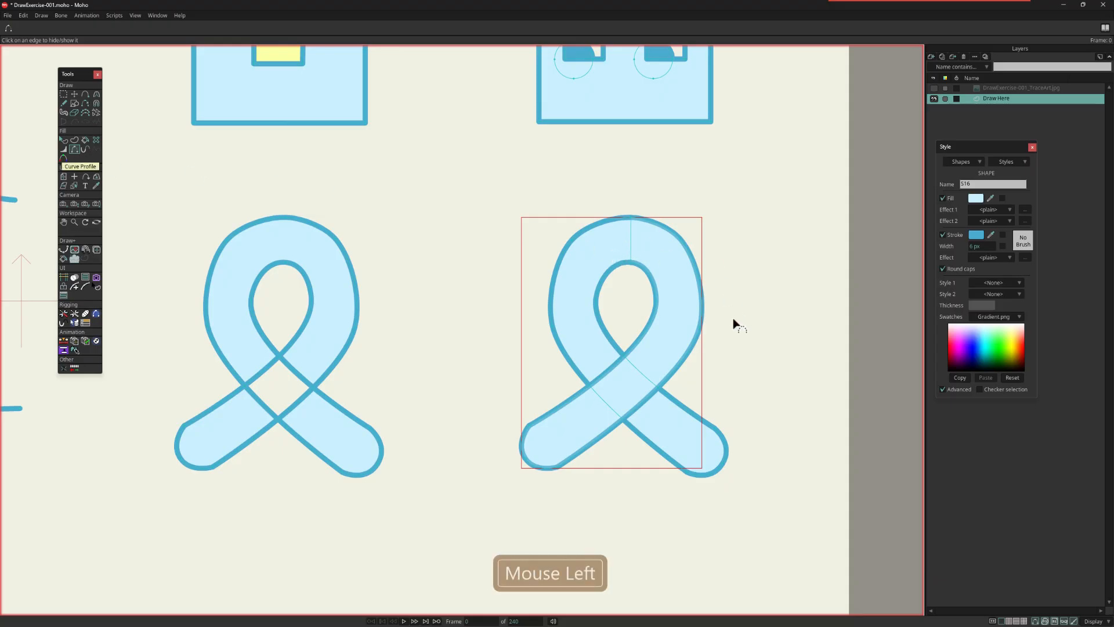
left_click(630, 243)
left_click(630, 240)
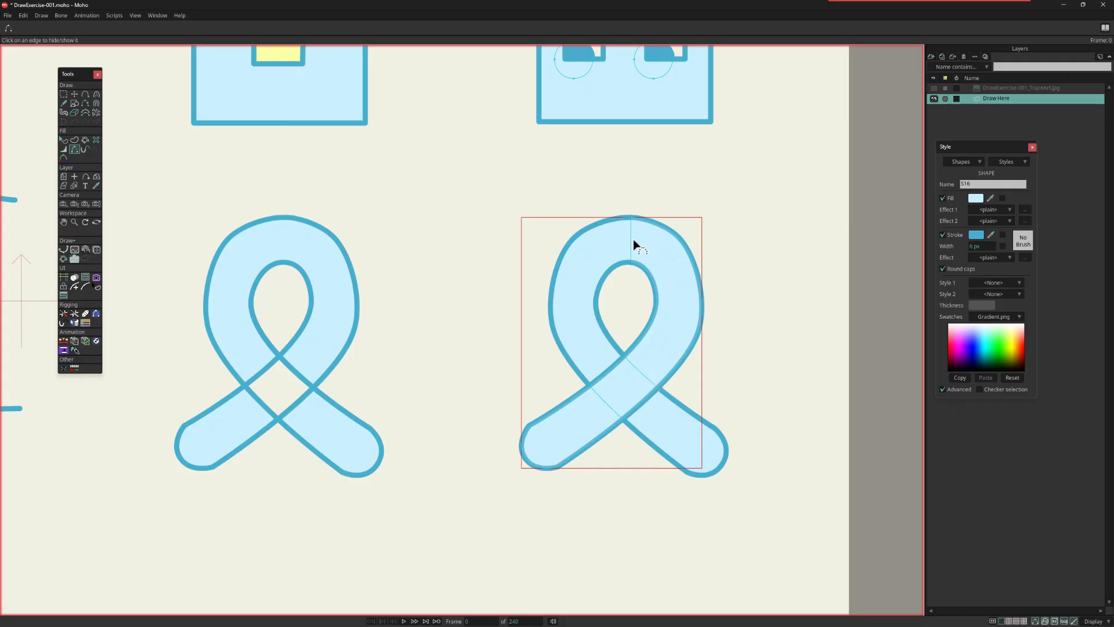
left_click(1036, 621)
left_click(1036, 622)
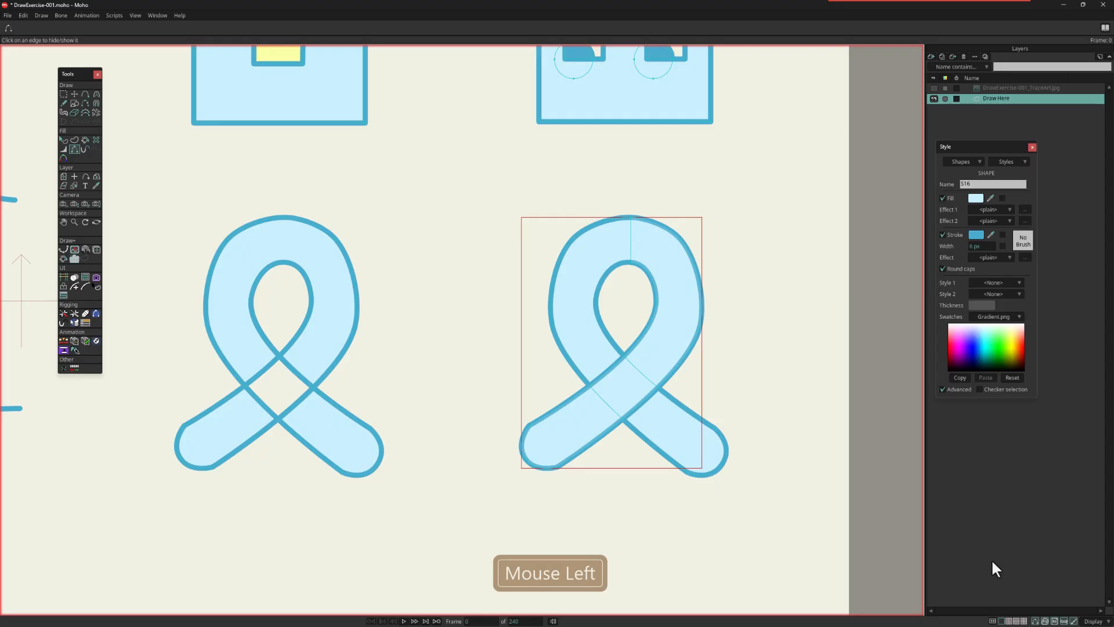
Step: Show the trace art layer again and bring the character guide below the ribbons into view
scroll(733, 409, "down", 1)
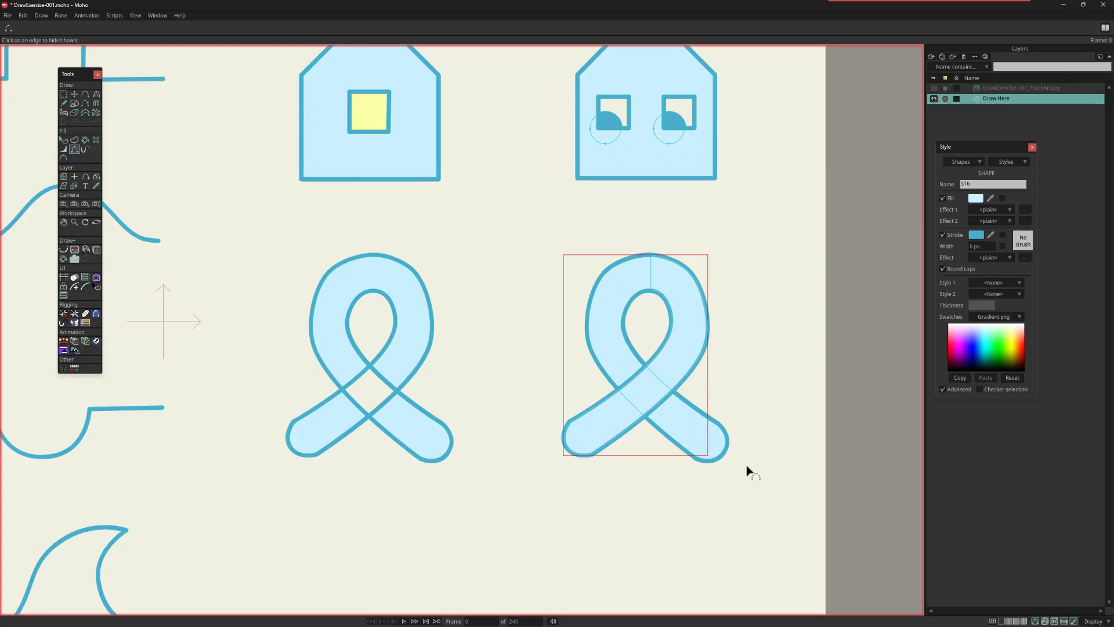
scroll(731, 470, "down", 2)
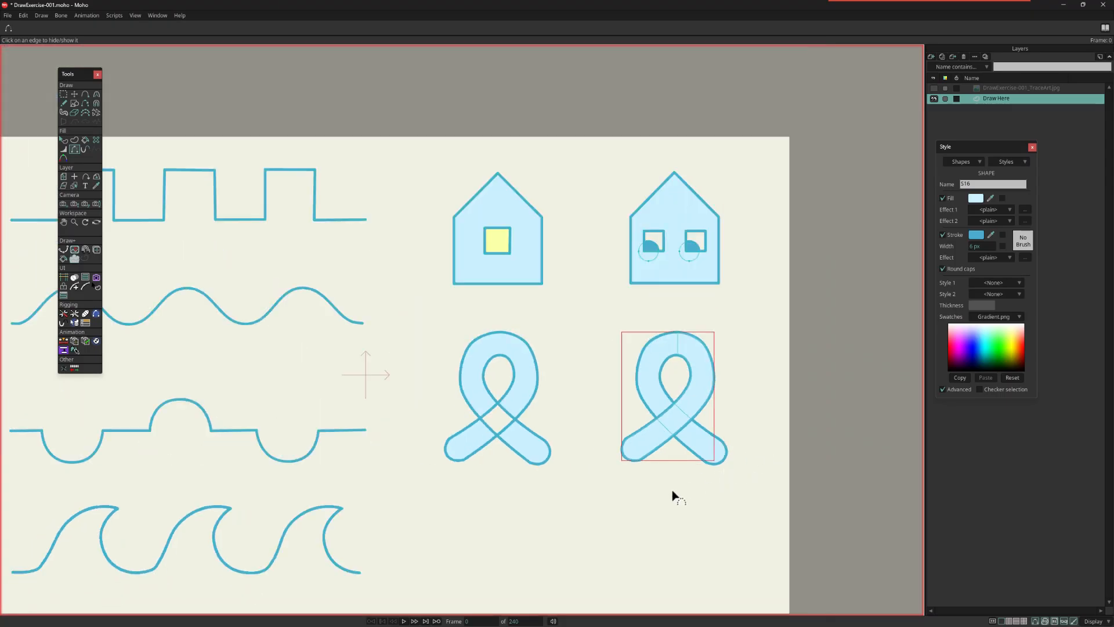
left_click(935, 88)
left_click_drag(759, 499, 686, 396)
scroll(606, 429, "up", 4)
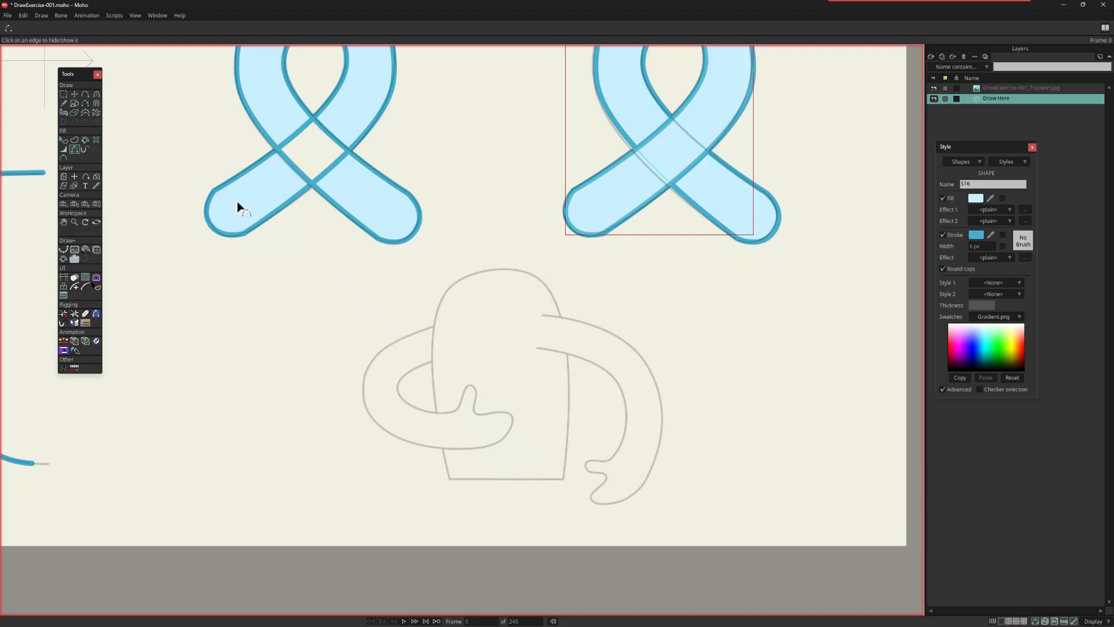
Step: Trace the character's body guide as a closed shape with the Add Point tool, using Auto-fill and Auto-stroke
left_click(86, 93)
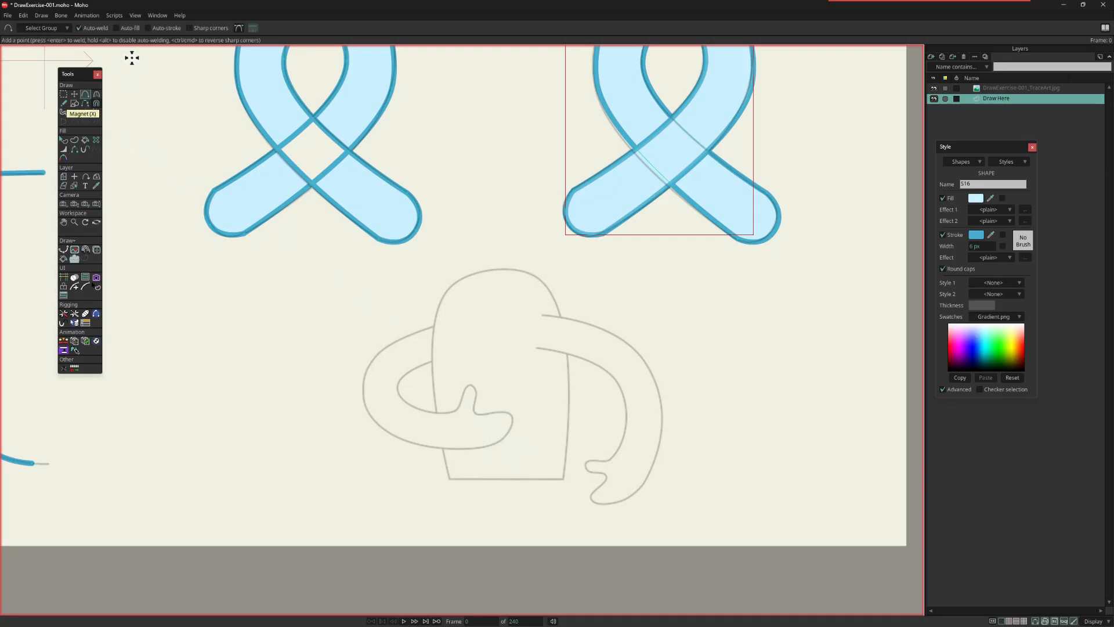
left_click(134, 28)
left_click(165, 28)
mouse_move(451, 479)
left_mouse_down()
mouse_move(565, 478)
mouse_move(564, 331)
mouse_move(497, 269)
mouse_move(538, 276)
mouse_move(453, 284)
mouse_move(433, 343)
mouse_move(450, 479)
left_mouse_up()
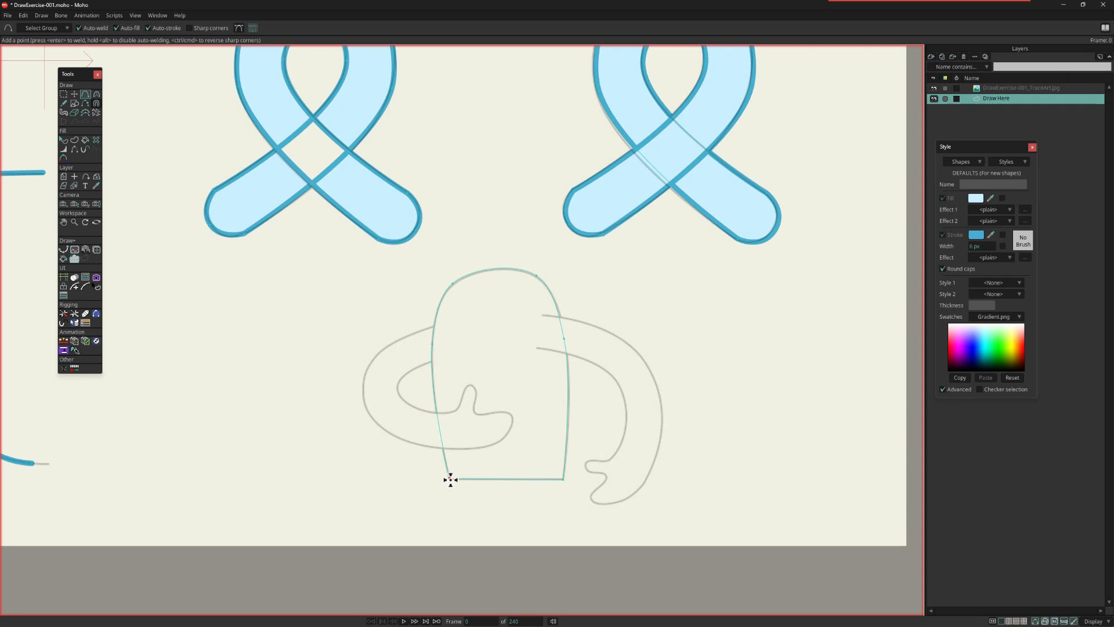
left_click(451, 479, "ctrl")
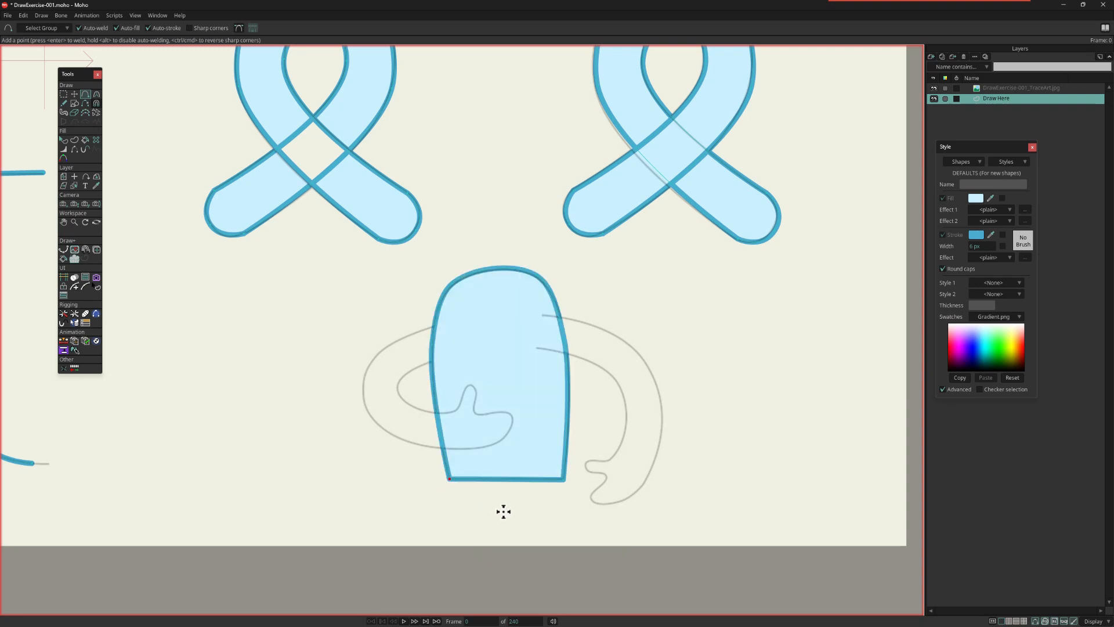
Step: Fit the body outline to the guide by adjusting the curvature at its upper corners and repositioning the upper side points
left_click(99, 95)
left_click_drag(537, 275, 570, 291)
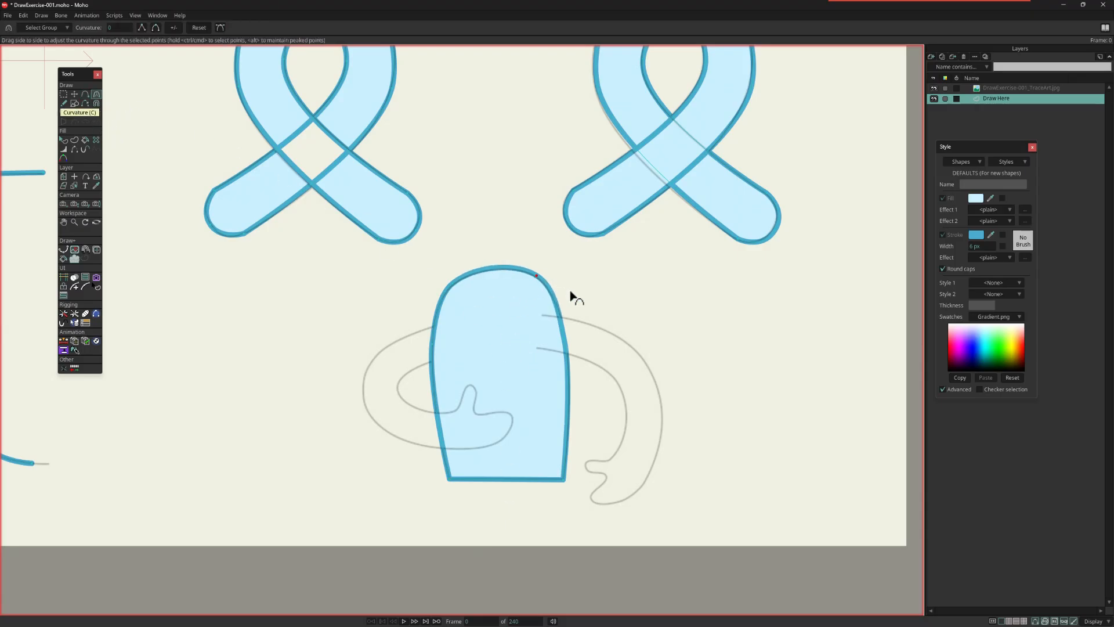
left_click_drag(472, 282, 474, 294)
left_click(74, 94)
left_click(435, 325)
left_click(559, 336)
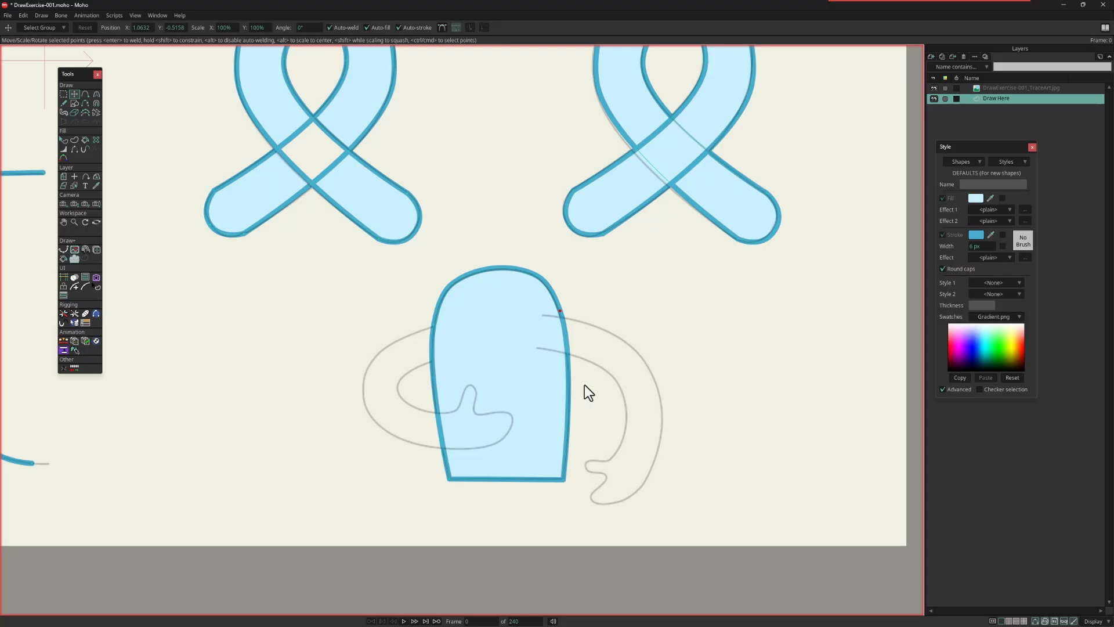
Step: Trace the right arm and hand guide as a closed filled shape whose shoulder end overlaps the body
left_click(85, 93)
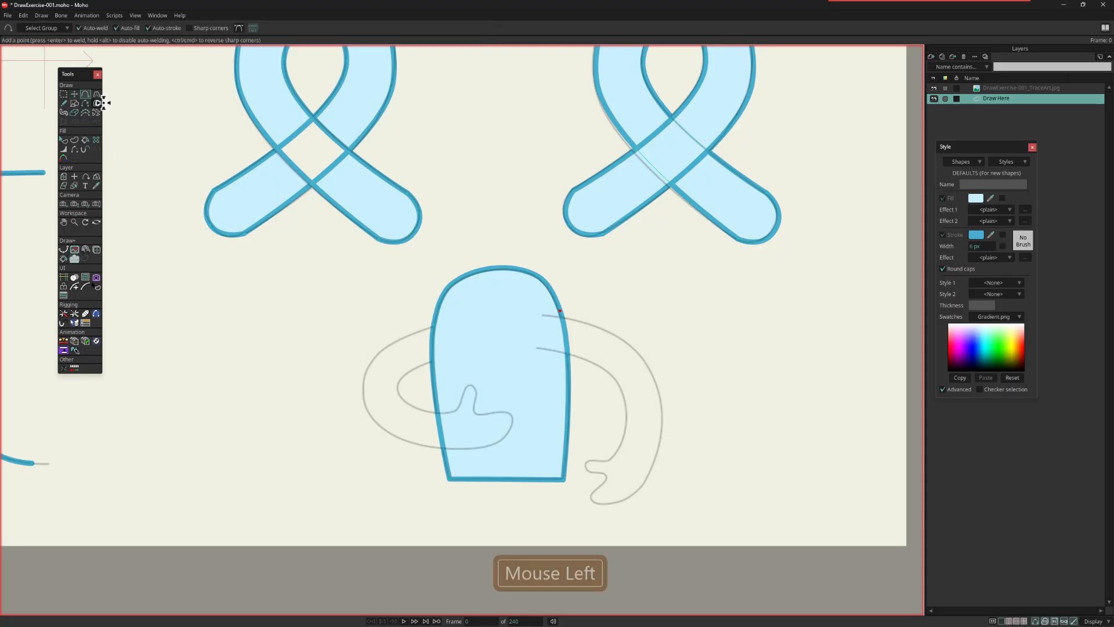
left_click_drag(544, 316, 649, 377)
mouse_move(652, 433)
left_mouse_down()
mouse_move(650, 473)
mouse_move(617, 503)
mouse_move(593, 502)
mouse_move(604, 475)
mouse_move(591, 473)
mouse_move(590, 458)
mouse_move(609, 461)
mouse_move(631, 435)
mouse_move(620, 447)
left_mouse_up()
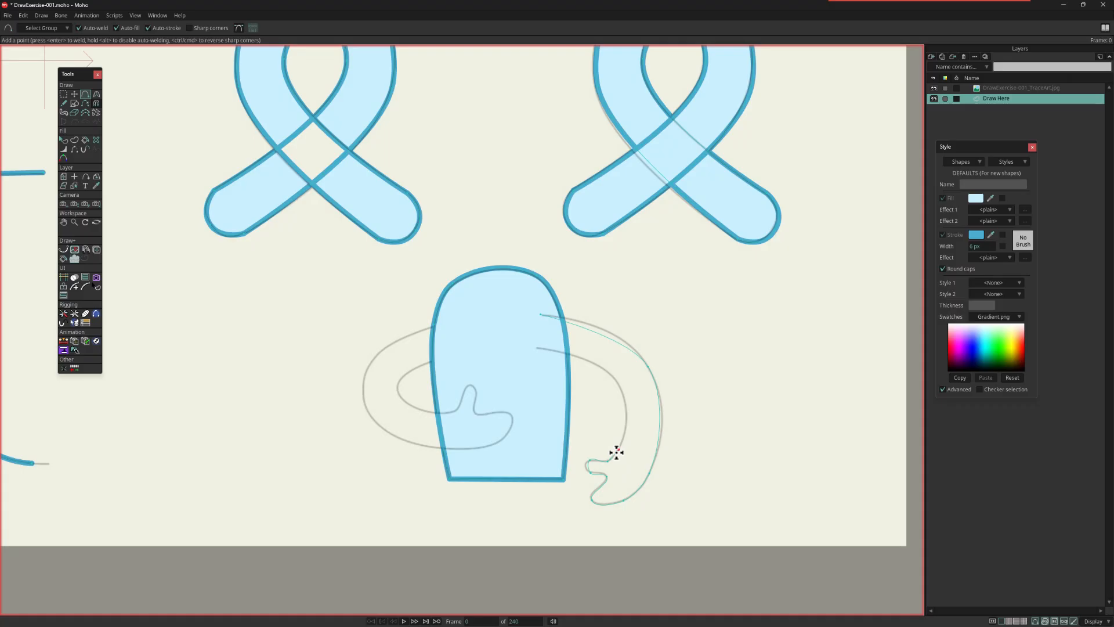
left_click_drag(617, 453, 542, 316)
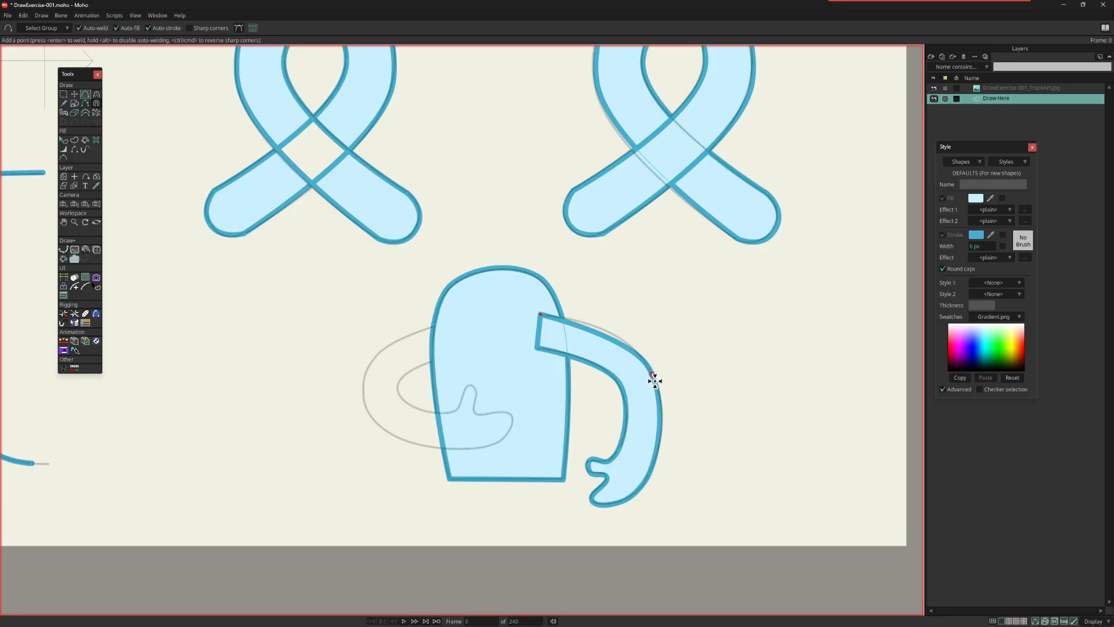
Step: Adjust the curvature of the right arm's bends to about 0.31 on the outer side and 0.33 on the inner side
scroll(654, 379, "up", 5)
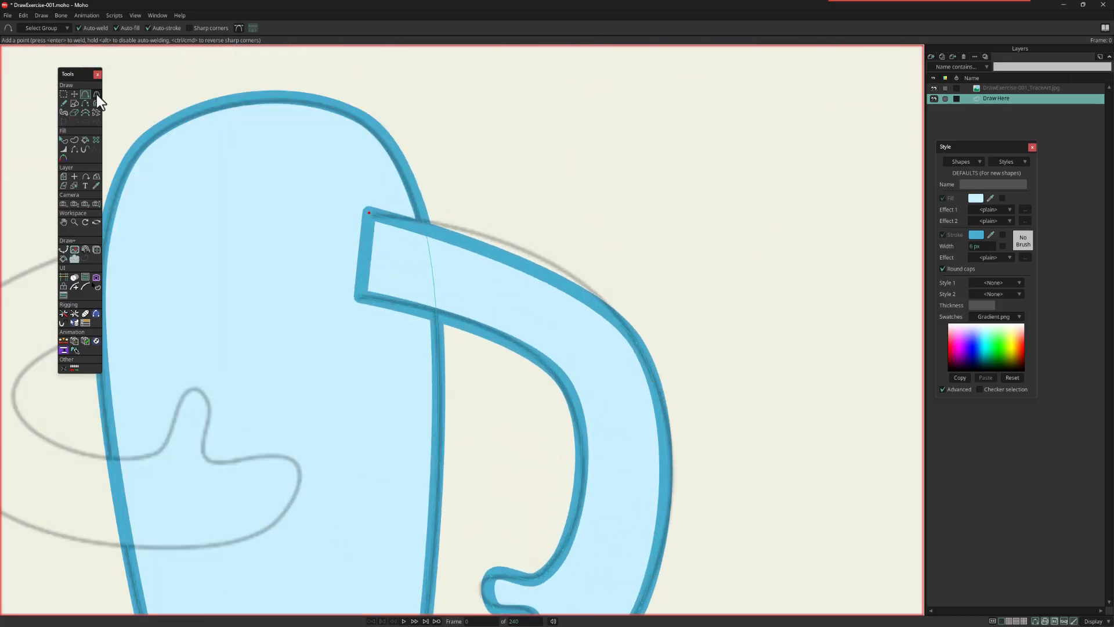
left_click(97, 94)
left_click_drag(637, 343, 724, 405)
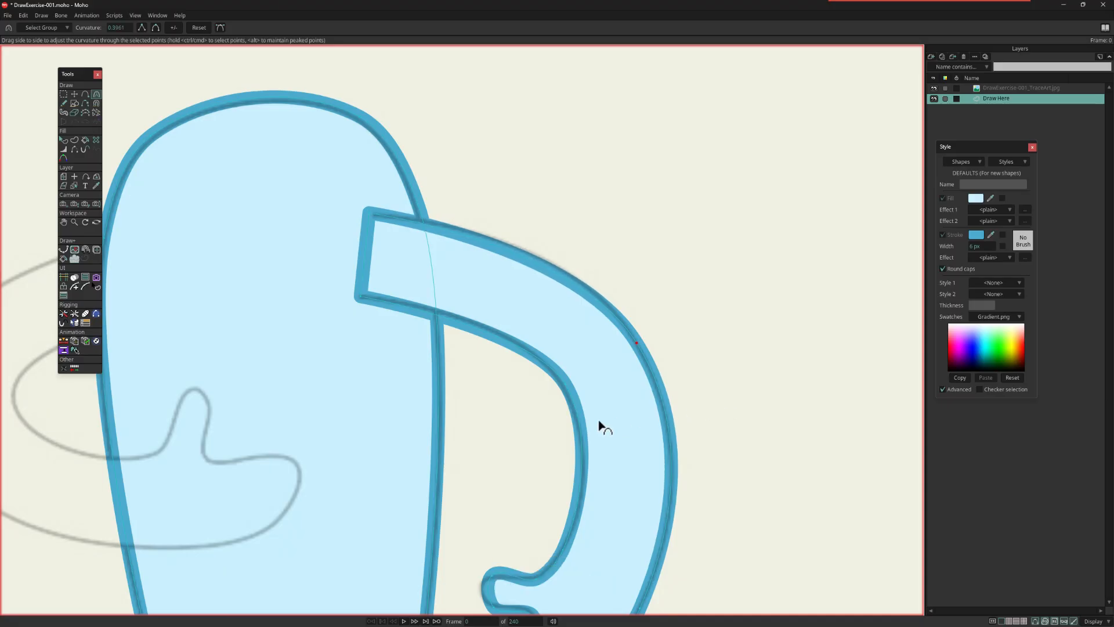
left_click_drag(566, 384, 627, 421)
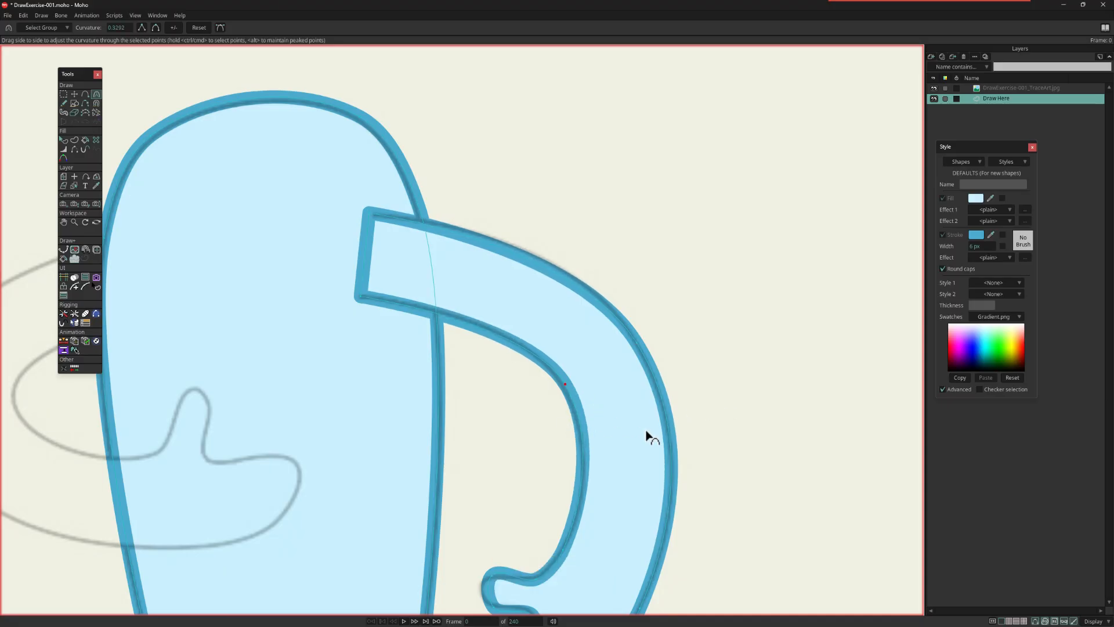
Step: Reposition the thumb and fingertip points of the right hand to match the guide
left_click_drag(715, 439, 721, 250)
key("t")
left_click(499, 378)
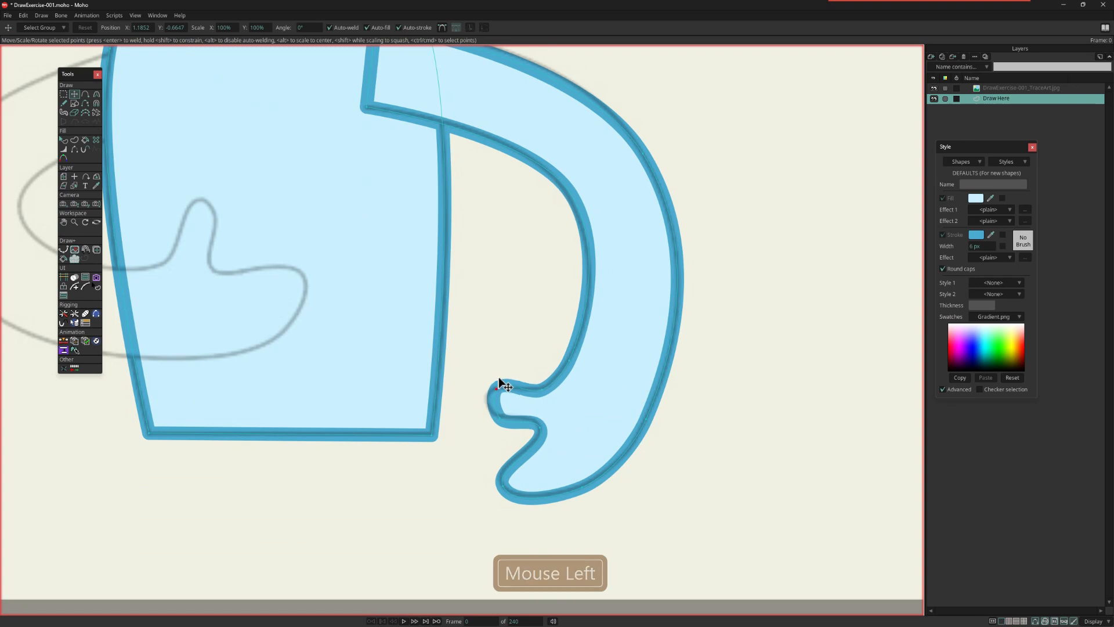
left_click_drag(498, 388, 512, 482)
Step: Hide the right arm's shoulder edge inside the body with the Hide Edge tool
scroll(632, 443, "down", 3)
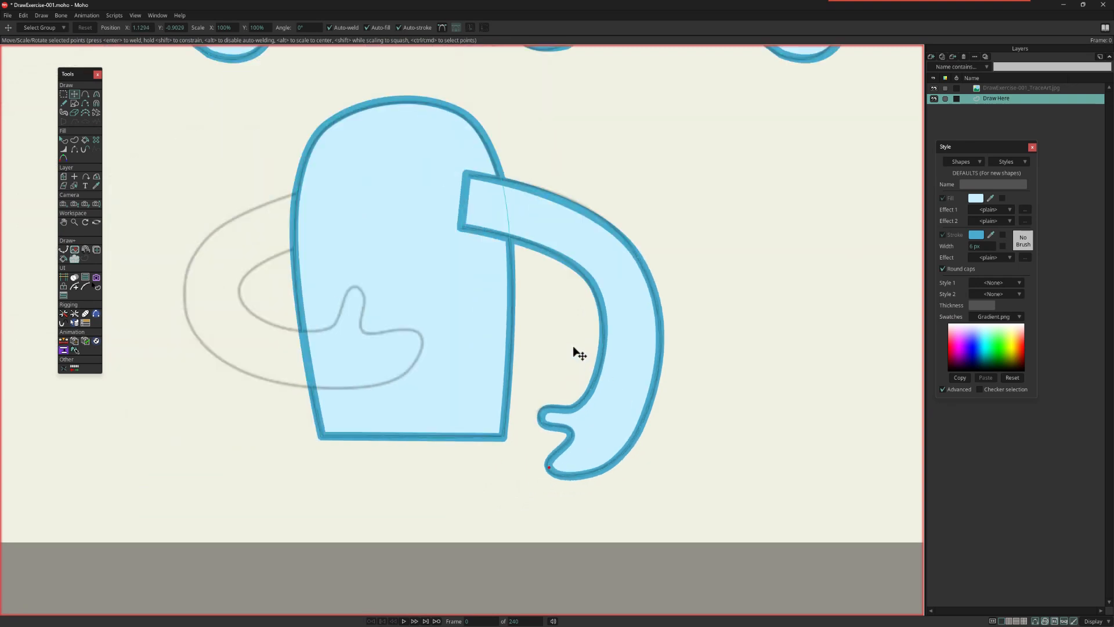
left_click(75, 149)
left_click(463, 204)
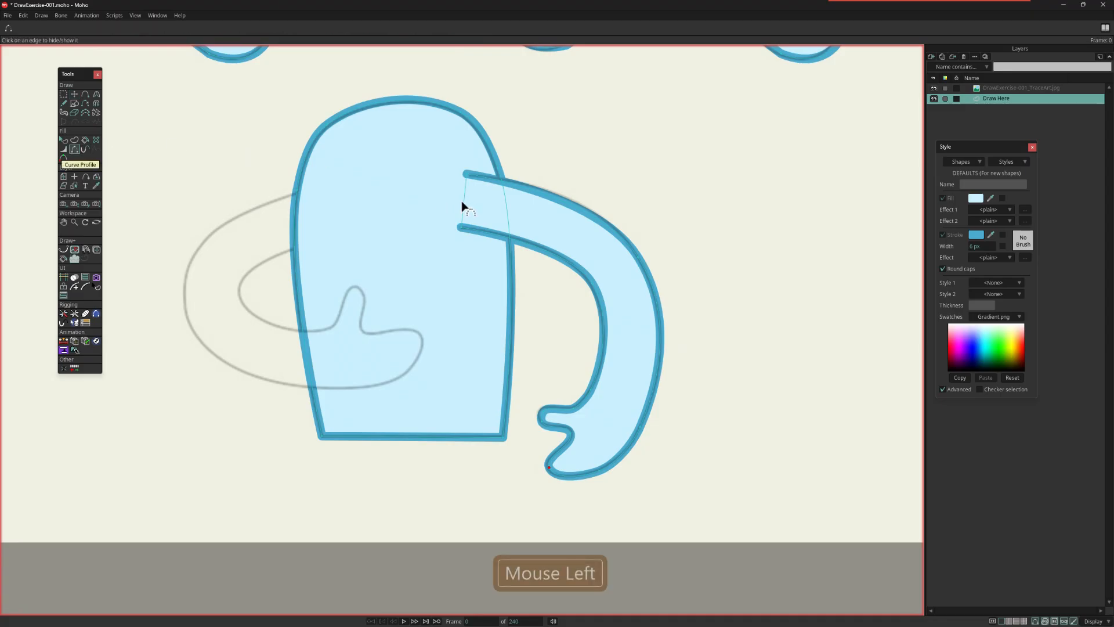
Step: Duplicate the right arm, flip the copy horizontally, and place its shoulder end over the body's left side
scroll(656, 211, "down", 4)
left_click_drag(555, 241, 574, 313)
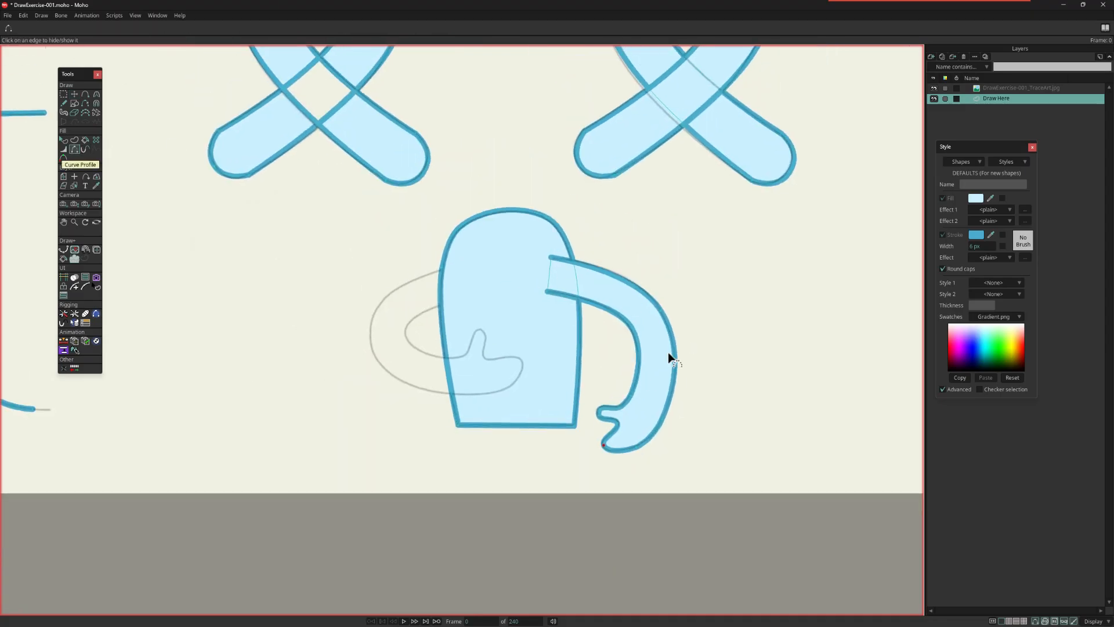
left_click_drag(560, 207, 604, 244)
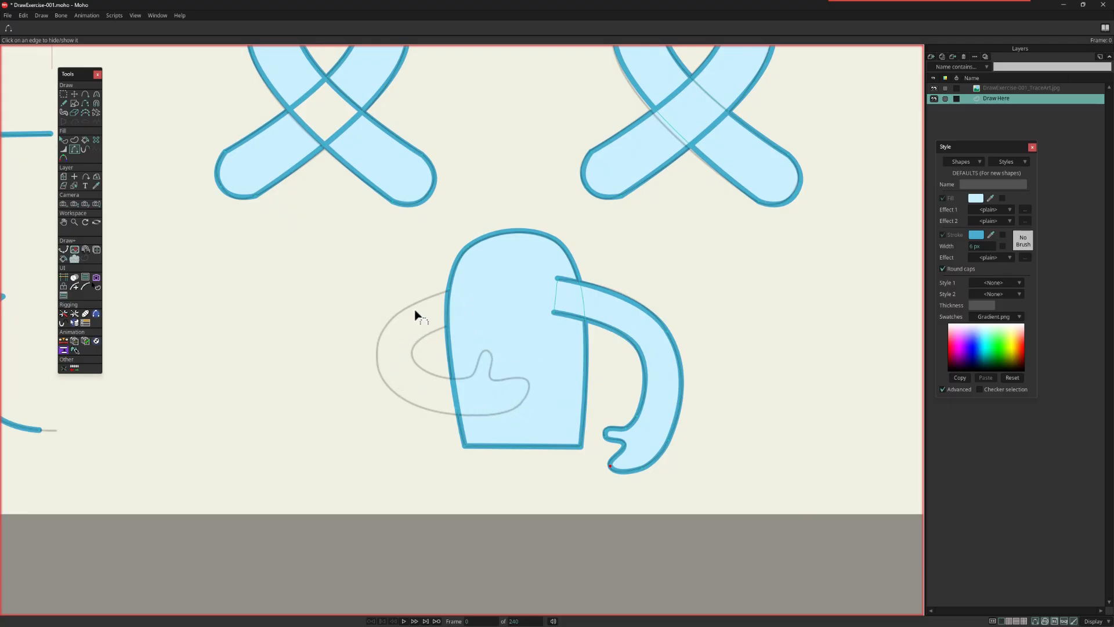
key("a")
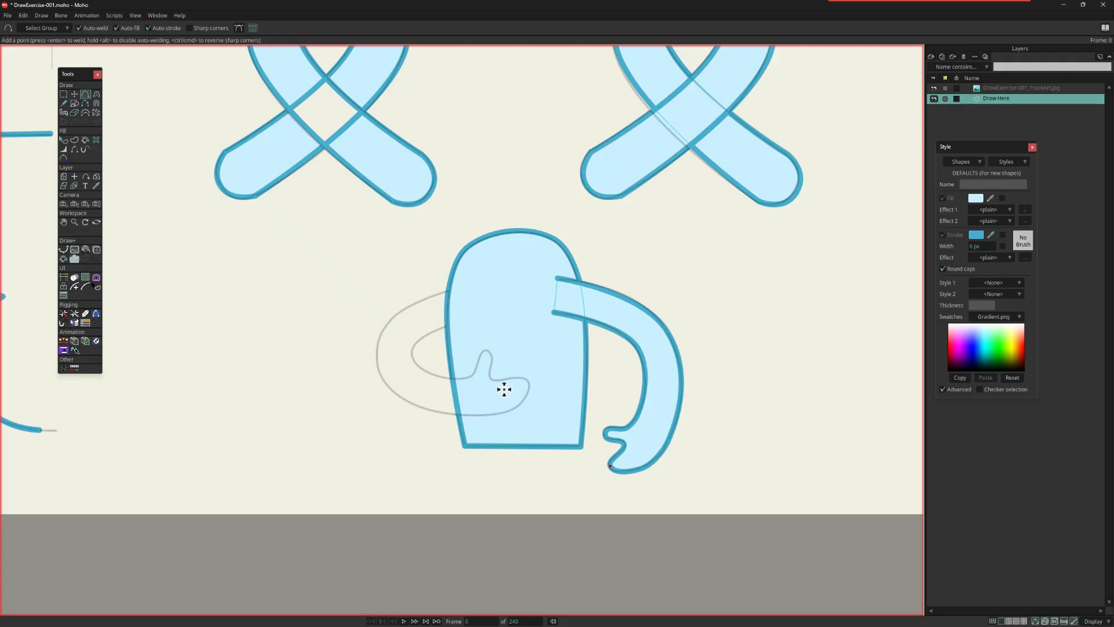
left_click(77, 95)
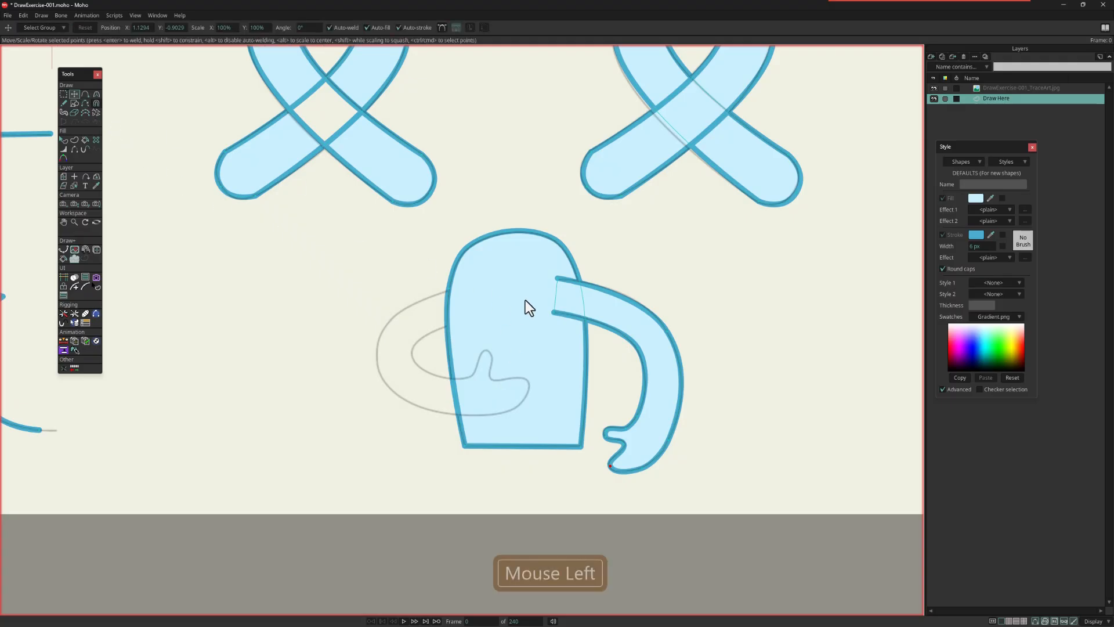
double_click(647, 336)
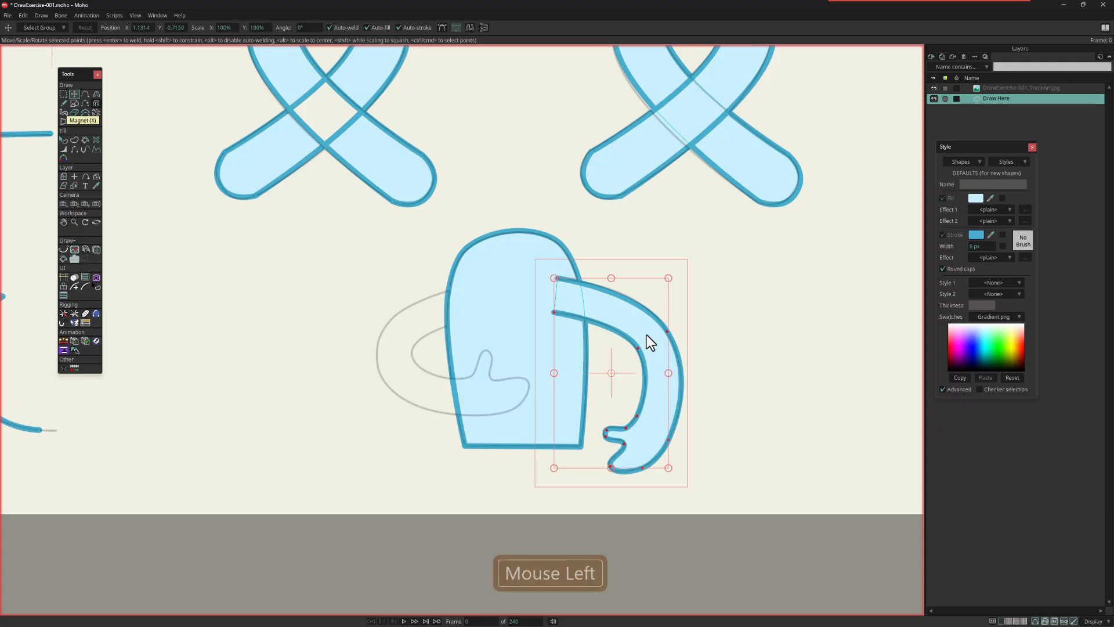
key("ctrl+v")
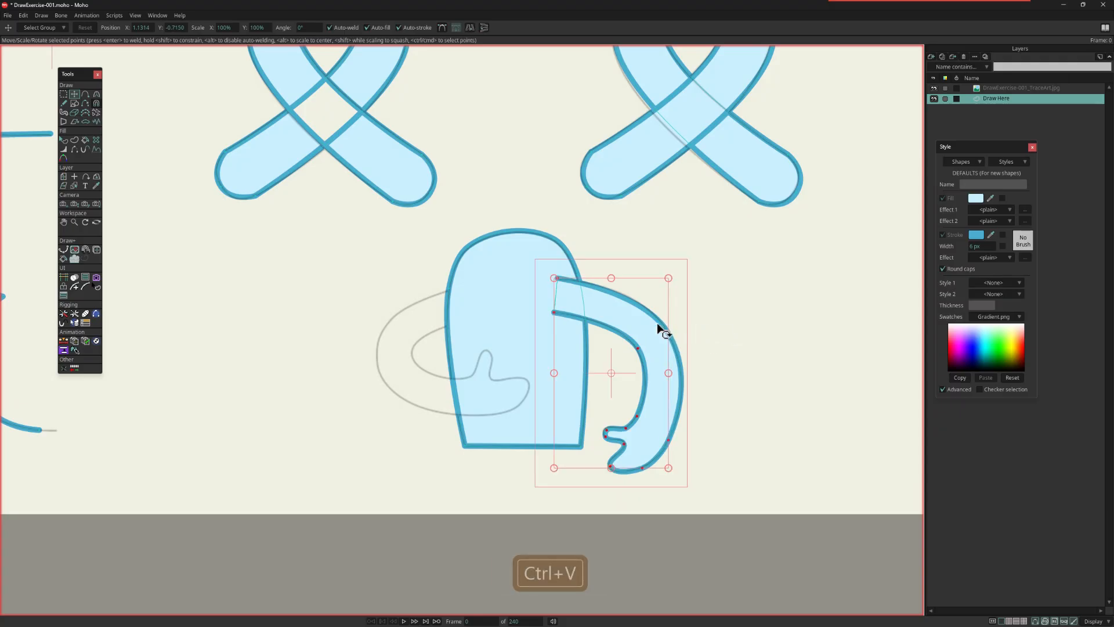
left_click_drag(632, 326, 351, 316)
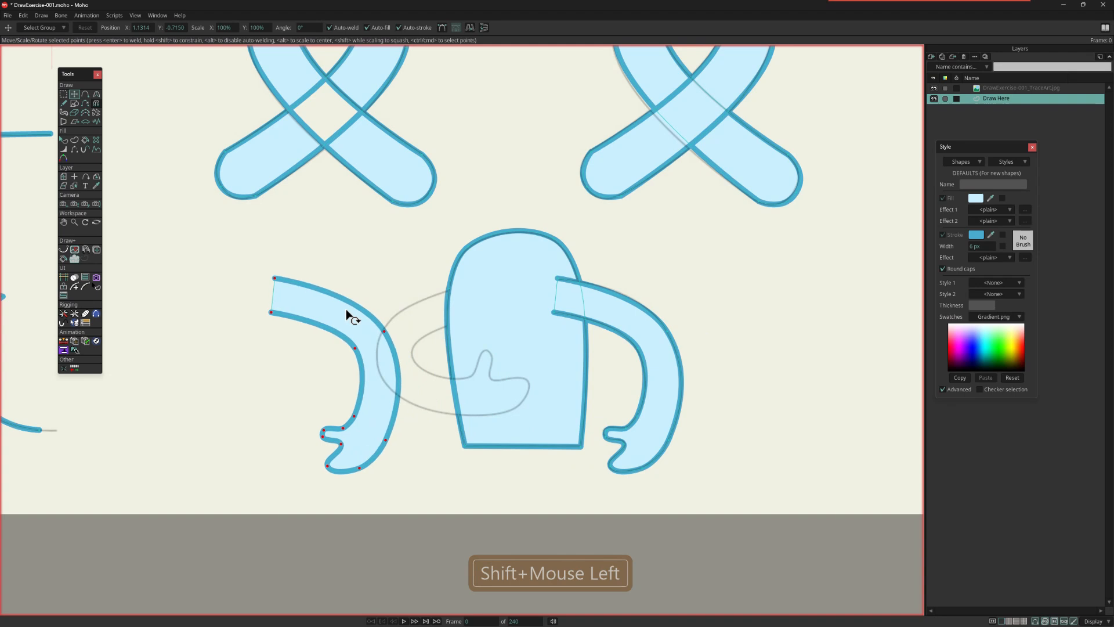
left_click(472, 27)
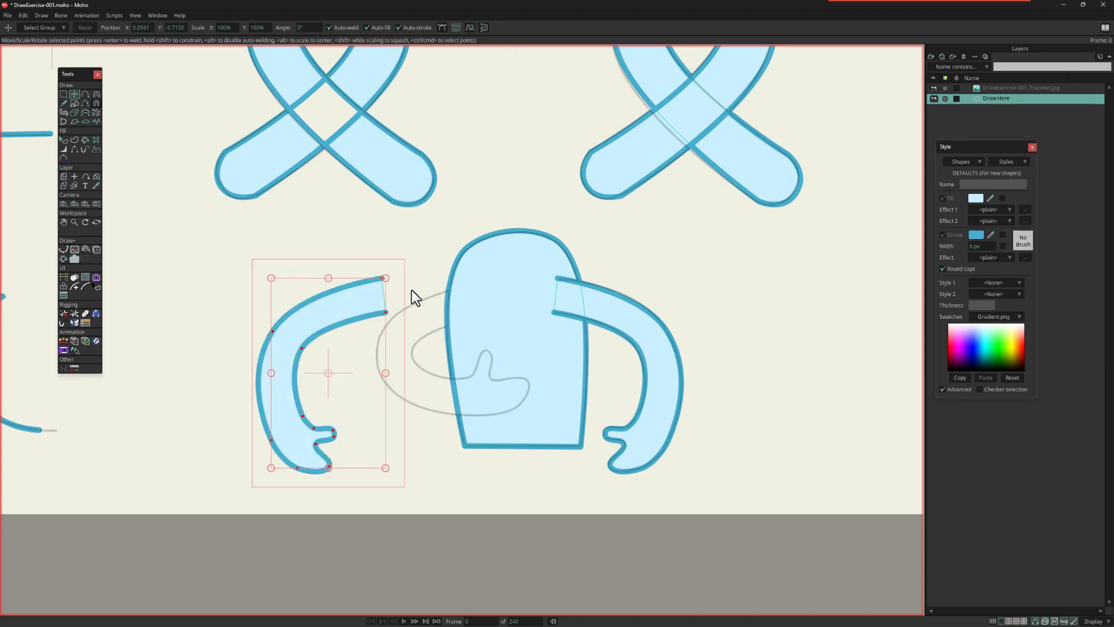
left_click_drag(354, 306, 435, 316)
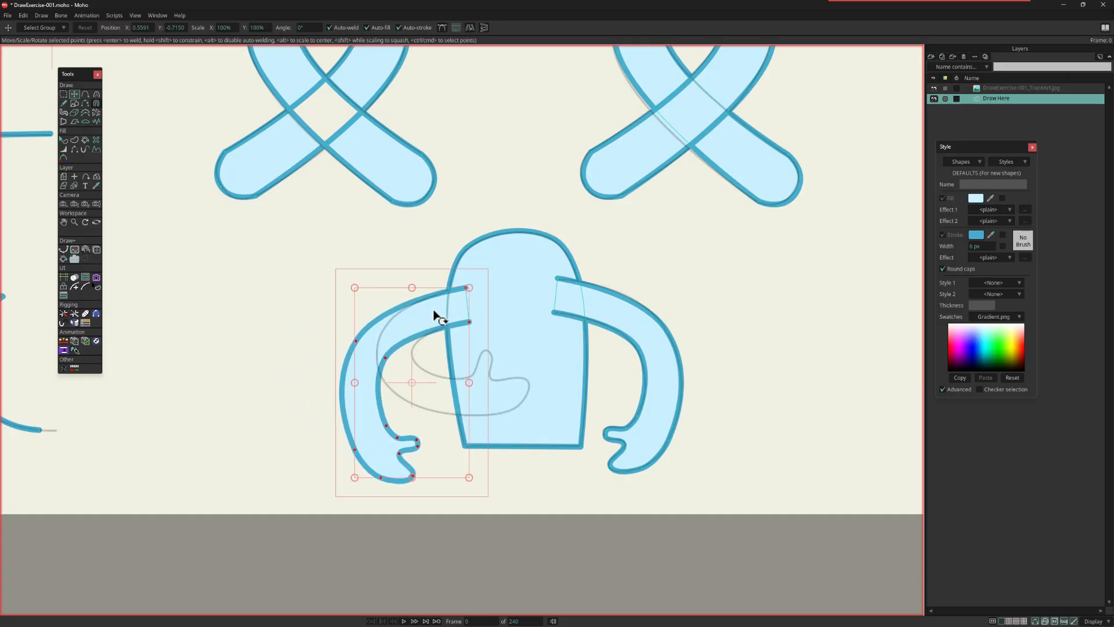
Step: Rotate and move the copied arm's forearm and hand points onto the hand guide across the body
left_click(64, 94)
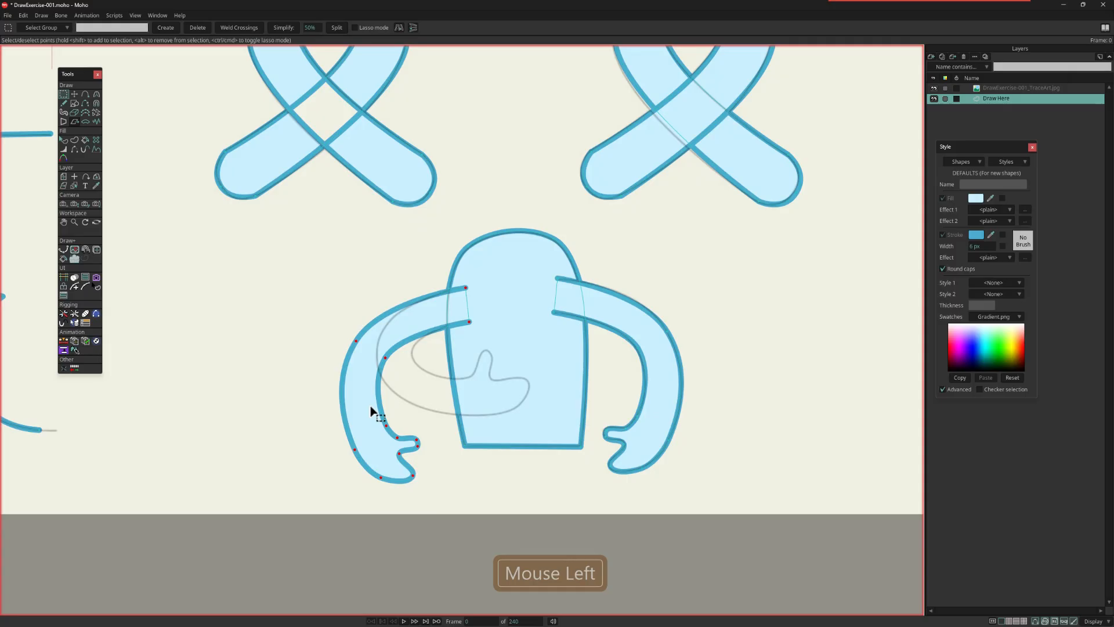
left_click_drag(332, 398, 432, 501)
key("t")
left_click_drag(404, 427, 364, 412)
mouse_move(385, 463)
left_mouse_down()
mouse_move(529, 380)
mouse_move(494, 360)
left_mouse_up()
key("Escape")
left_click(520, 402)
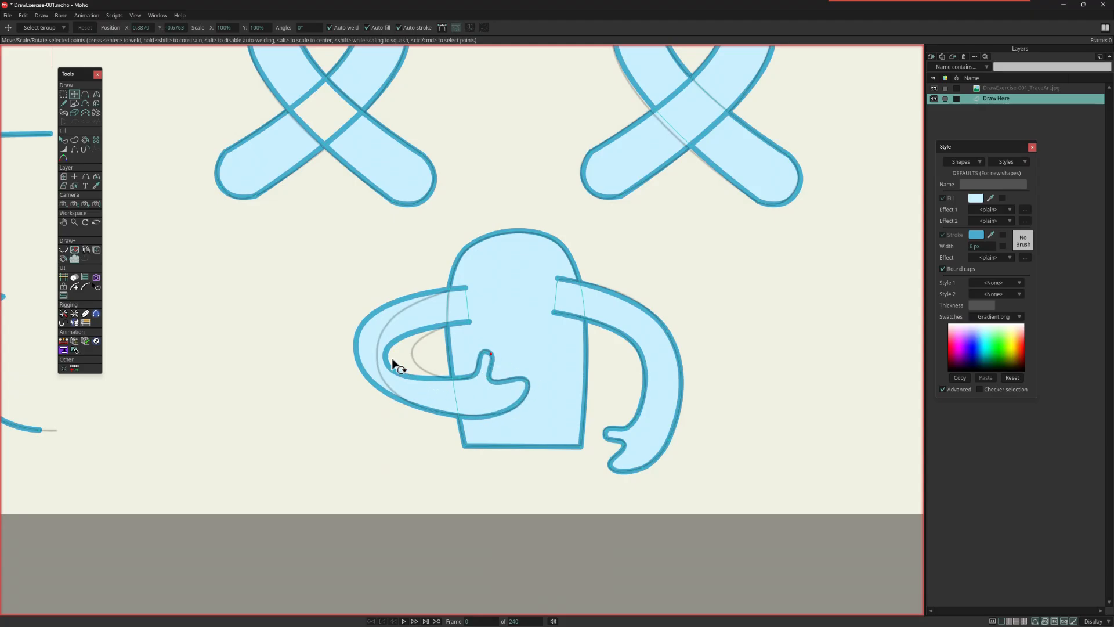
Step: Move the left arm's elbow points onto the guide and set the outer elbow's curvature to about 0.45
mouse_move(387, 358)
left_mouse_down()
mouse_move(415, 355)
mouse_move(384, 364)
left_mouse_up()
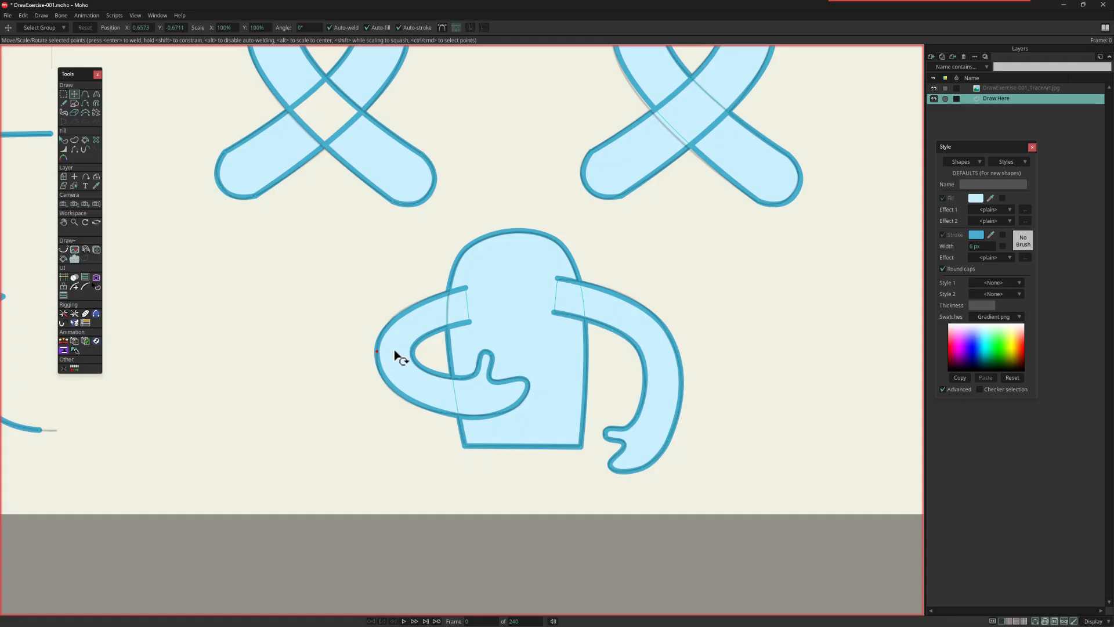
key("c")
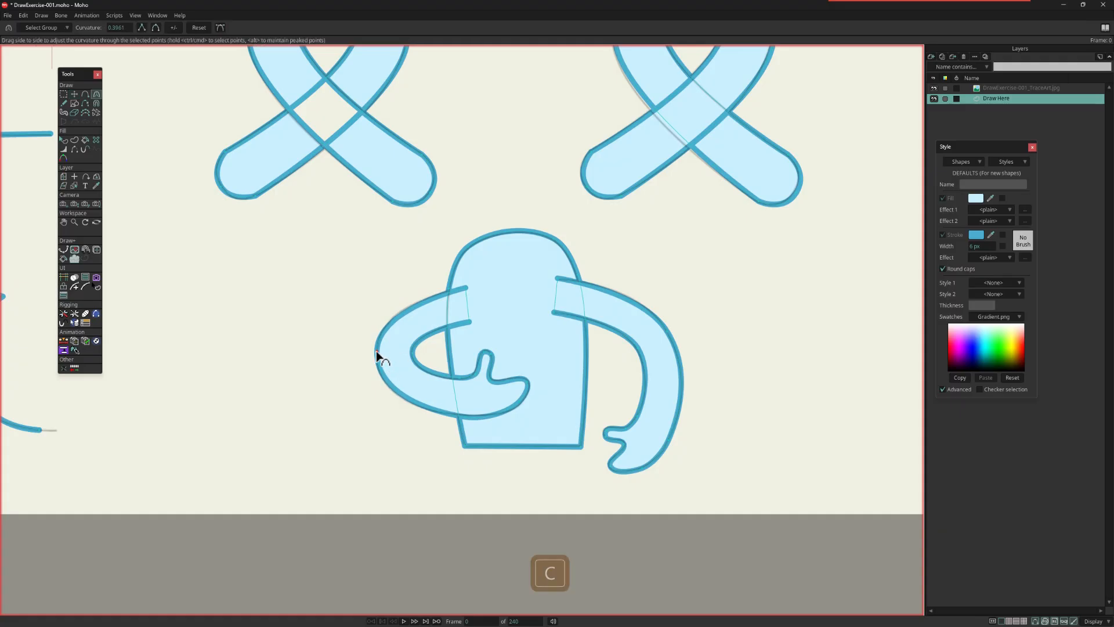
left_click_drag(377, 354, 442, 357)
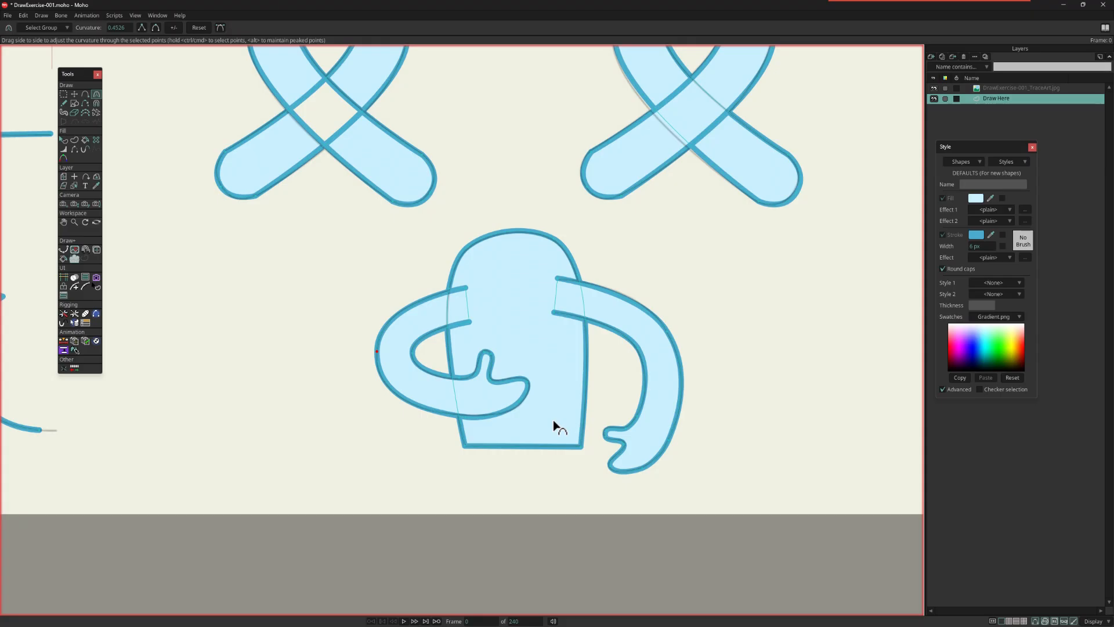
Step: Try lowering the whole left arm shape behind the body, and raise it back in front
left_click(63, 140)
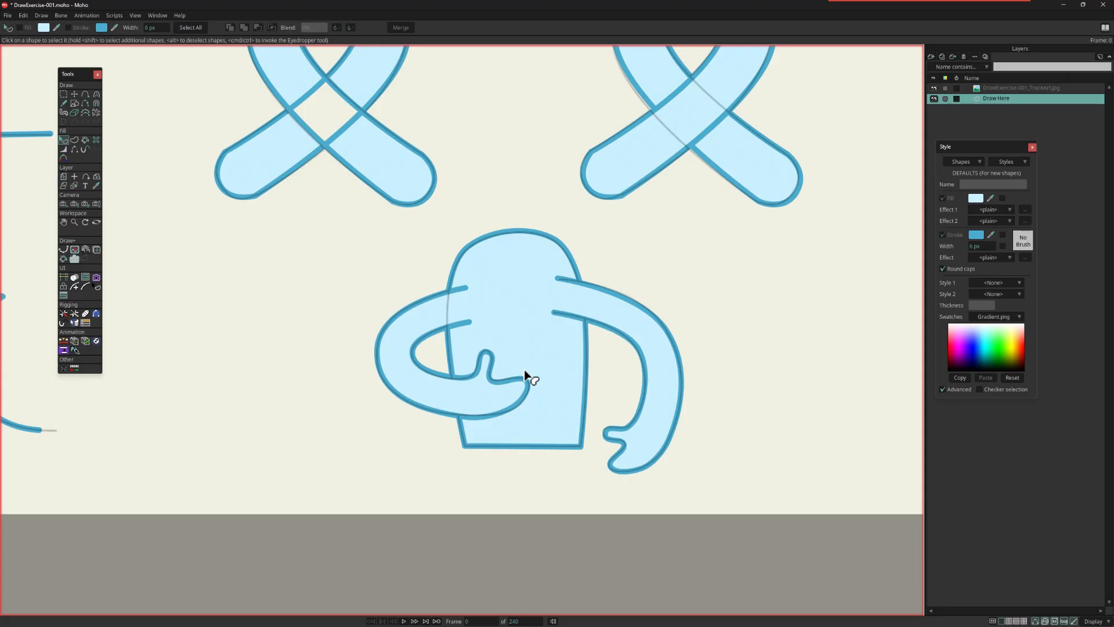
left_click(440, 400)
key("Down")
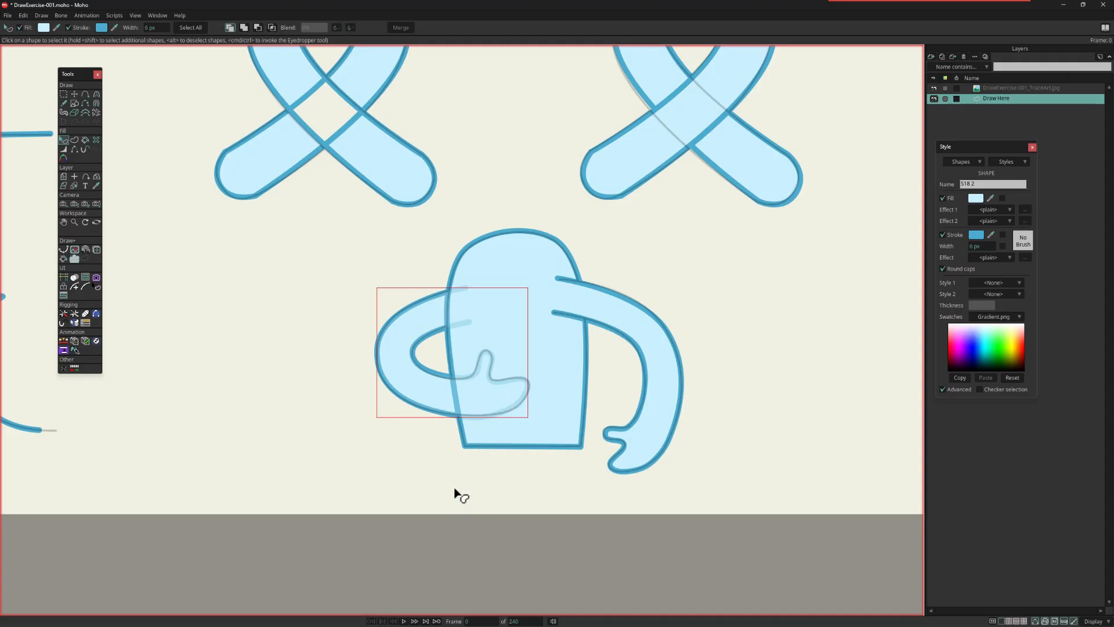
key("Up")
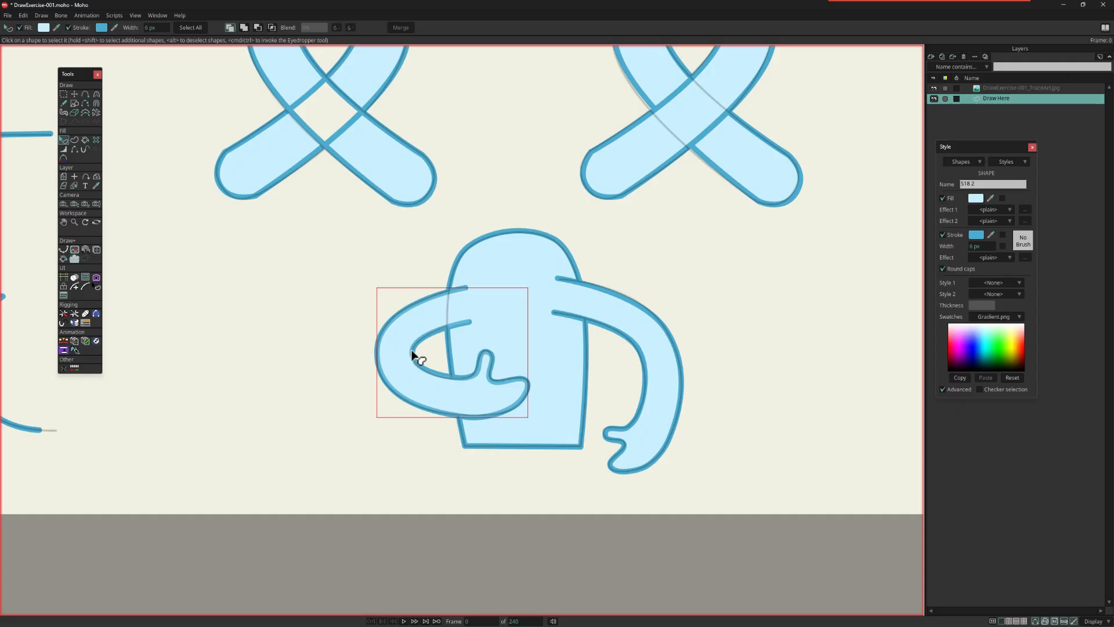
Step: Delete the left arm's filled shape with the Delete Shape tool, keeping its underlying curve
left_click(96, 140)
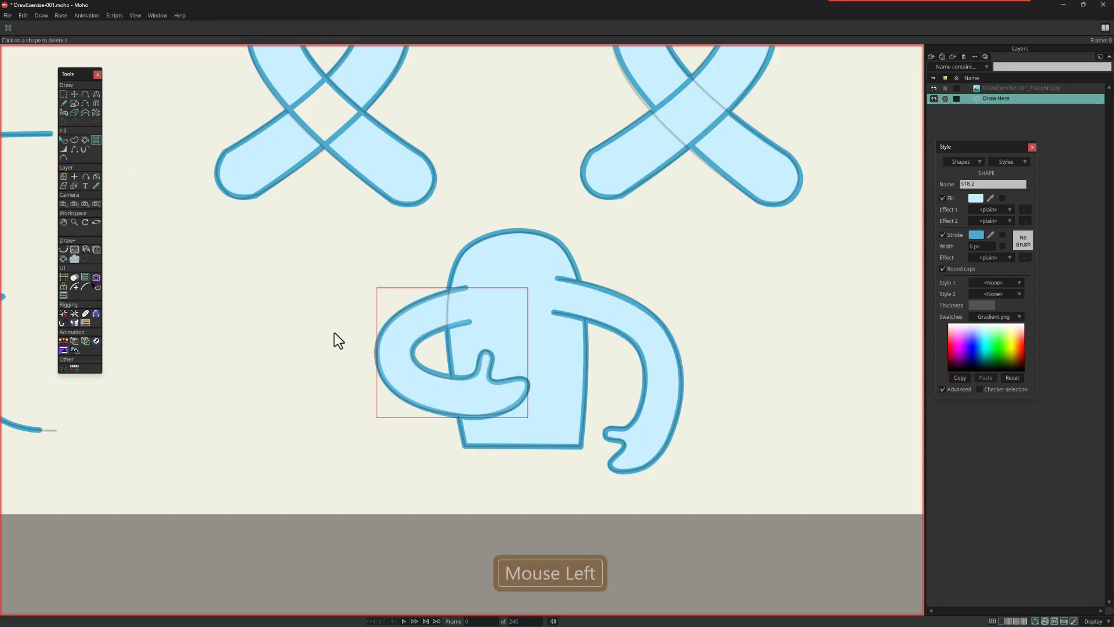
left_click(395, 334)
left_click(395, 340)
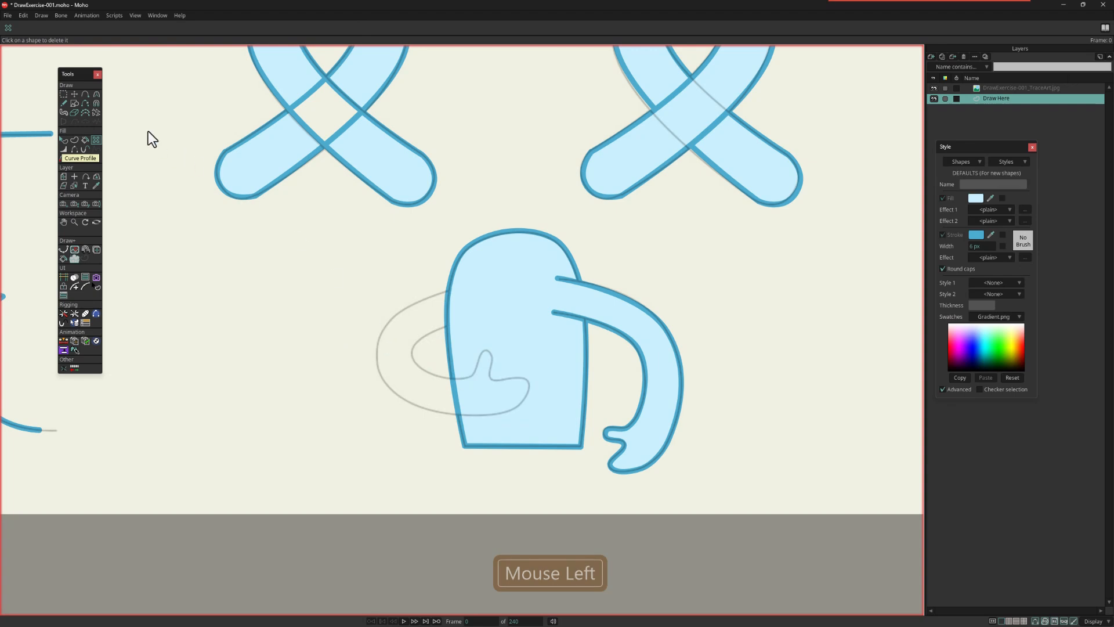
Step: Draw a line across the left arm's elbow, welding its ends to the outer and inner elbow points
left_click(85, 94)
scroll(402, 388, "up", 2)
scroll(401, 387, "up", 2)
left_click_drag(362, 313, 416, 317)
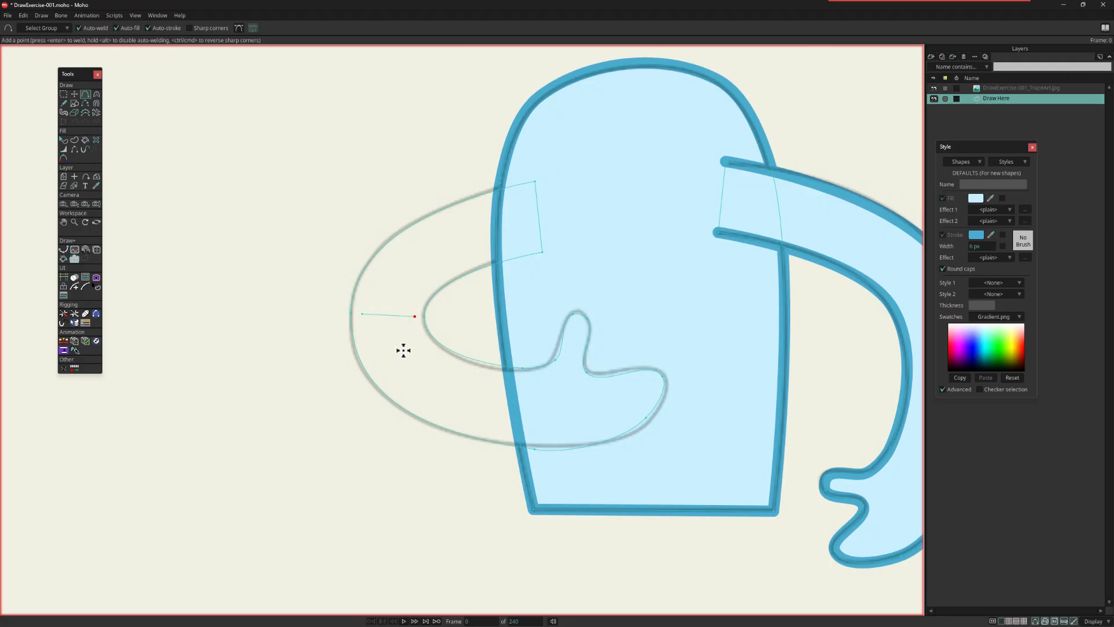
left_click(73, 94)
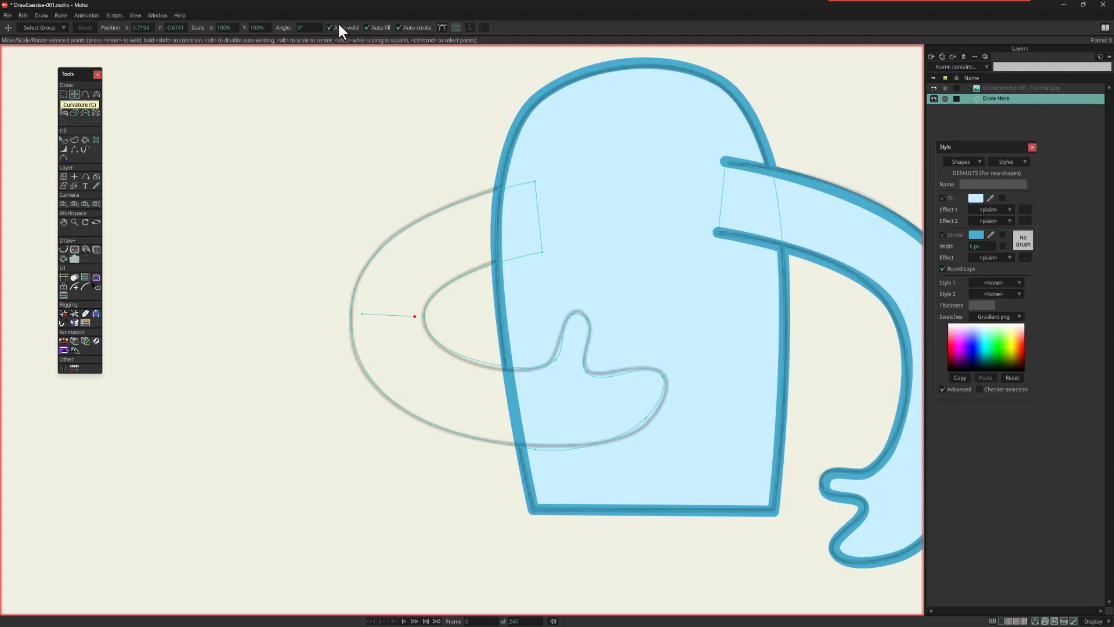
left_click_drag(365, 323, 356, 323)
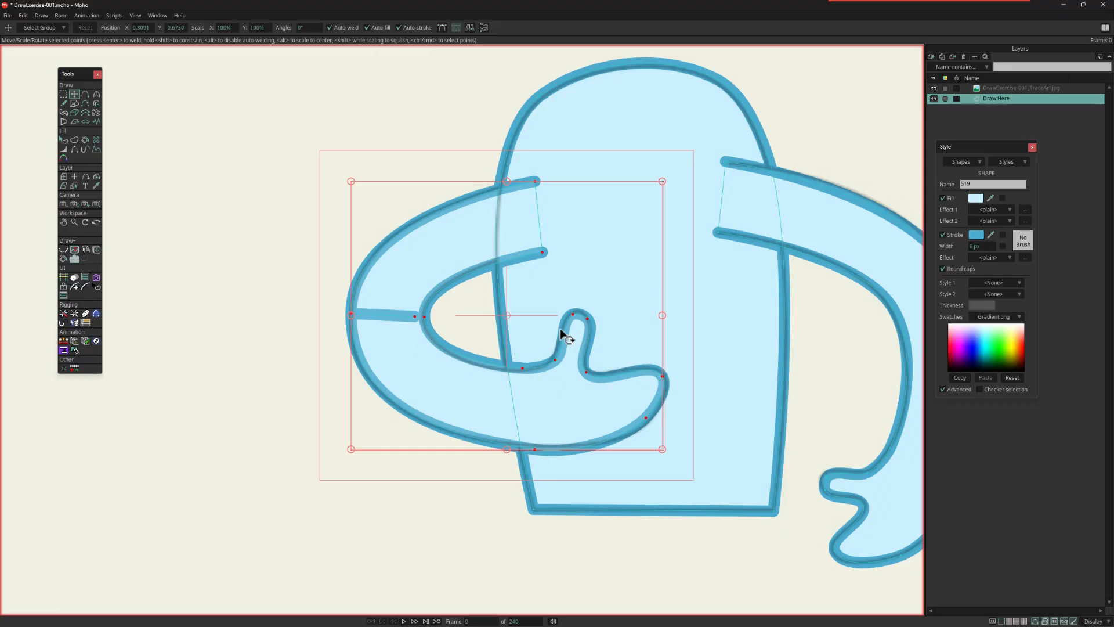
key("Escape")
left_click_drag(409, 327, 426, 326)
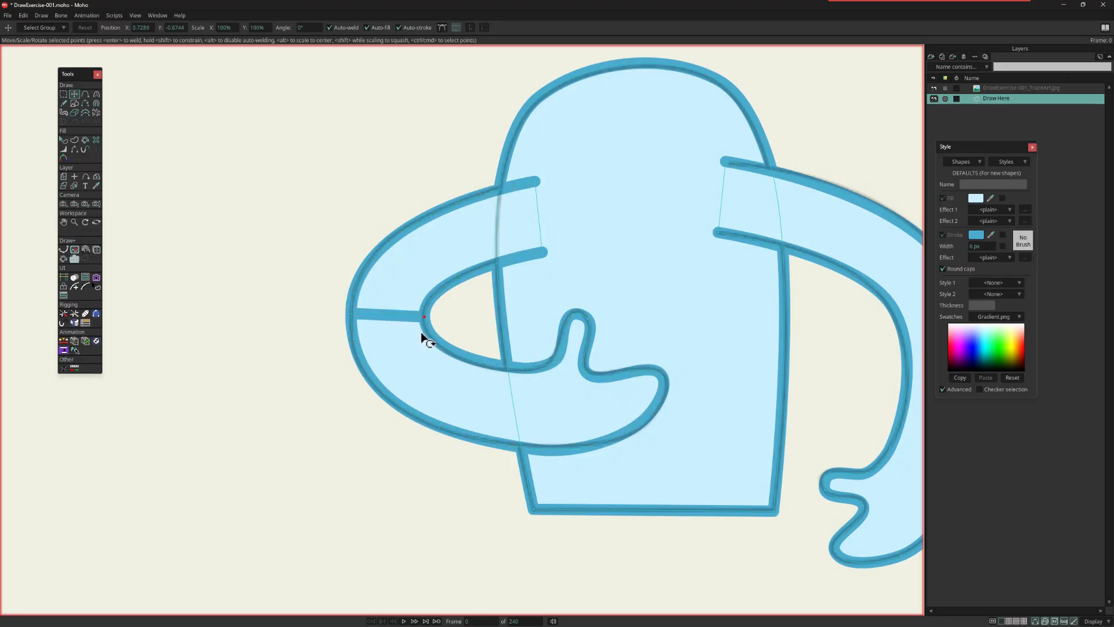
left_click(405, 264)
Step: Delete the single filled shape covering the divided left arm, leaving only its curves and elbow line
left_click(66, 140)
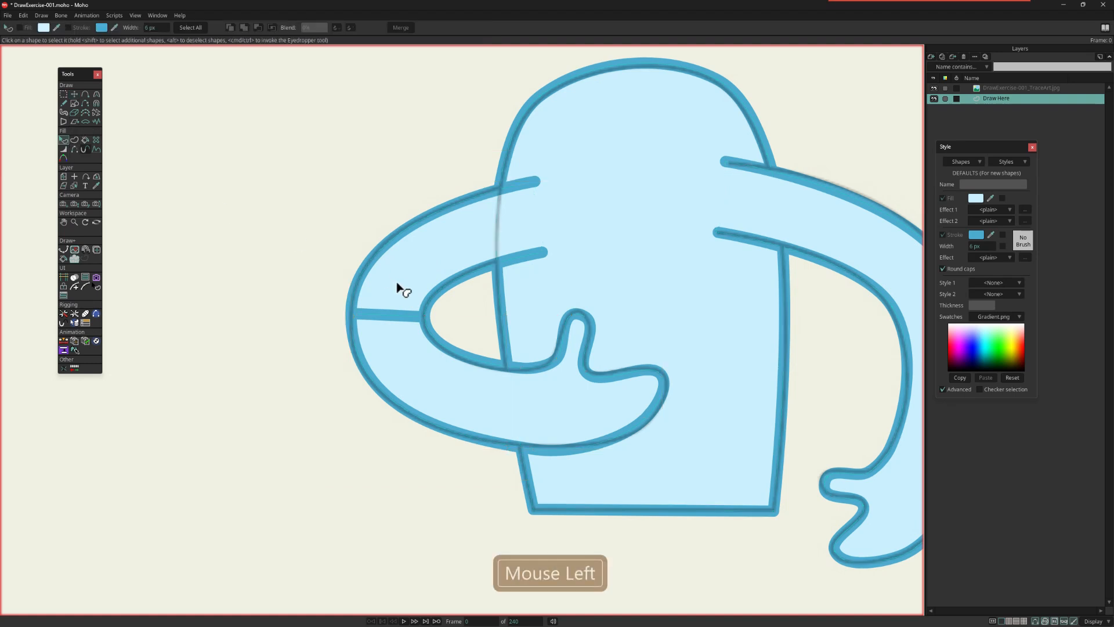
left_click(399, 285)
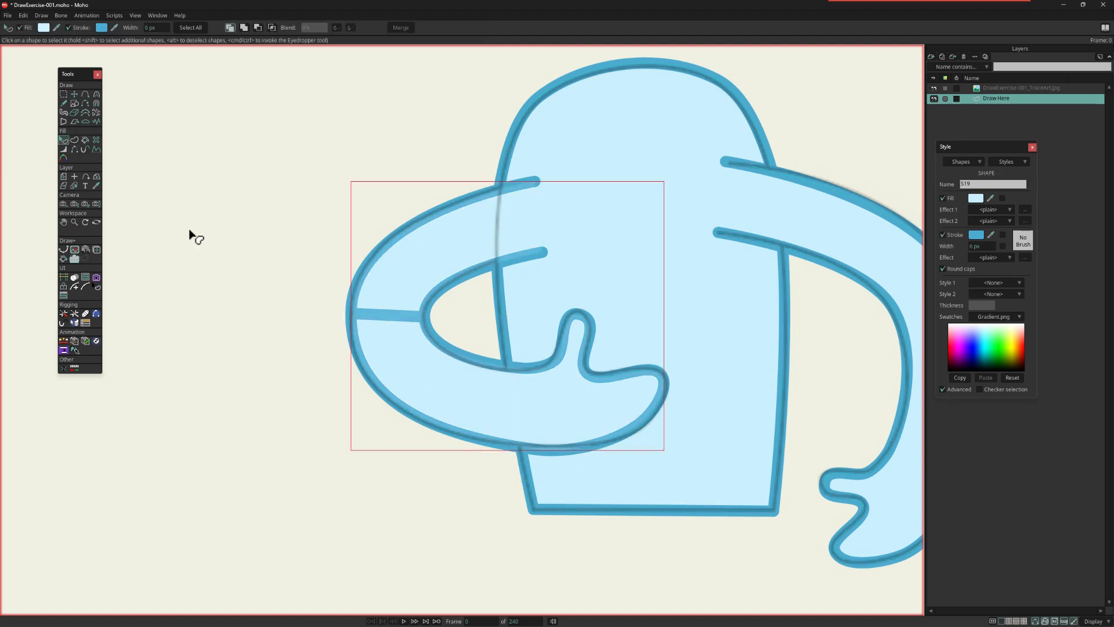
left_click(96, 141)
left_click(396, 308)
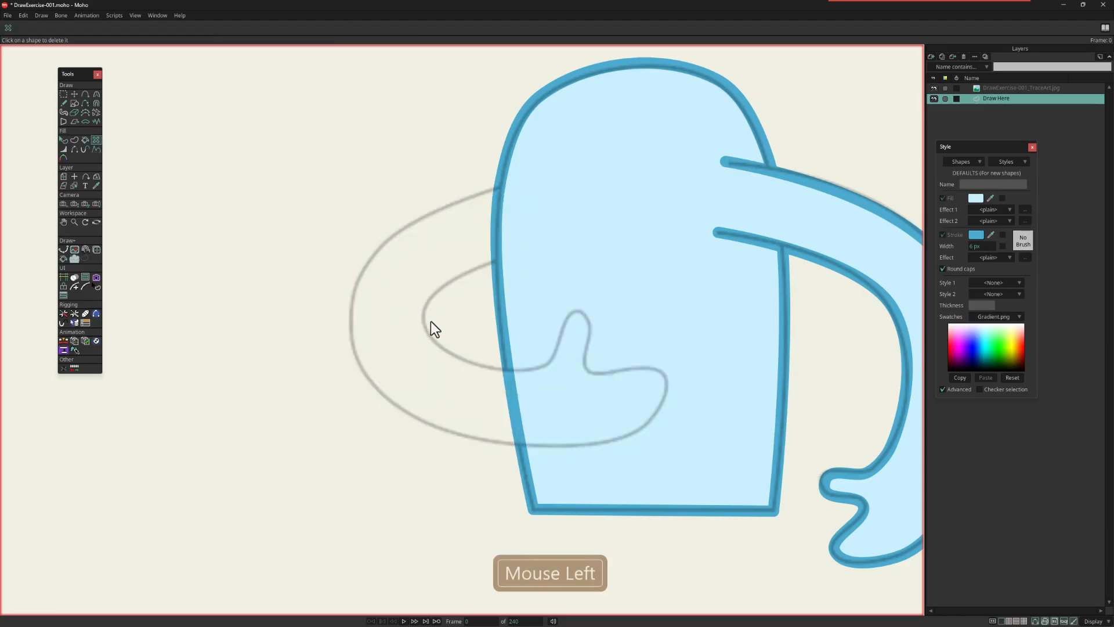
Step: Create a filled and stroked upper-arm shape from the left arm's two shoulder and two elbow points
left_click(63, 93)
left_click_drag(585, 163, 527, 270)
left_click_drag(328, 272, 467, 348, "shift")
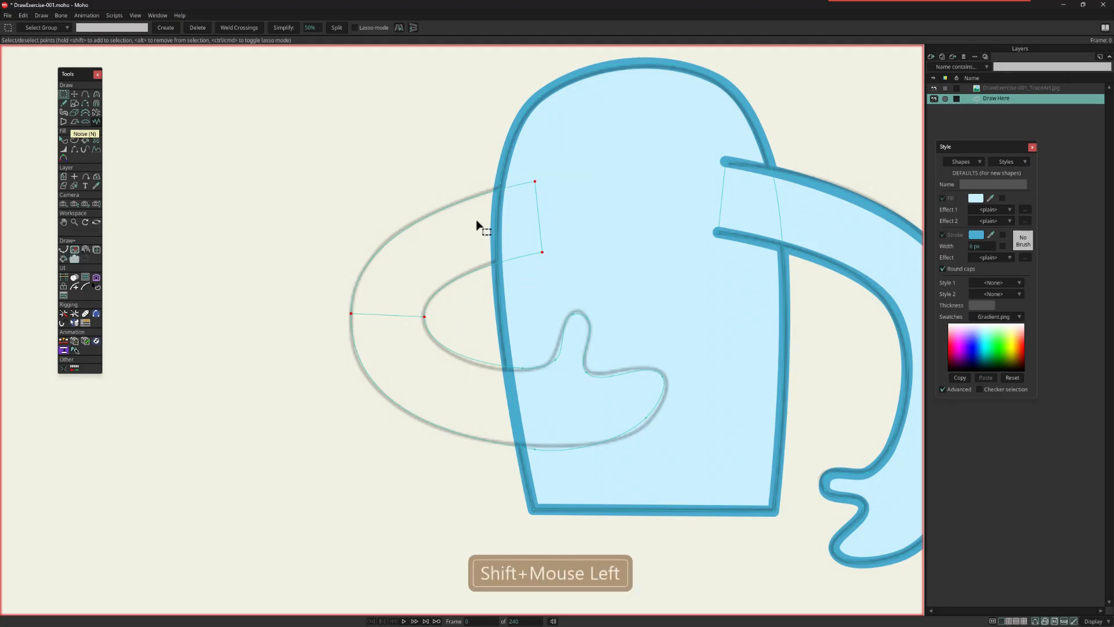
left_click(74, 140)
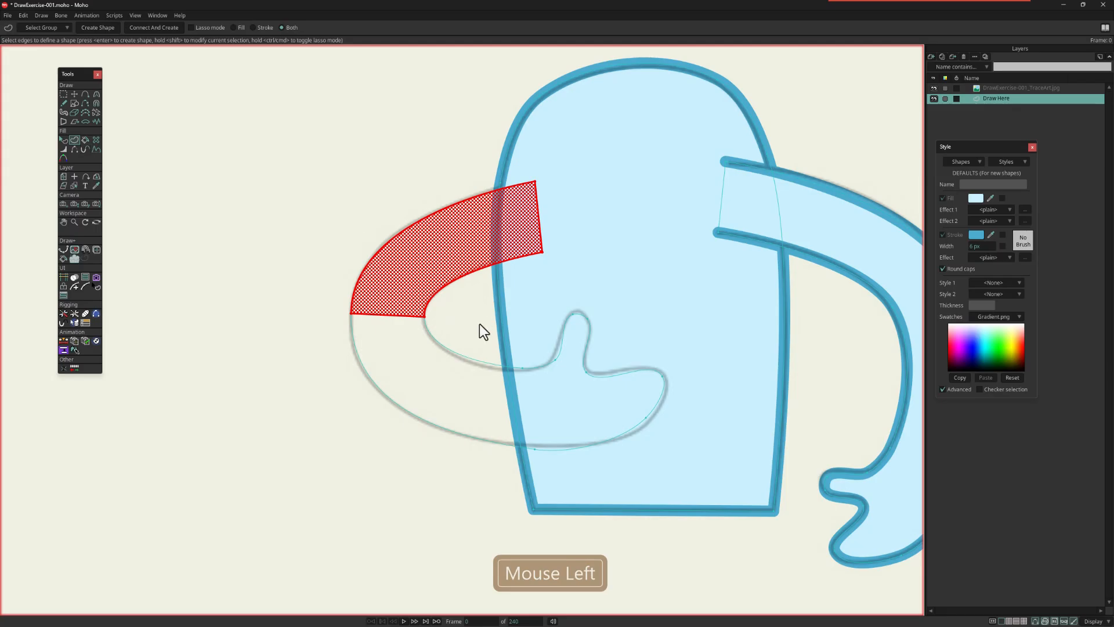
key("Return")
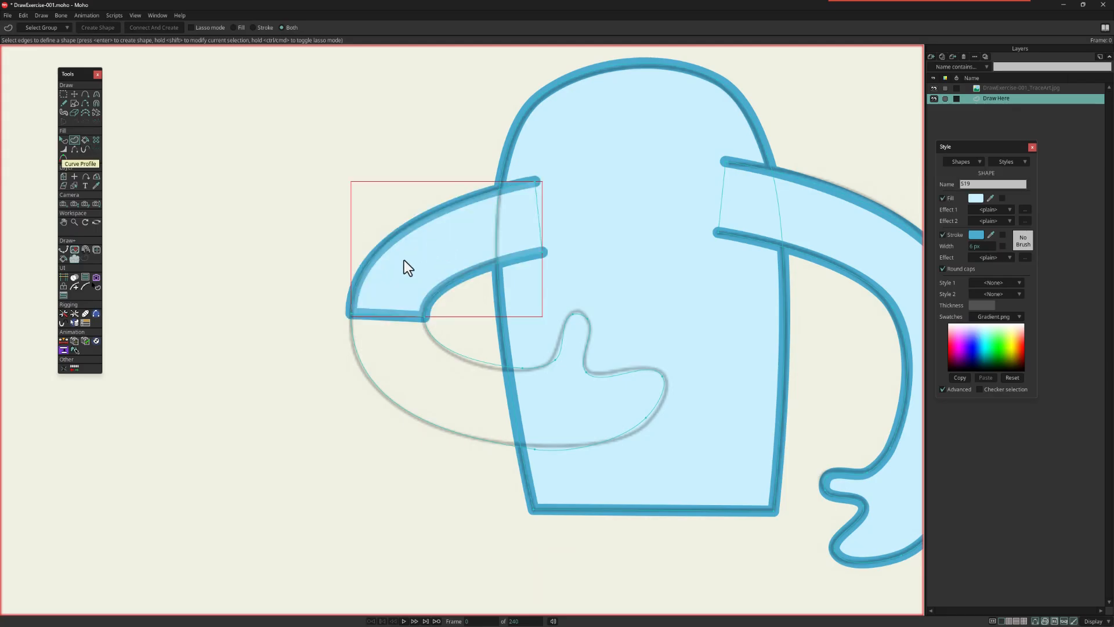
Step: Create a separate filled and stroked shape from the left forearm and hand points, starting at the elbow line
left_click_drag(338, 303, 451, 409)
left_click_drag(527, 362, 513, 381, "shift")
left_click_drag(546, 444, 531, 461, "shift")
left_click_drag(541, 306, 699, 459, "shift")
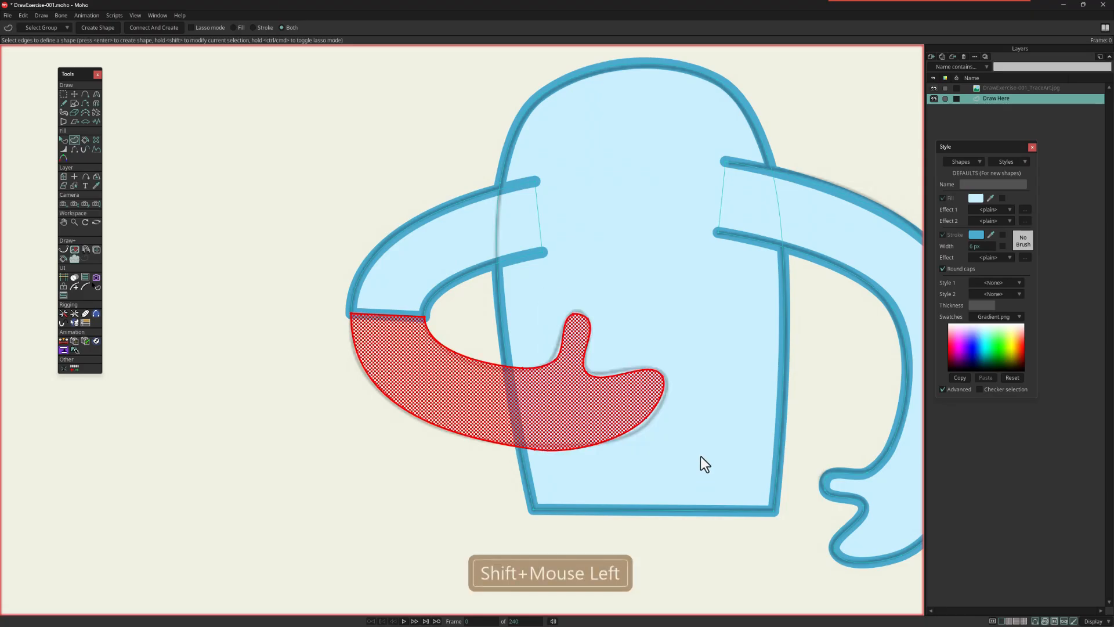
key("Return")
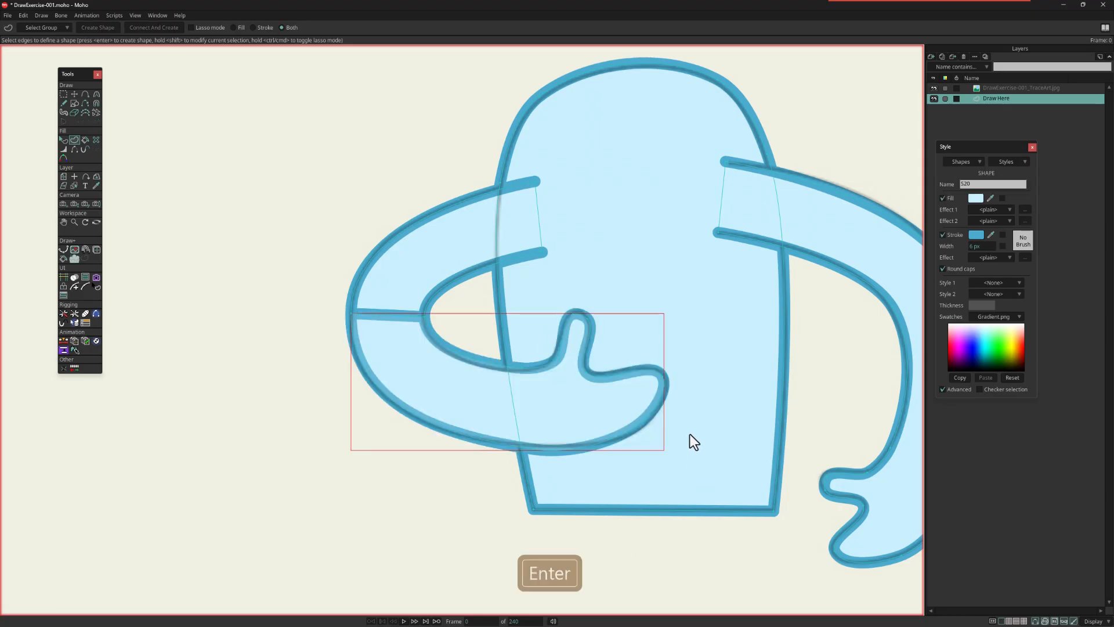
Step: Hide the left arm's elbow edge and lower the upper-arm shape behind the body
left_click(75, 150)
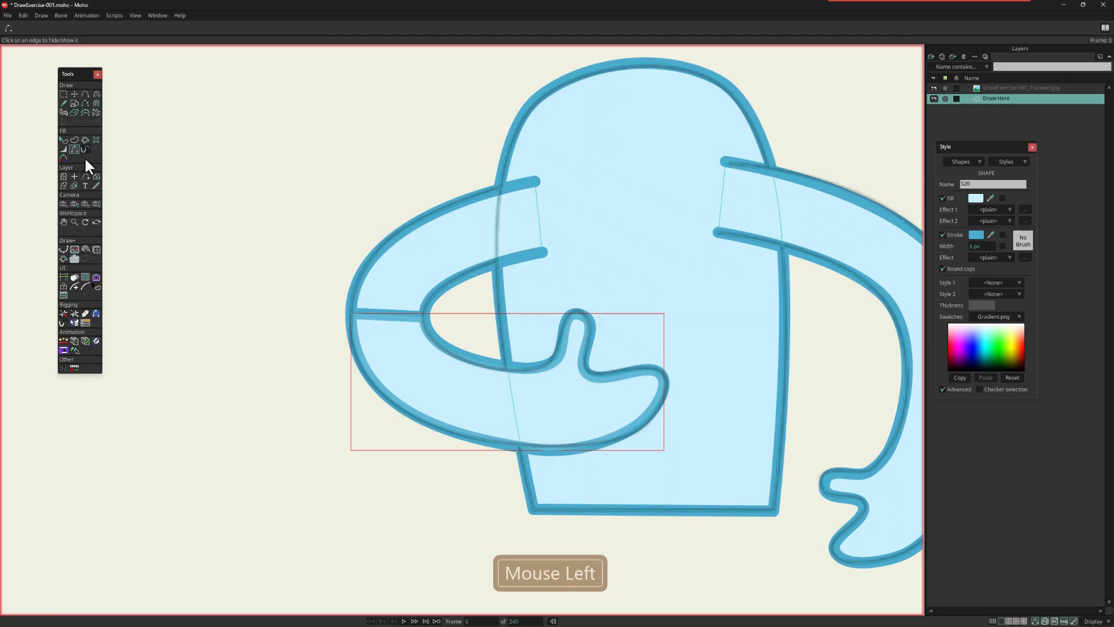
left_click(387, 316)
left_click(64, 140)
left_click(435, 265)
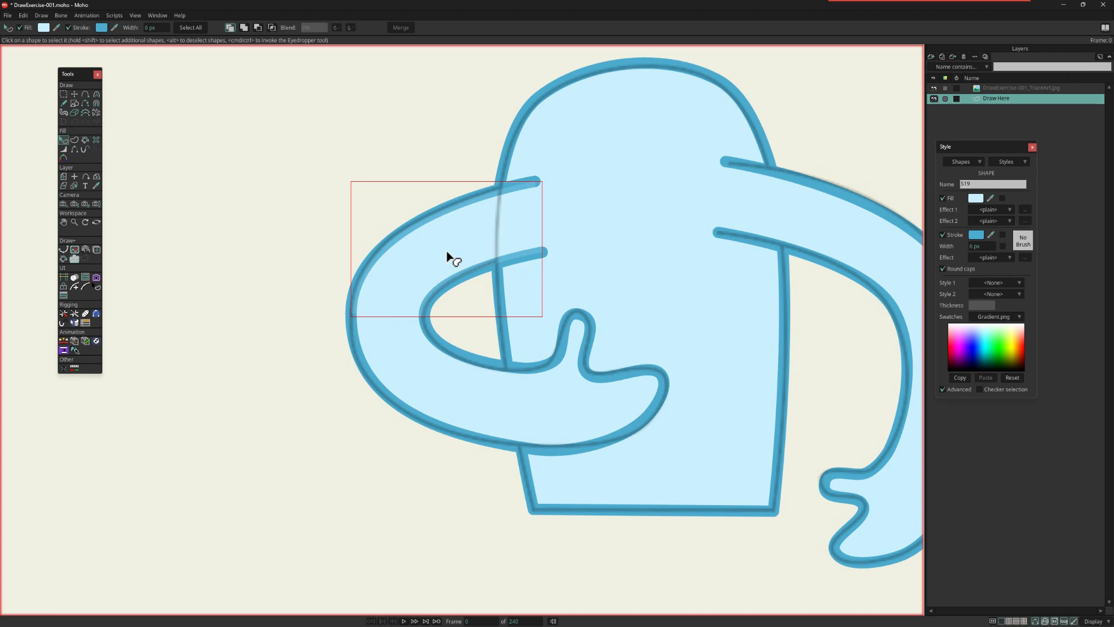
key("Down")
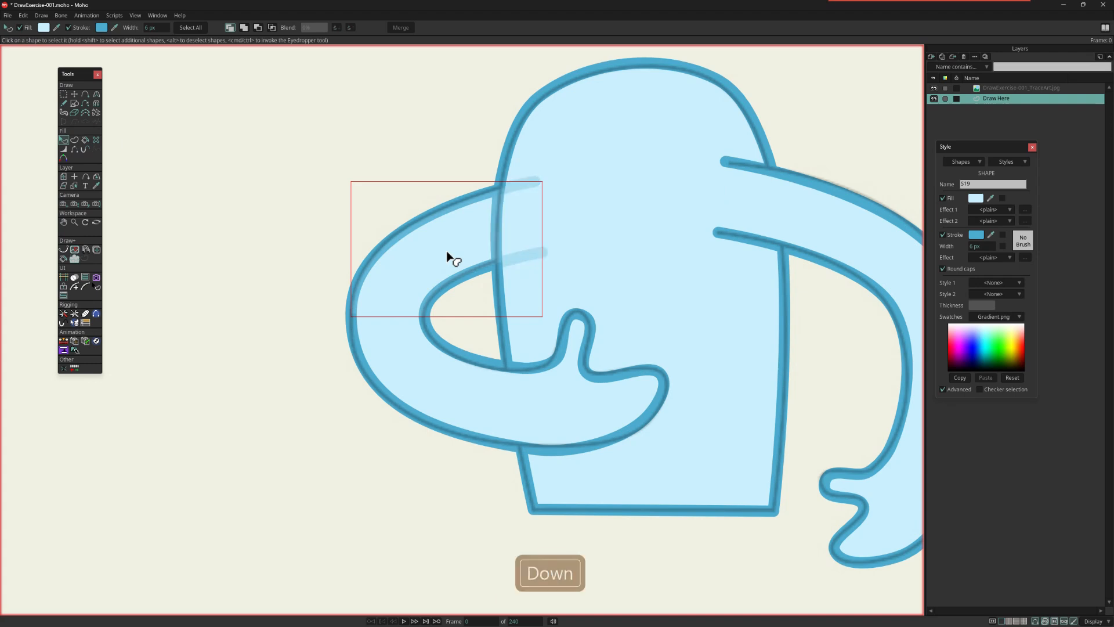
scroll(470, 239, "down", 1)
left_click_drag(590, 267, 486, 273)
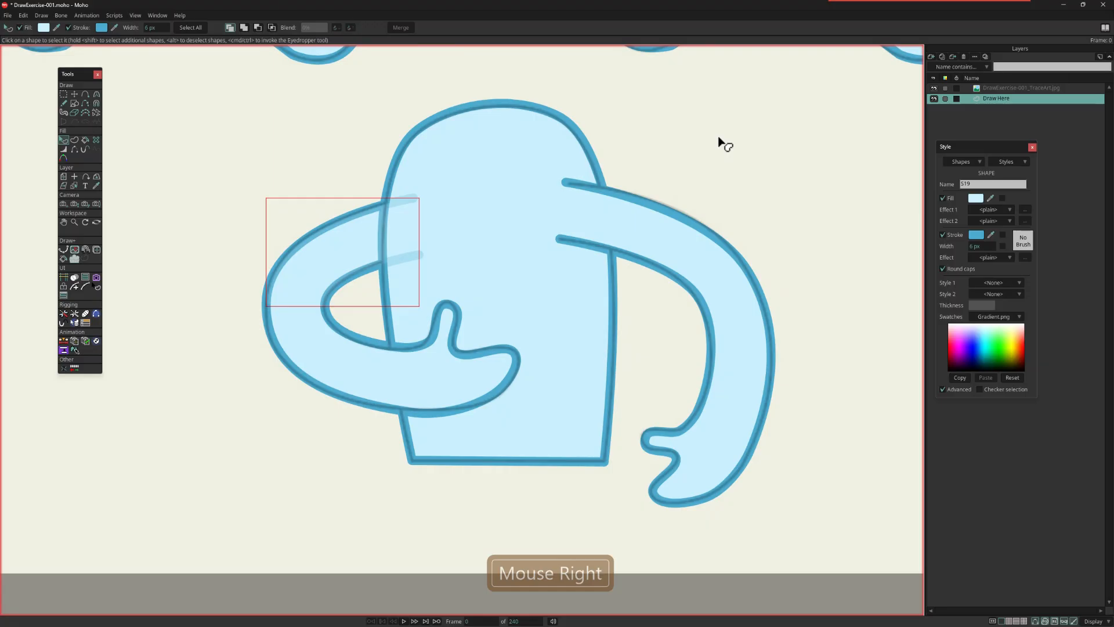
Step: Lower the left forearm and hand shape behind the body, and raise the left upper-arm shape in front of it
left_click(840, 436)
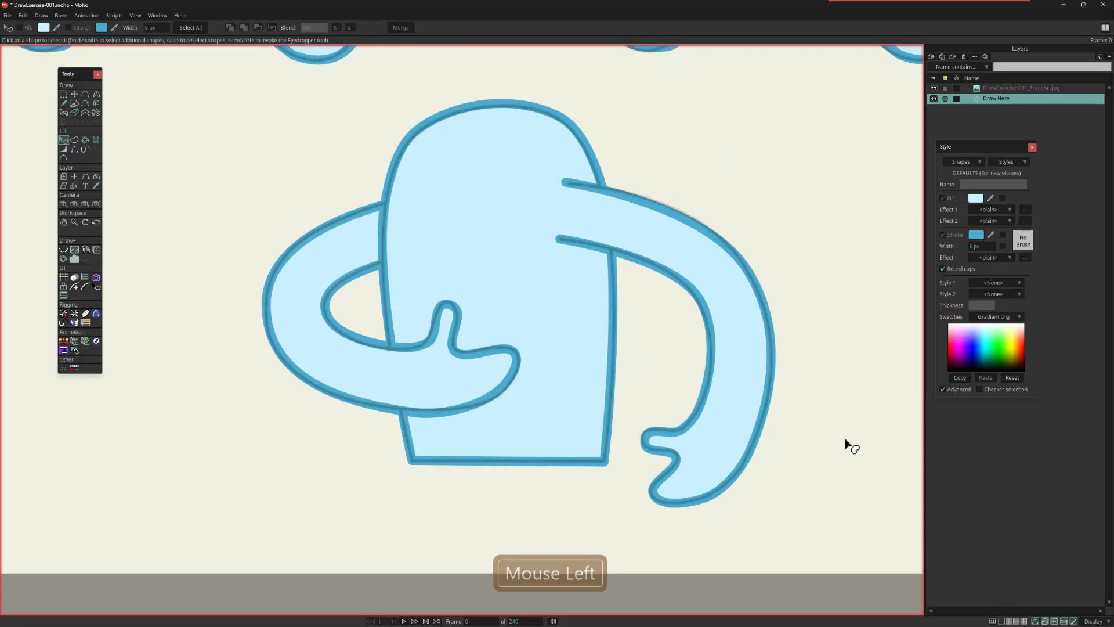
left_click(356, 385)
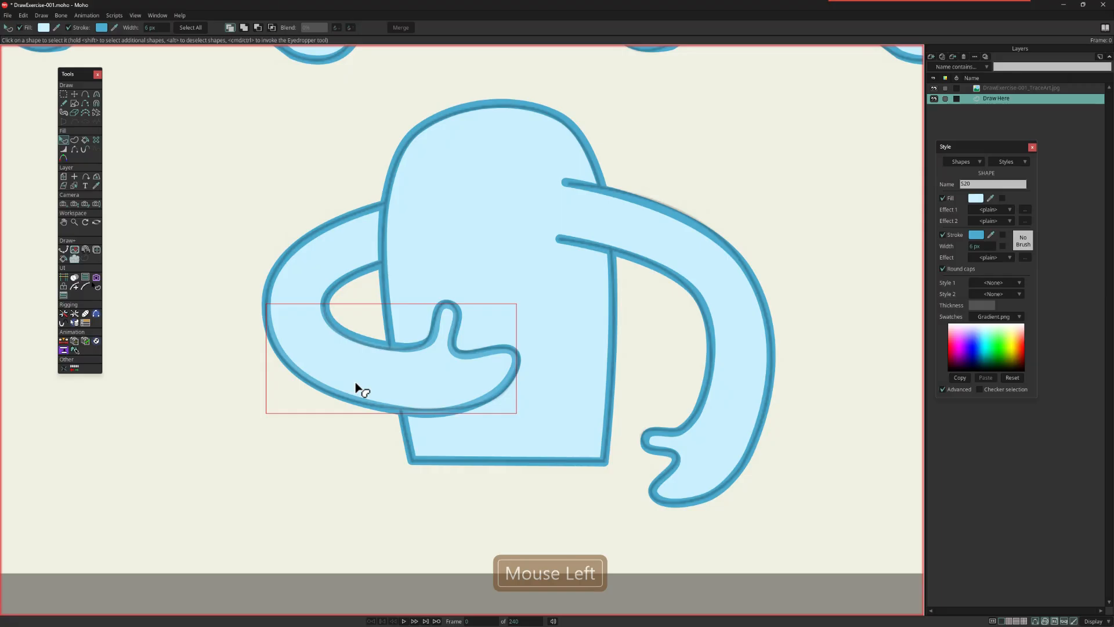
key("shift+Down")
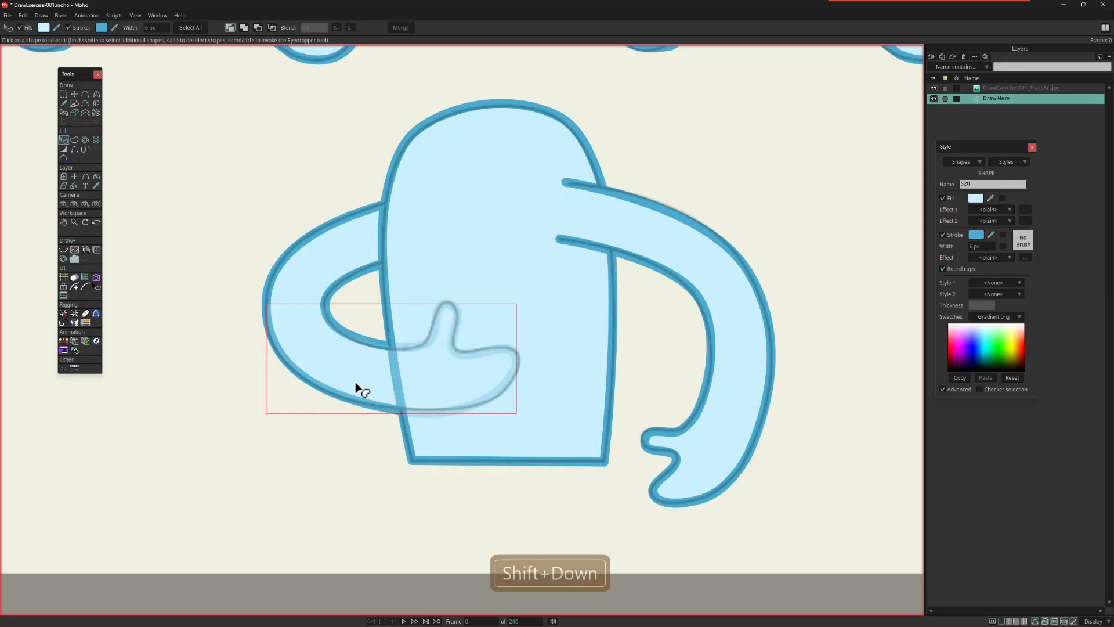
left_click(247, 359)
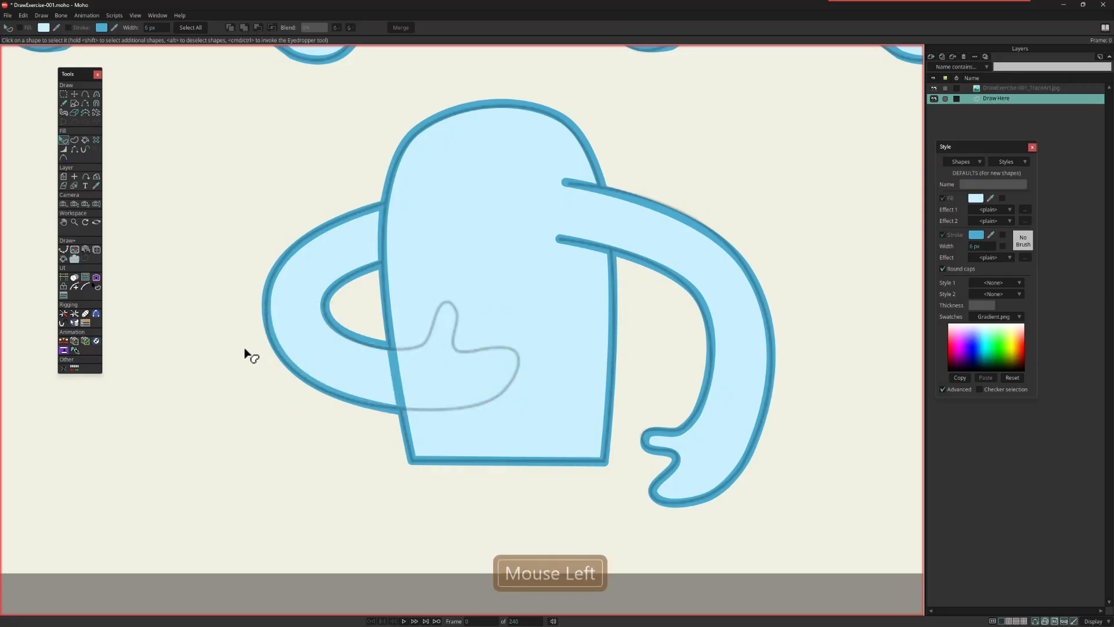
left_click(346, 246)
key("shift+Up")
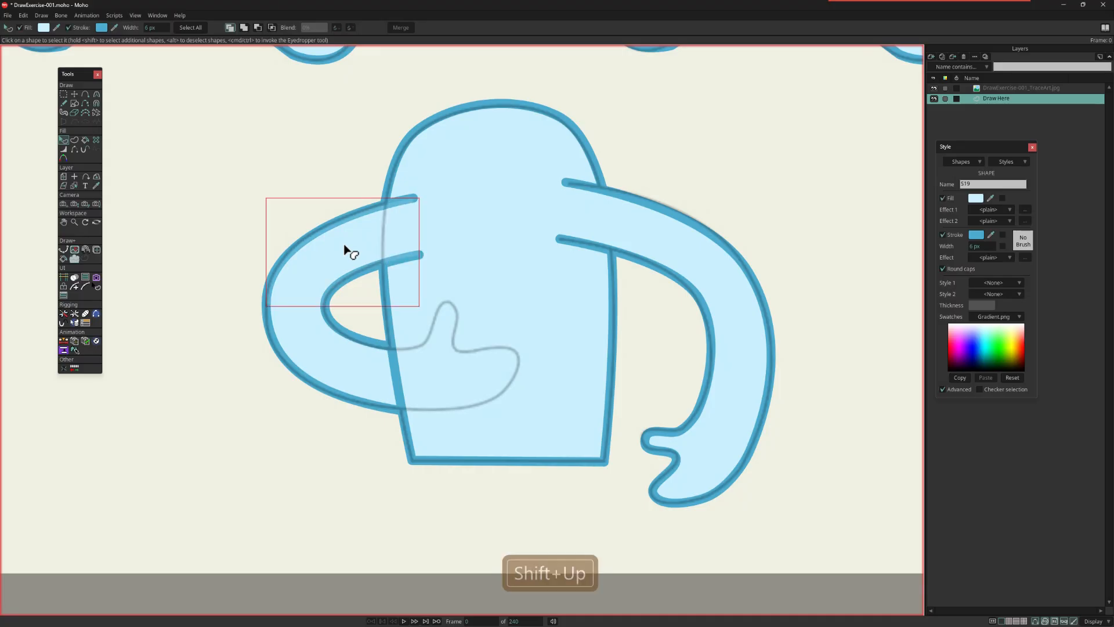
Step: Hide the DrawExercise-001 trace art layer and lower the right arm shape behind the body
left_click(933, 88)
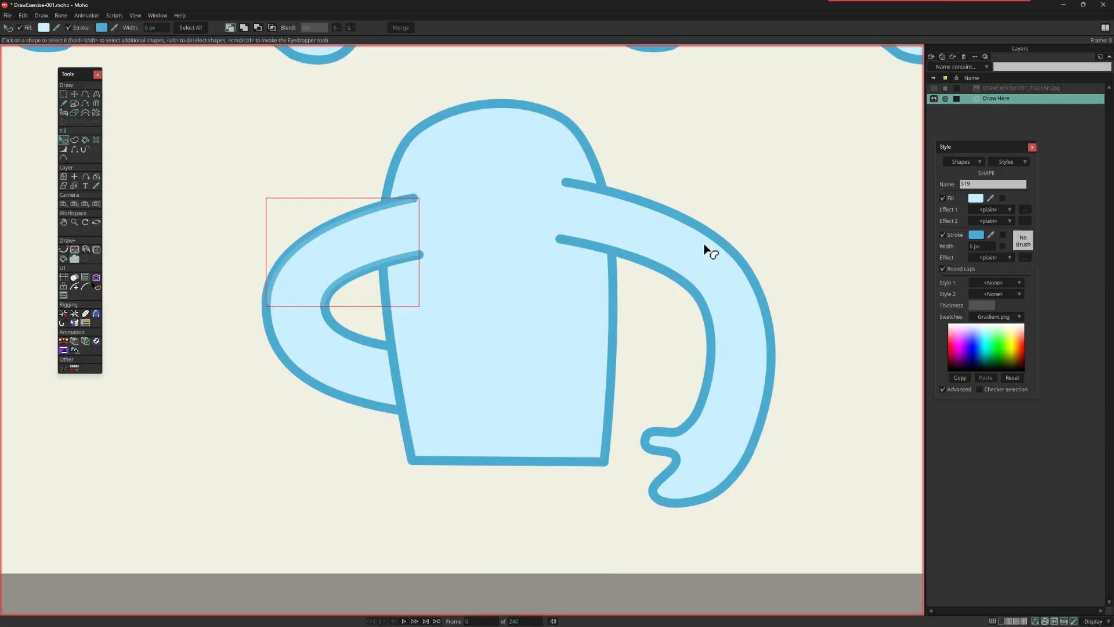
left_click(677, 239)
key("shift+Down")
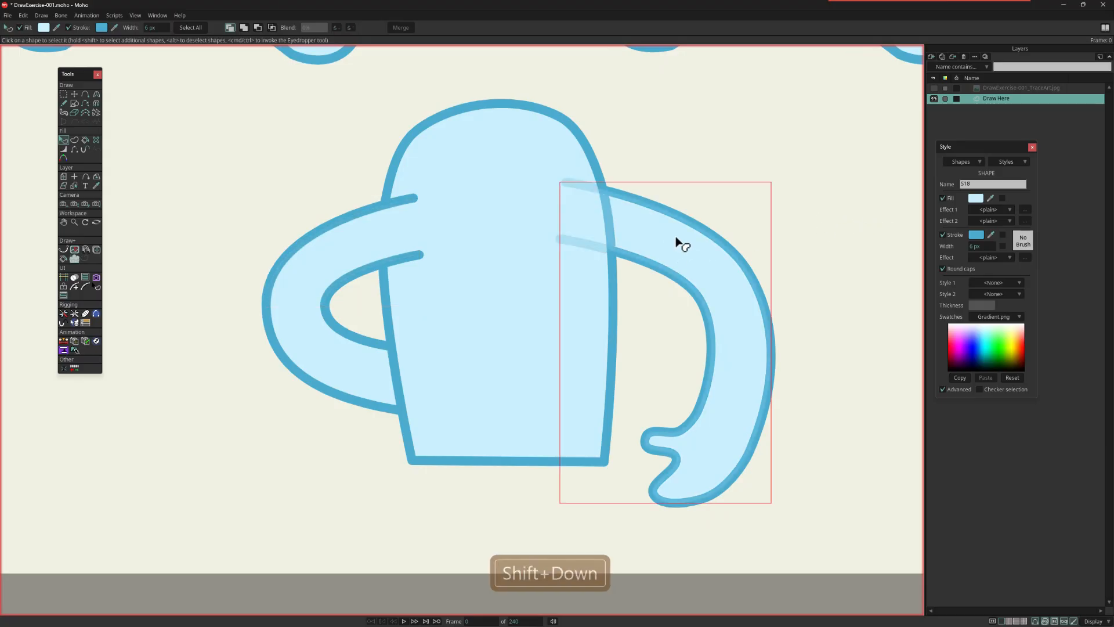
left_click(739, 159)
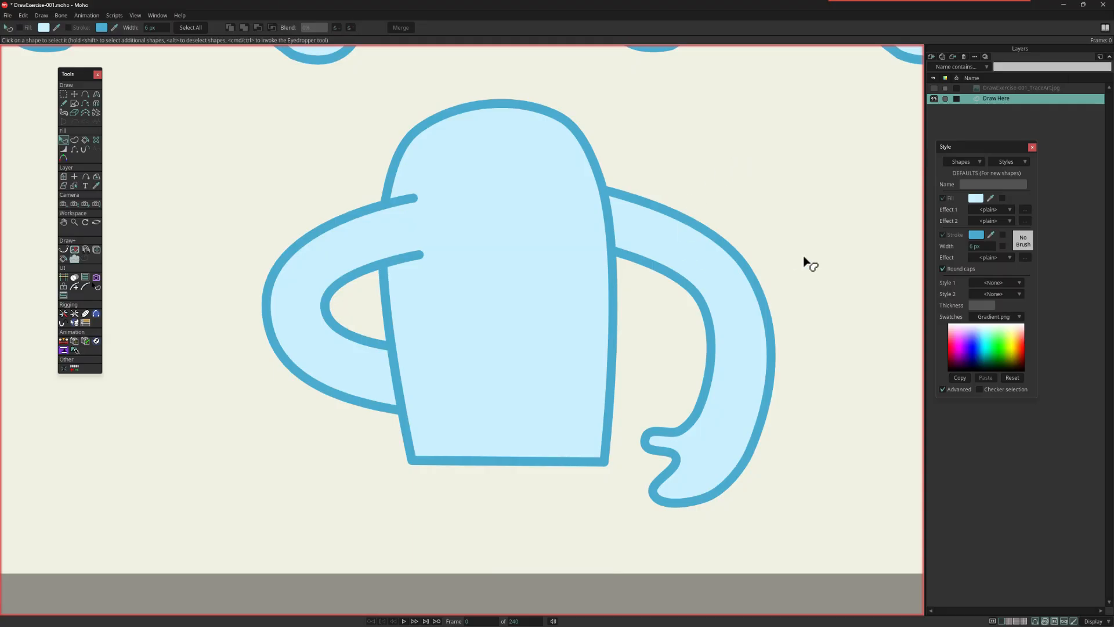
scroll(804, 258, "down", 3)
left_click_drag(819, 254, 759, 395)
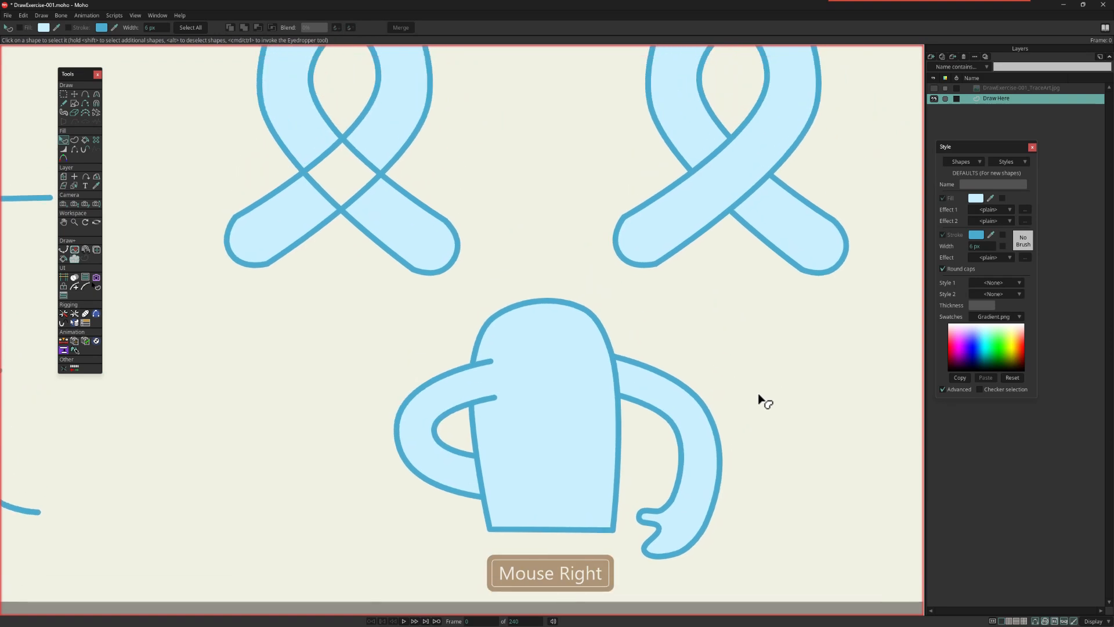
Step: Restack the arms with the right arm and left forearm in front of the body and the left upper arm behind it
left_click(684, 428)
key("shift+Up")
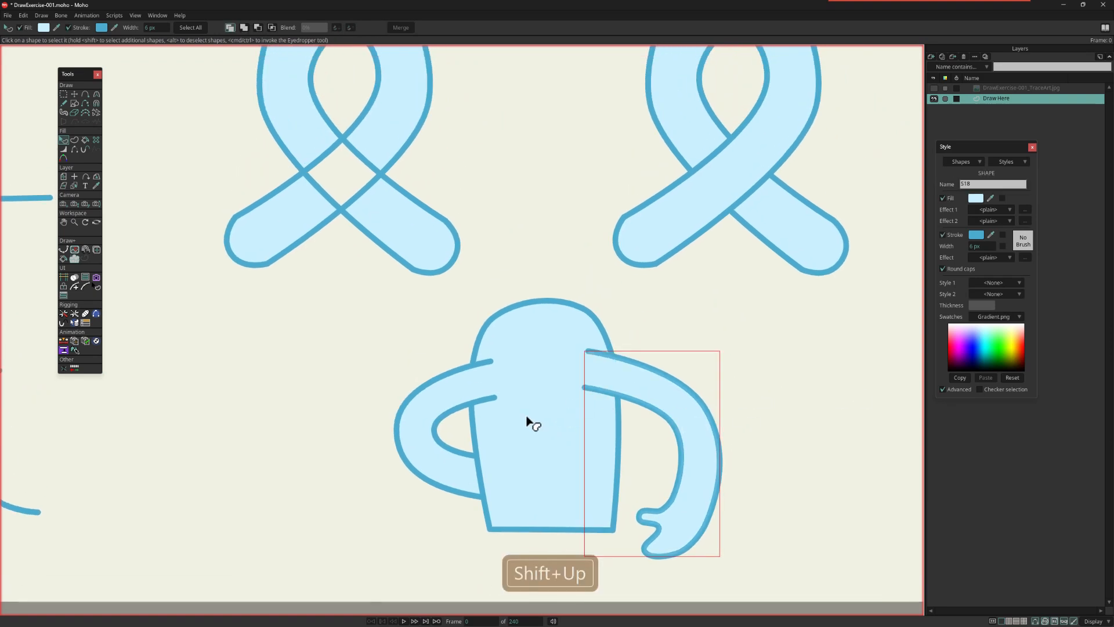
left_click(432, 390)
key("shift+Down")
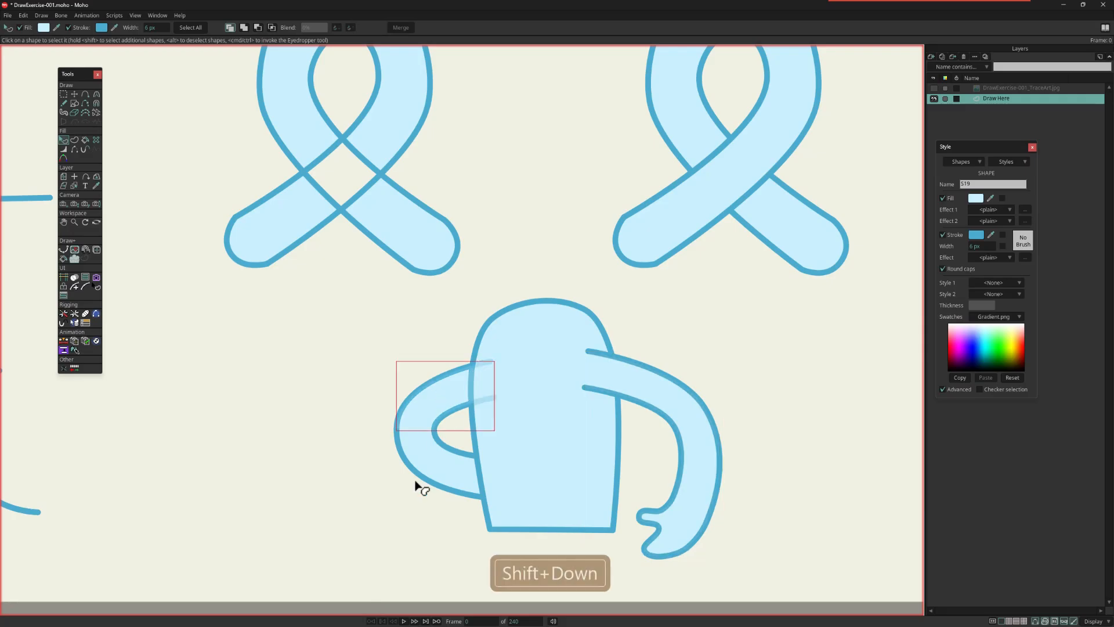
left_click(446, 475)
key("shift+Up")
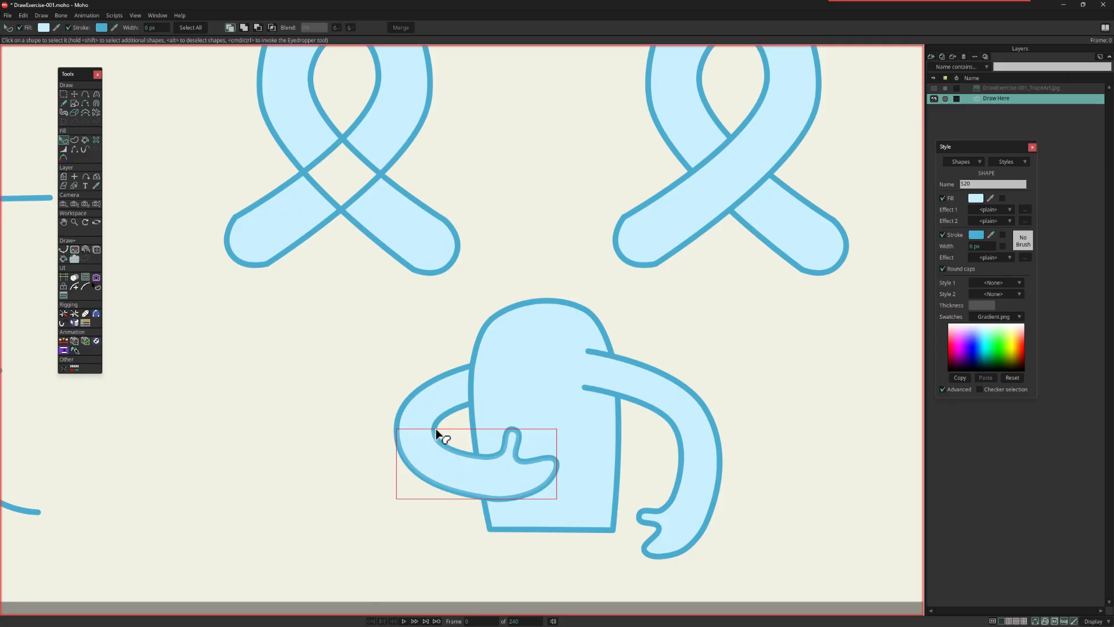
Step: Reset the view to show the whole canvas of exercises and display the timeline
key("Home")
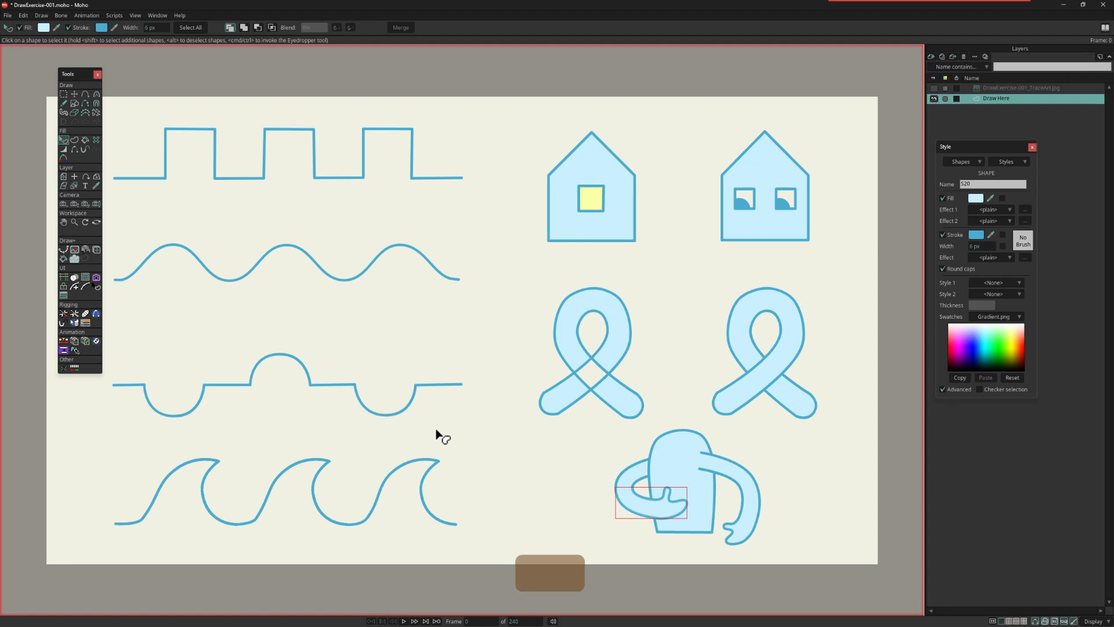
key("ctrl+bracketleft")
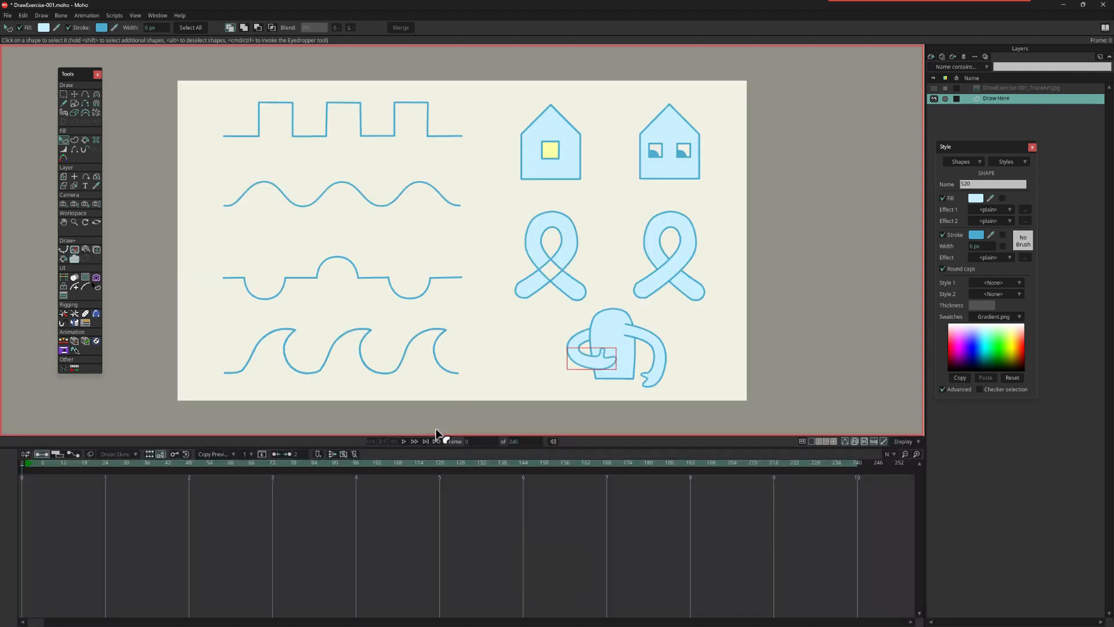